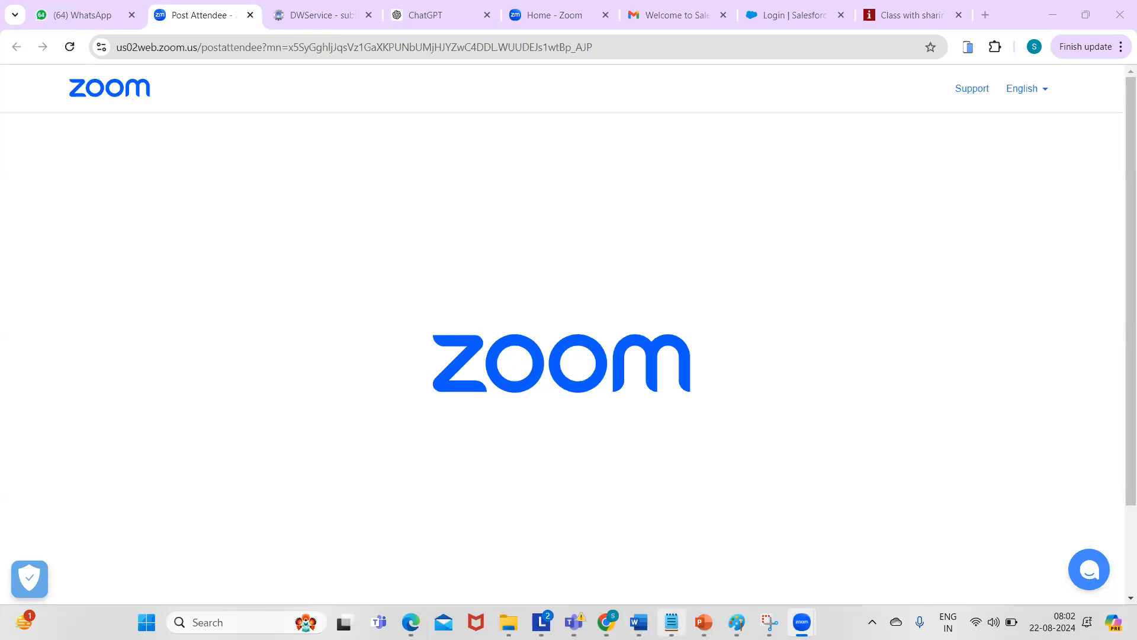
- Bring up the class notes in Notepad and highlight the standard, custom, fields and APP entries
click(671, 622)
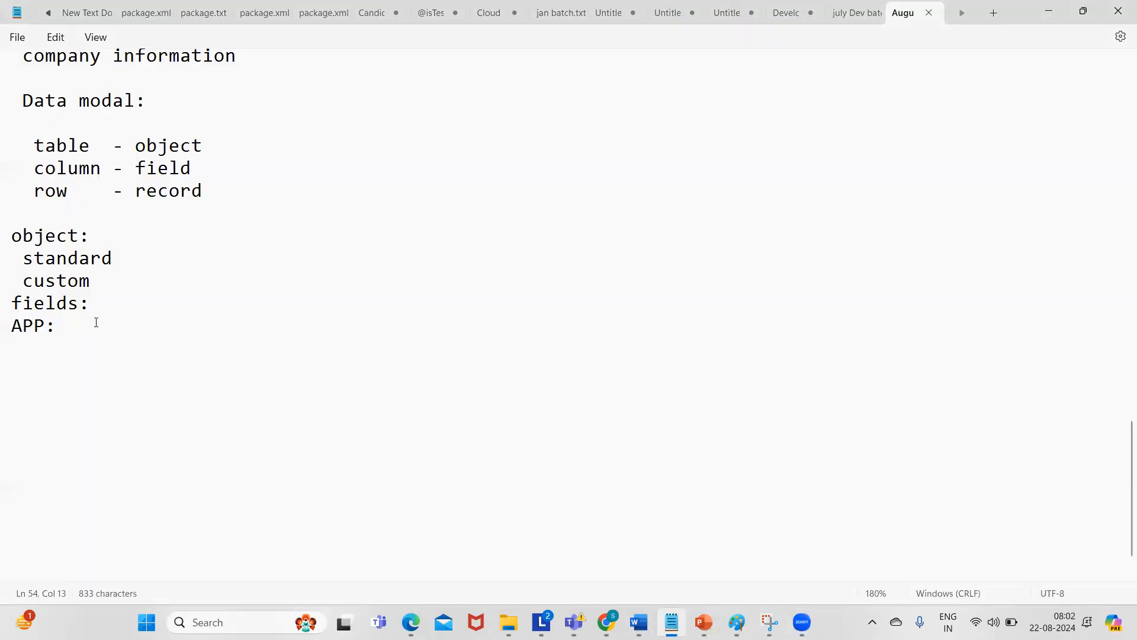
click(21, 256)
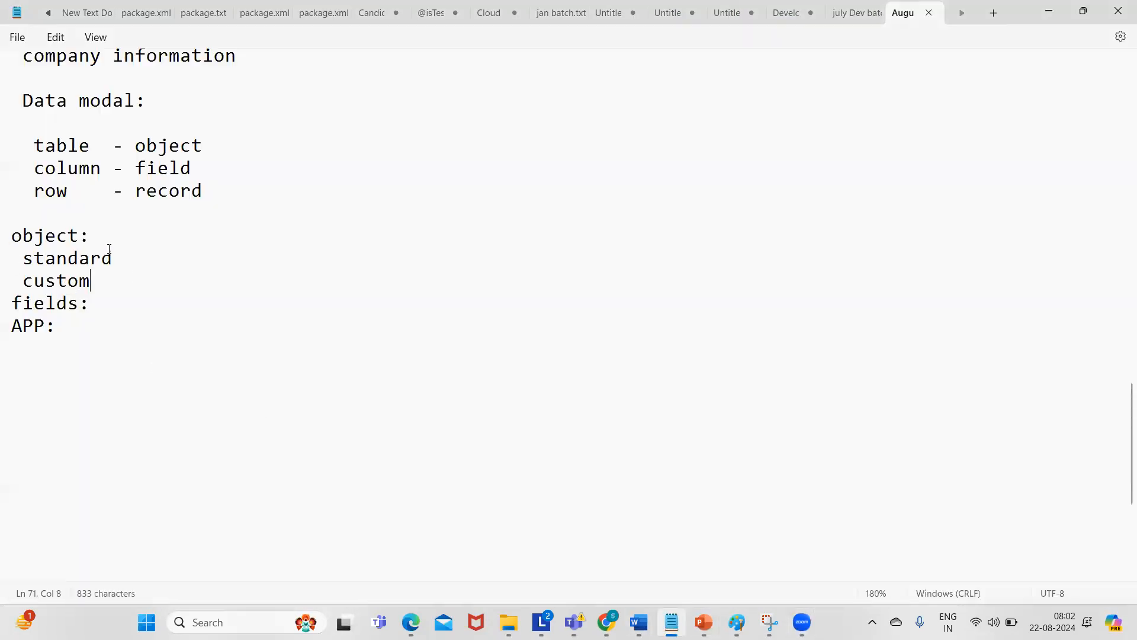
click(21, 259)
drag(22, 264, 140, 285)
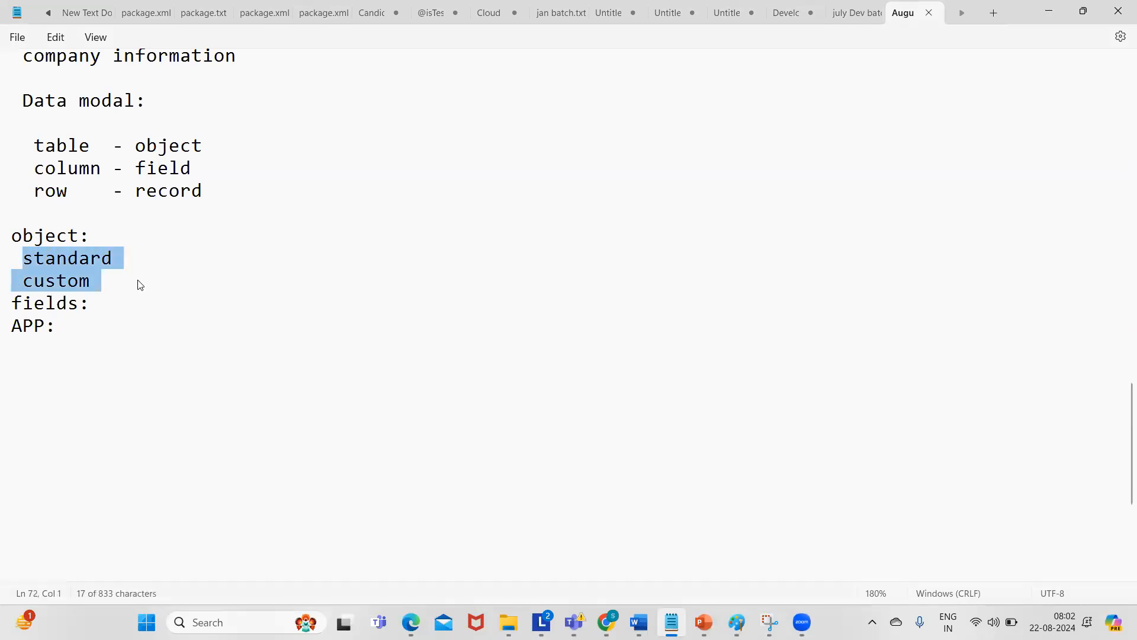
double_click(57, 304)
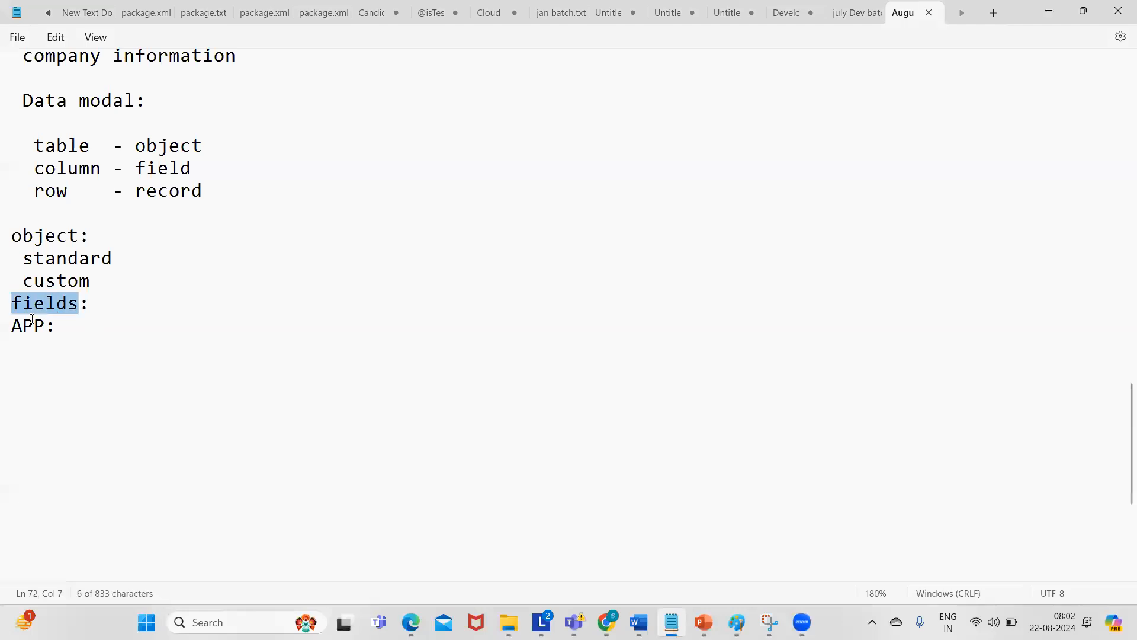
double_click(32, 323)
- Add 'tabs' on a new line under APP:, then minimize Notepad
click(60, 324)
key(Return)
text(tabs)
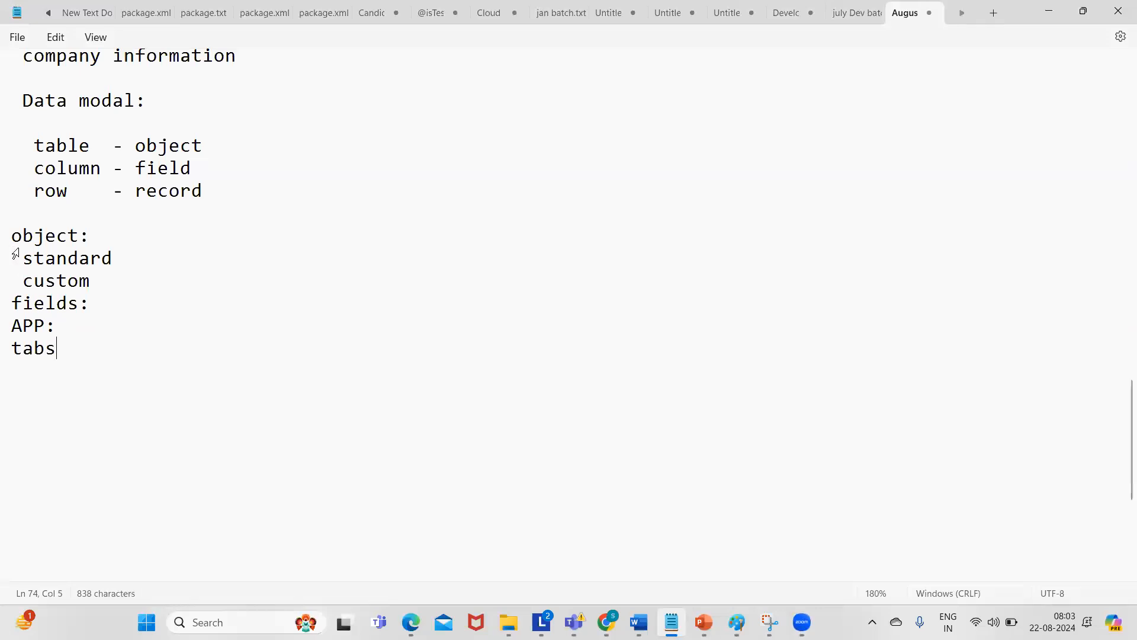
drag(12, 248, 132, 272)
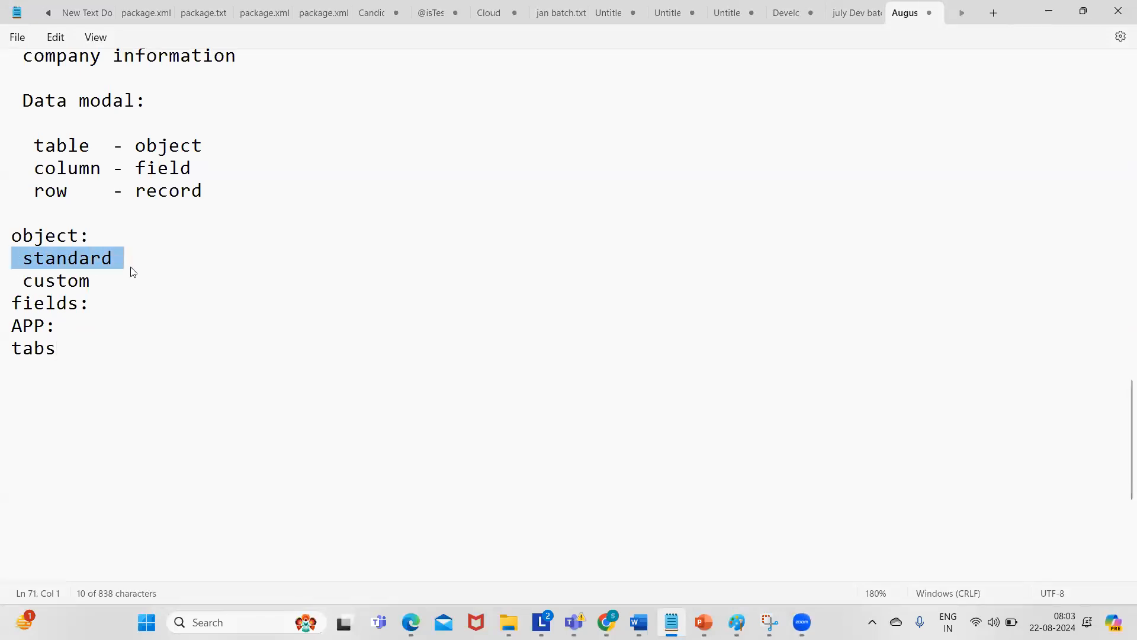
double_click(46, 279)
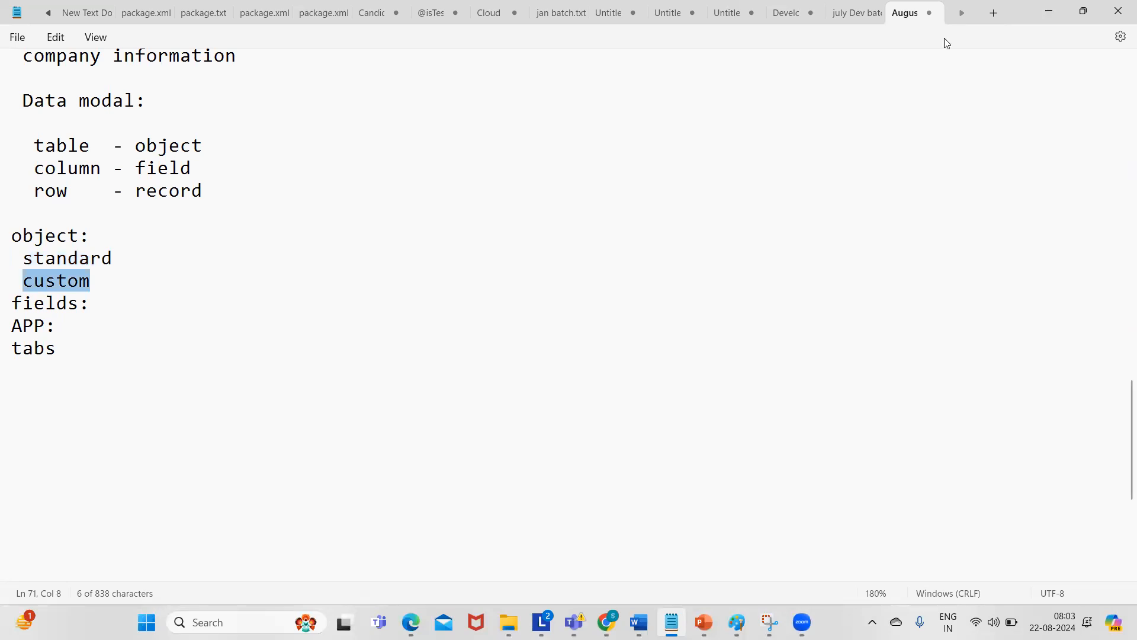
click(1053, 10)
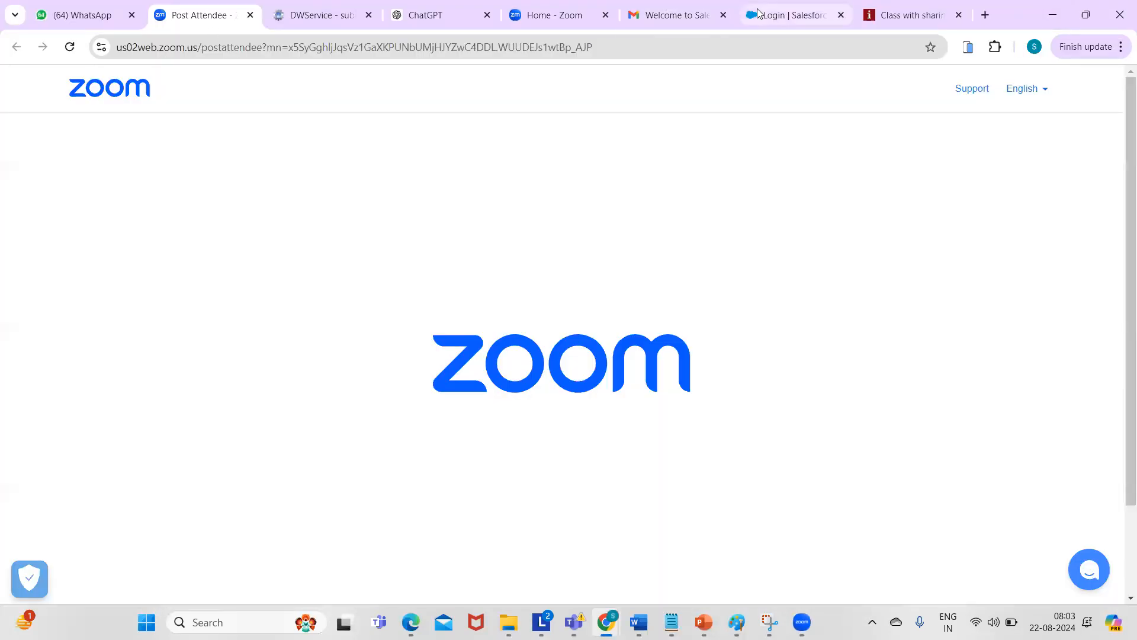
- Go to login.salesforce.com in the Salesforce login tab
click(782, 14)
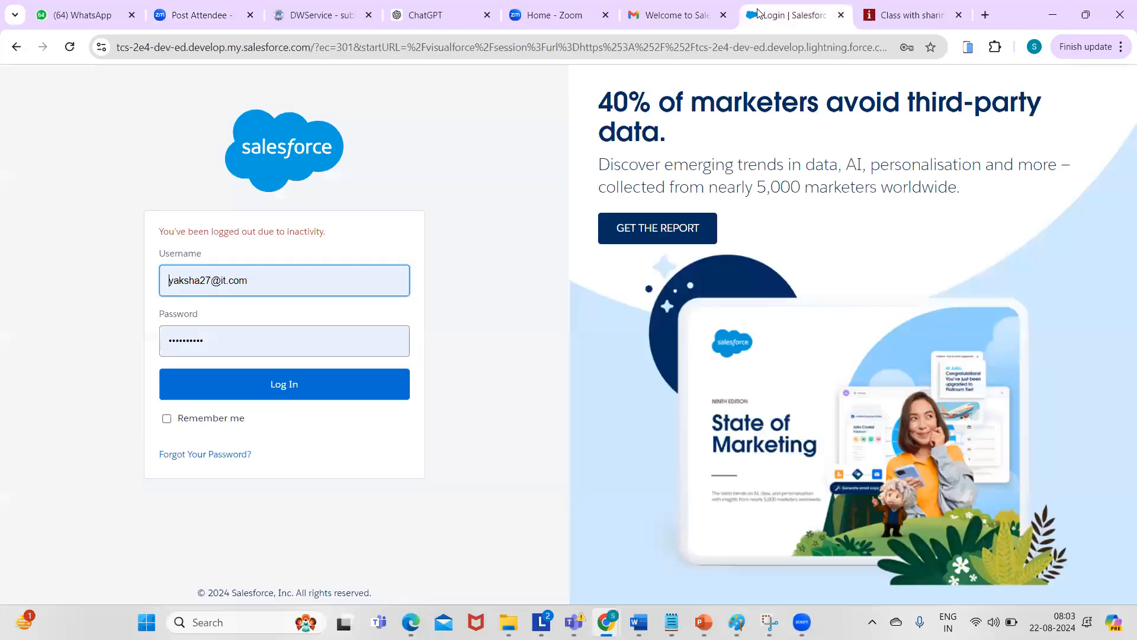
click(225, 49)
text(lo)
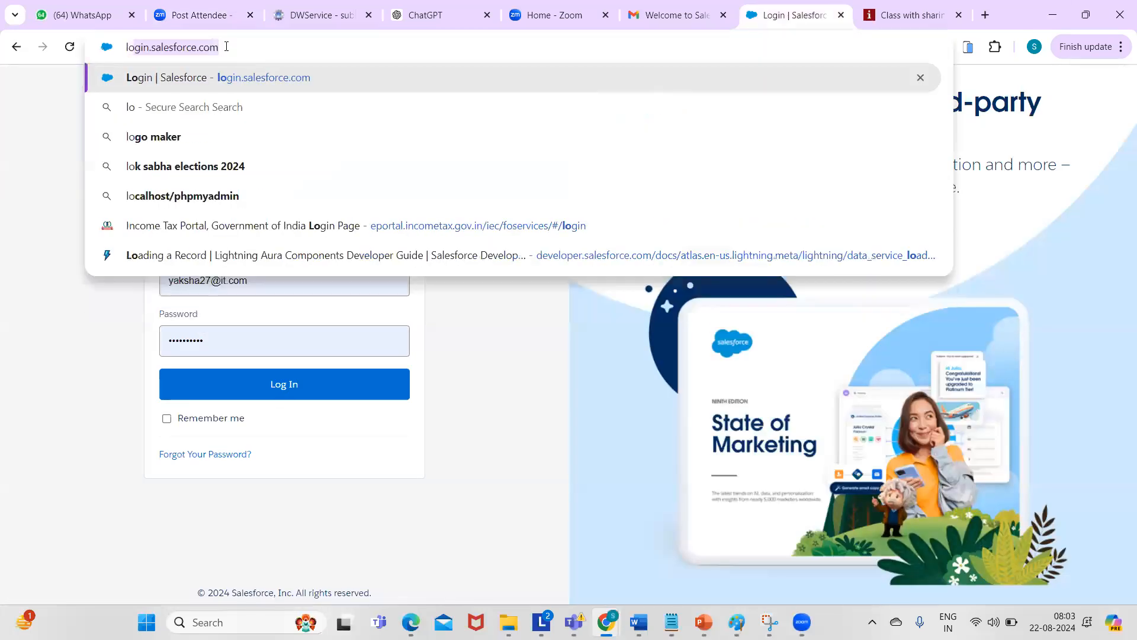
text(gin.)
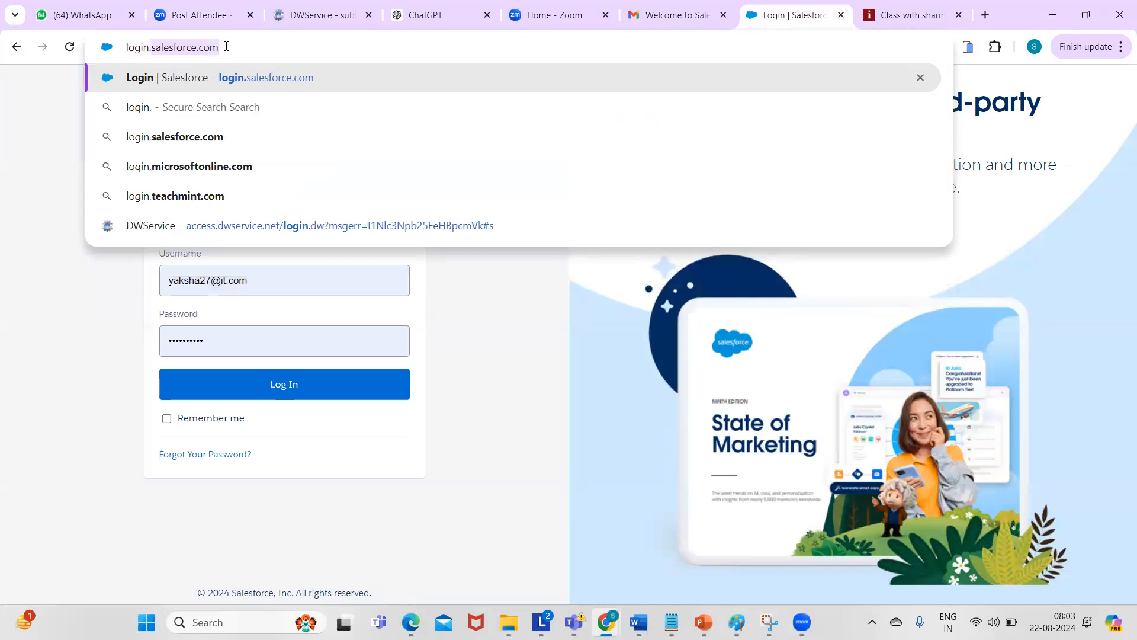
key(Return)
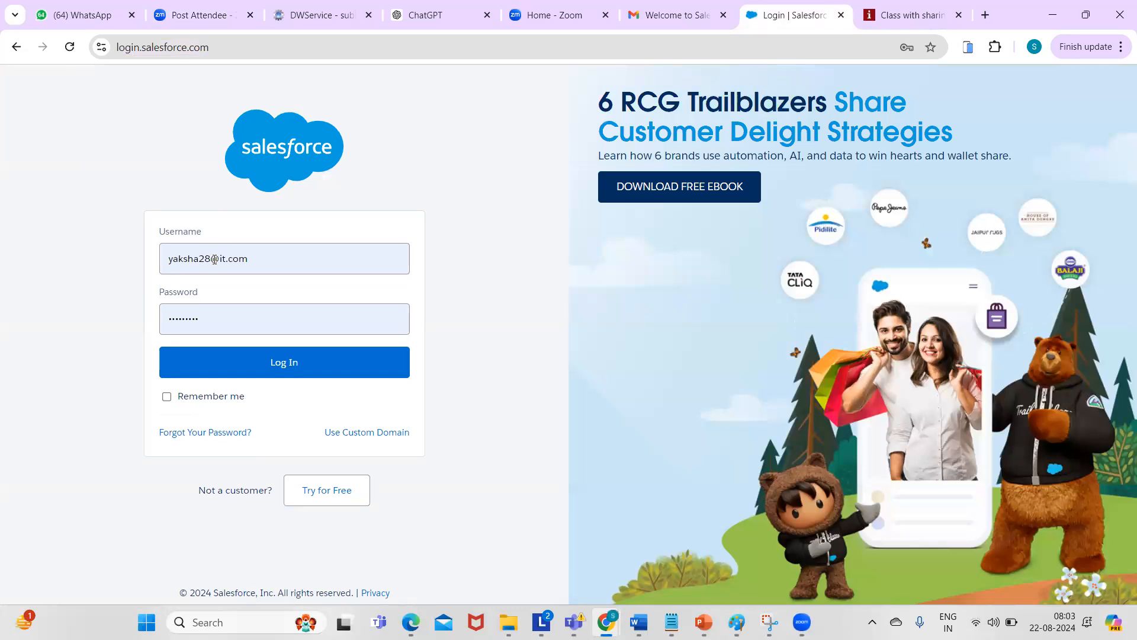
- Log in with the edited username and a new password, saving the password in Chrome
click(214, 259)
key(BackSpace)
key(BackSpace)
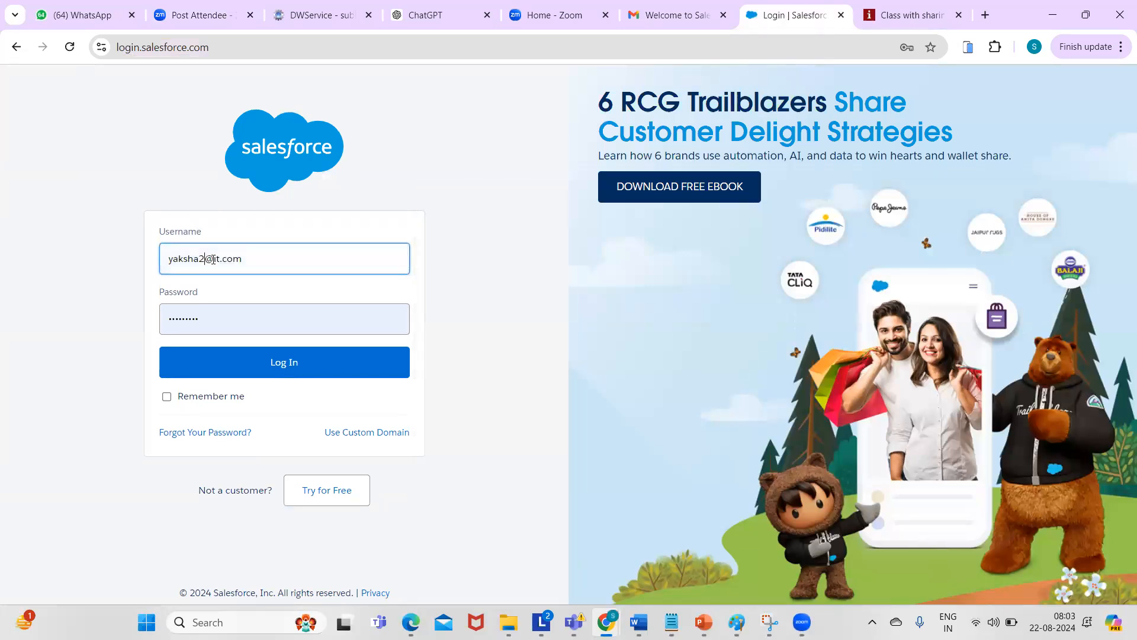
text(36)
click(269, 312)
key(BackSpace)
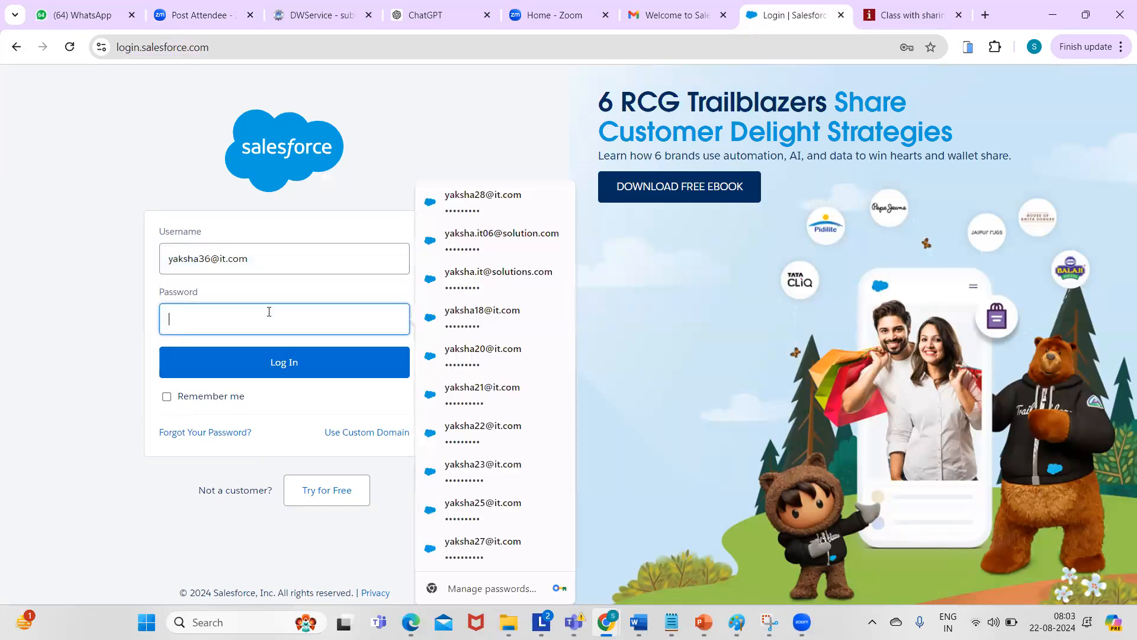
text(•••••••••)
click(294, 364)
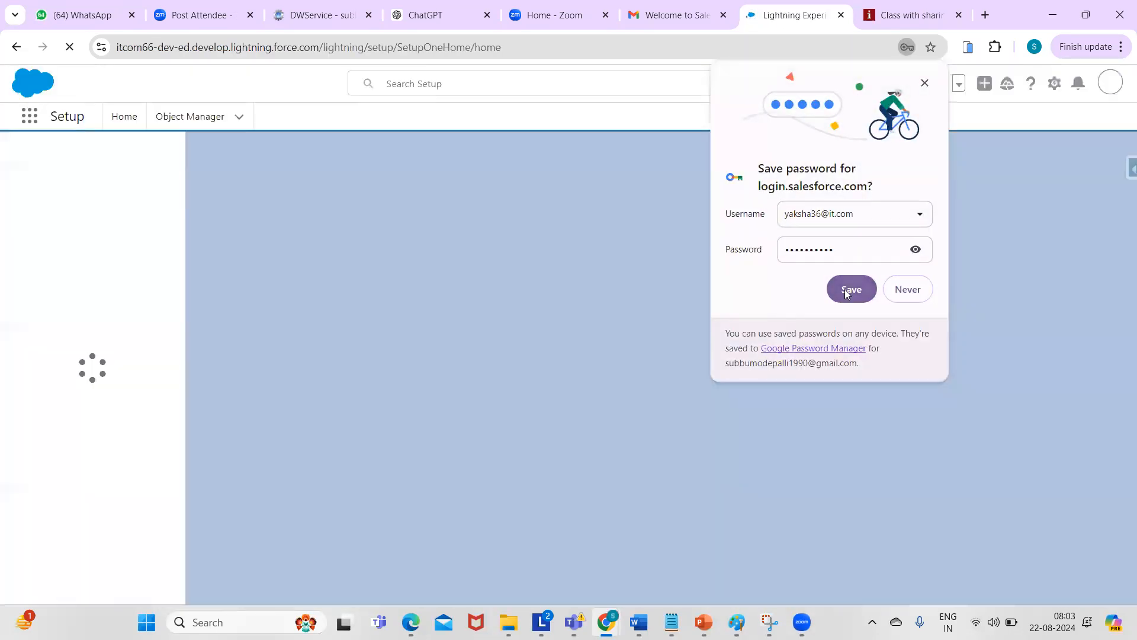
click(847, 288)
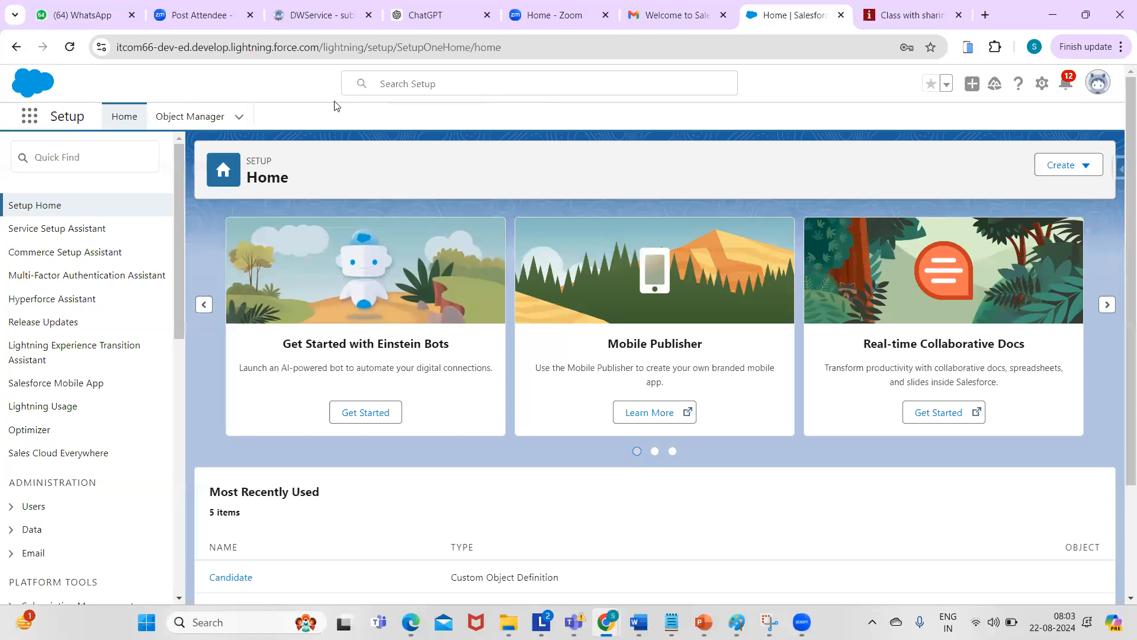
- Open Object Manager to list all objects
scroll(1121, 173, down, 3)
scroll(1121, 237, up, 3)
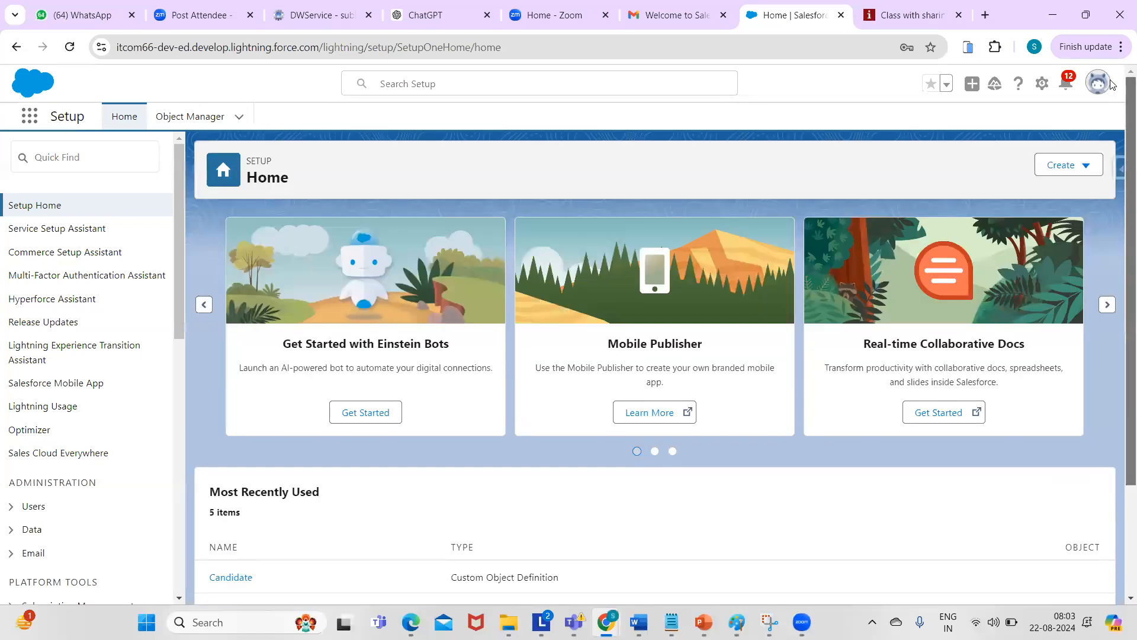
click(190, 122)
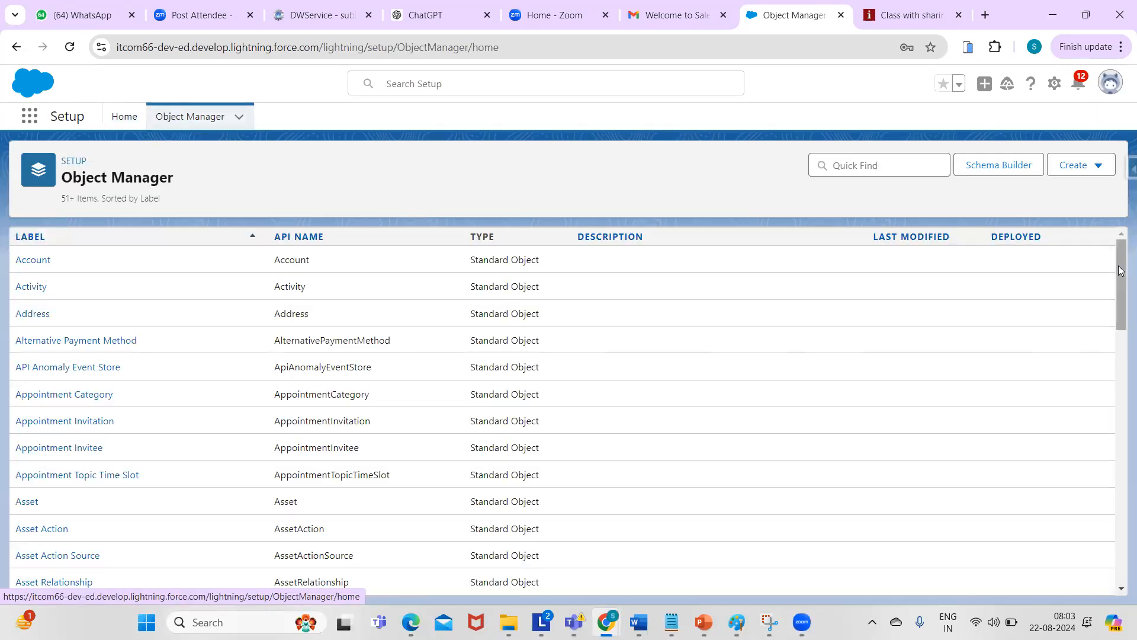
drag(1119, 275, 1120, 232)
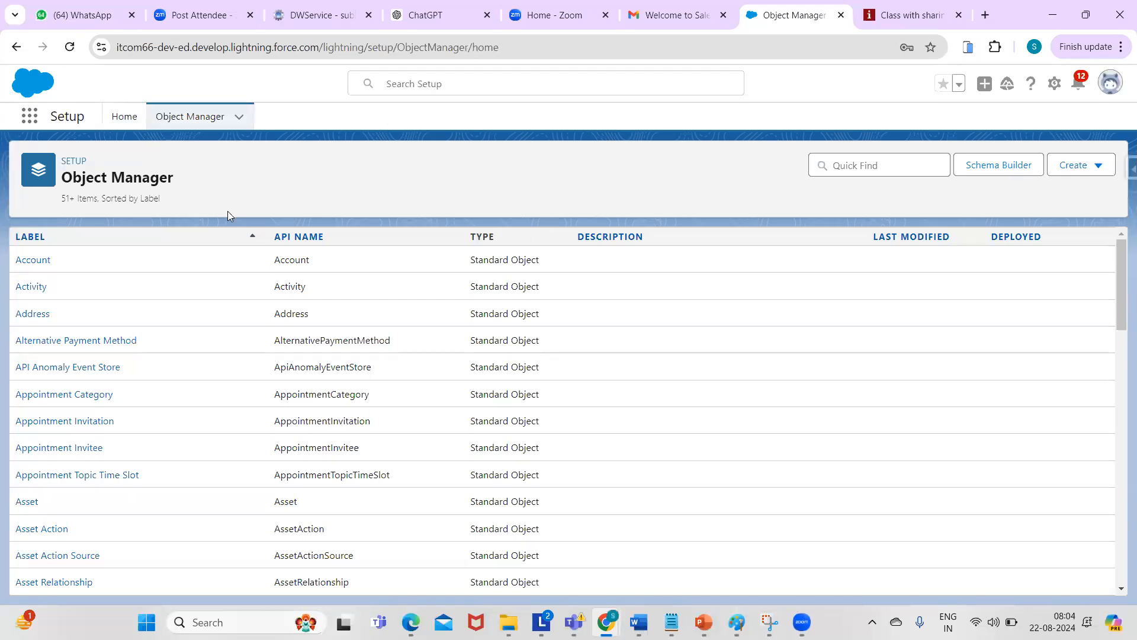
- Search 'cand' to confirm the Candidate object exists, clear the search, and open the Create menu
click(869, 171)
text(cand)
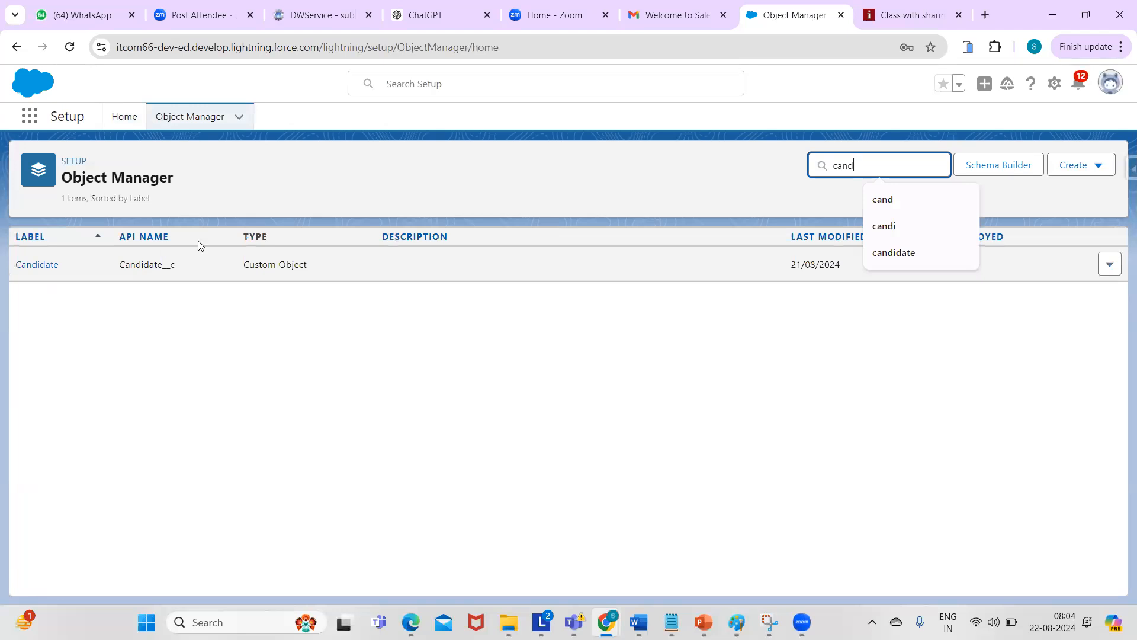
click(942, 191)
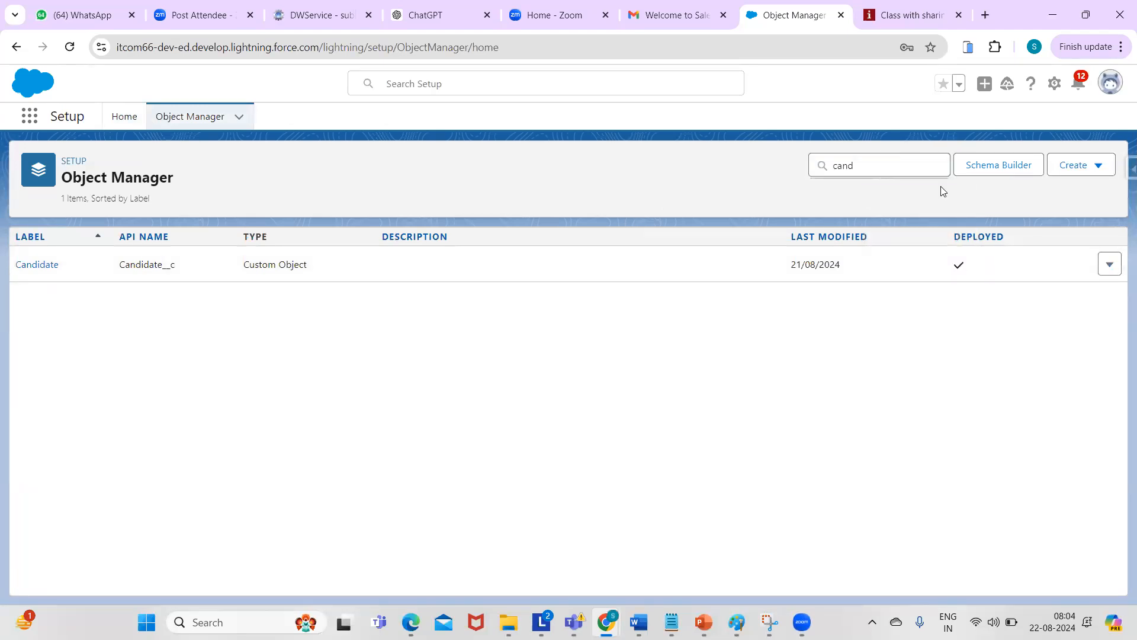
double_click(868, 170)
key(BackSpace)
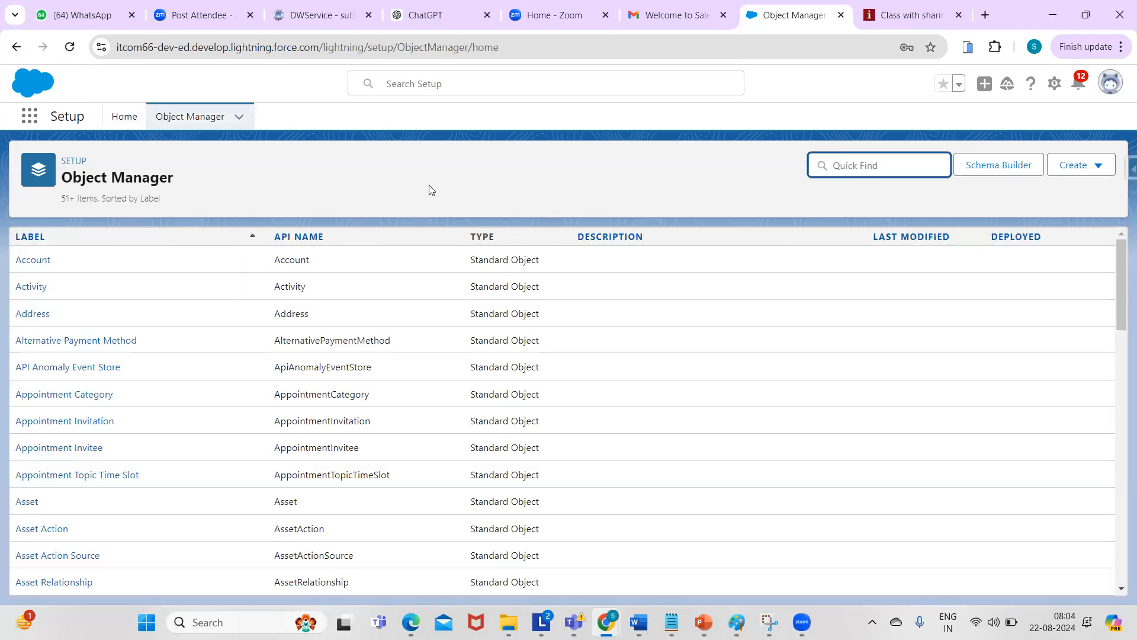
click(1075, 169)
- Create and save a custom object labelled Recruiter with plural label Recruiters
click(1024, 206)
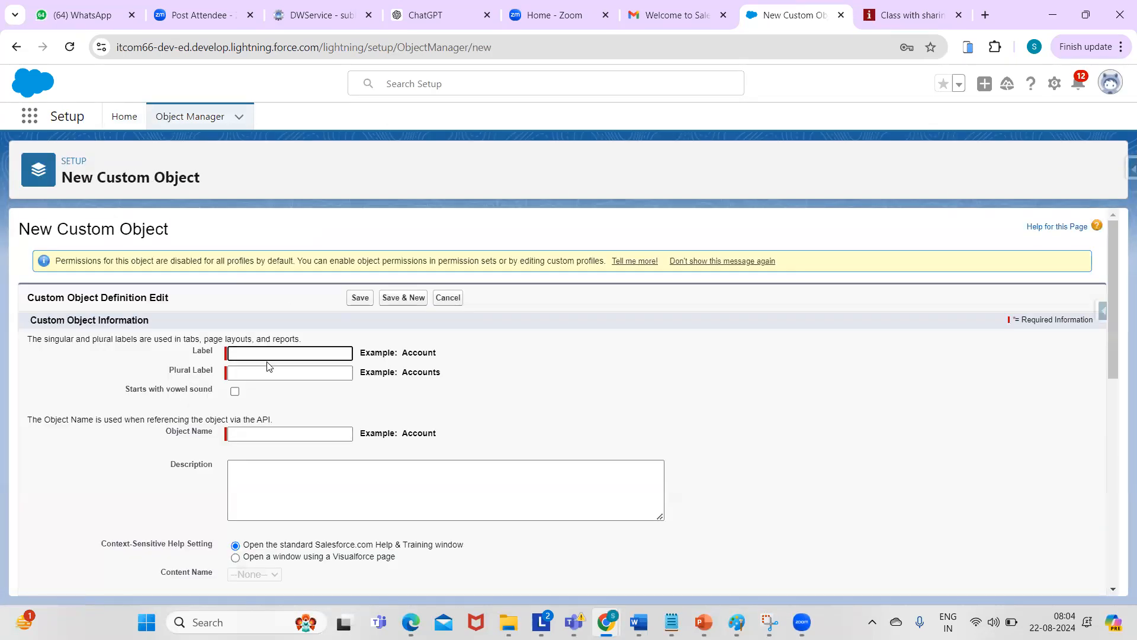
text(Recr)
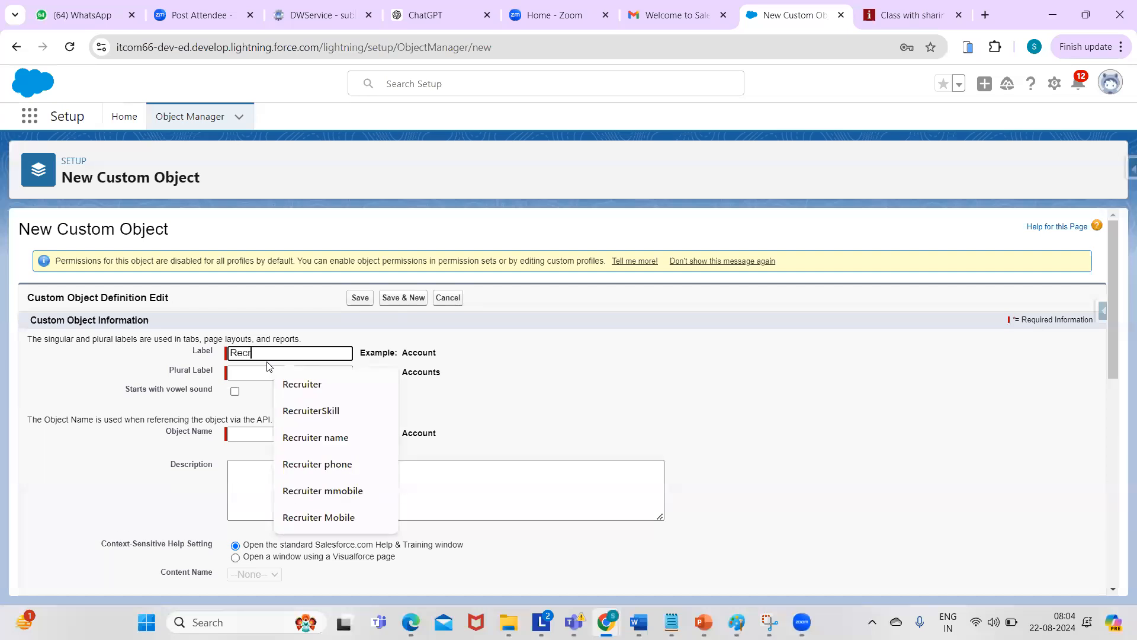
text(uiter)
click(300, 382)
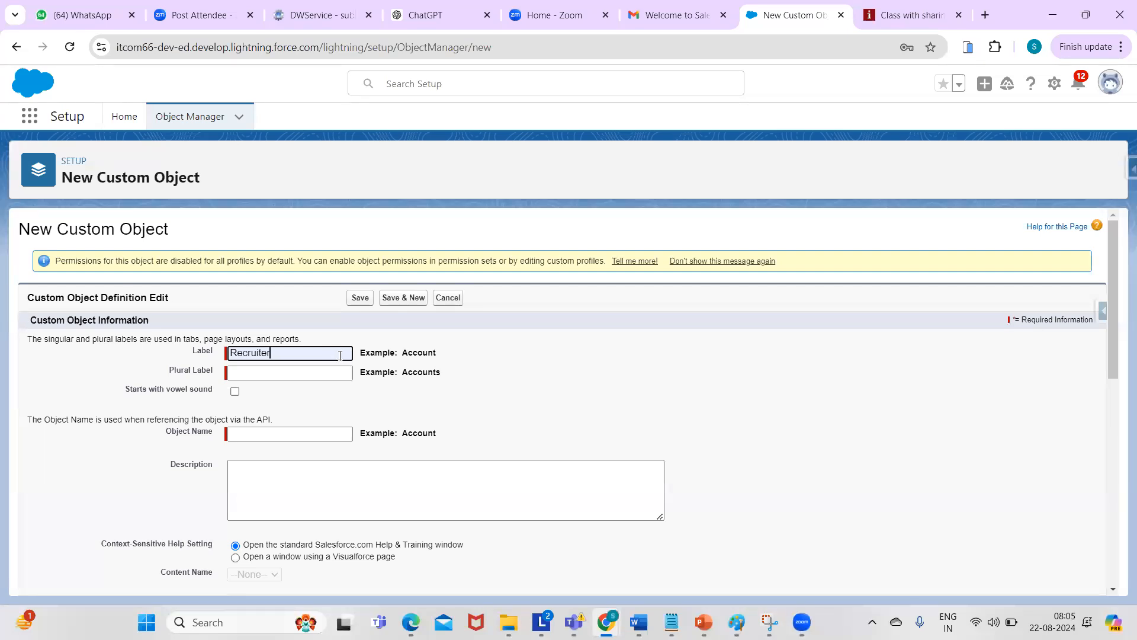
click(273, 371)
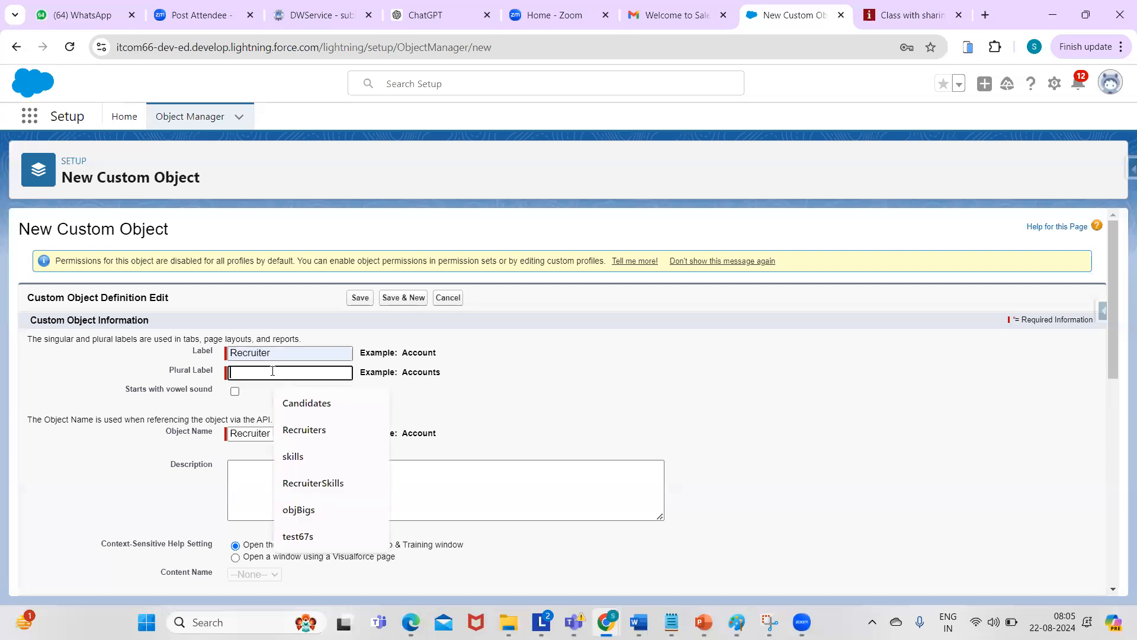
click(299, 431)
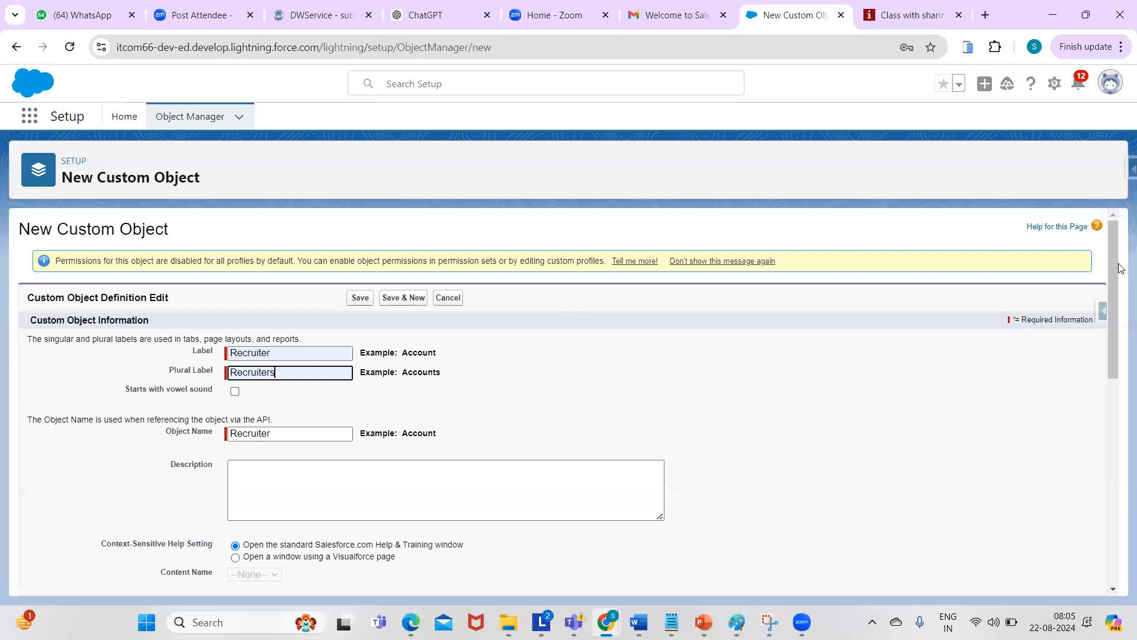
drag(1116, 275, 1117, 308)
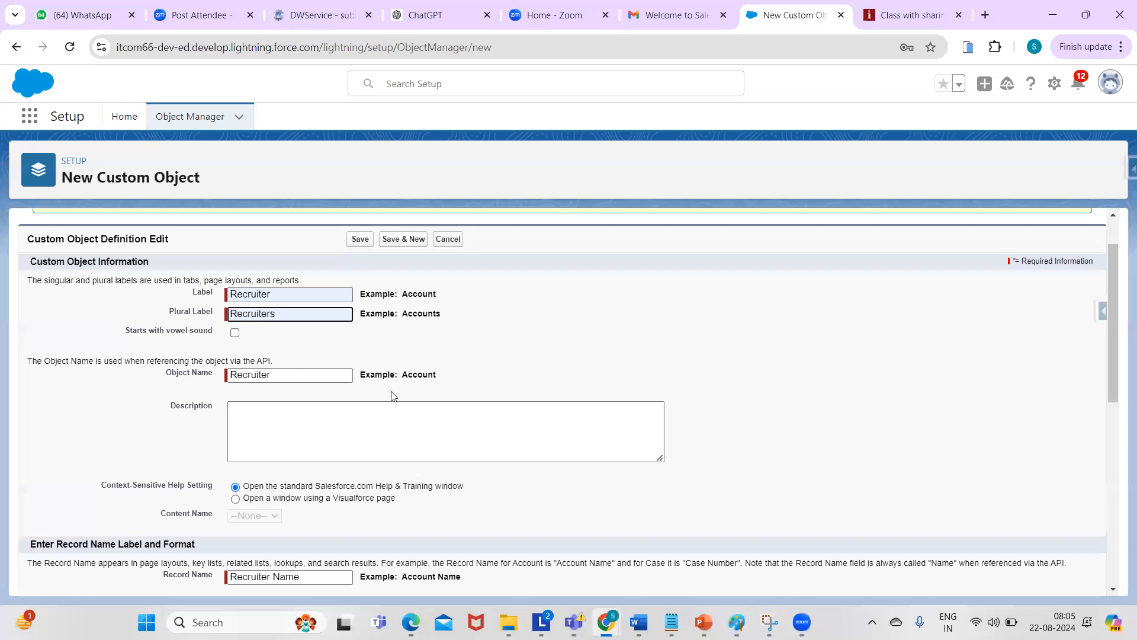
drag(1109, 283, 1121, 520)
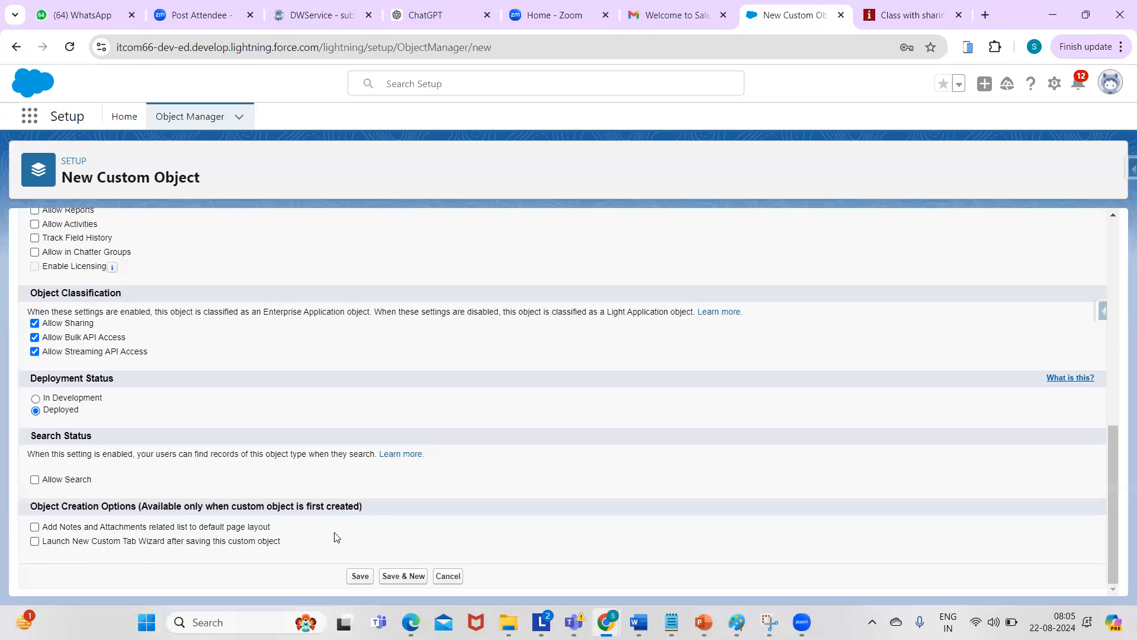
click(360, 575)
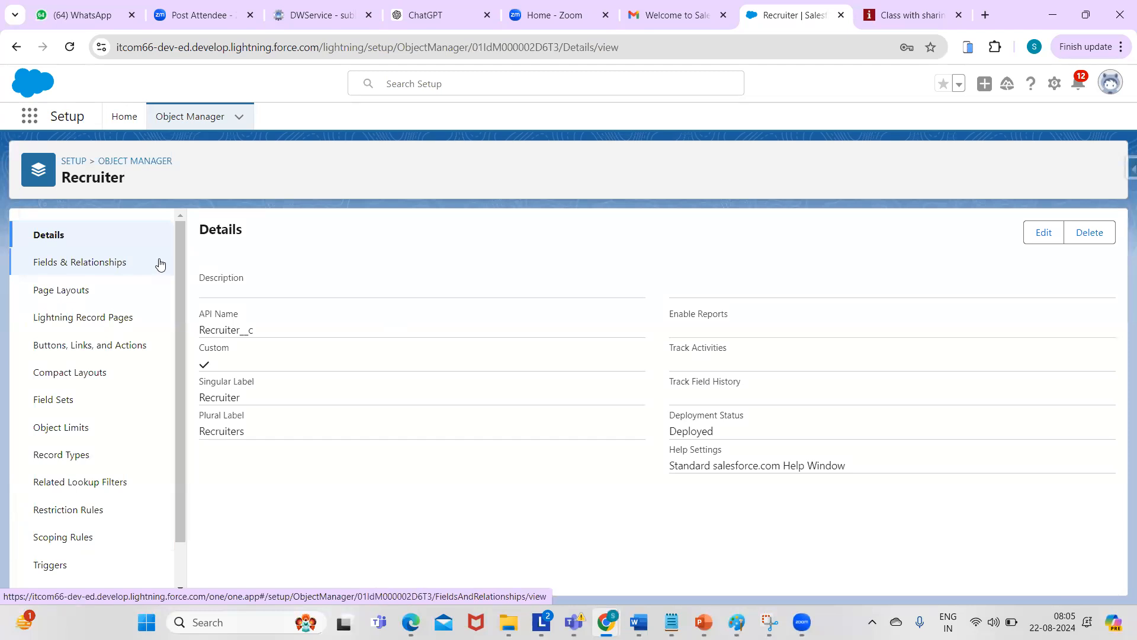
- Search Setup for 'tabs' and open the Custom Tabs page showing the Candidates tab
click(69, 163)
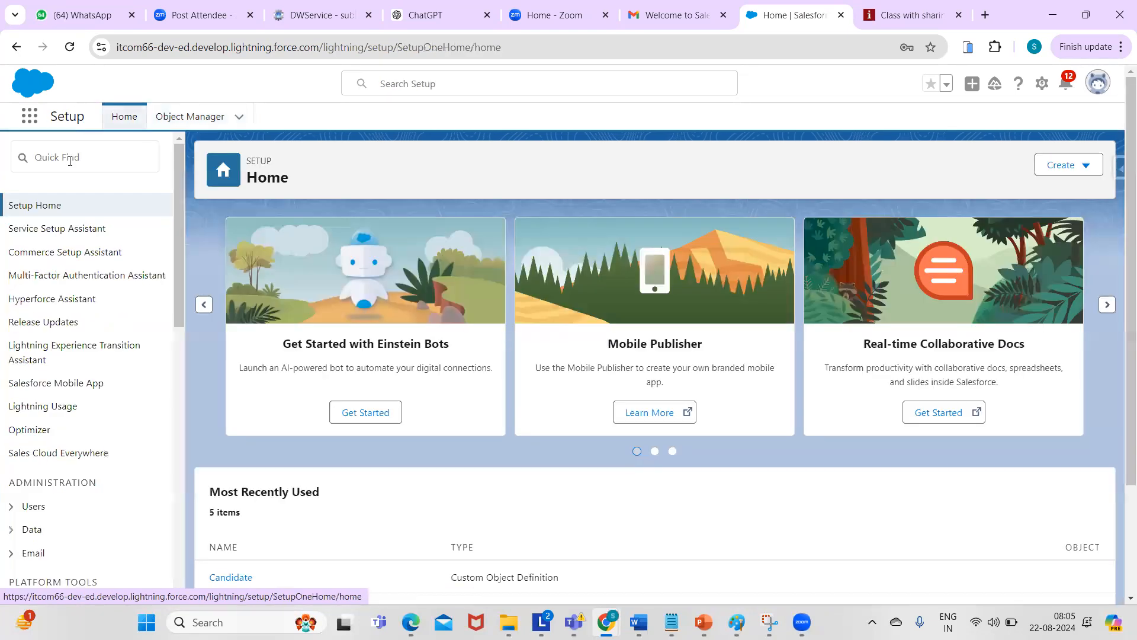
click(63, 158)
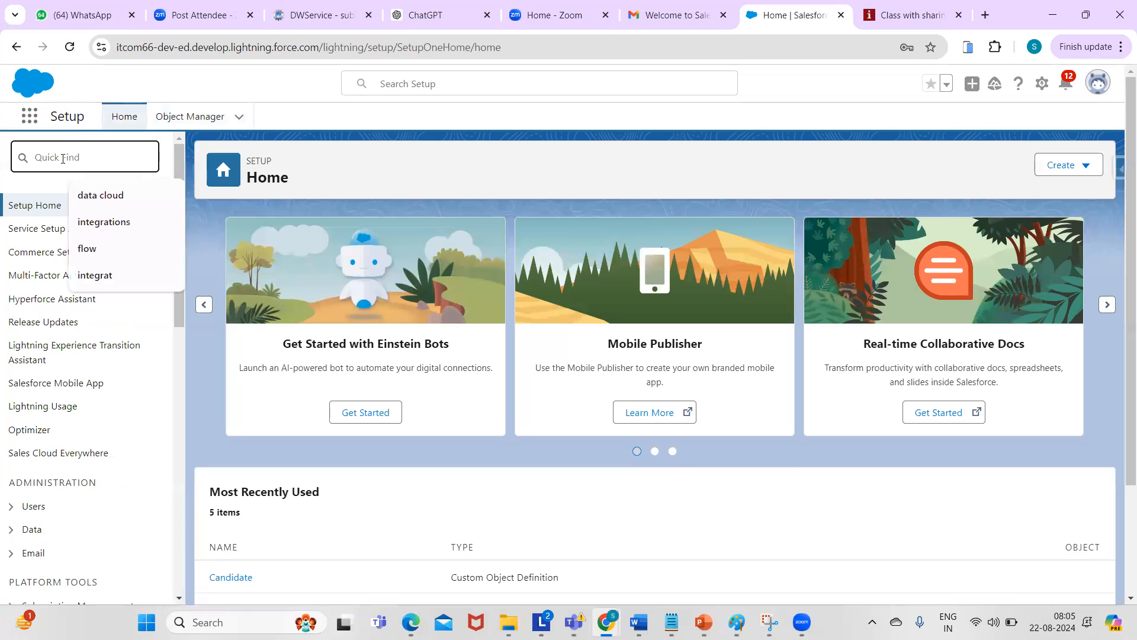
text(tabs)
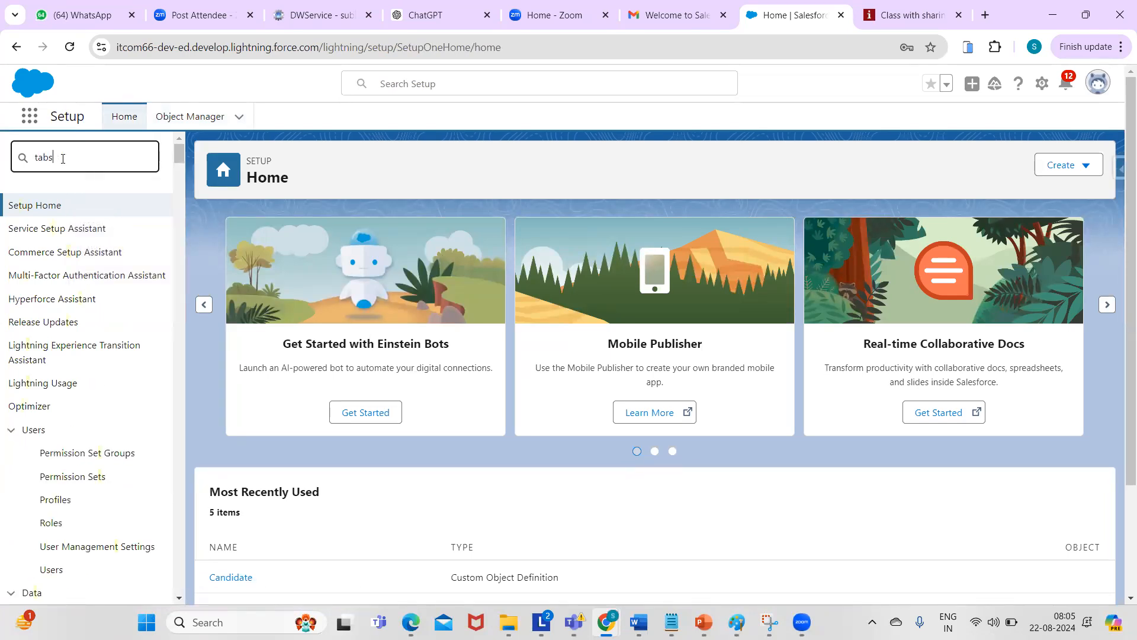
click(49, 253)
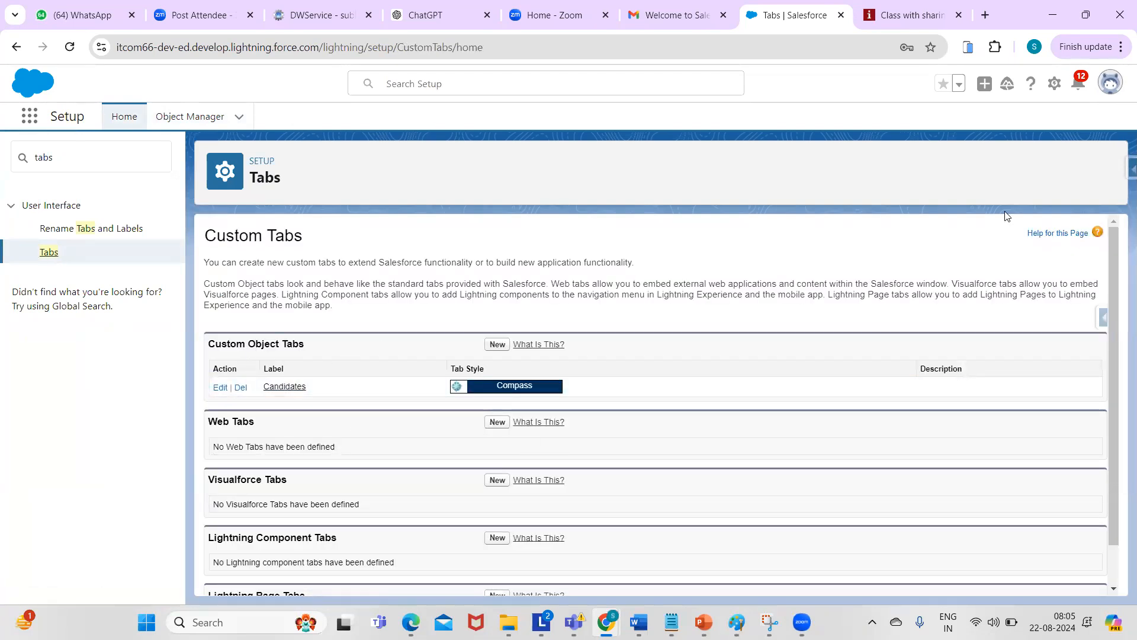
drag(1115, 248, 1115, 295)
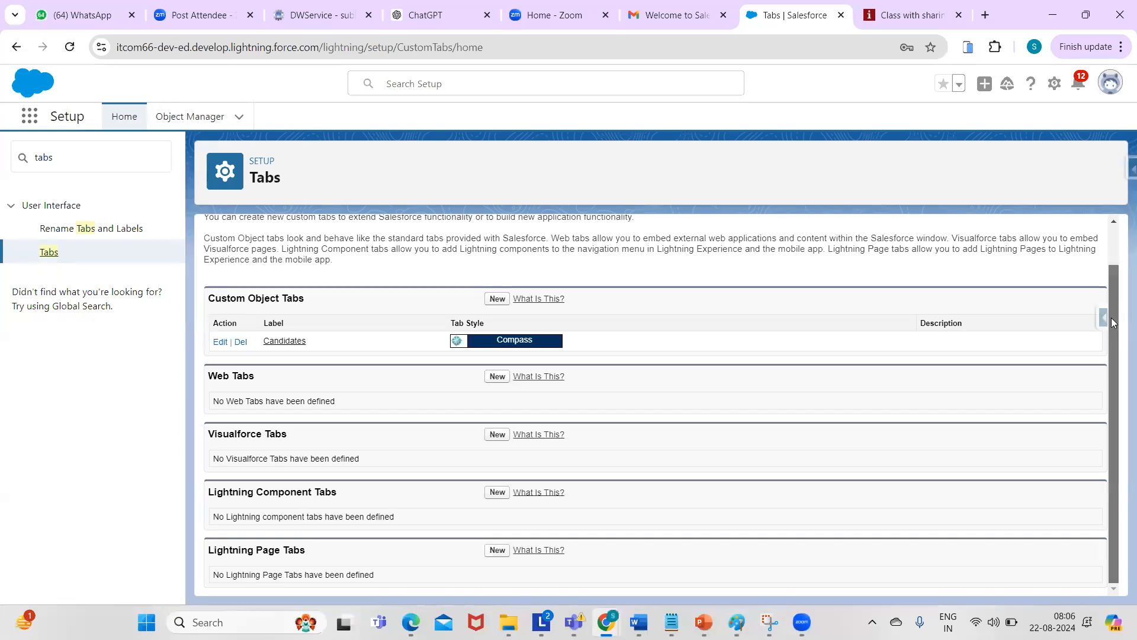
drag(1111, 321, 1111, 291)
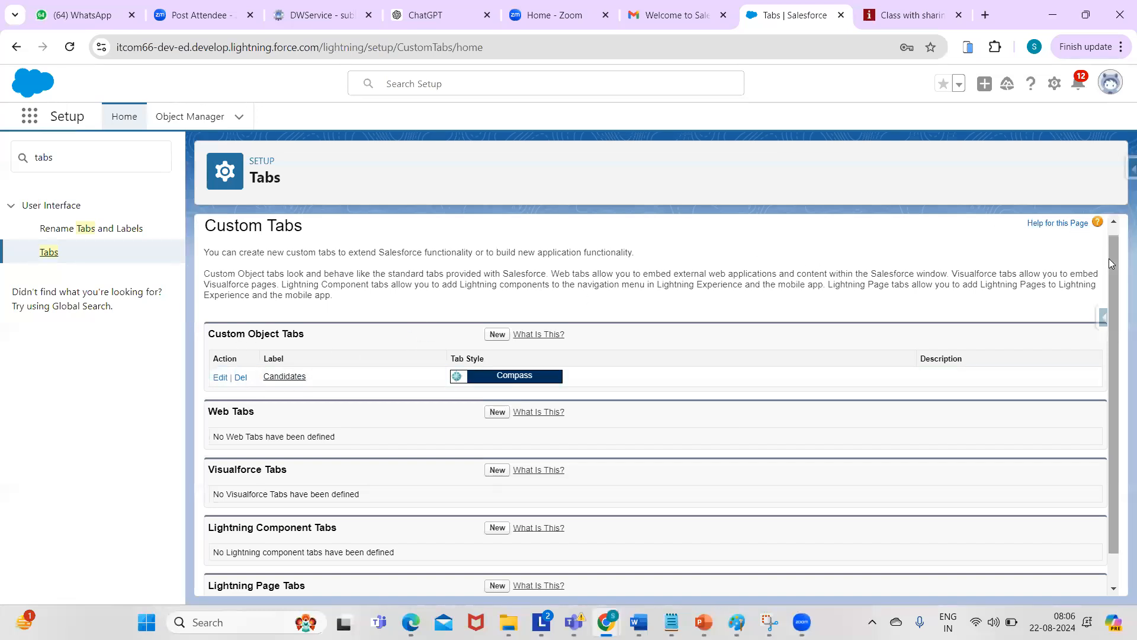
drag(1108, 258, 1110, 308)
mouse_move(510, 604)
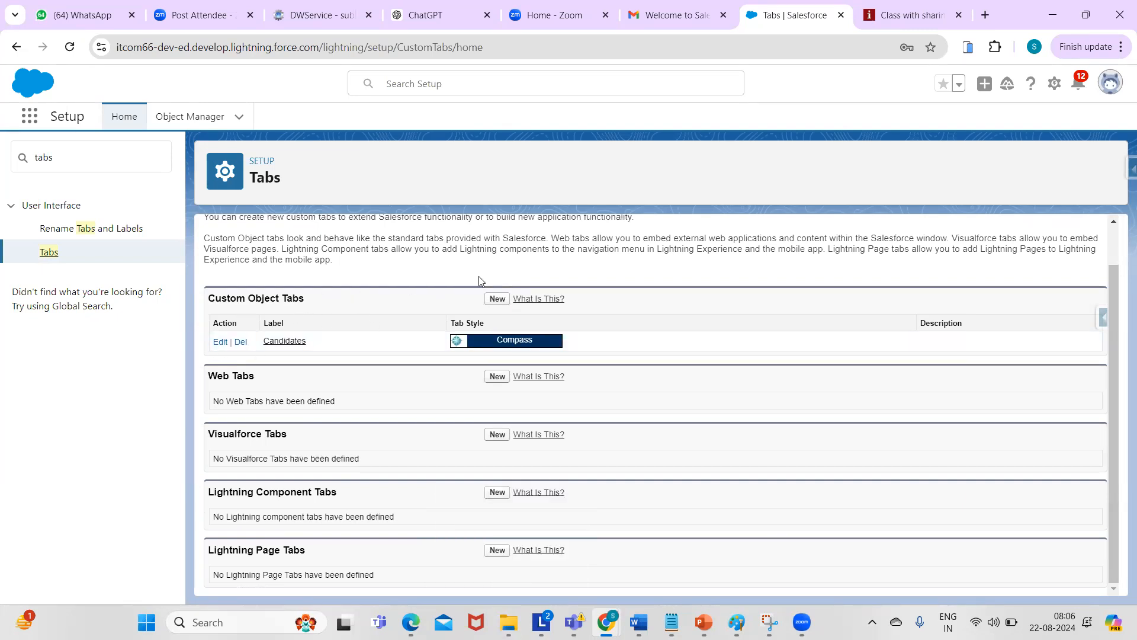
- Start a new custom object tab for Recruiter with the Bridge tab style and continue
click(497, 299)
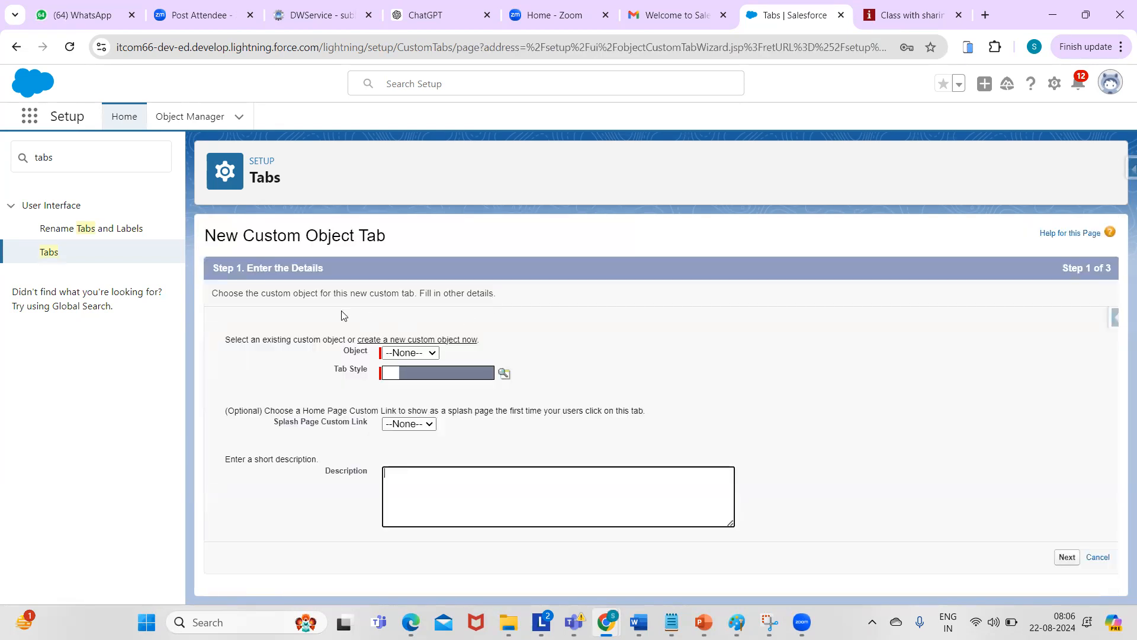
click(430, 354)
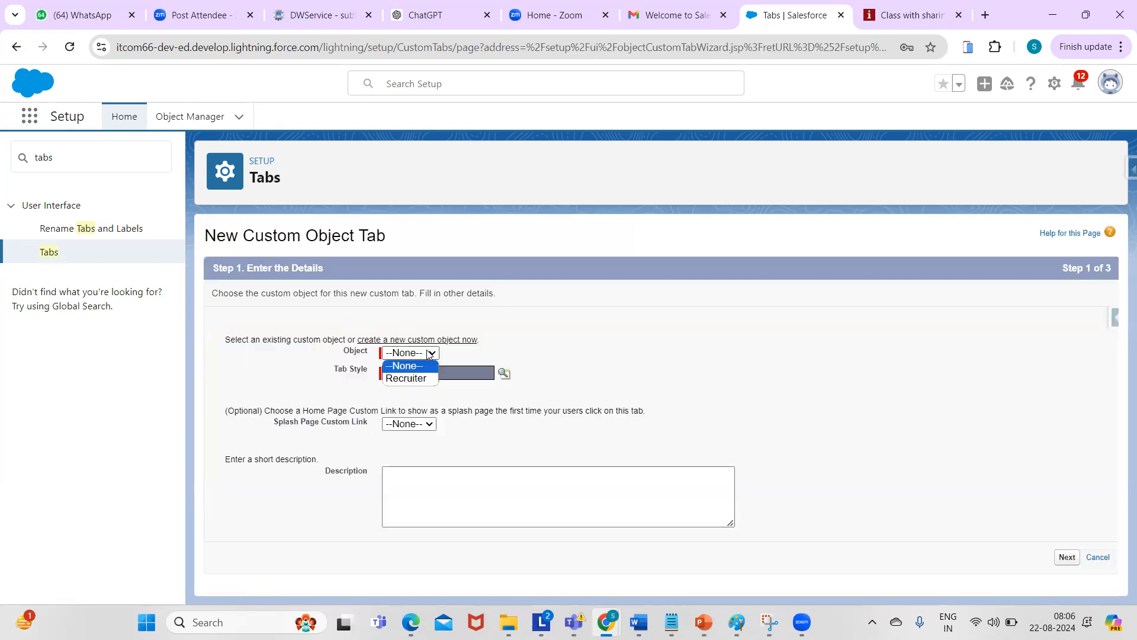
click(406, 378)
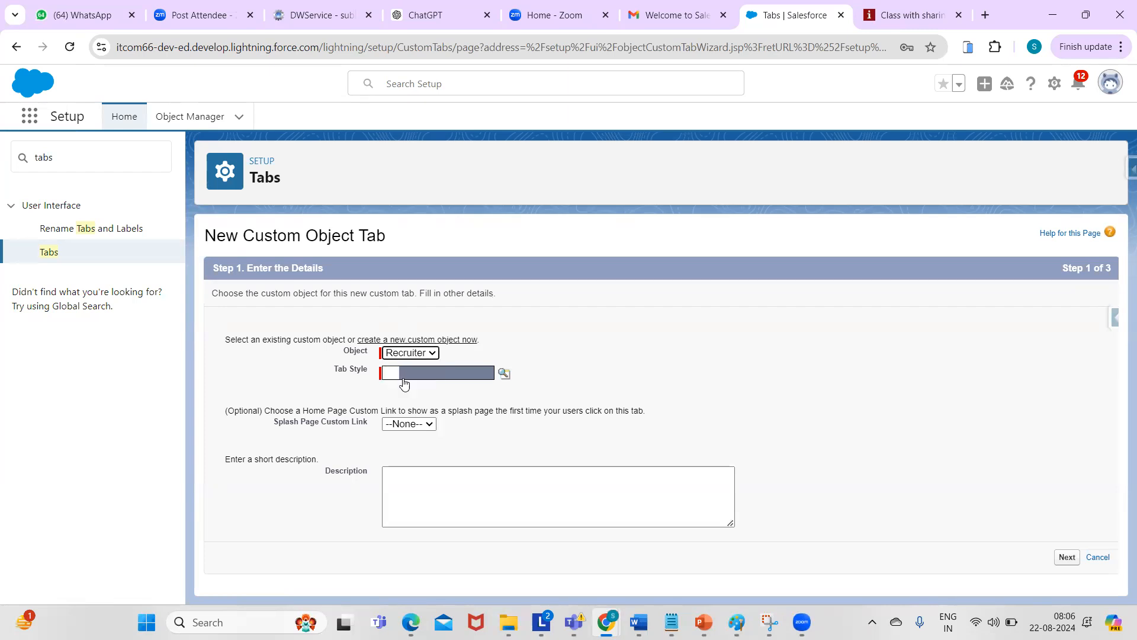
click(504, 375)
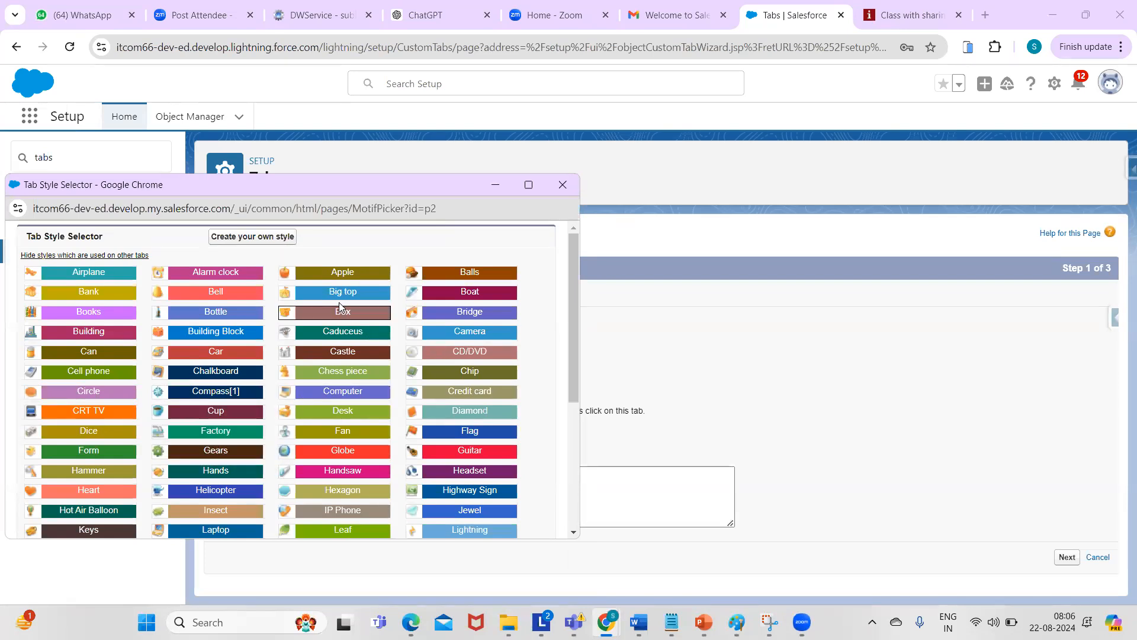
click(476, 315)
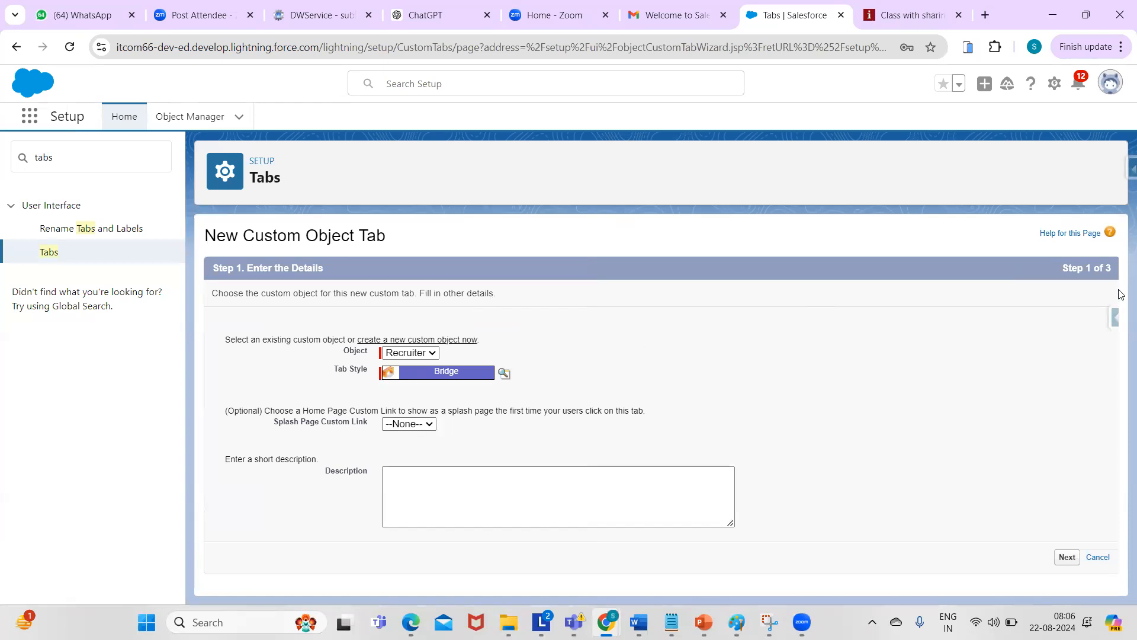
click(1066, 556)
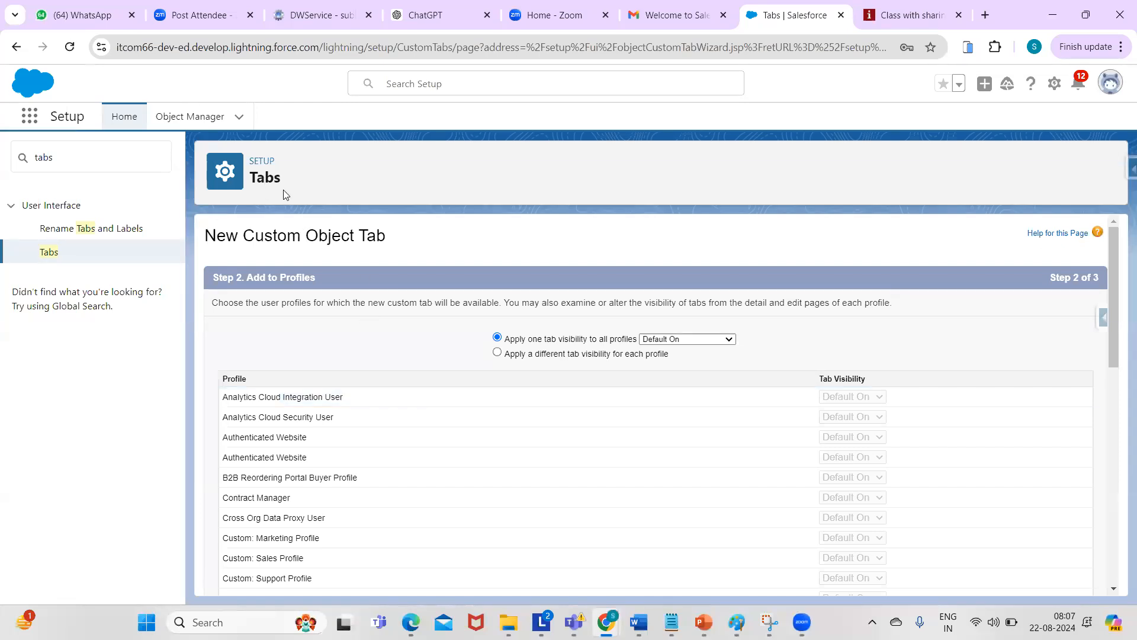
- Keep the Recruiter tab Default On for all profiles and proceed to app selection
drag(1116, 273, 1116, 317)
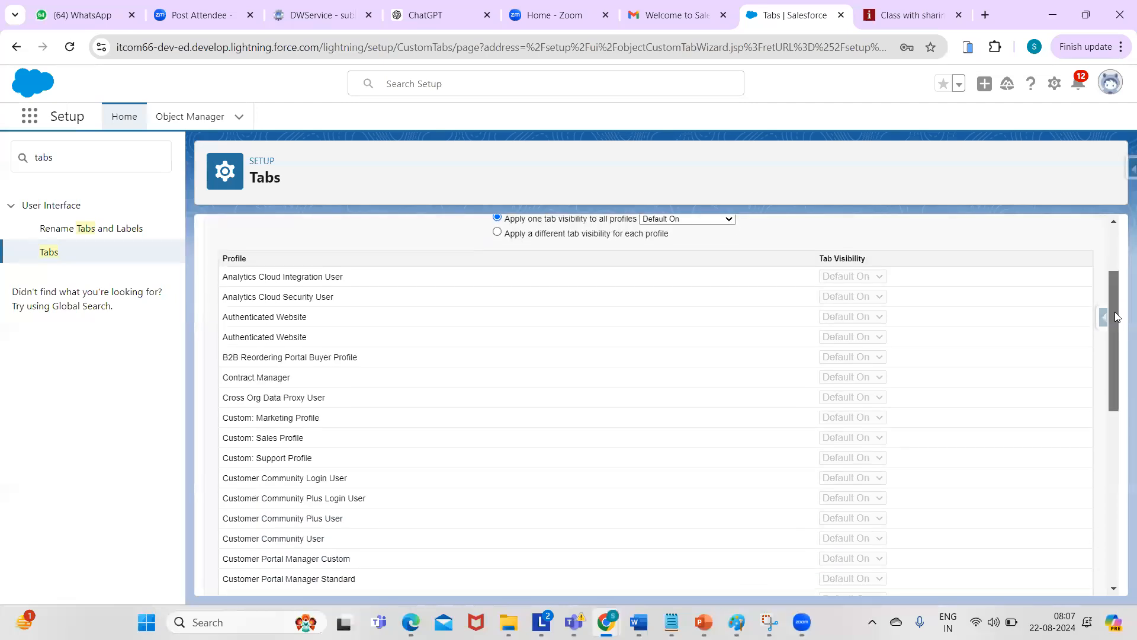
drag(1116, 317, 1110, 270)
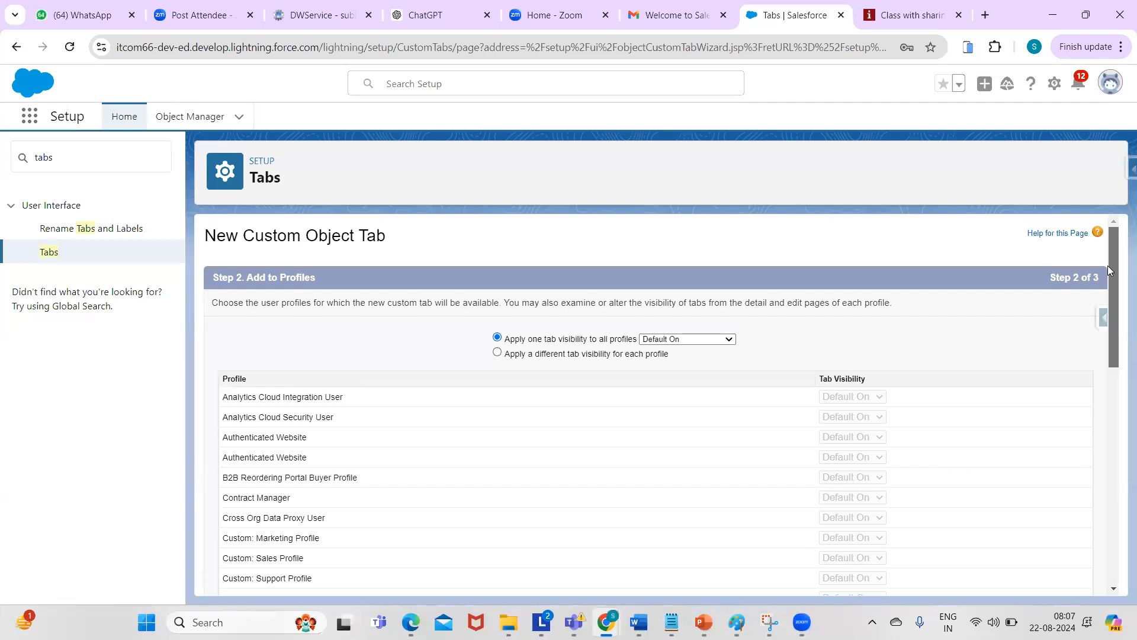
mouse_move(1121, 250)
mouse_down()
mouse_move(1108, 404)
mouse_move(1121, 485)
mouse_move(1109, 254)
mouse_up()
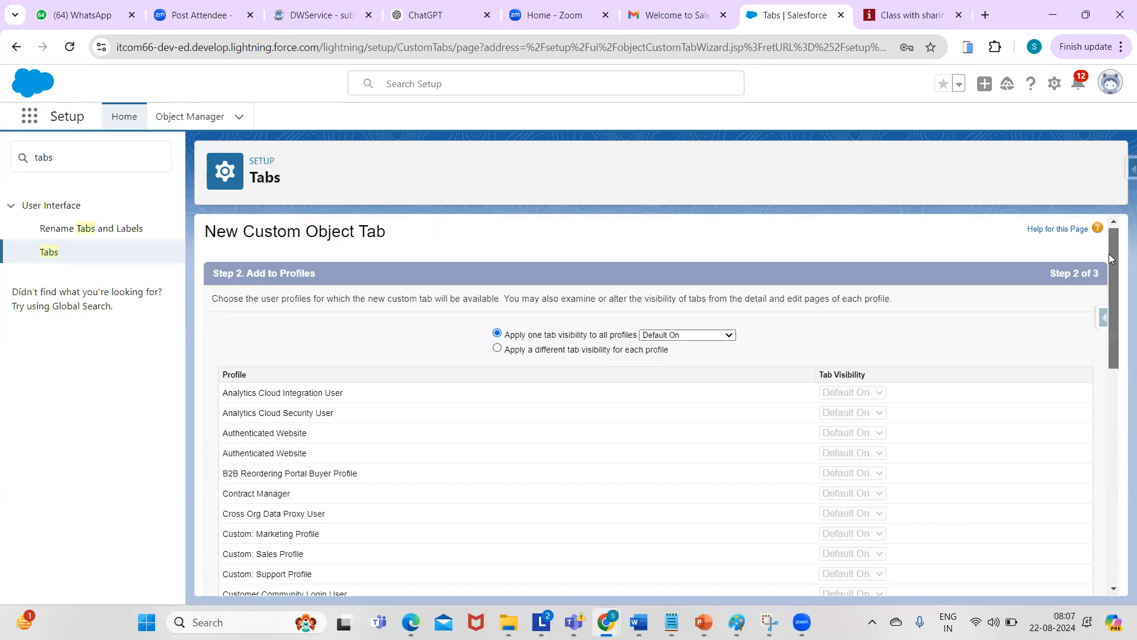
click(681, 337)
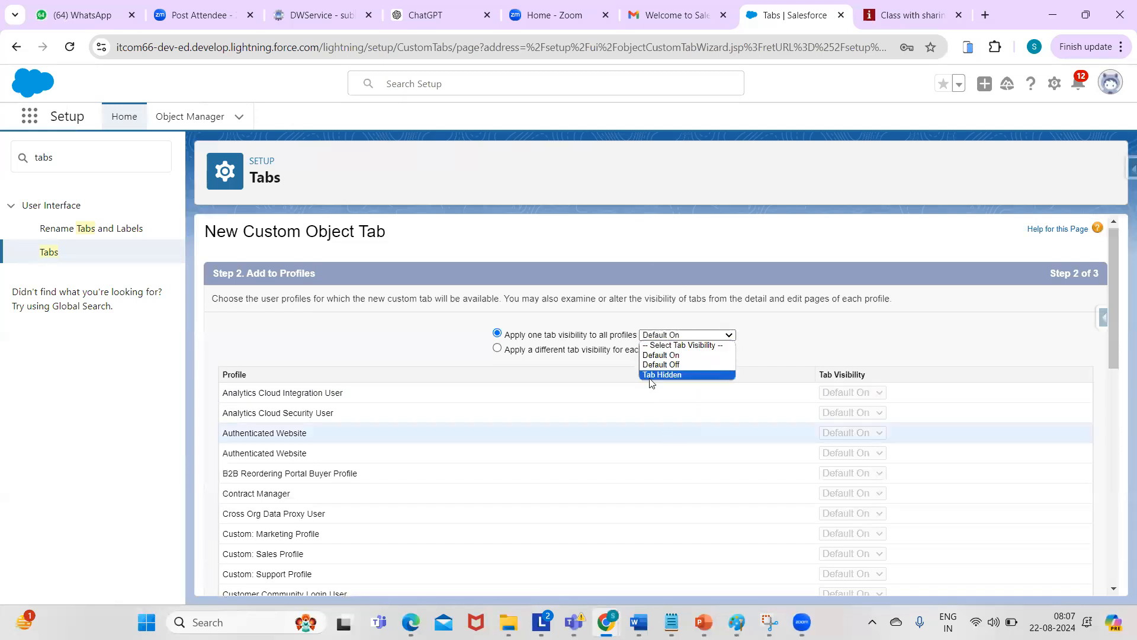
click(1110, 257)
drag(1110, 257, 1109, 516)
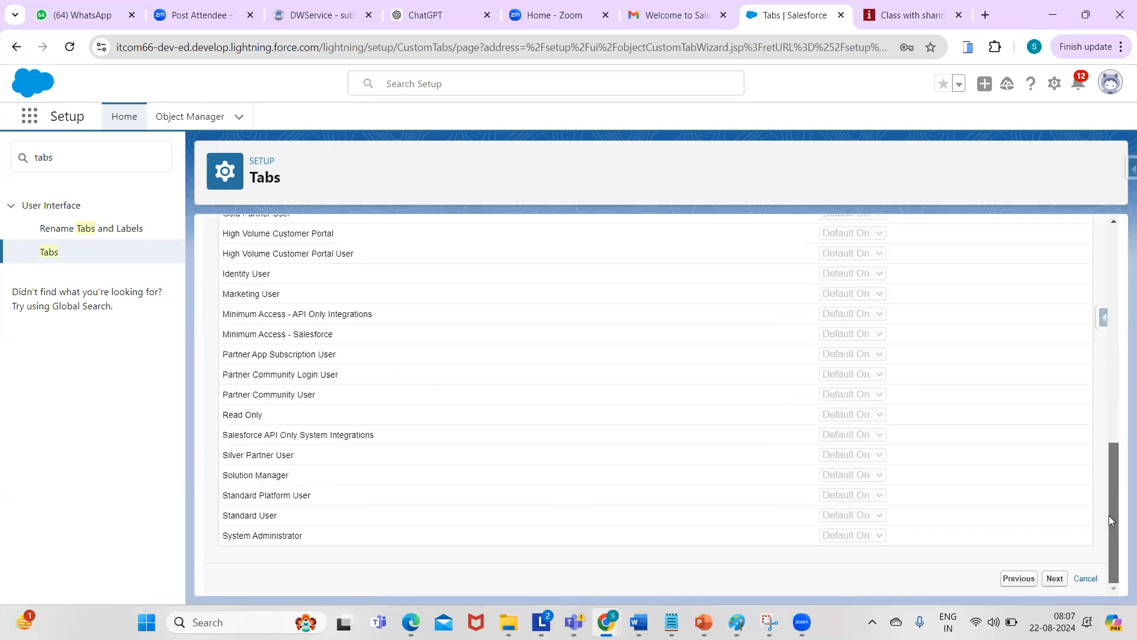
click(1054, 579)
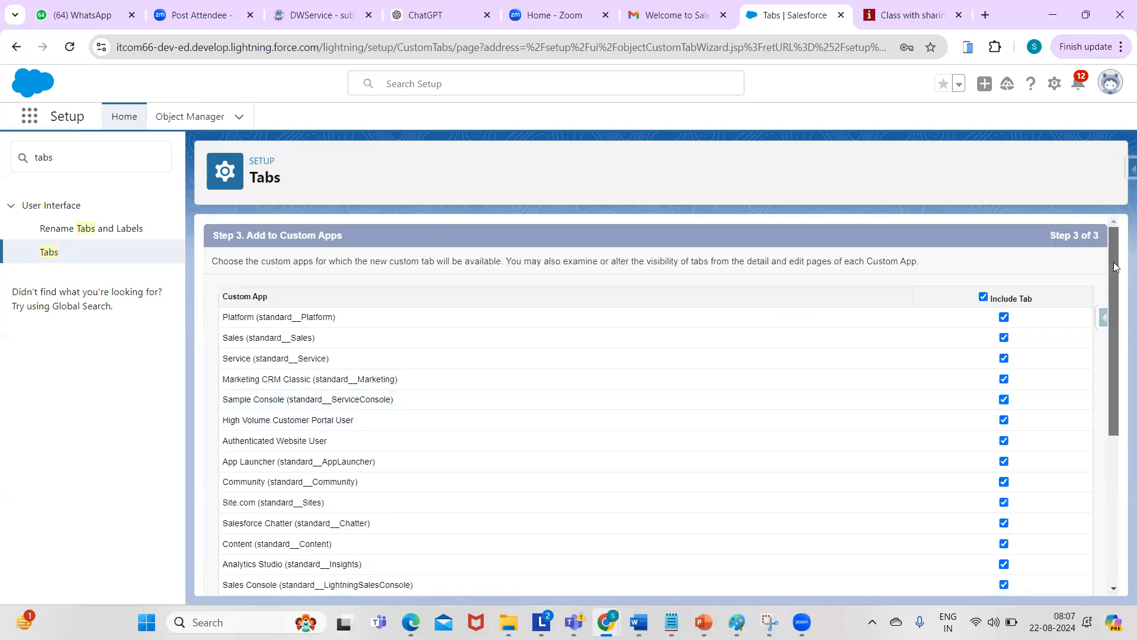
- Open the Service app in a new browser tab and dismiss the Guidance Center popups
click(28, 117)
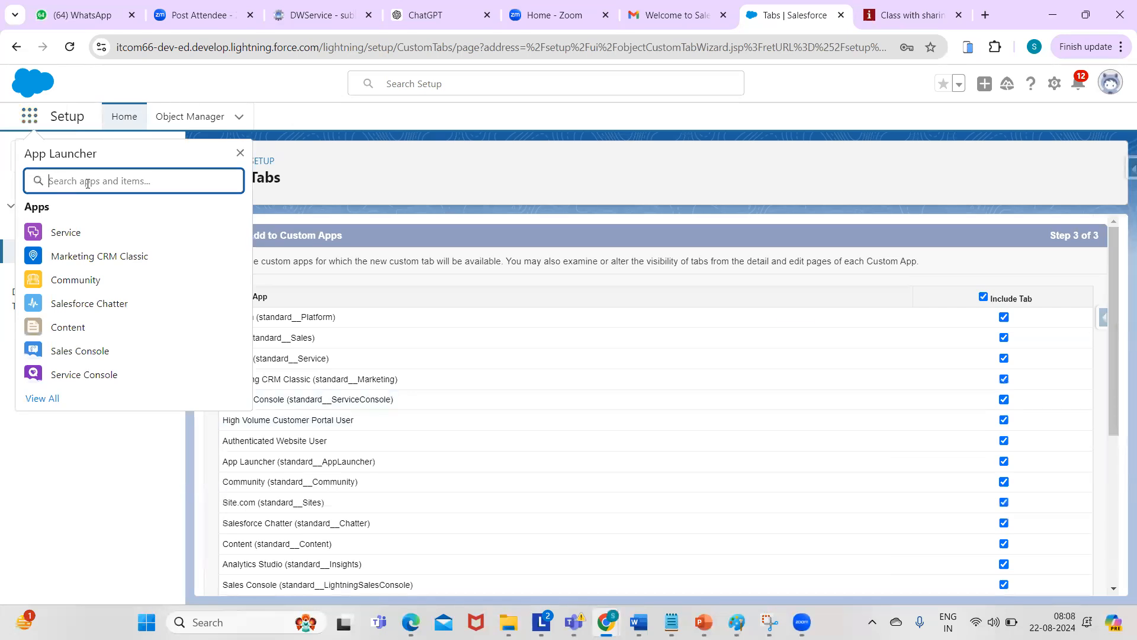
right_click(72, 235)
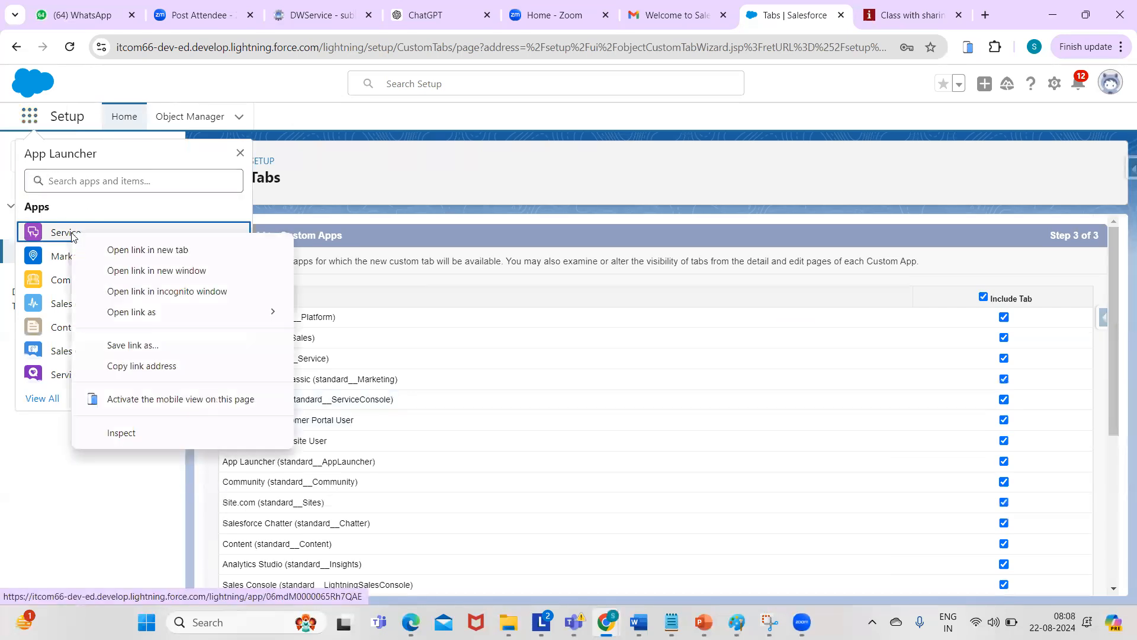
click(125, 249)
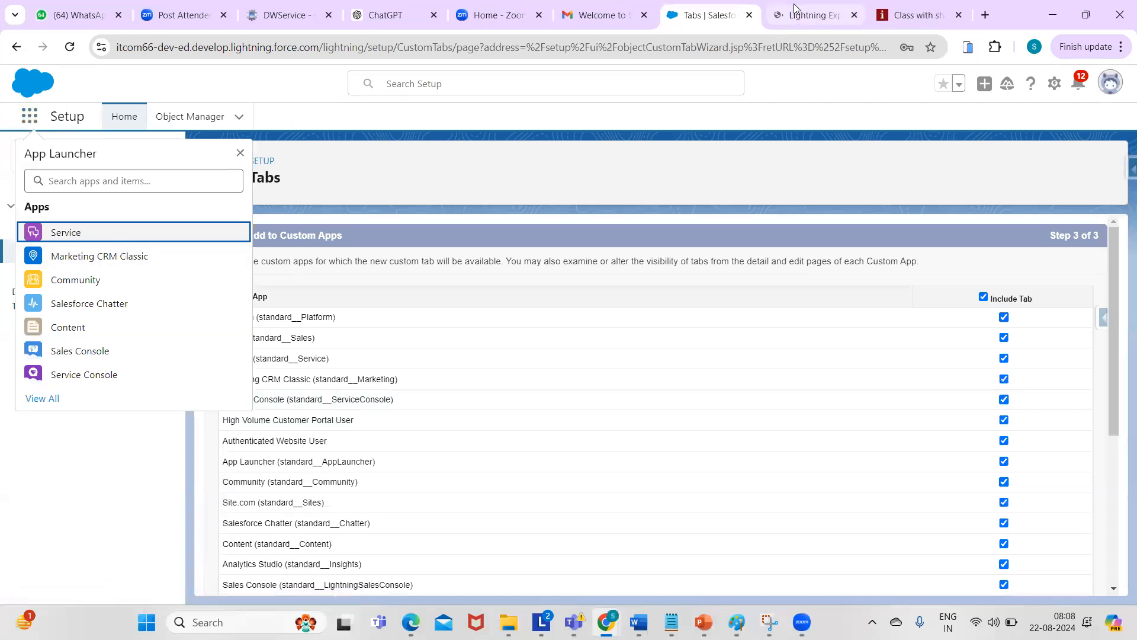
click(794, 9)
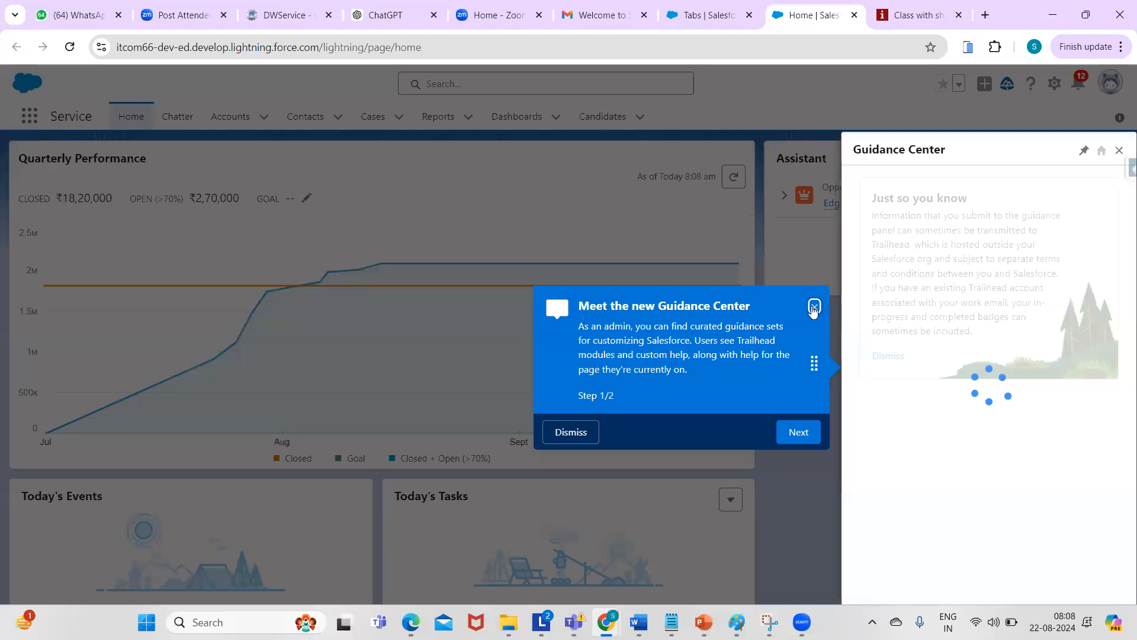
click(814, 306)
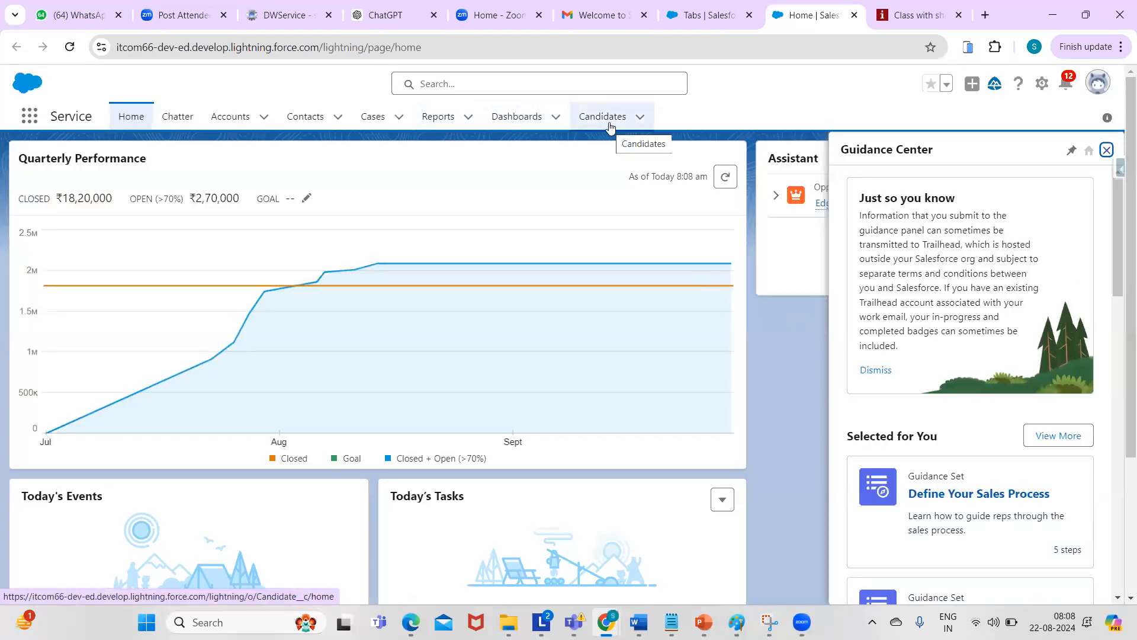
click(1107, 150)
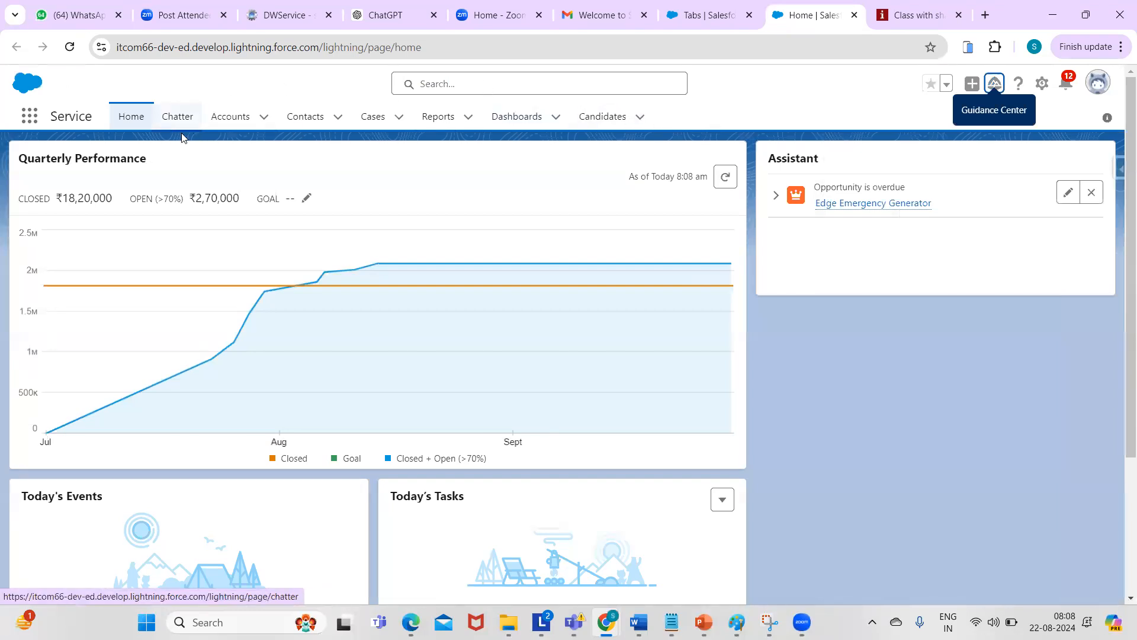
- Return to the tab wizard and review the Step 3 list with every app checked
click(701, 5)
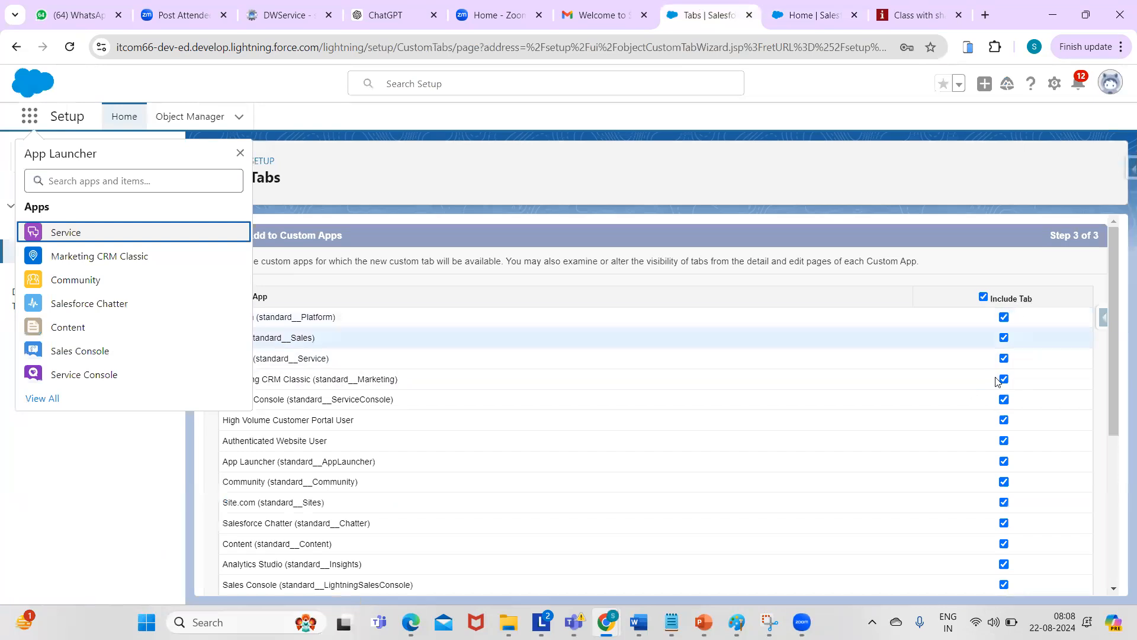
click(241, 155)
scroll(1099, 319, down, 1)
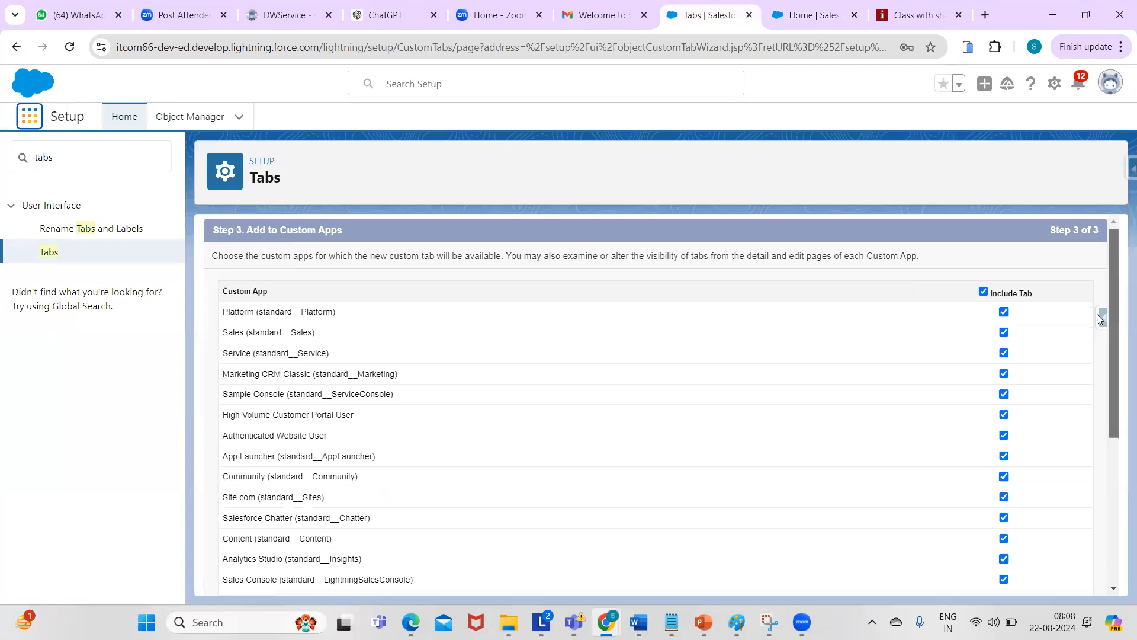
scroll(1100, 318, down, 5)
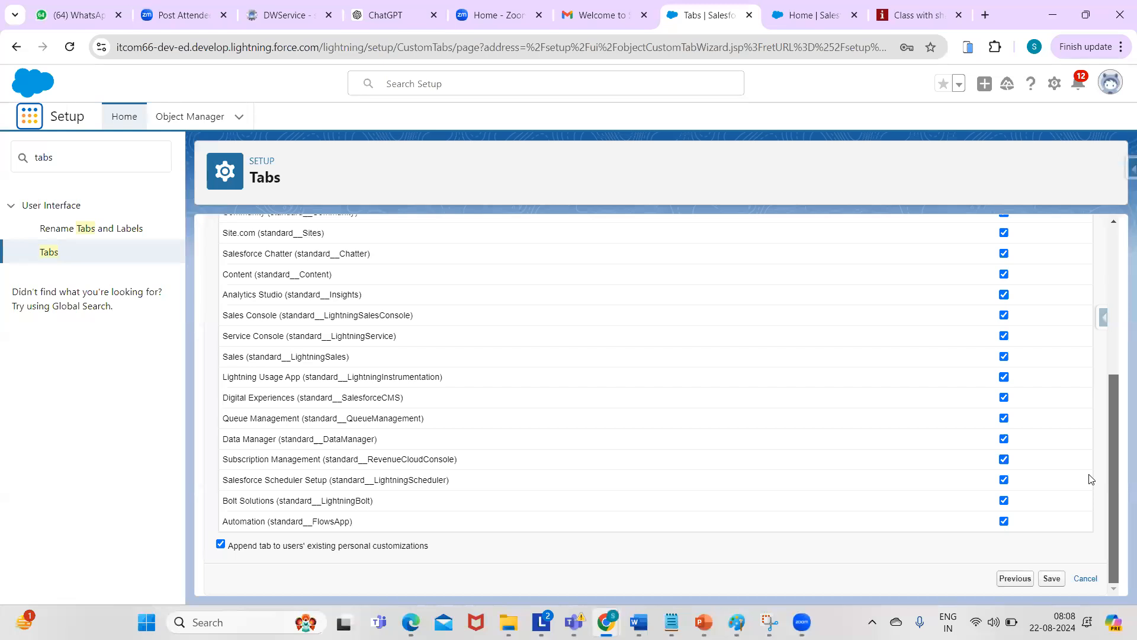
scroll(1077, 378, up, 1)
scroll(1068, 325, up, 3)
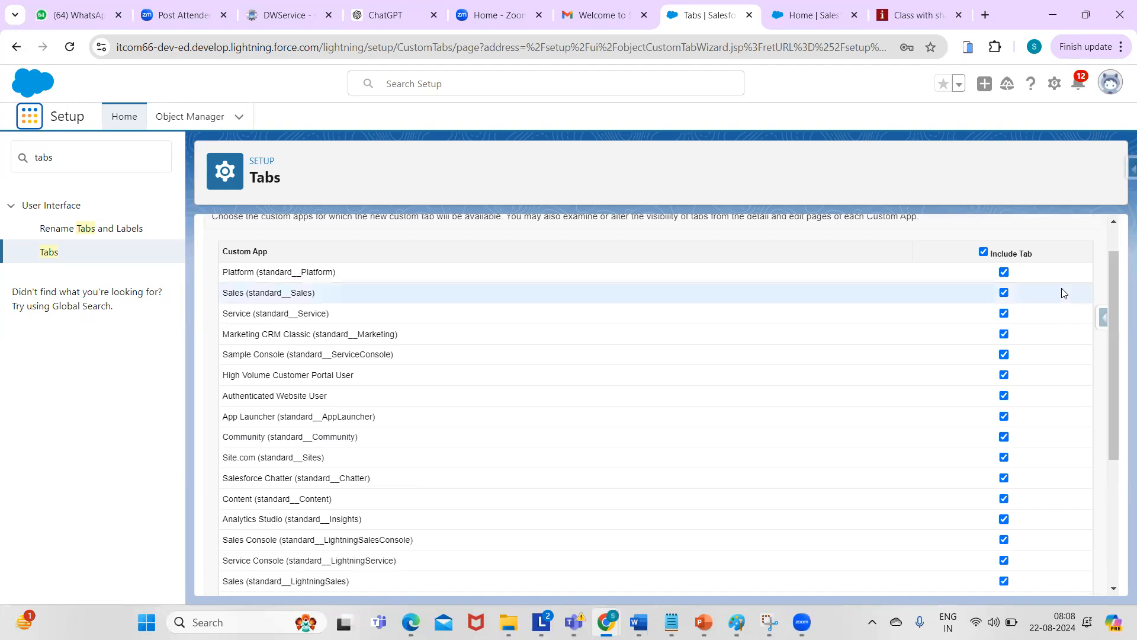
click(1113, 221)
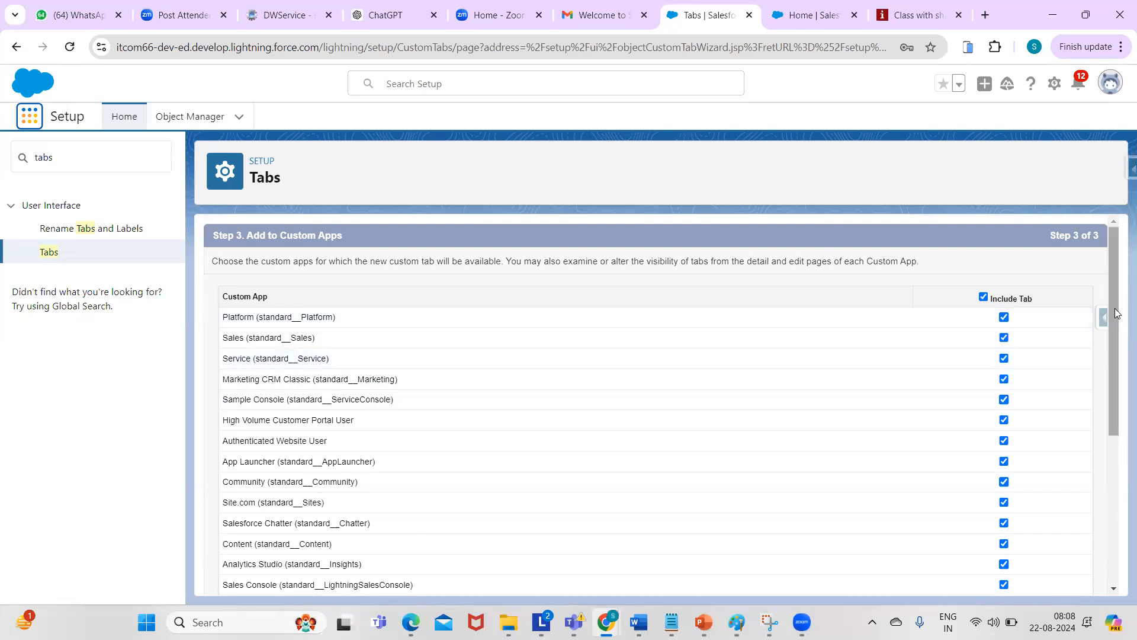
right_click(1113, 328)
drag(1113, 344, 1109, 390)
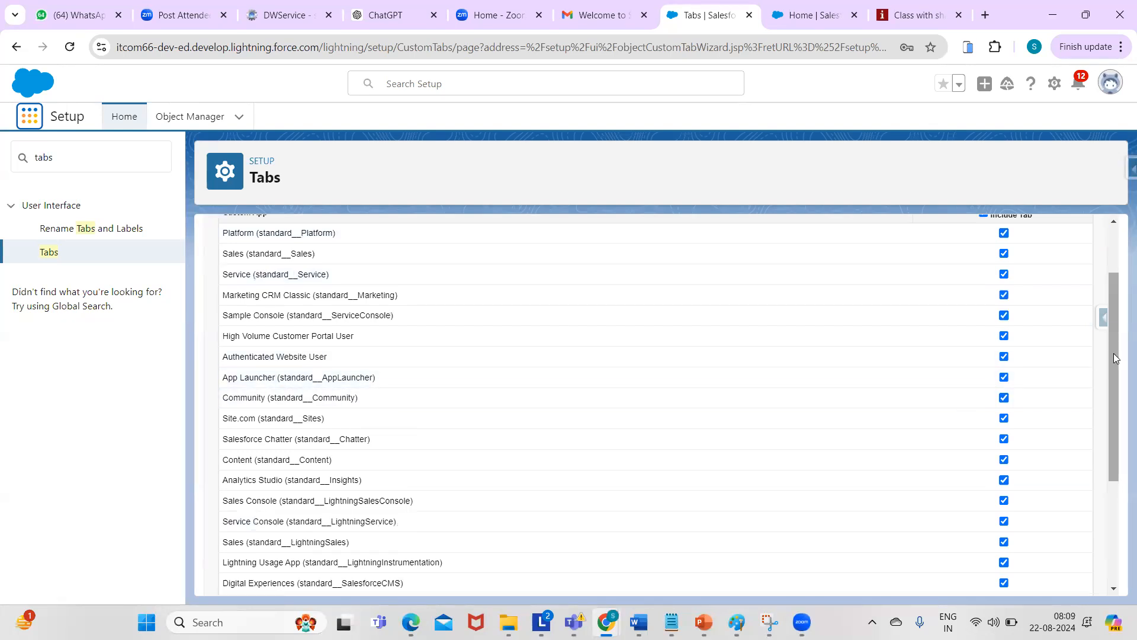
drag(1113, 351, 1107, 247)
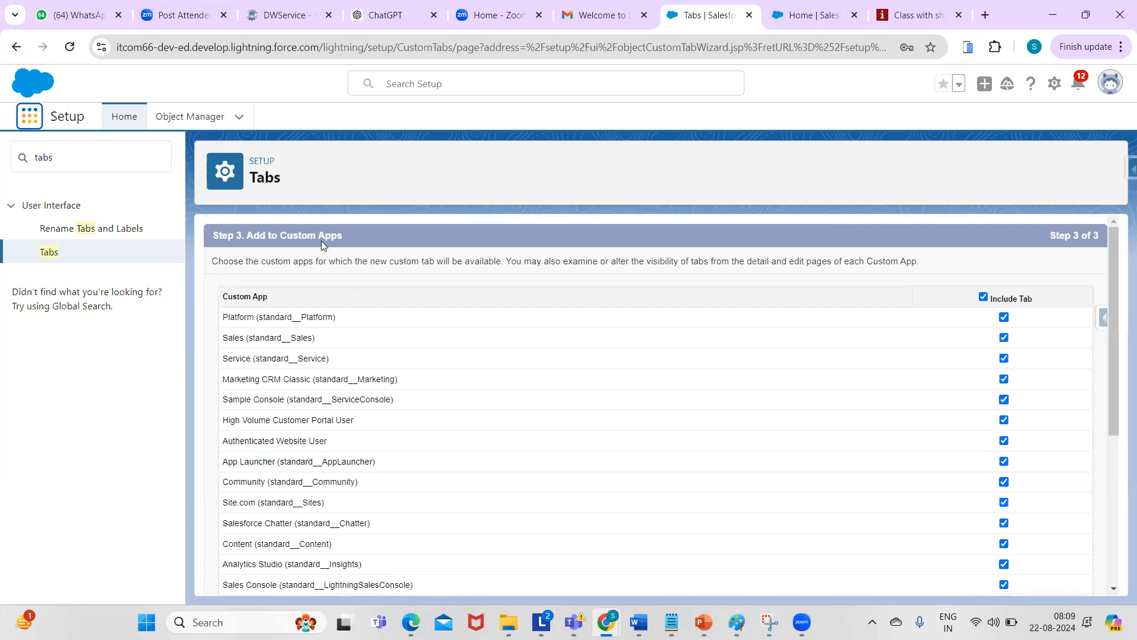
drag(1116, 286, 1119, 480)
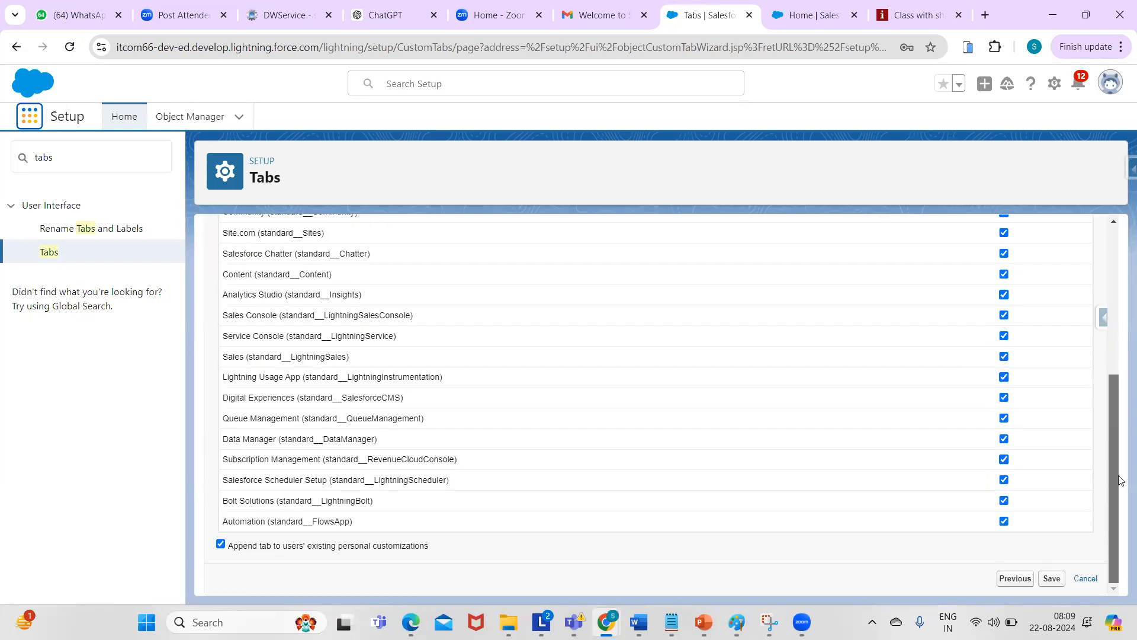
- Save the Recruiter tab, reload the Service app to show Recruiters, and open Candidates
click(1052, 578)
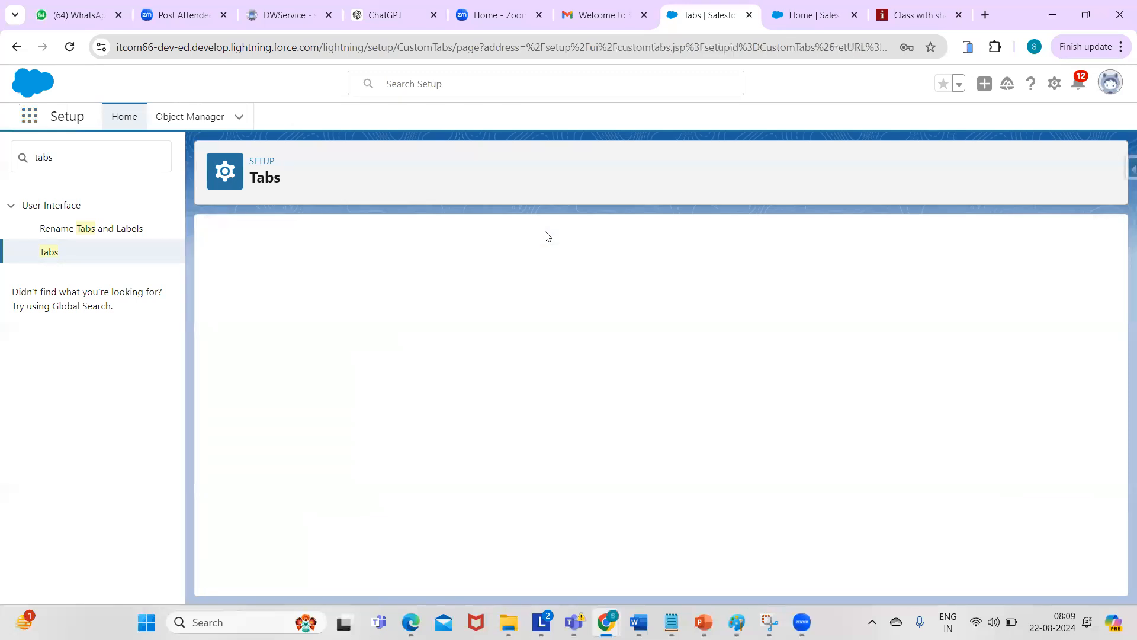
click(818, 22)
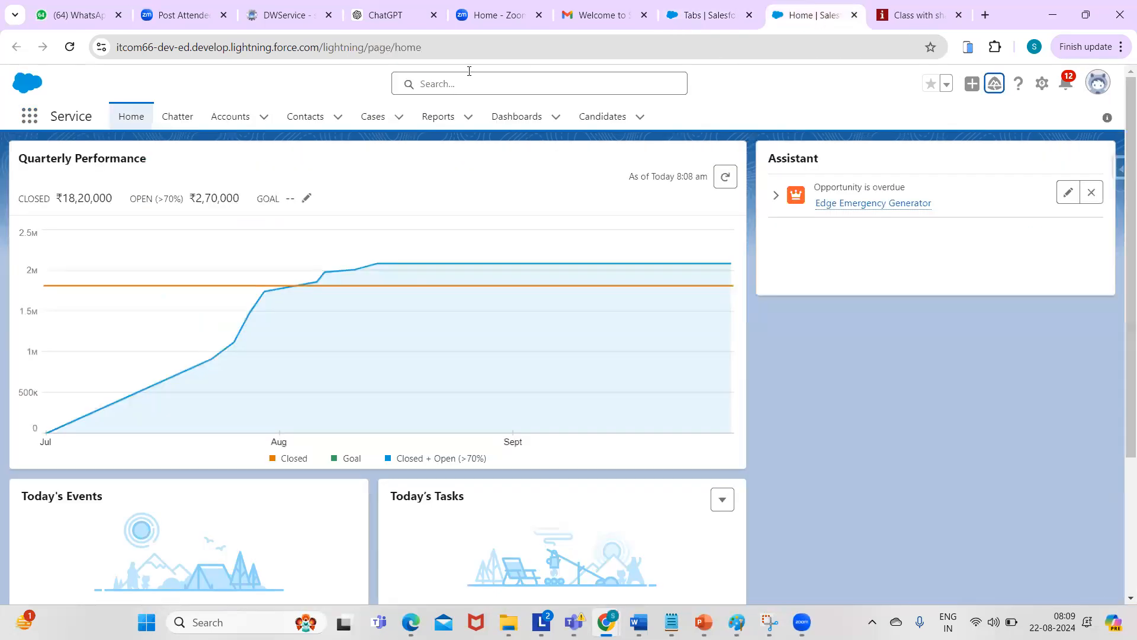
click(461, 52)
key(Return)
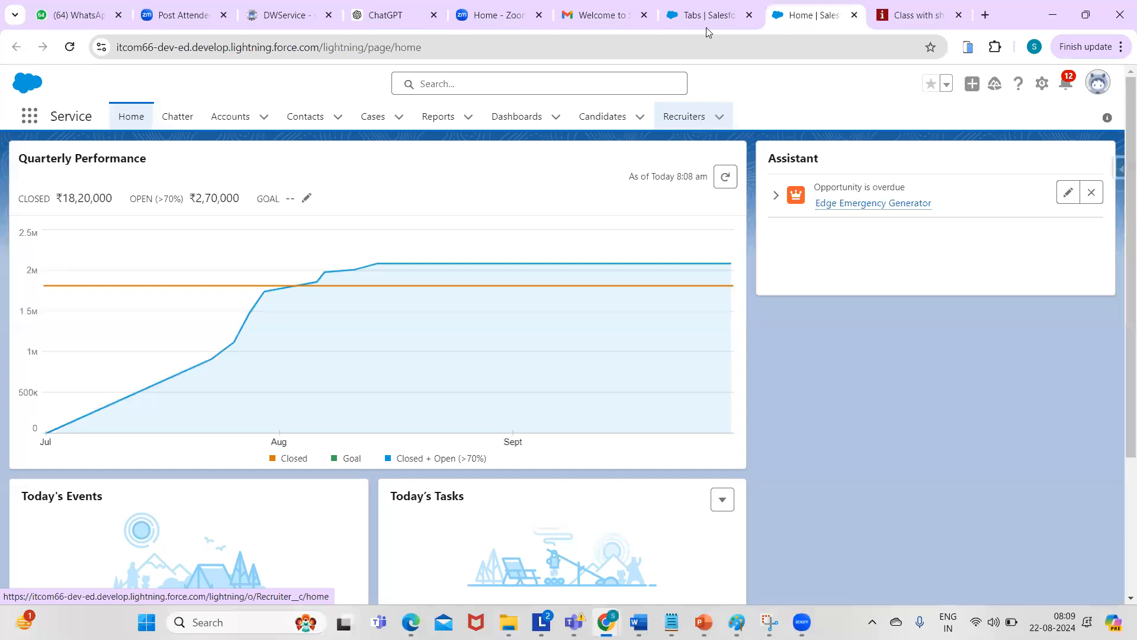
click(714, 12)
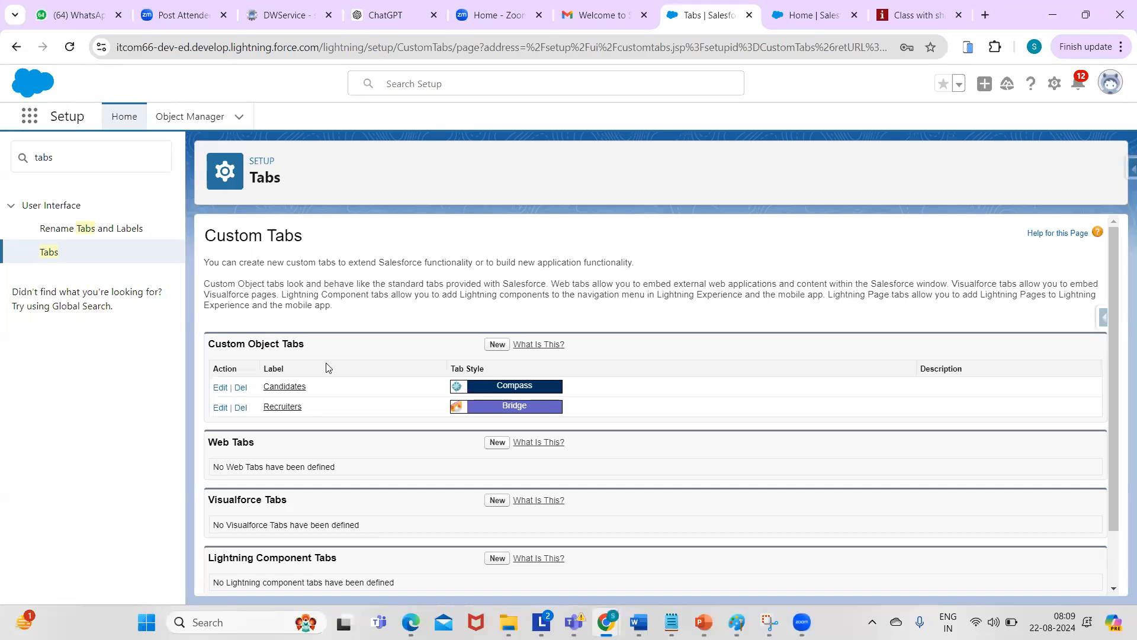
click(797, 12)
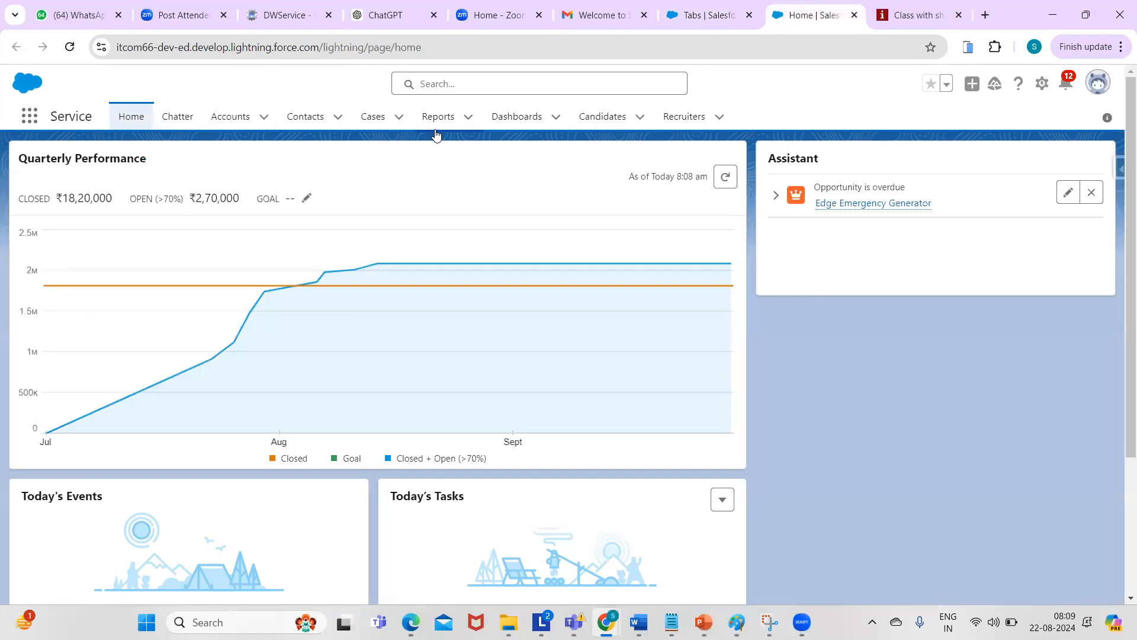
click(605, 117)
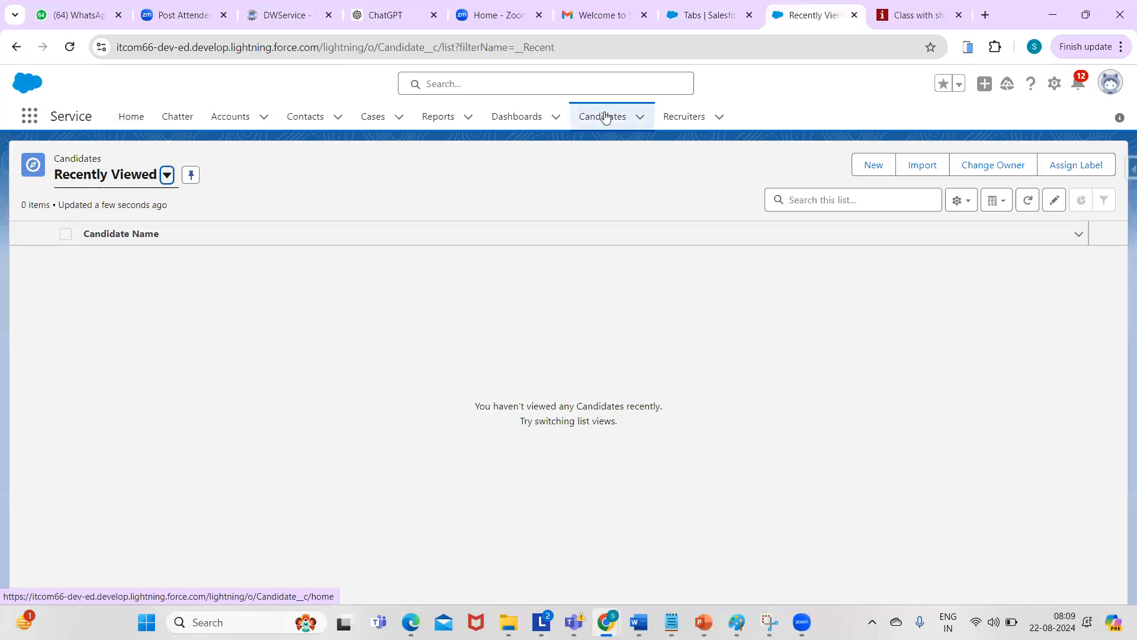
- Check the candidate list views and start a fresh New Candidate form
click(166, 175)
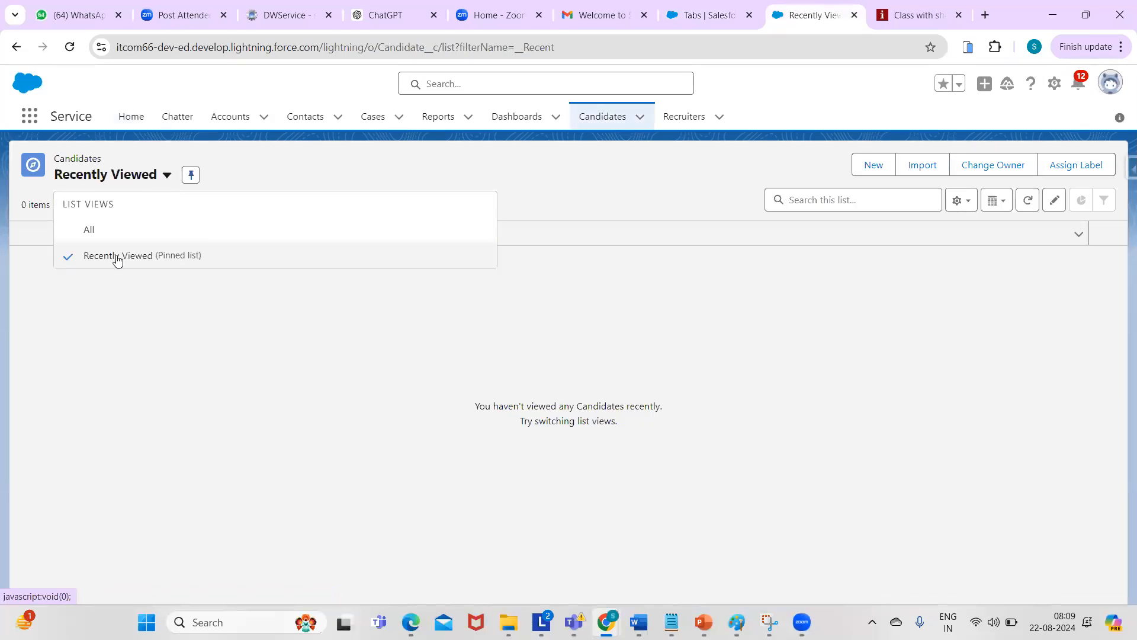
click(857, 164)
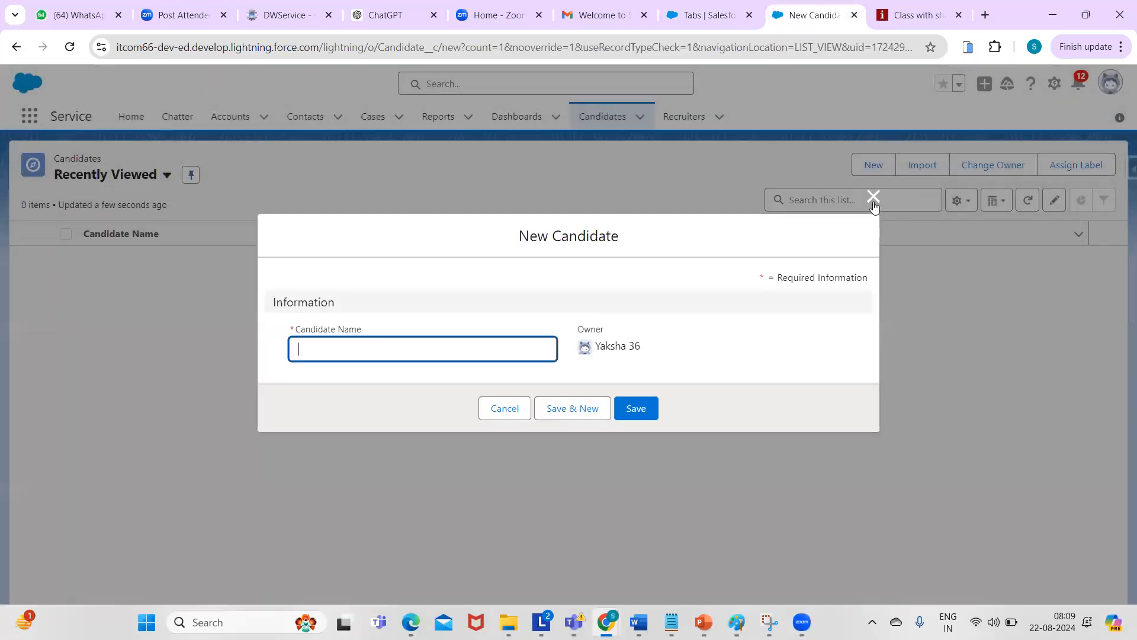
click(873, 202)
click(874, 191)
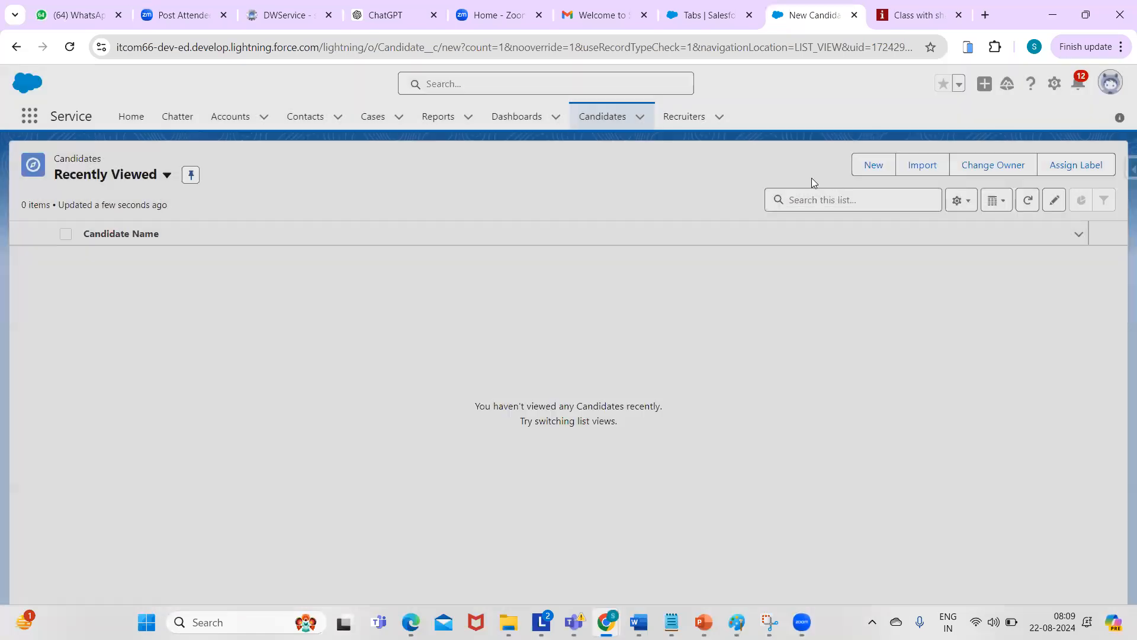
click(868, 167)
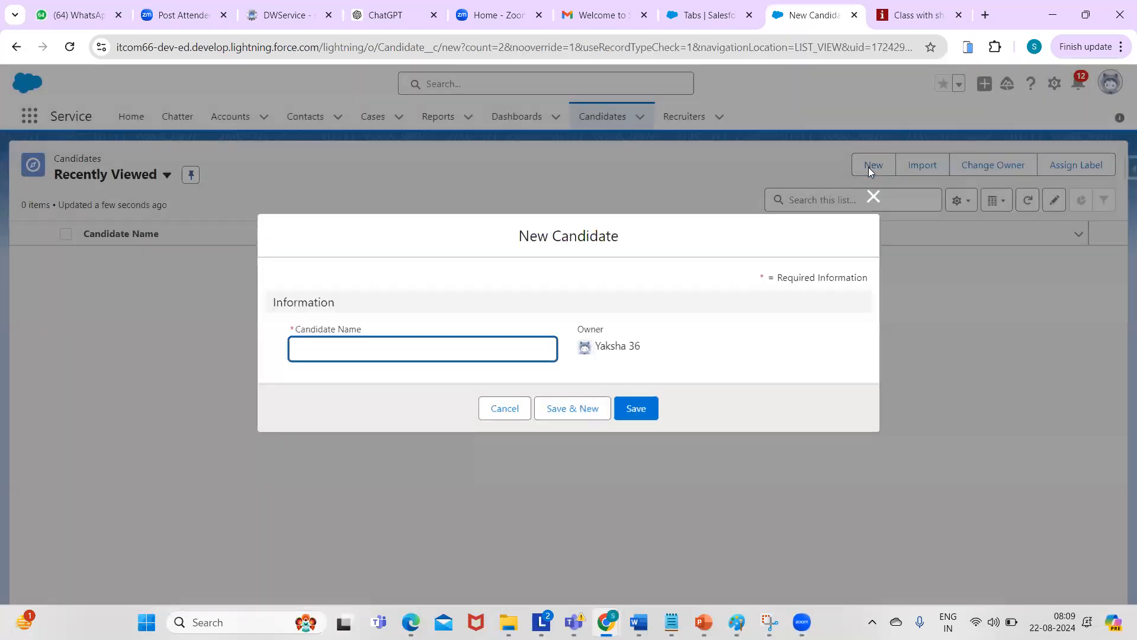
- Enter a candidate name, save the record, and return to the Candidates list
click(447, 344)
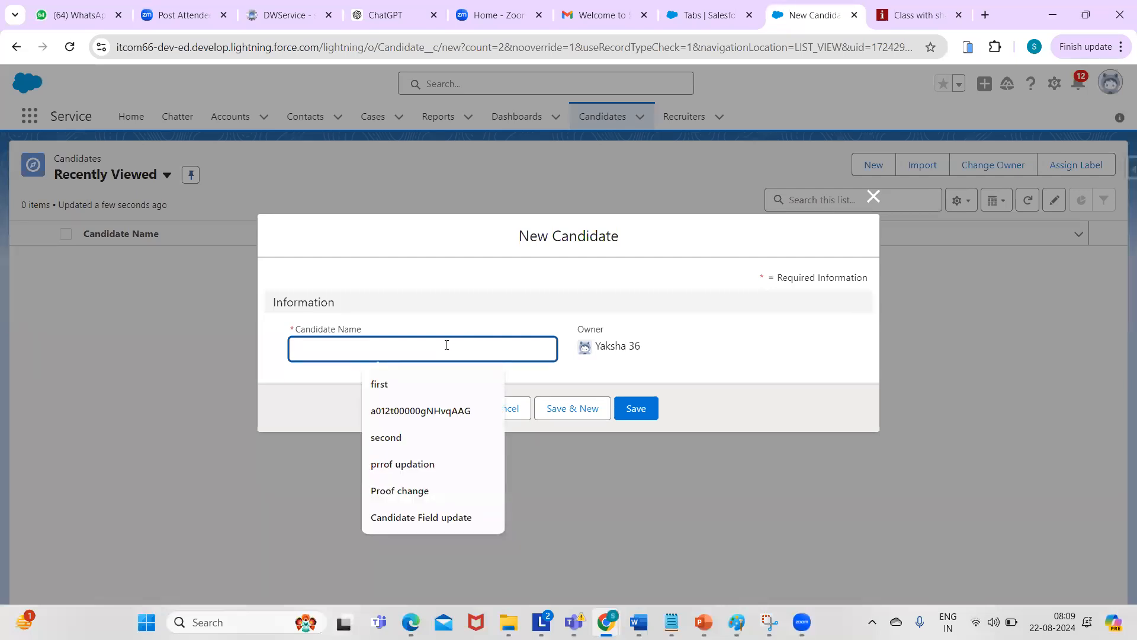
text(Jhon)
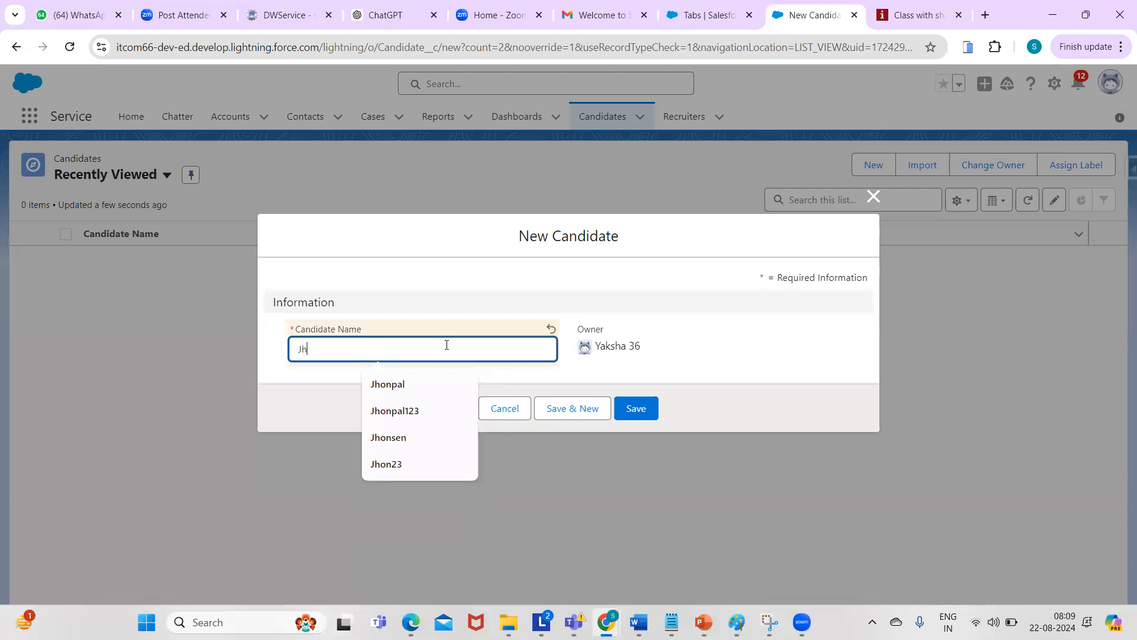
click(661, 354)
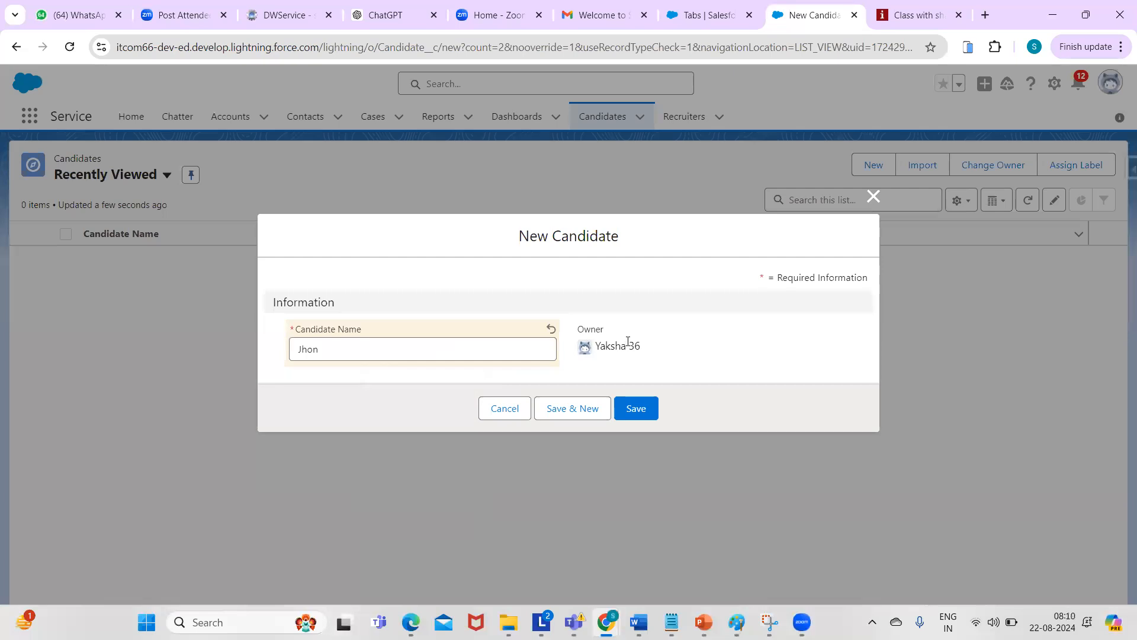
click(638, 404)
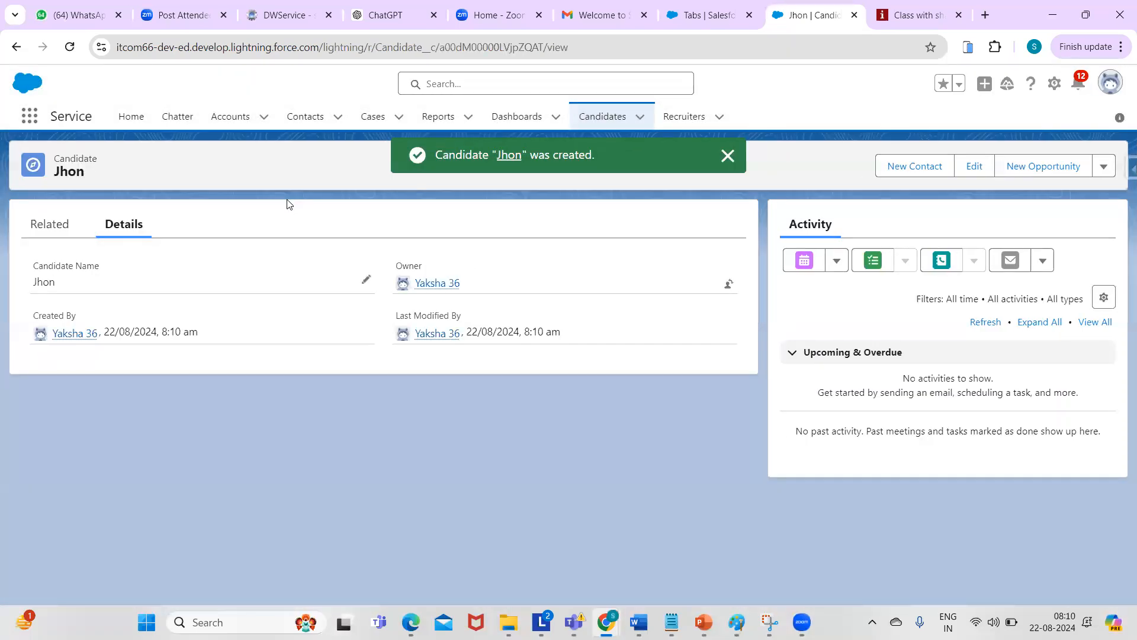
click(728, 159)
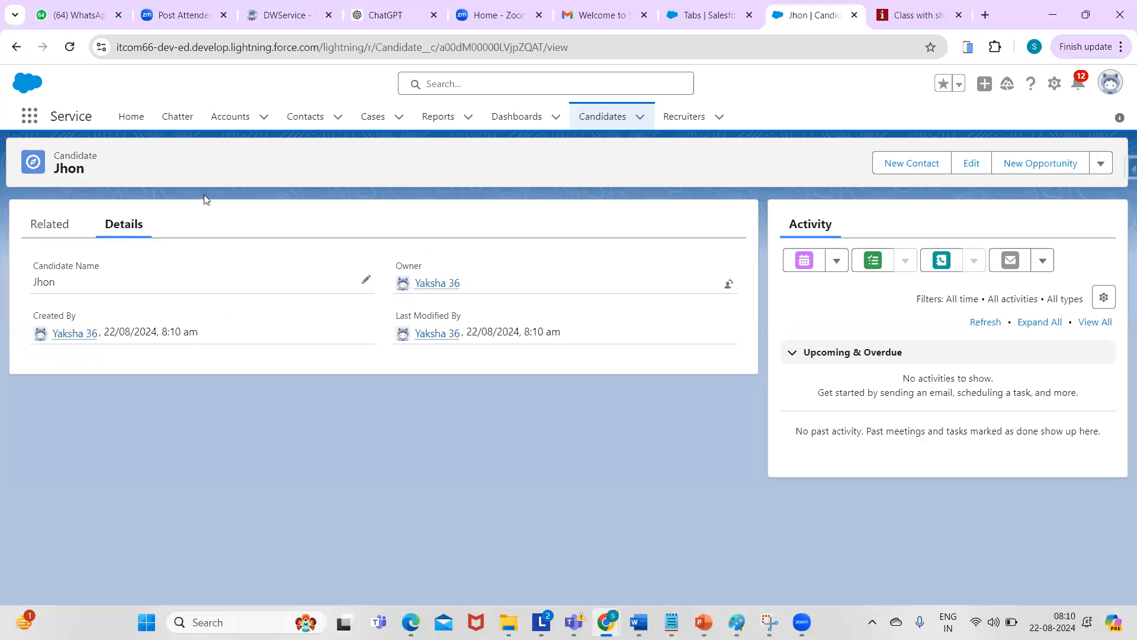
click(598, 118)
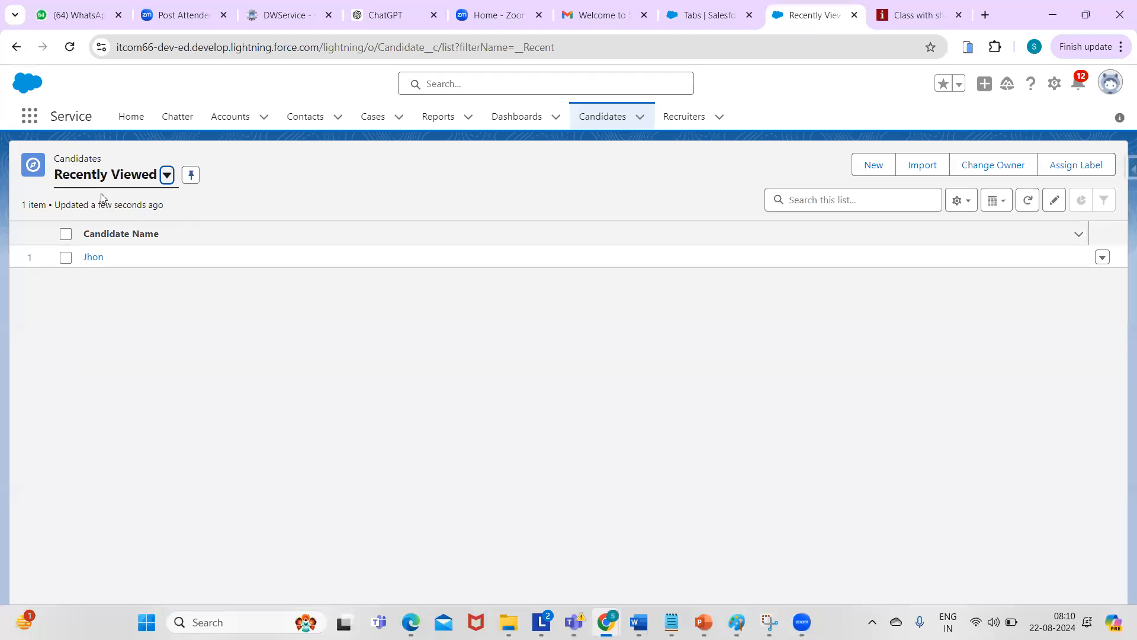
click(340, 166)
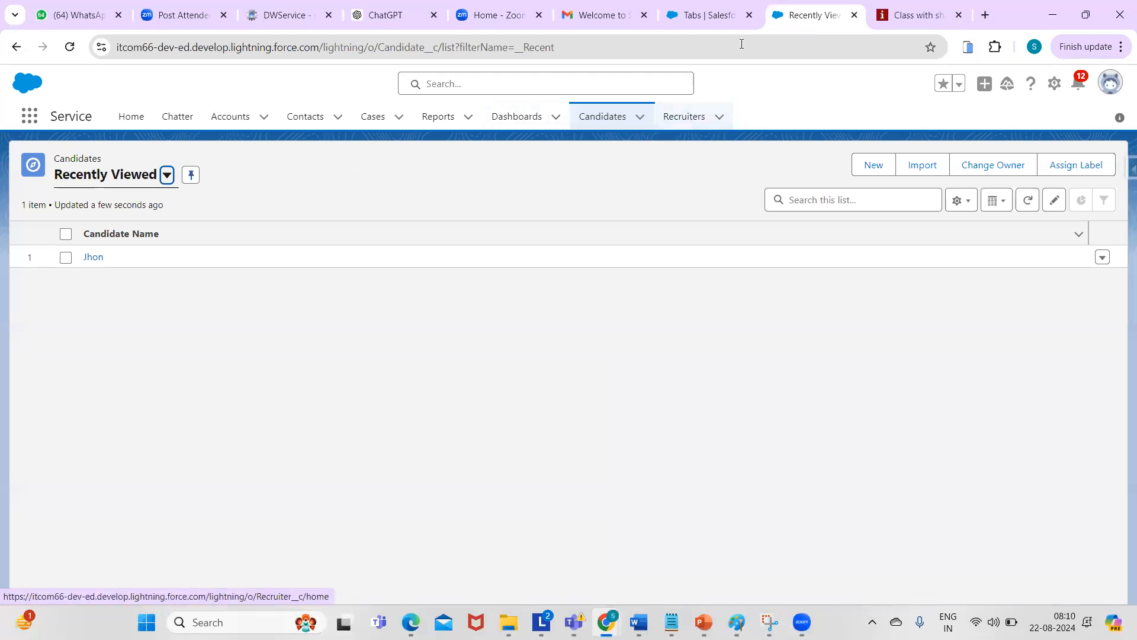
- Return to the Tabs setup page and scroll down to the Candidates and Recruiters custom tabs
click(700, 17)
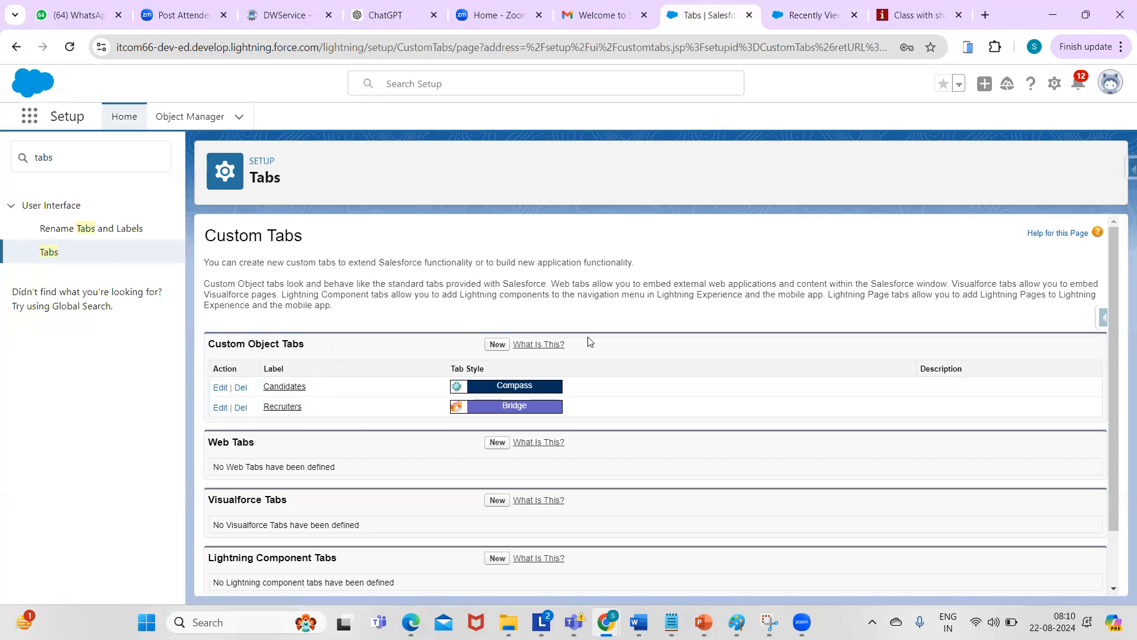
drag(1118, 252, 1102, 317)
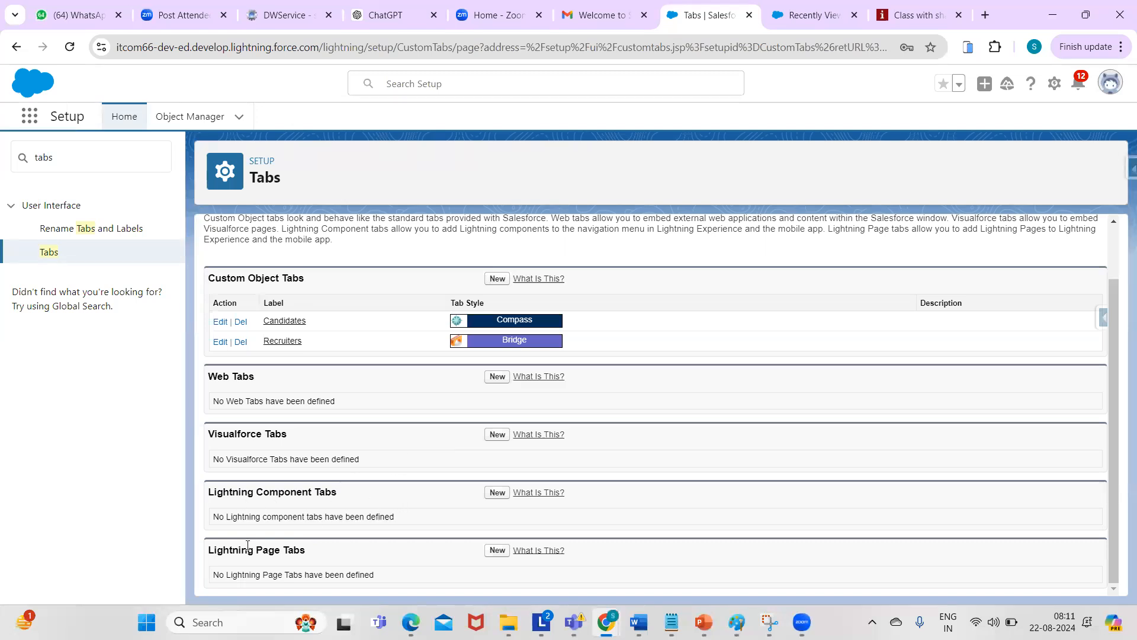
drag(1112, 333, 1121, 376)
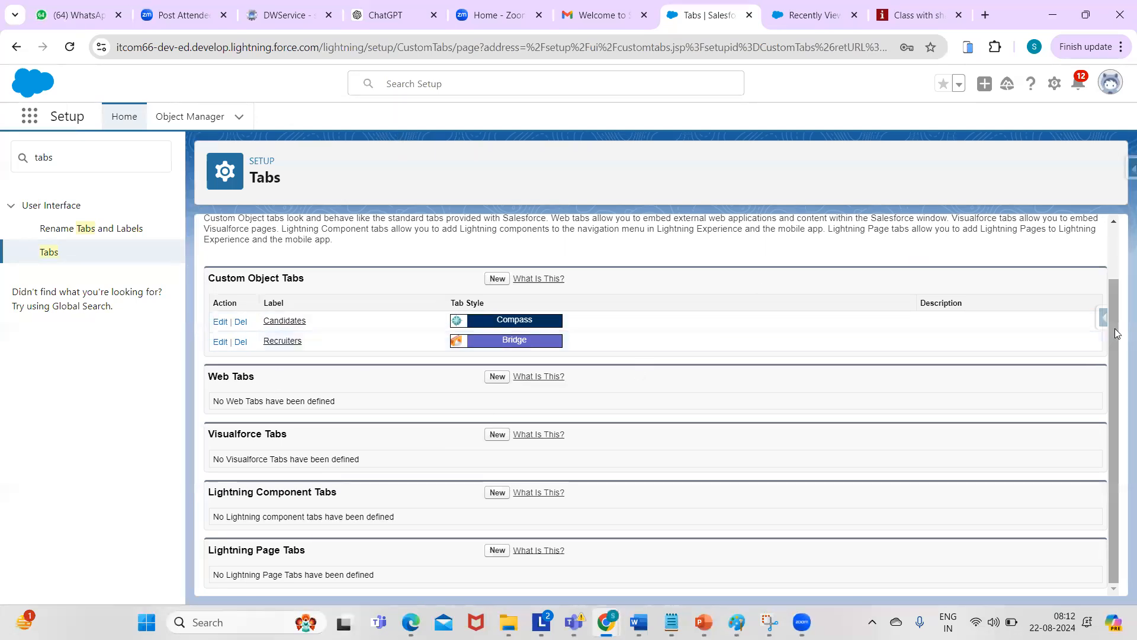
scroll(1117, 333, up, 1)
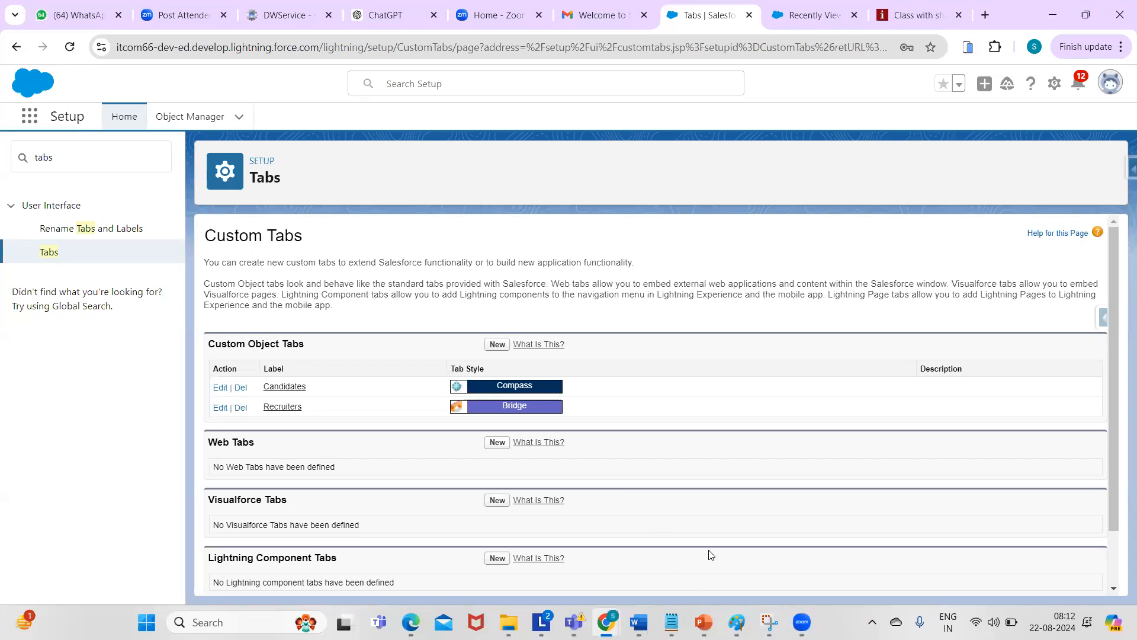
- In the notes, list 'standard' and 'custom' on separate lines under the 'tabs:' heading
key(alt+Tab)
text(:)
key(Return)
text(s)
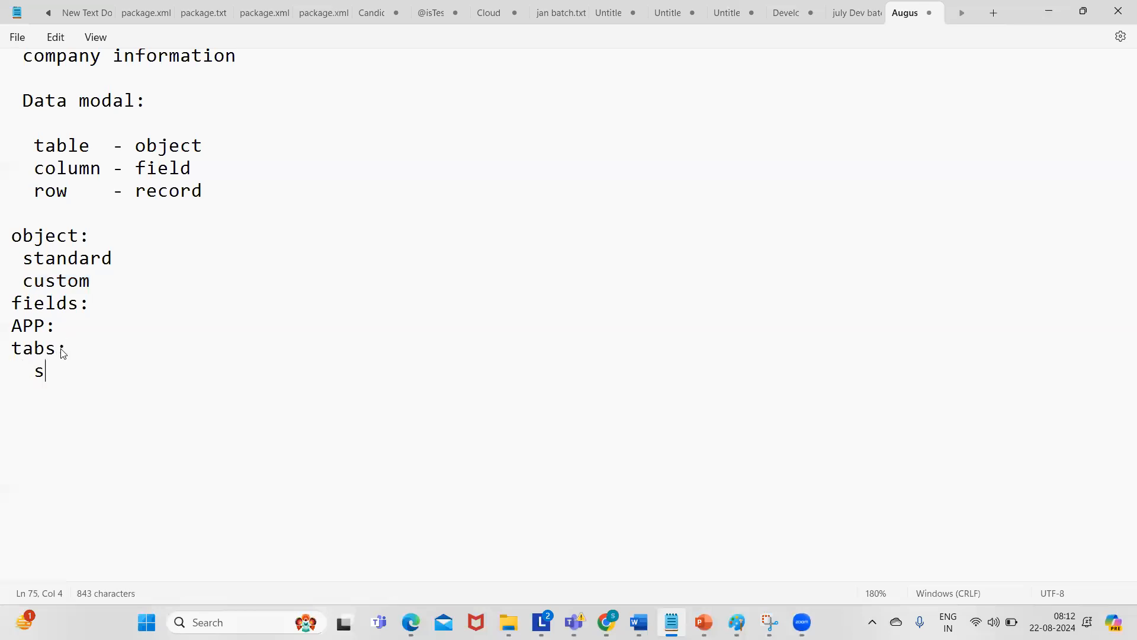
text(tandard)
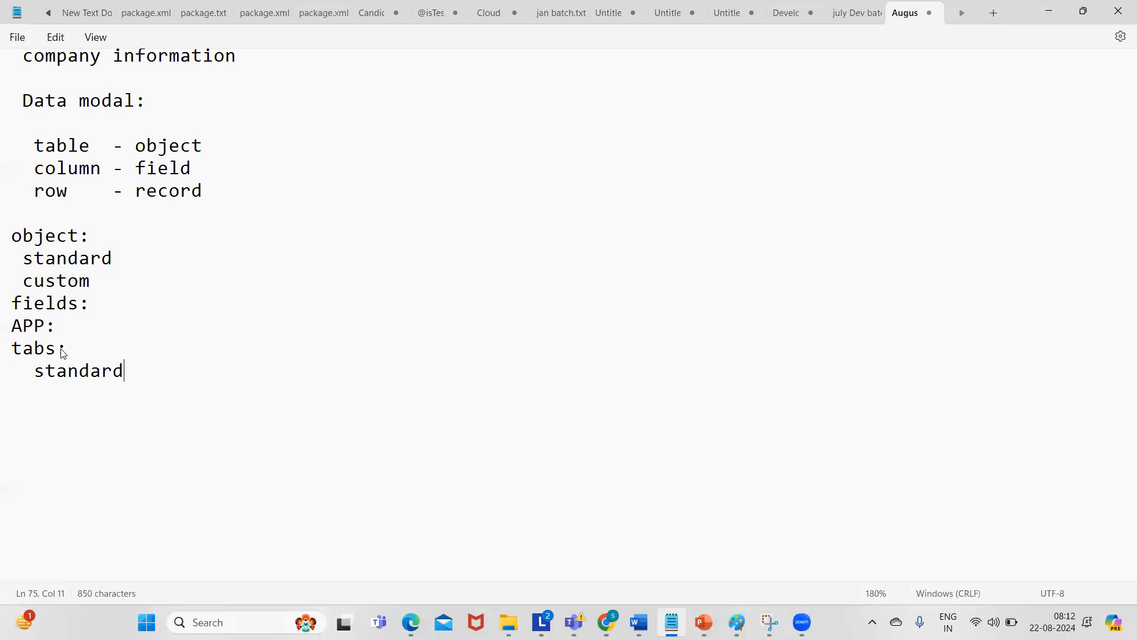
key(Return)
key(BackSpace)
text(custom)
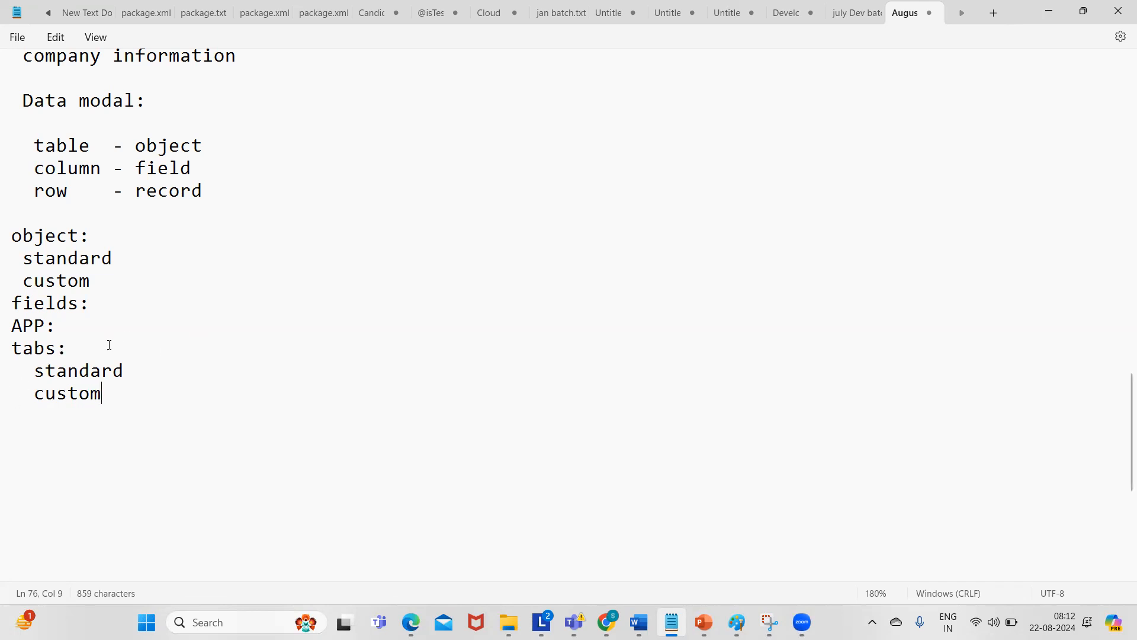
- Remove the old 'APP:' heading from above the tabs section
double_click(84, 373)
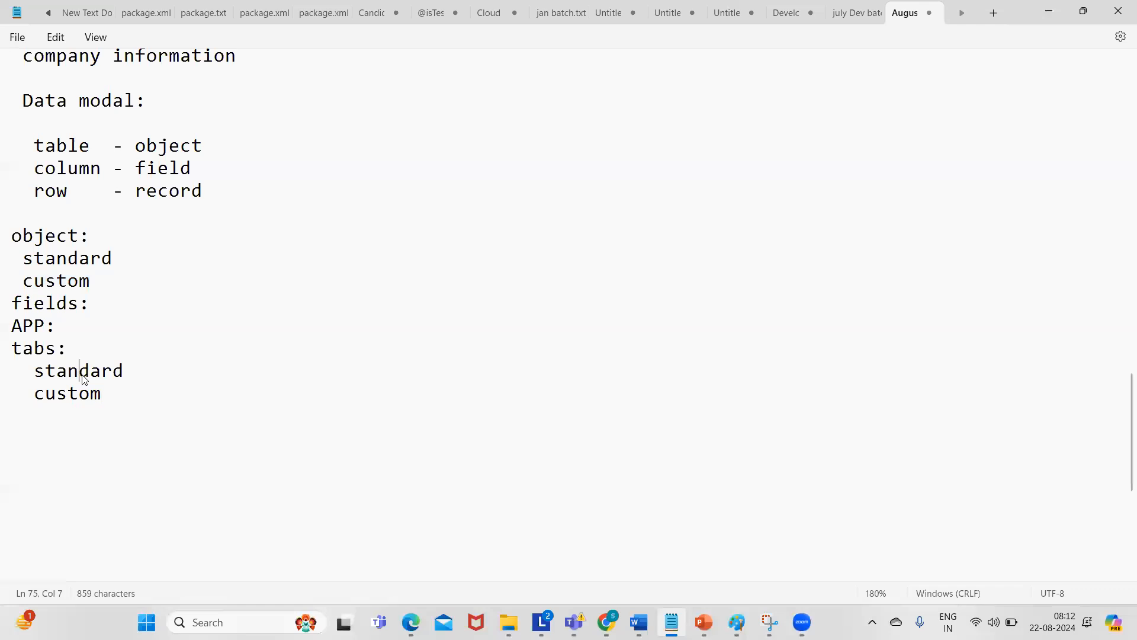
triple_click(35, 395)
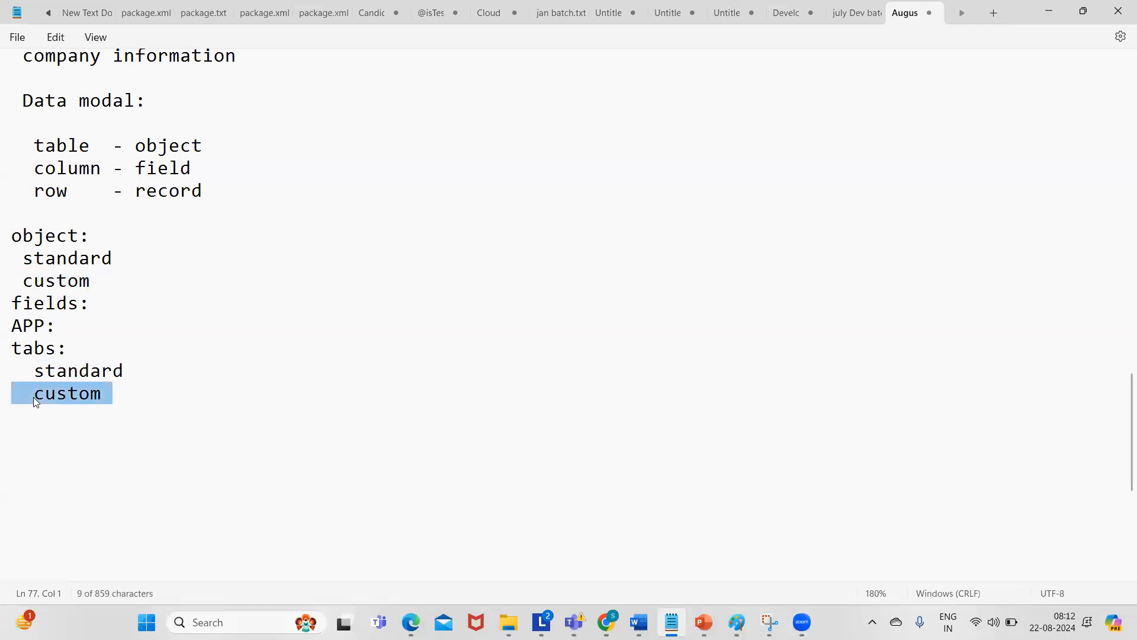
click(120, 396)
click(63, 326)
key(BackSpace)
key(BackSpace)
key(BackSpace)
key(BackSpace)
- Add a capitalised 'App:' heading on a new line below 'custom'
click(106, 395)
key(Return)
key(Return)
text(APP)
key(BackSpace)
key(BackSpace)
key(BackSpace)
text(app:)
key(Return)
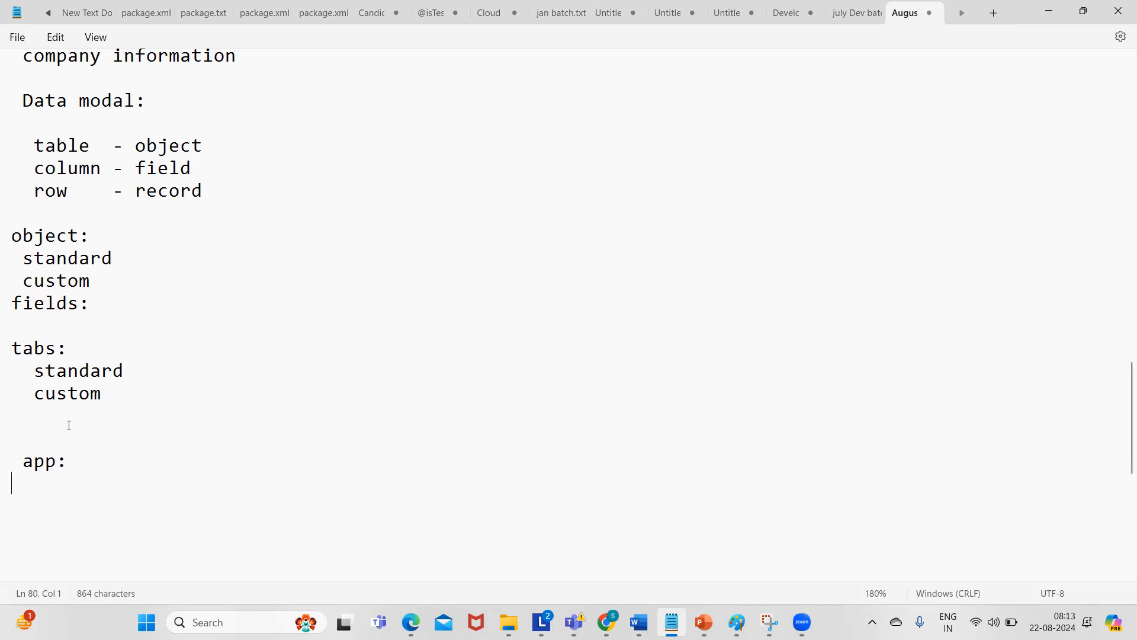
click(34, 461)
key(BackSpace)
text(A)
click(71, 463)
key(Return)
key(Return)
- Search Setup for 'App' and open the Lightning Experience App Manager list of 22 apps
click(1048, 12)
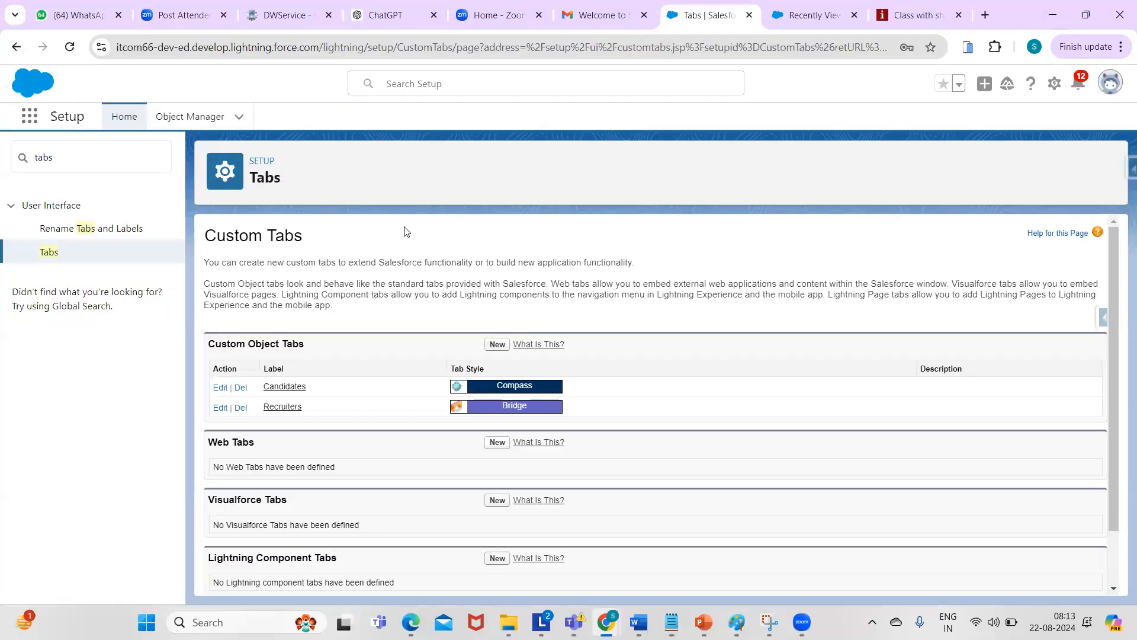
double_click(76, 159)
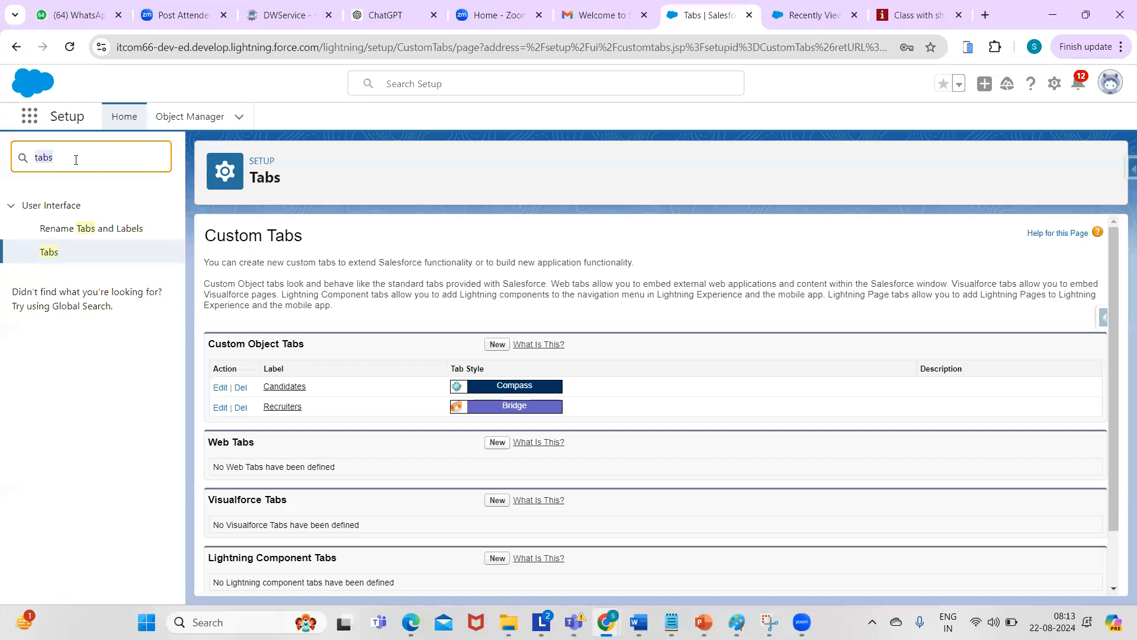
key(BackSpace)
text(A)
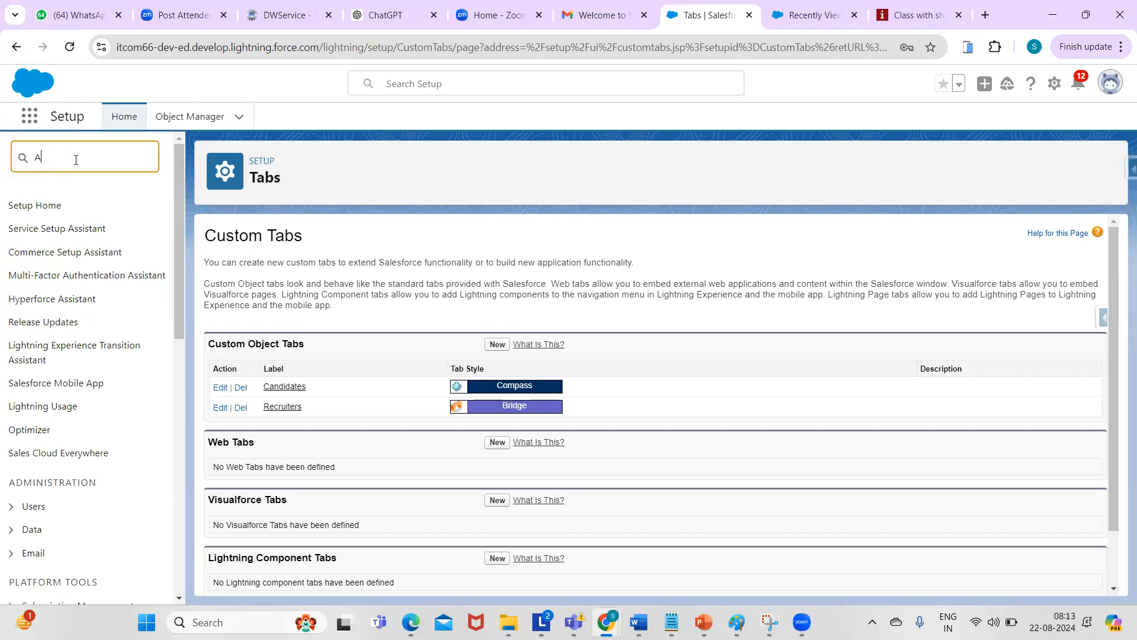
text(pp)
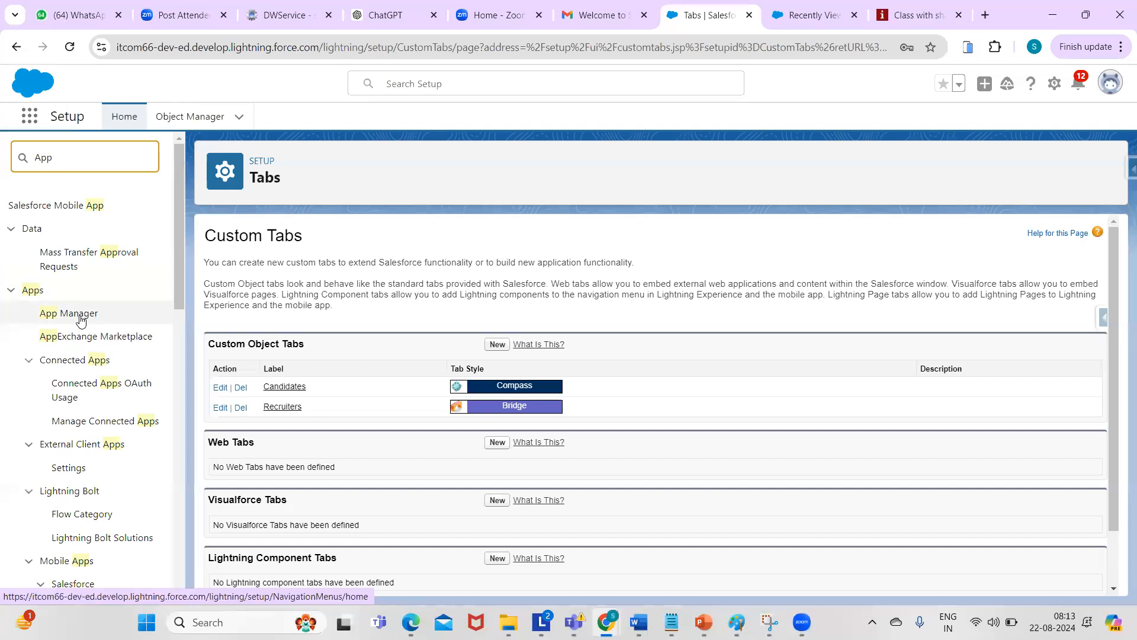
click(81, 318)
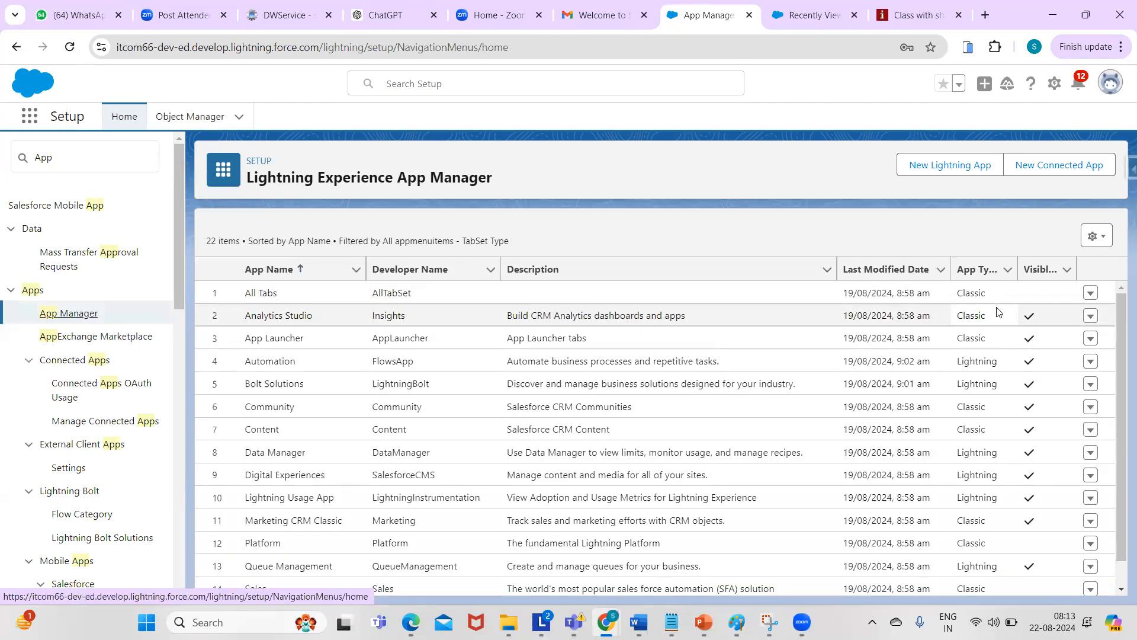
drag(1120, 334, 1119, 457)
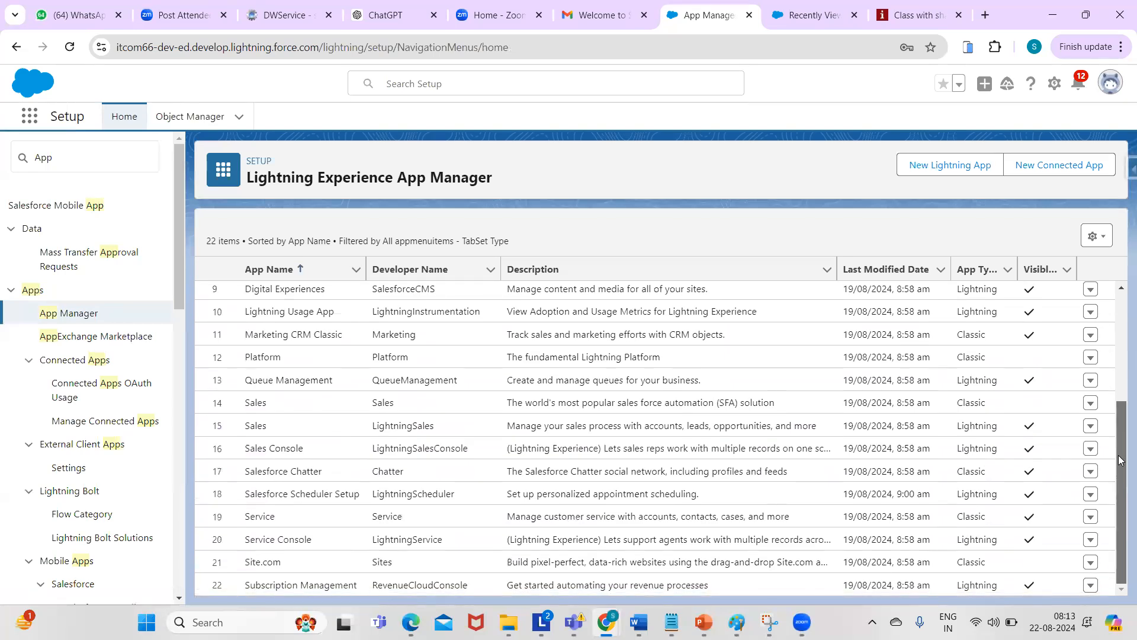
drag(1121, 519, 1083, 225)
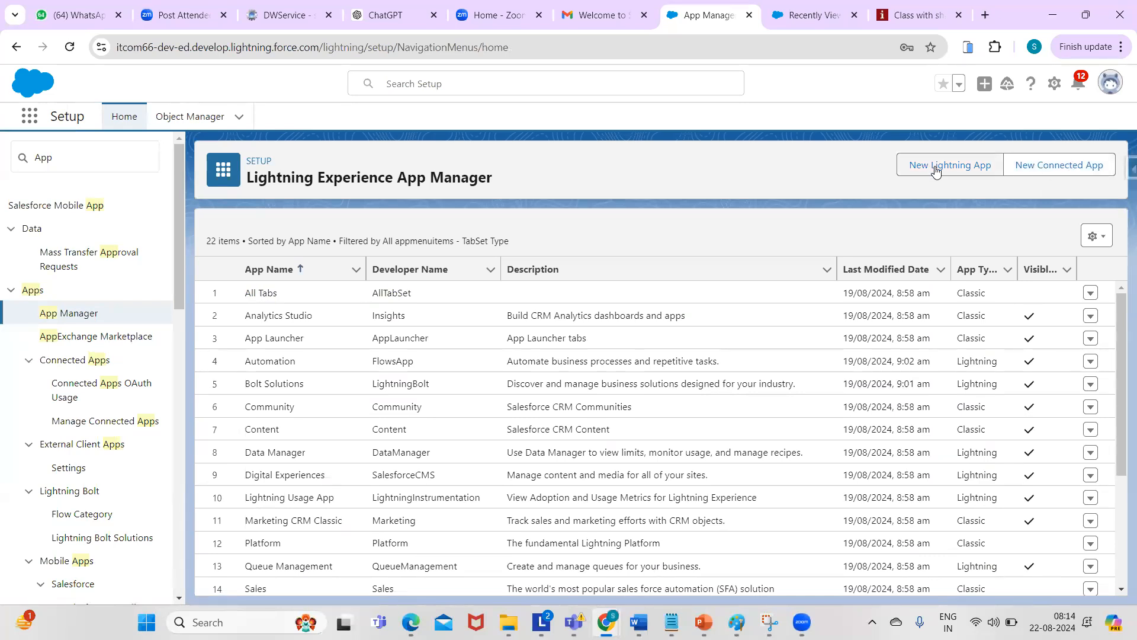
- Start a new Lightning app named 'Recruting', with its developer name filled in
click(975, 170)
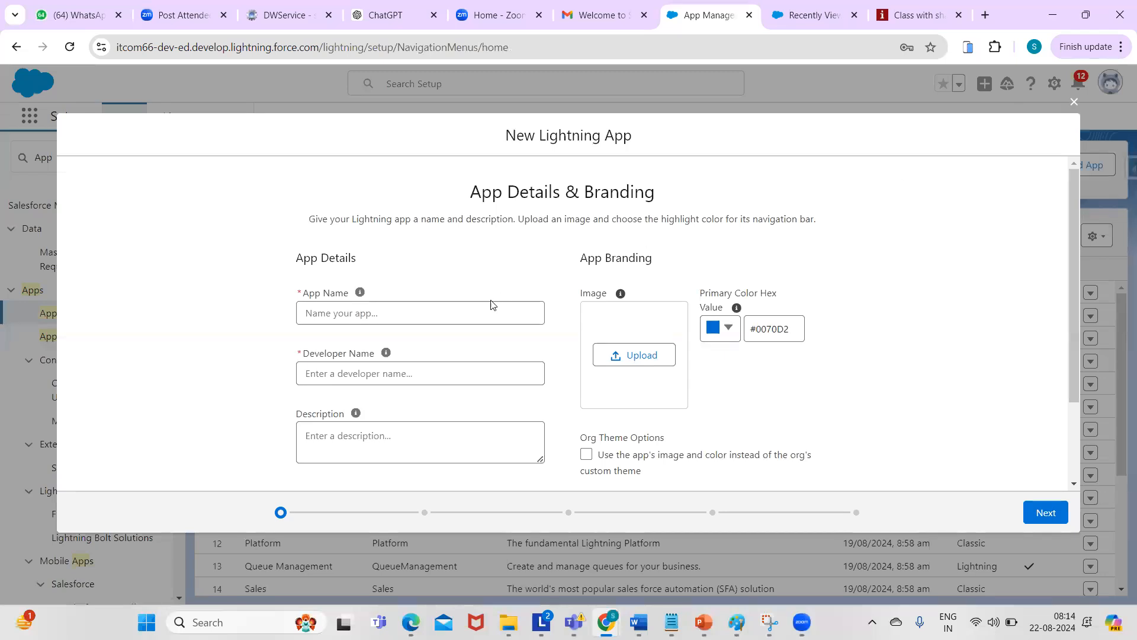
click(484, 309)
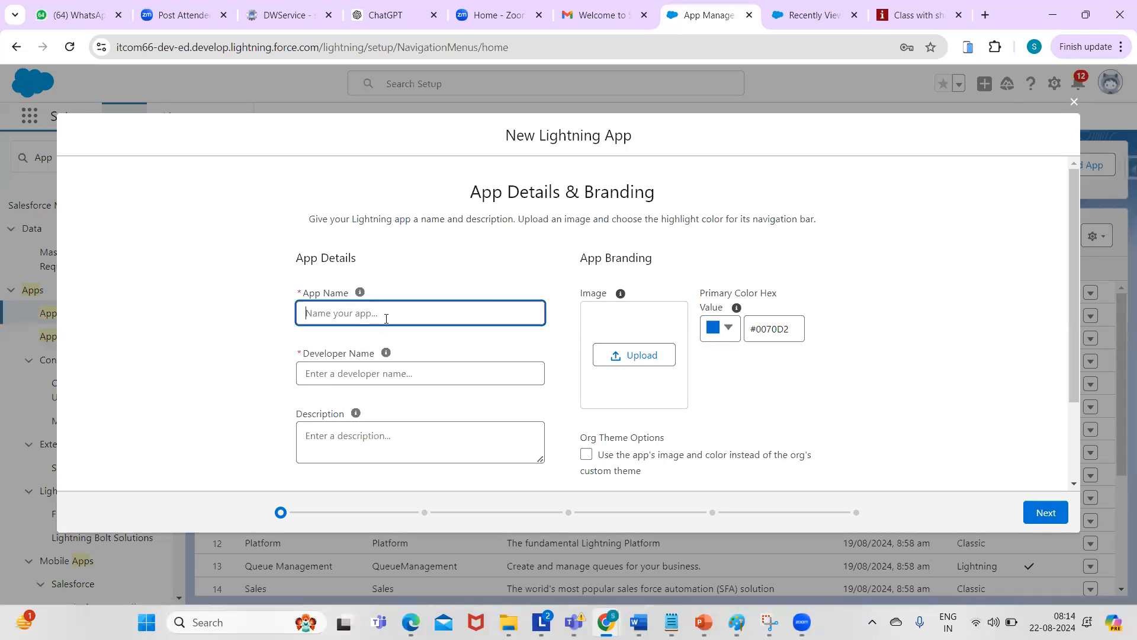
text(Recruting)
click(355, 382)
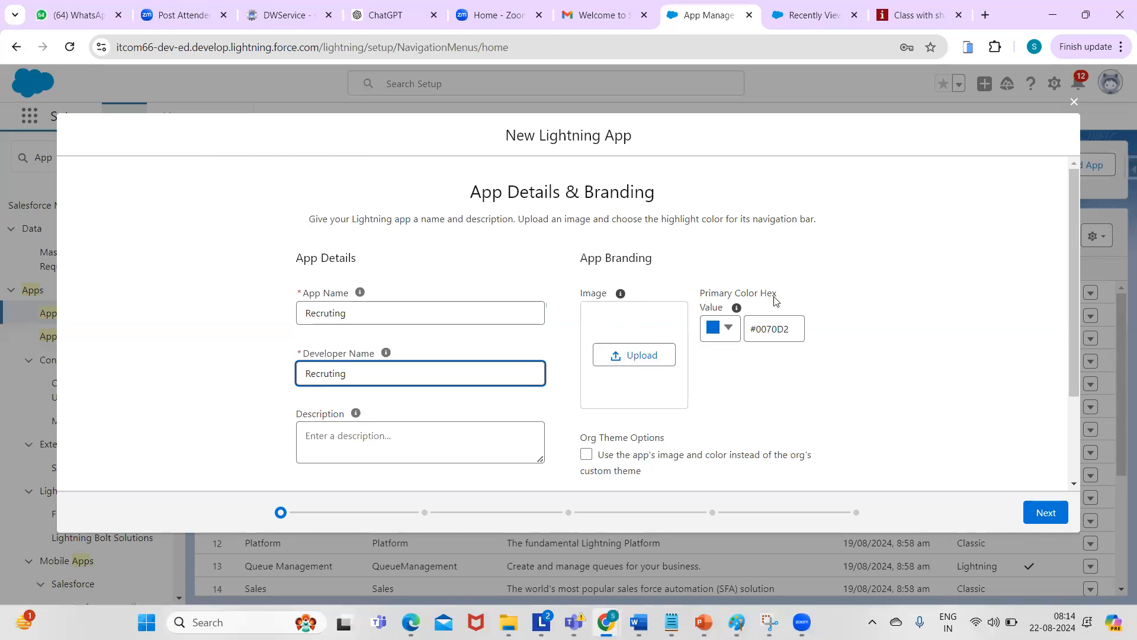
- Set the app's primary colour to bright green #14ED25
click(727, 332)
click(727, 332)
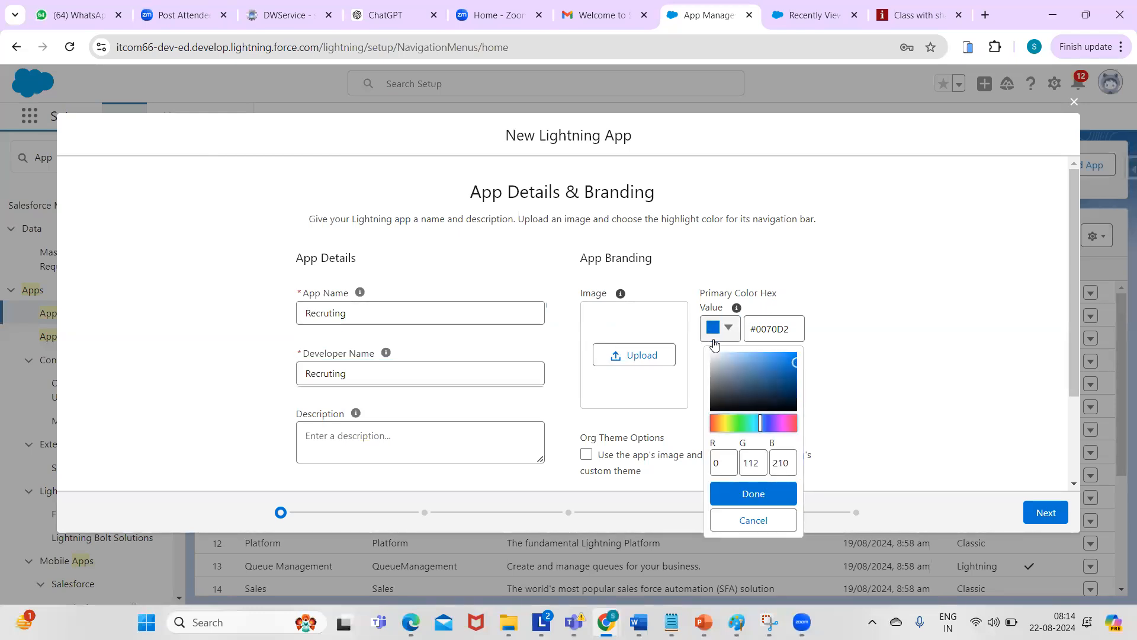
click(741, 425)
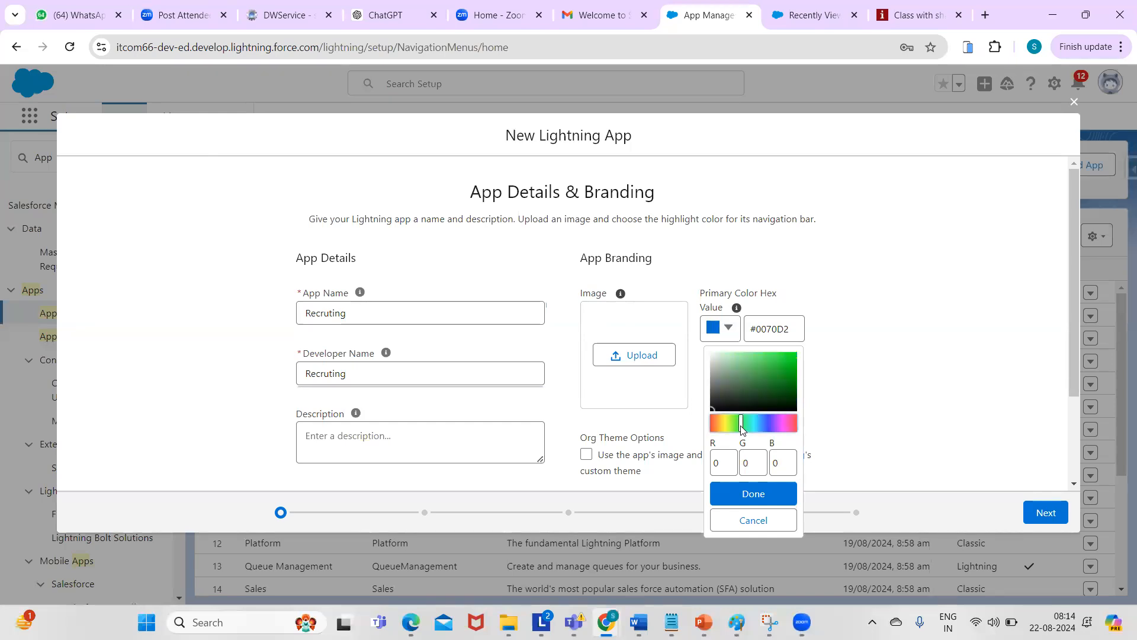
click(790, 357)
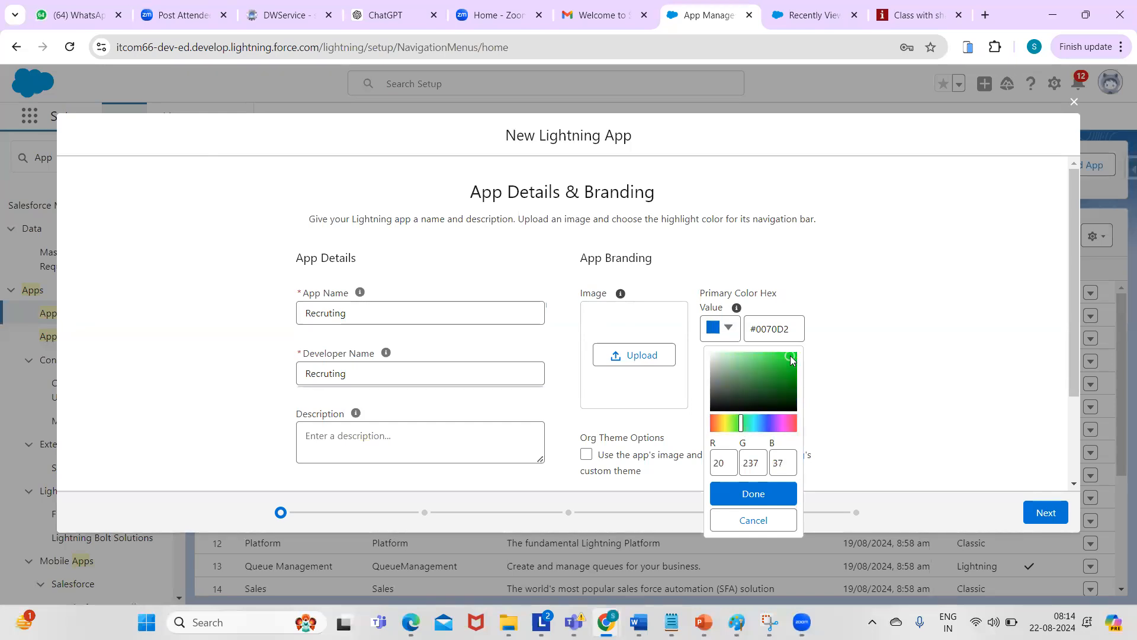
click(753, 494)
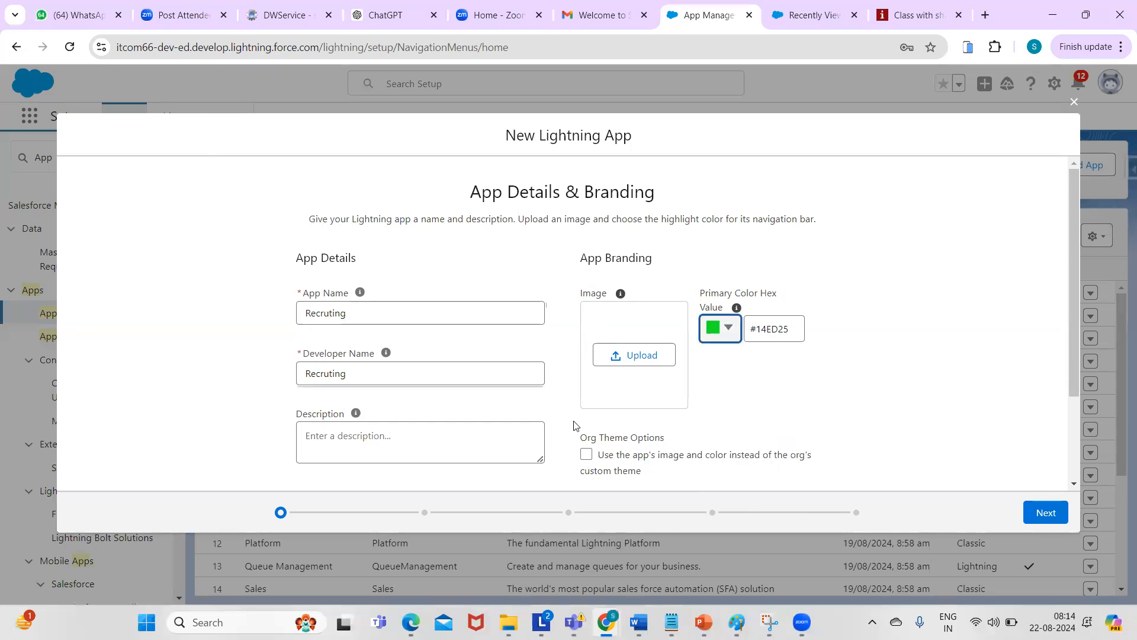
drag(1070, 241, 1071, 347)
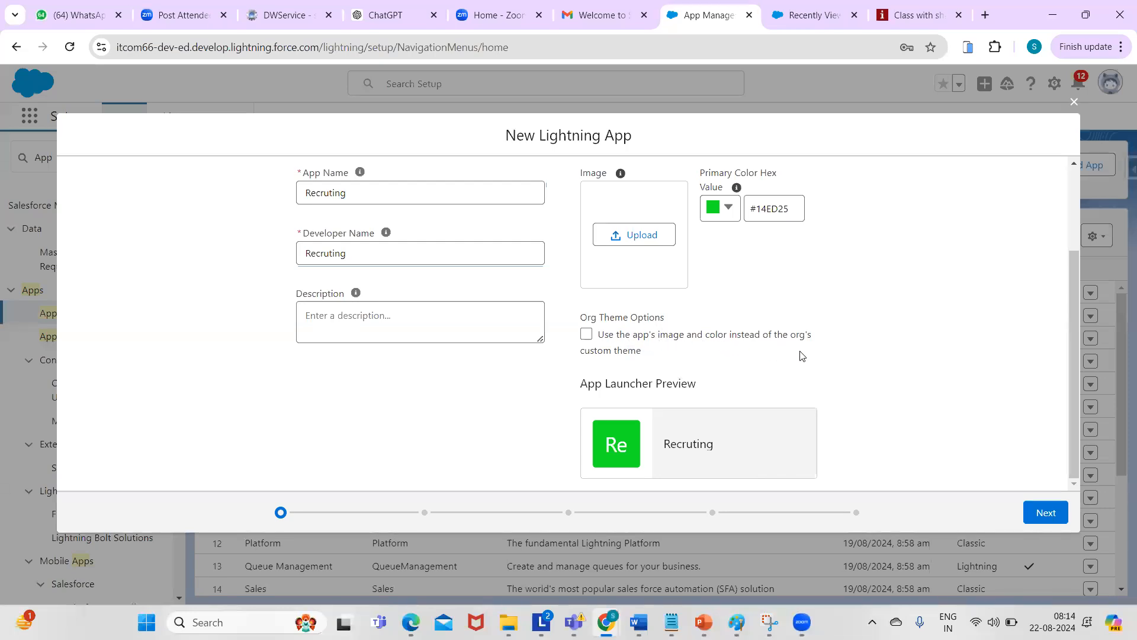
- Use the app's own image and colour, enable Omni-Channel sidebar, and disable personalization and temporary tabs
click(586, 335)
click(1046, 516)
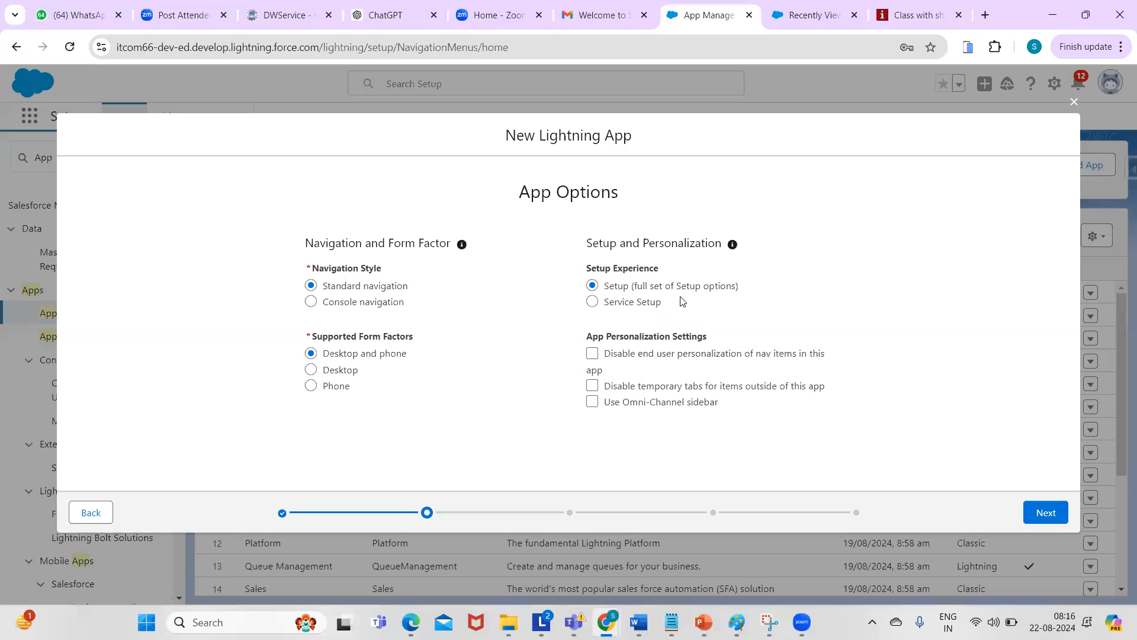
mouse_move(682, 301)
click(592, 403)
click(591, 355)
click(592, 385)
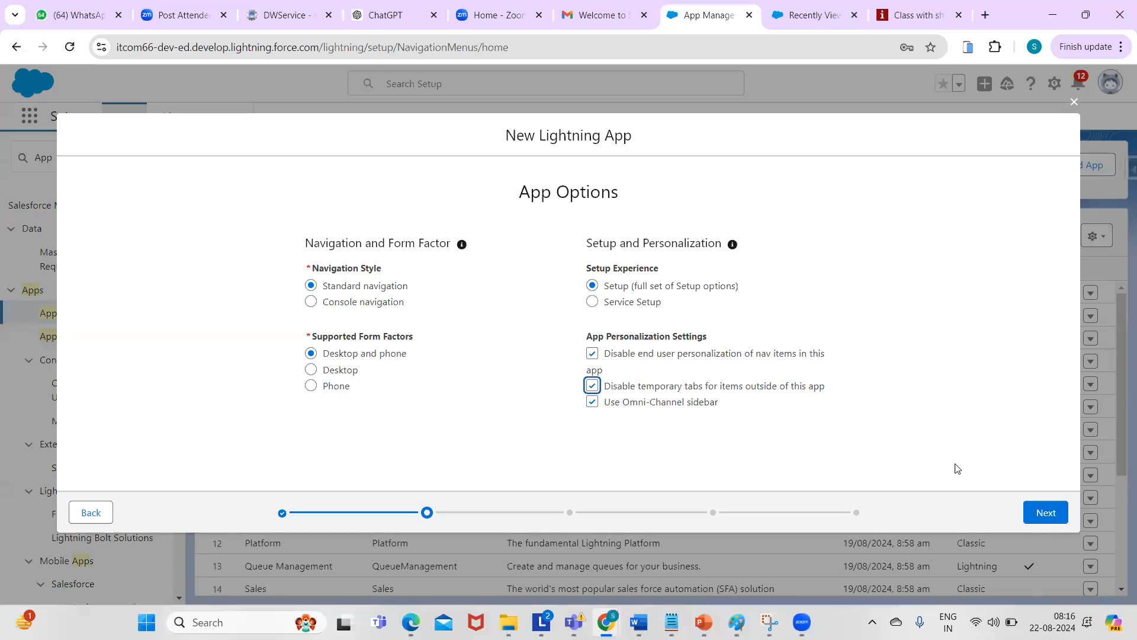
click(1034, 520)
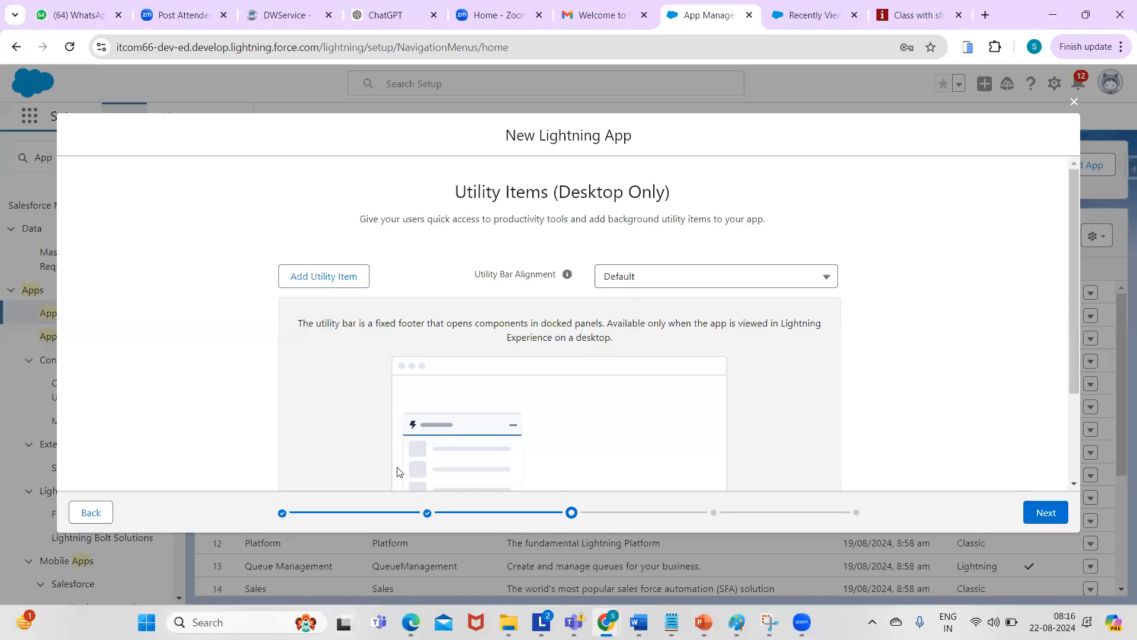
- Add Chatter Feed as a utility item set to start automatically, then continue
click(333, 284)
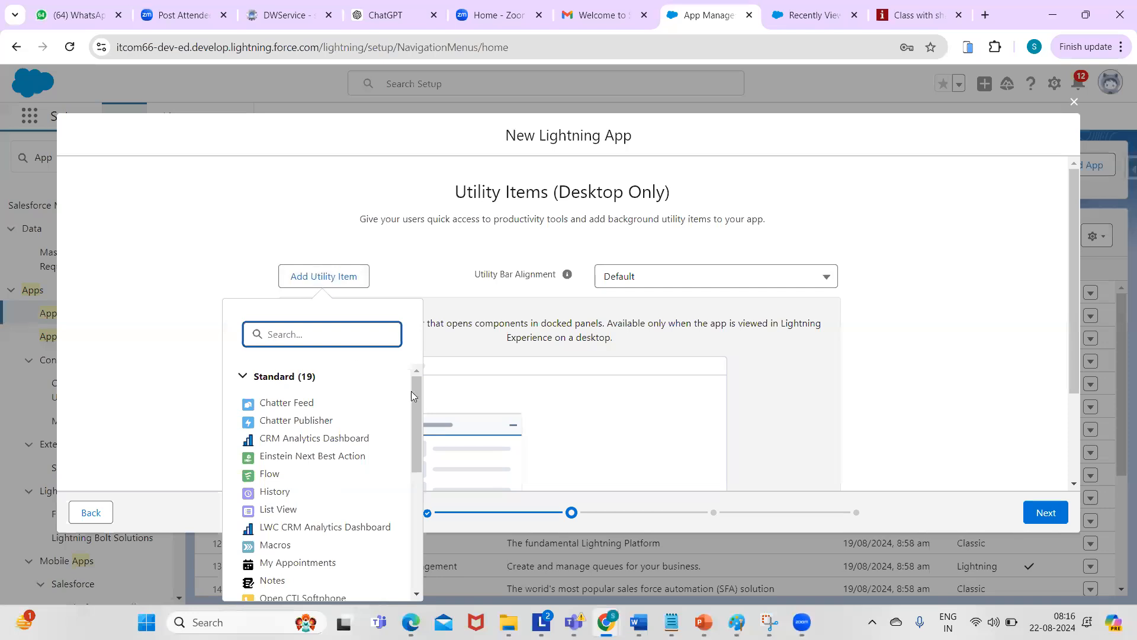
drag(419, 410, 385, 398)
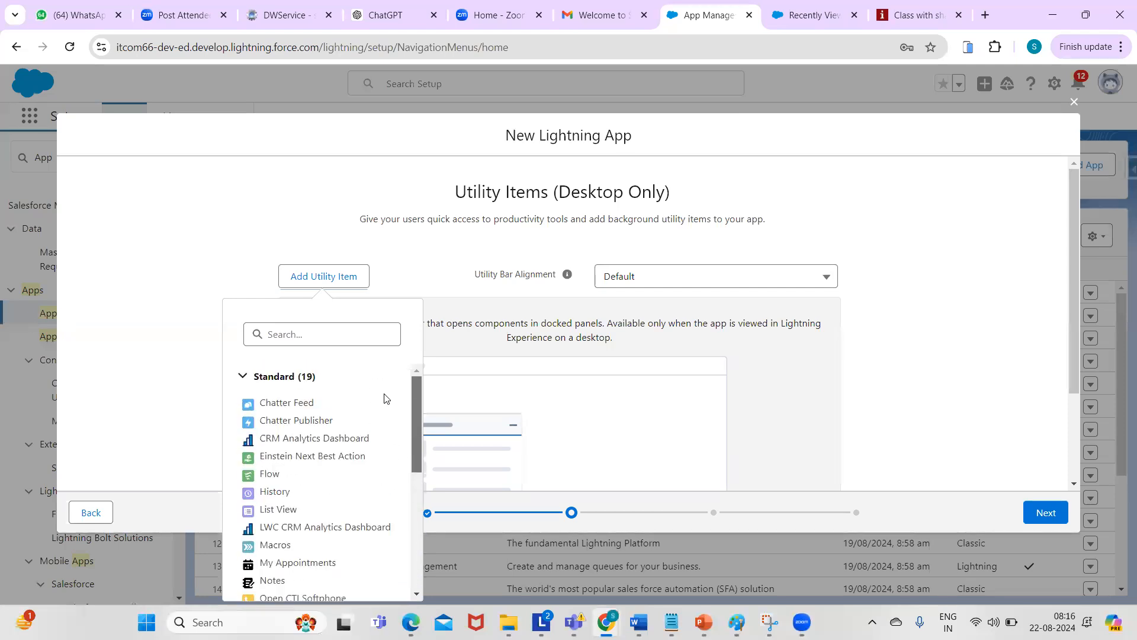
click(286, 405)
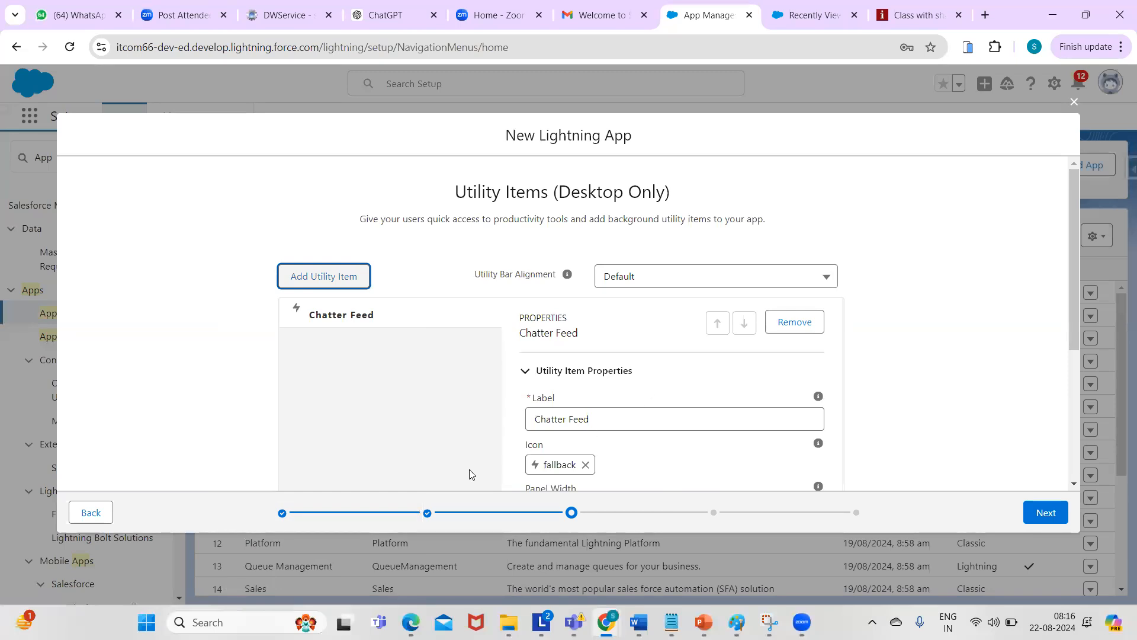
drag(1075, 294, 1071, 445)
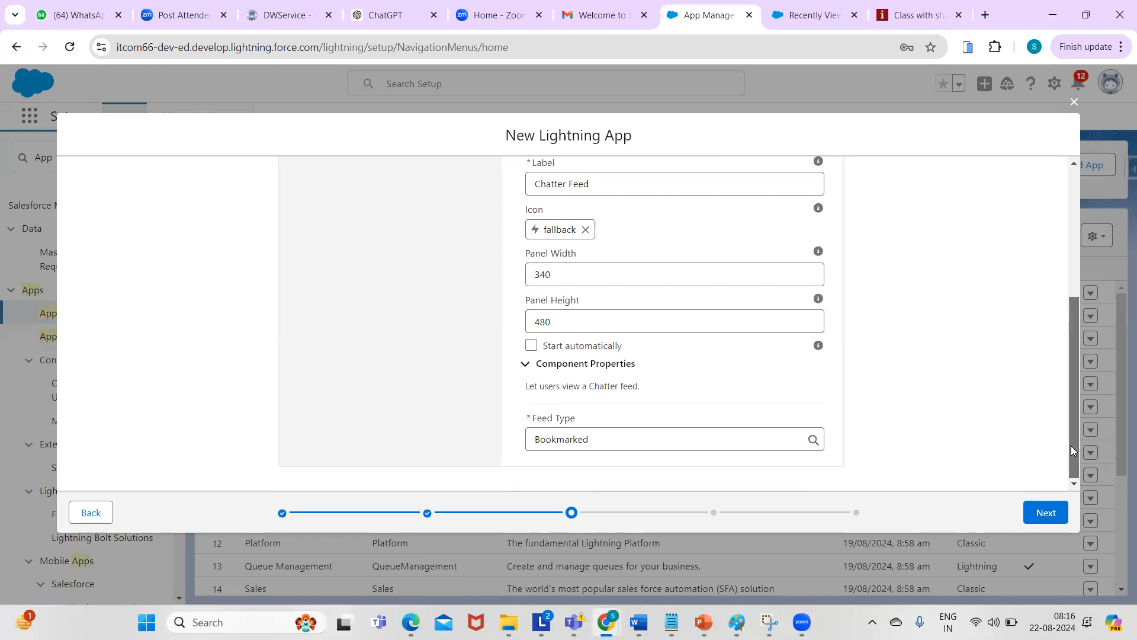
click(531, 350)
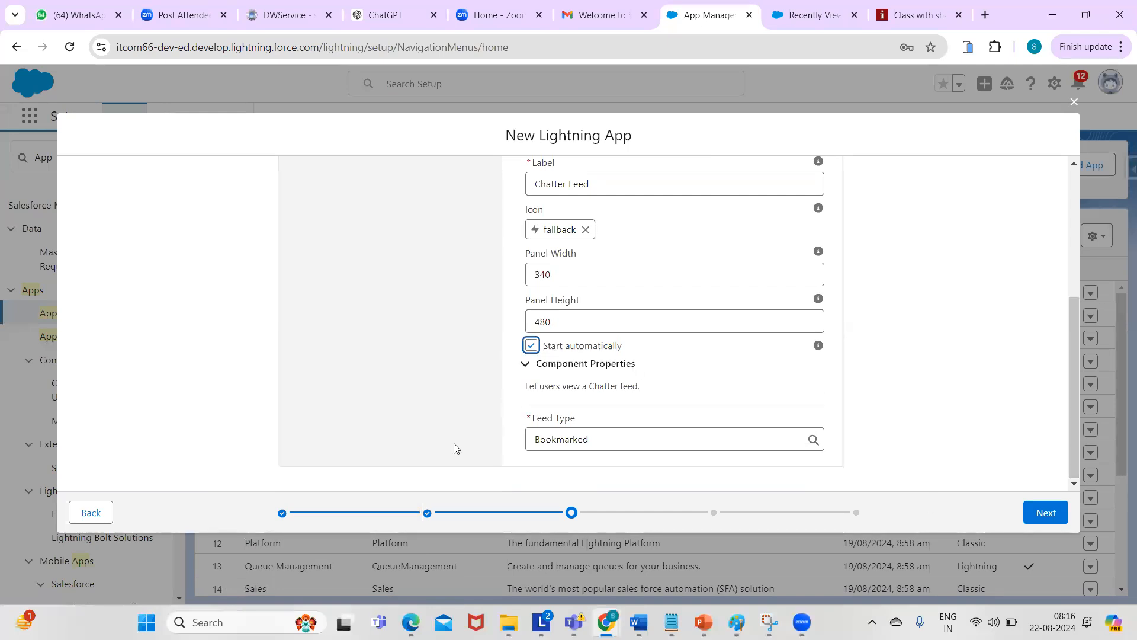
click(1042, 513)
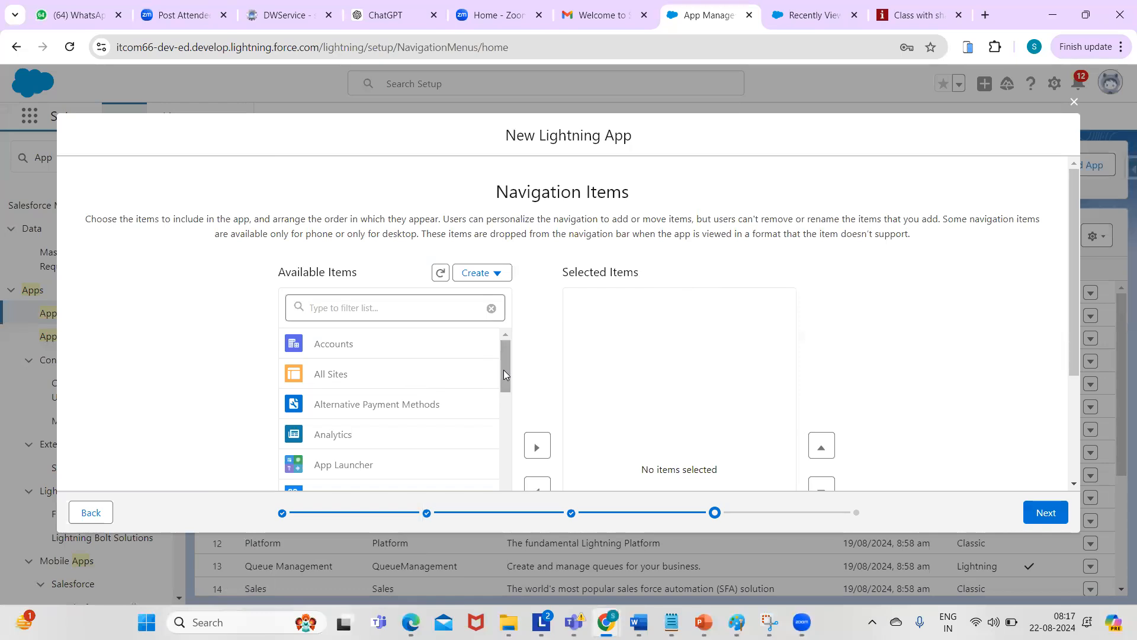
- Add Candidates, Recruiters and Home to the app's selected navigation items
drag(503, 371, 506, 447)
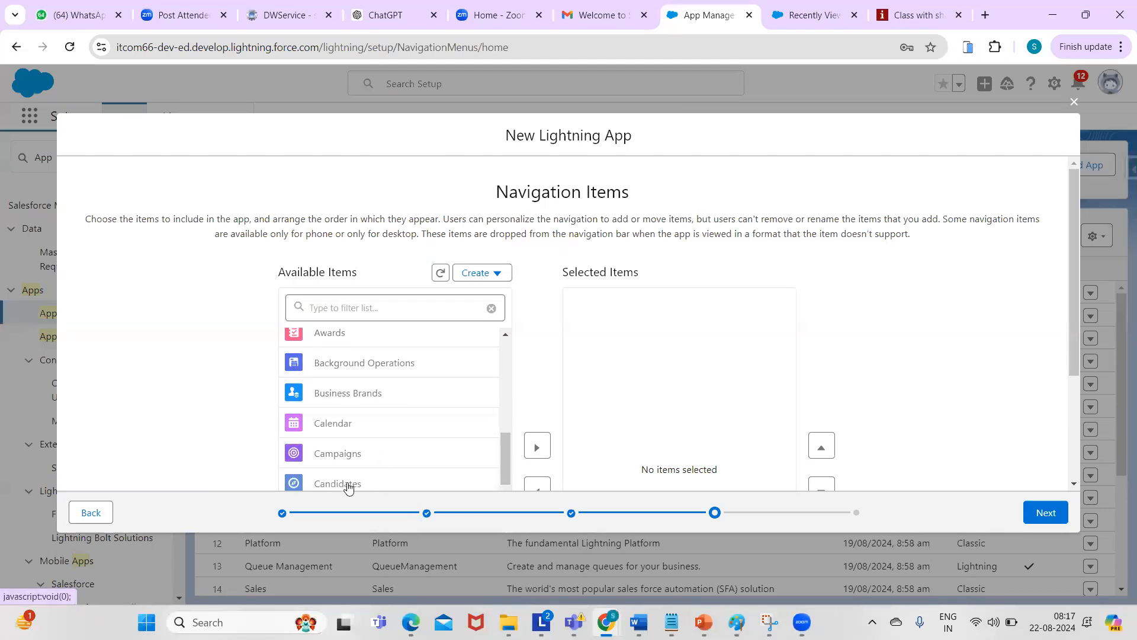
scroll(353, 482, down, 2)
click(537, 317)
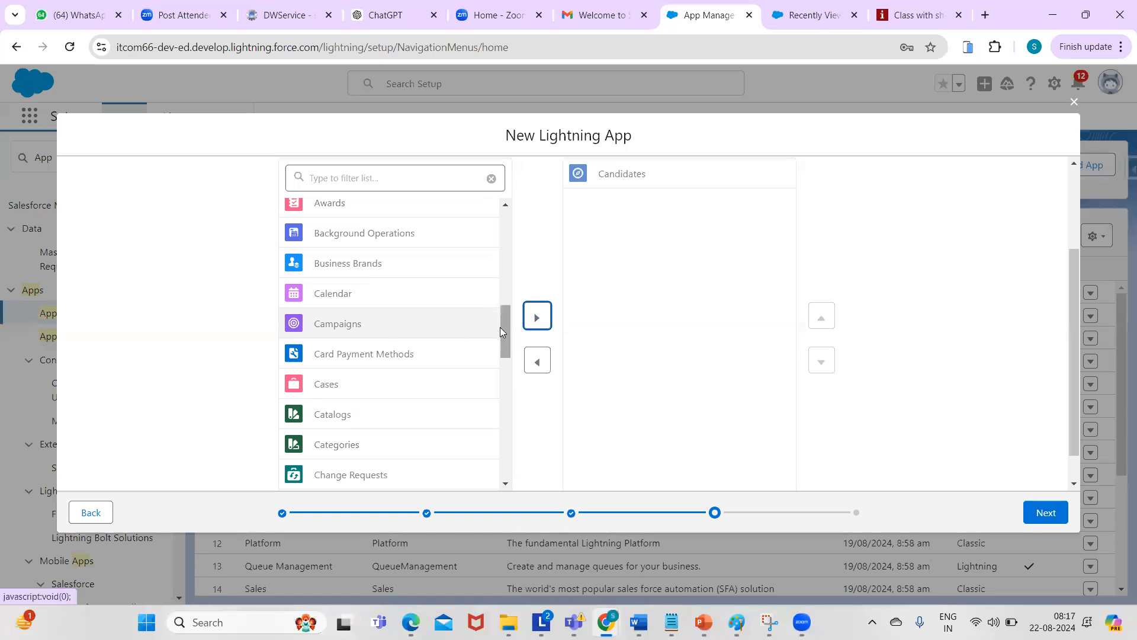
drag(507, 337, 507, 480)
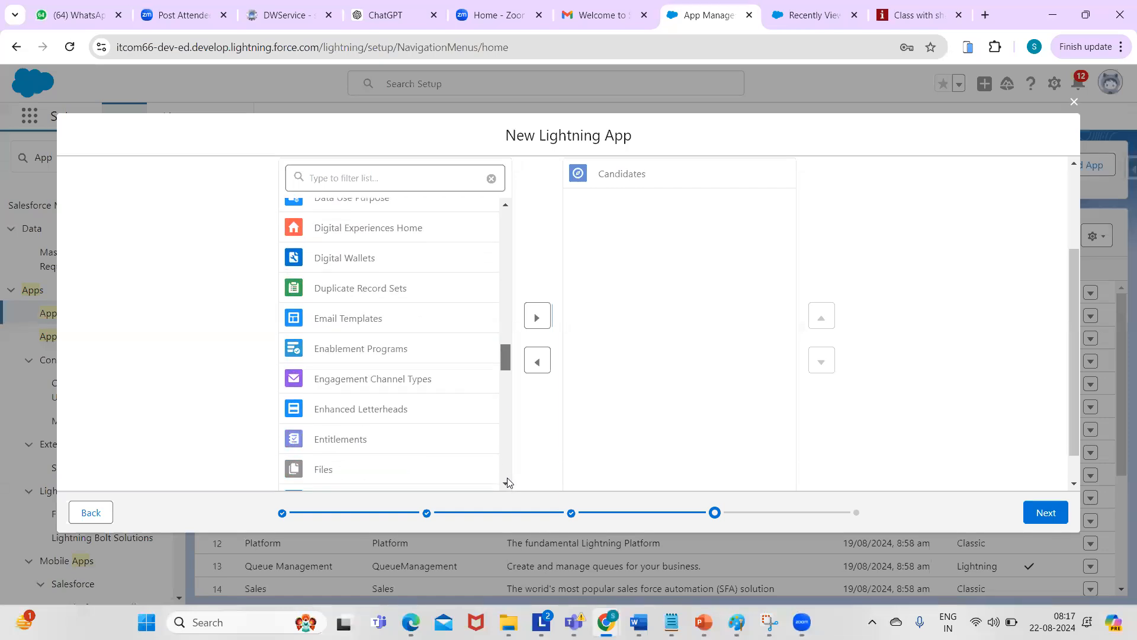
drag(505, 363, 498, 492)
drag(505, 398, 504, 437)
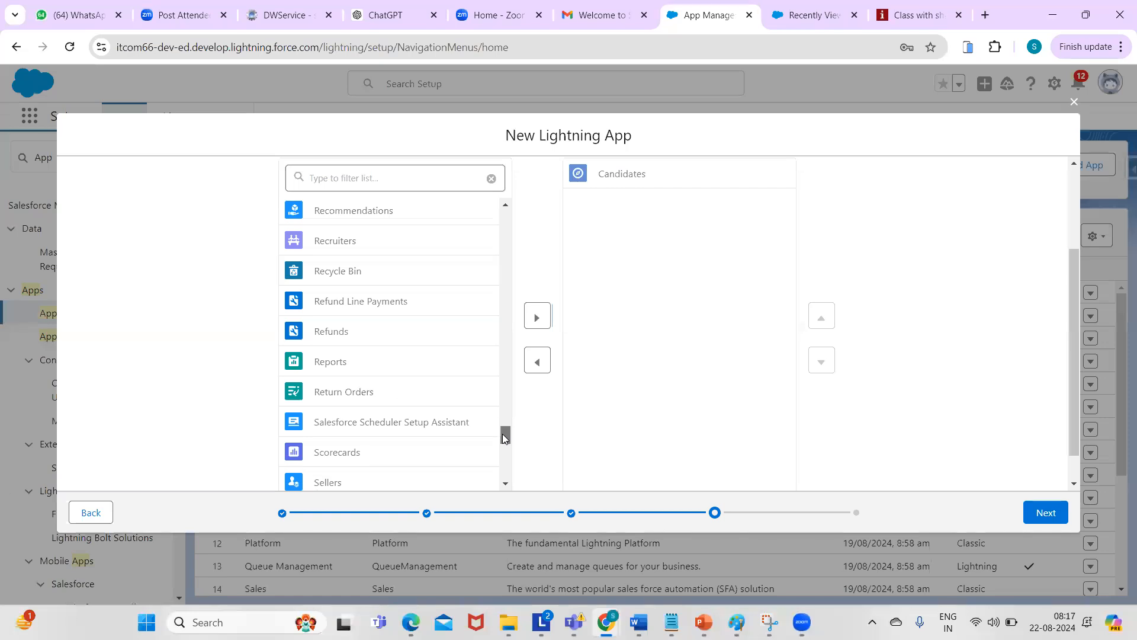
click(353, 246)
click(537, 323)
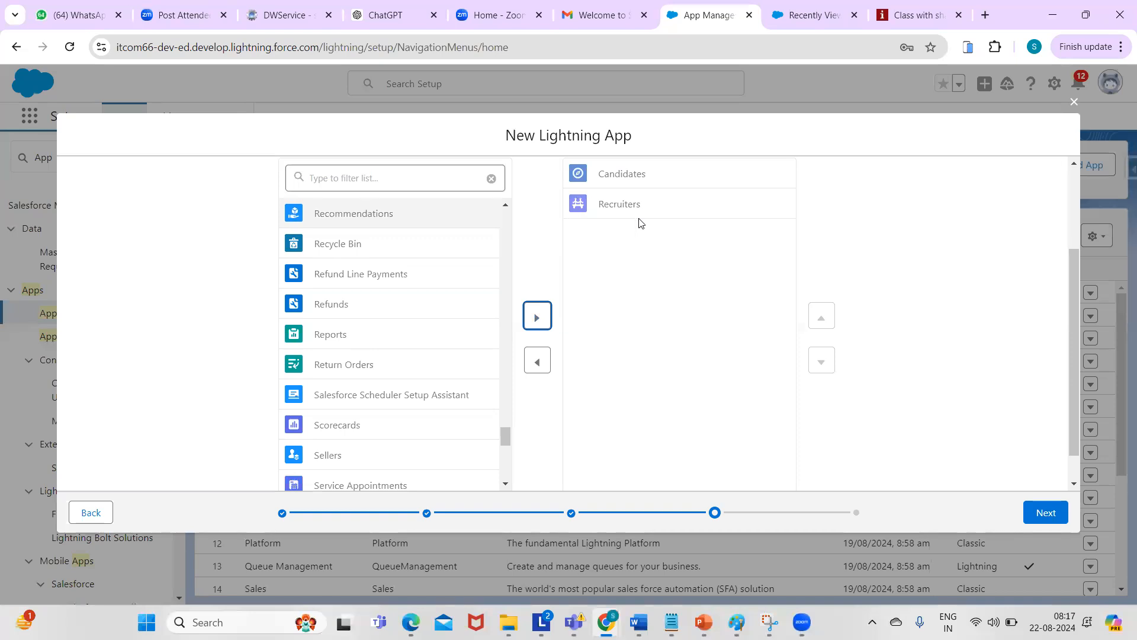
click(505, 442)
drag(504, 443, 497, 350)
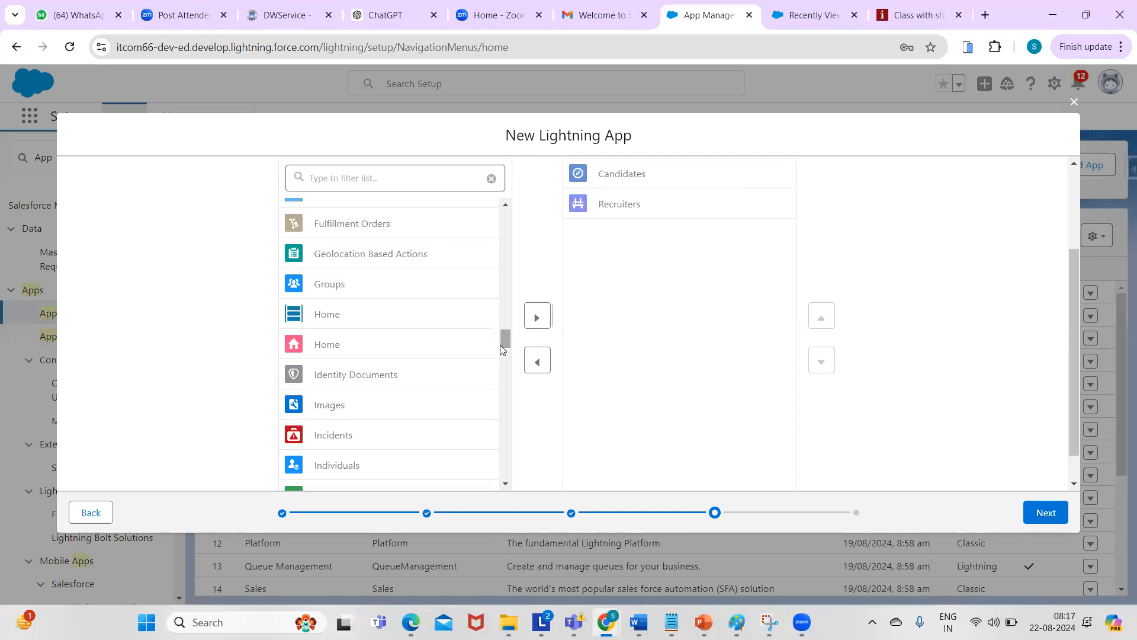
click(326, 345)
click(535, 318)
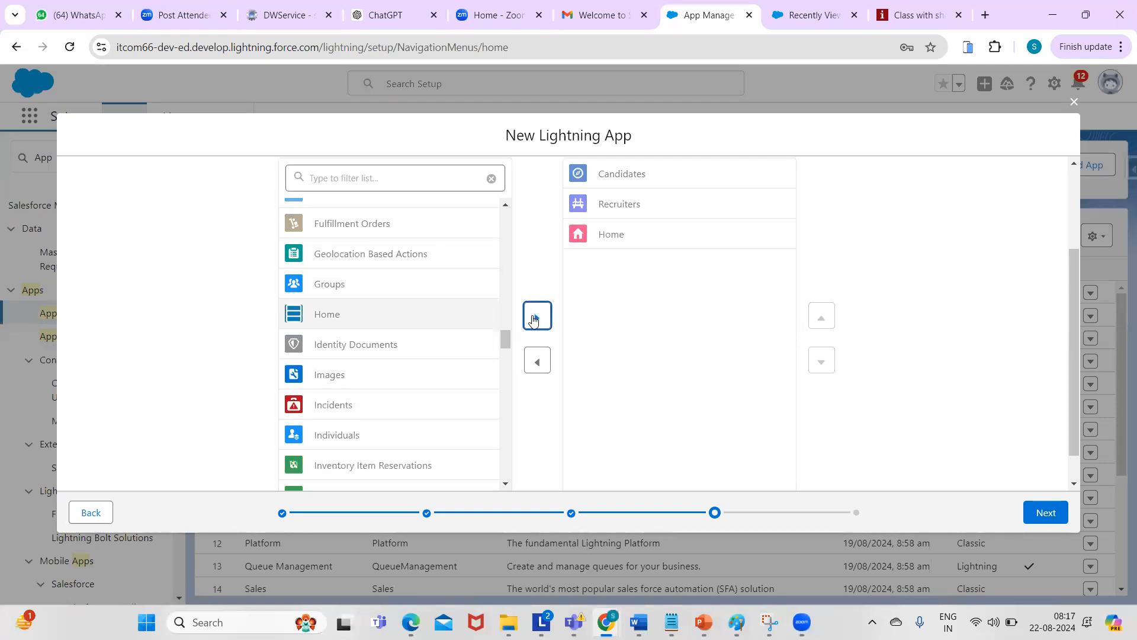
- Reorder the navigation items to Home, Recruiters, Candidates and continue to User Profiles
click(686, 241)
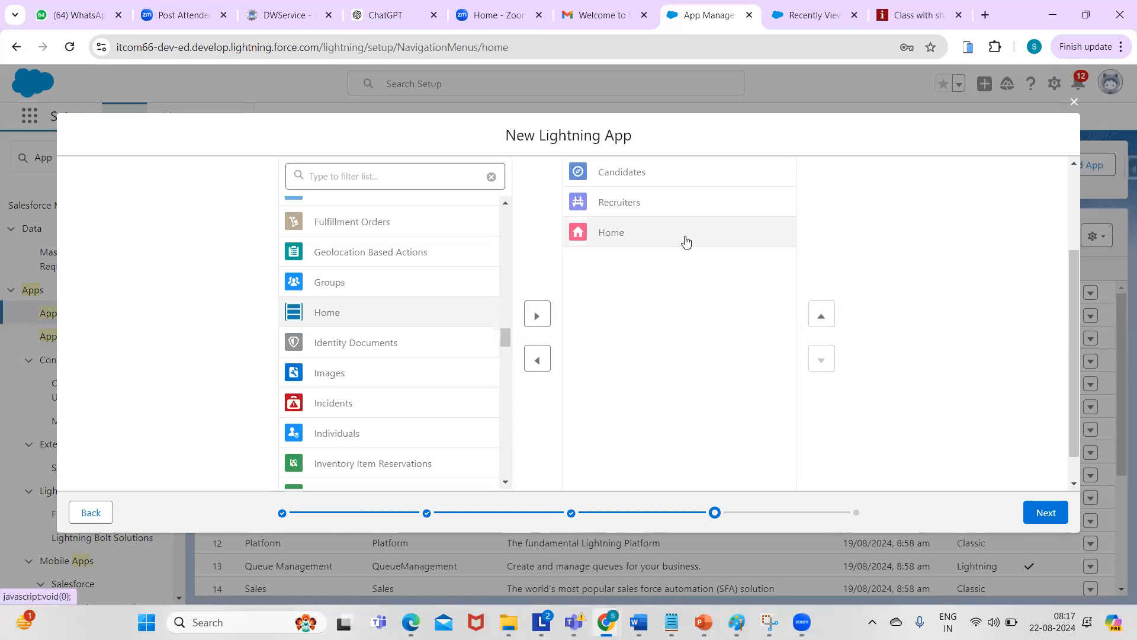
click(822, 318)
click(826, 321)
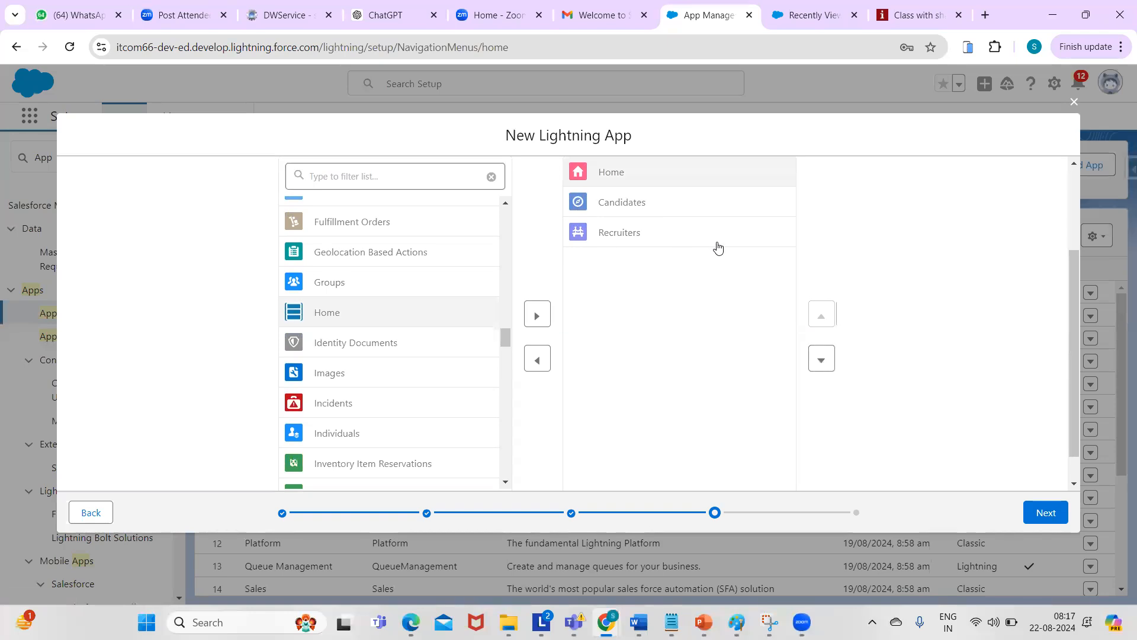
click(656, 240)
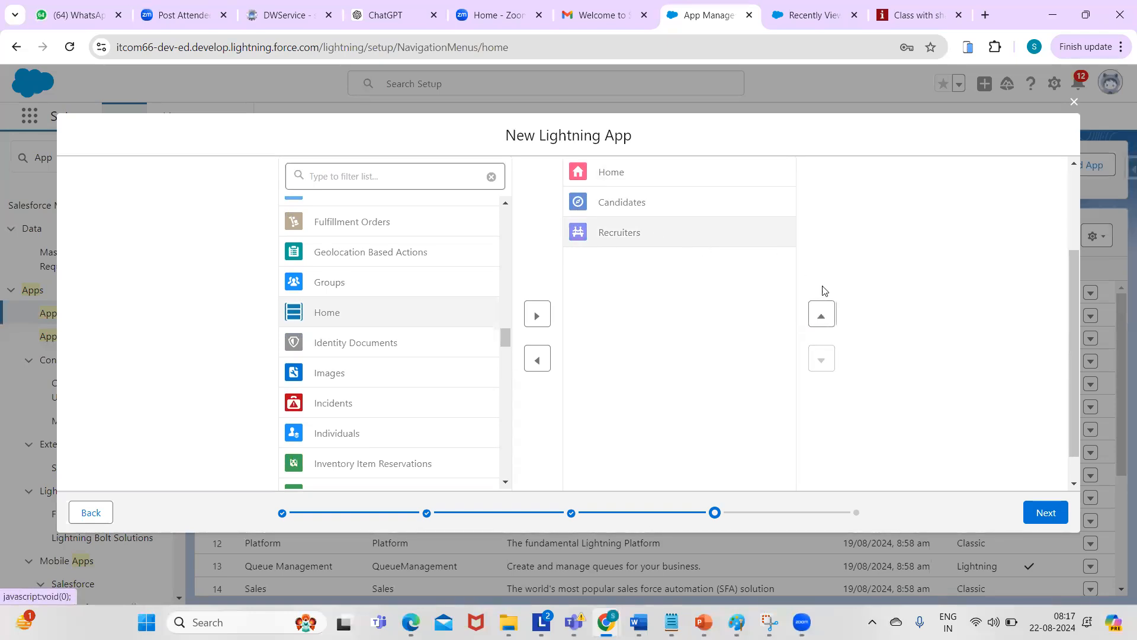
click(821, 318)
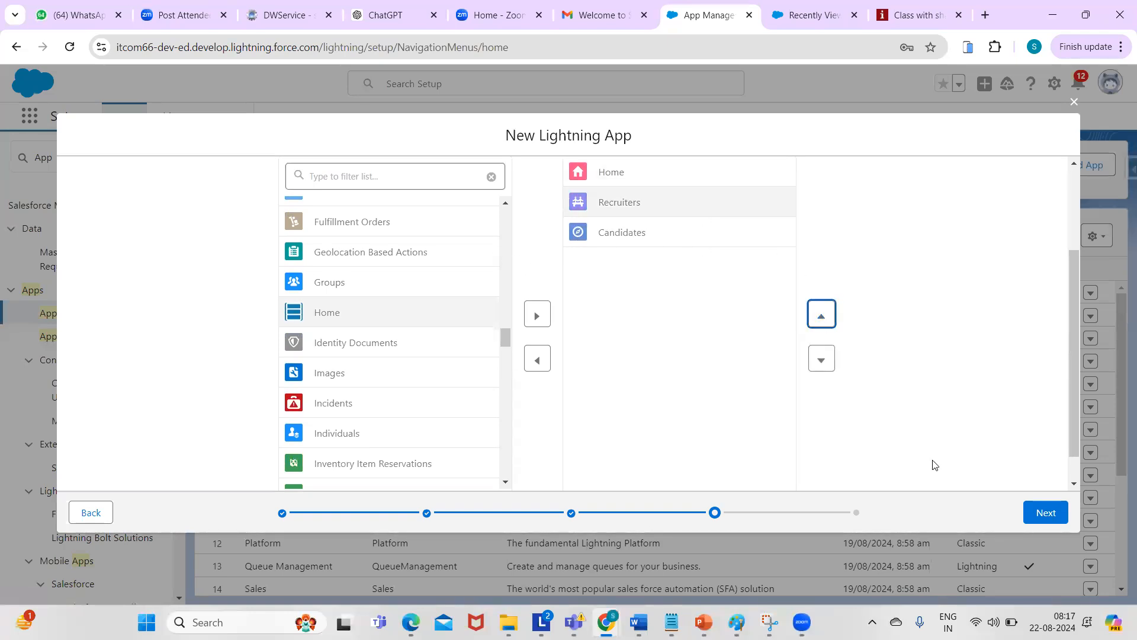
click(1037, 513)
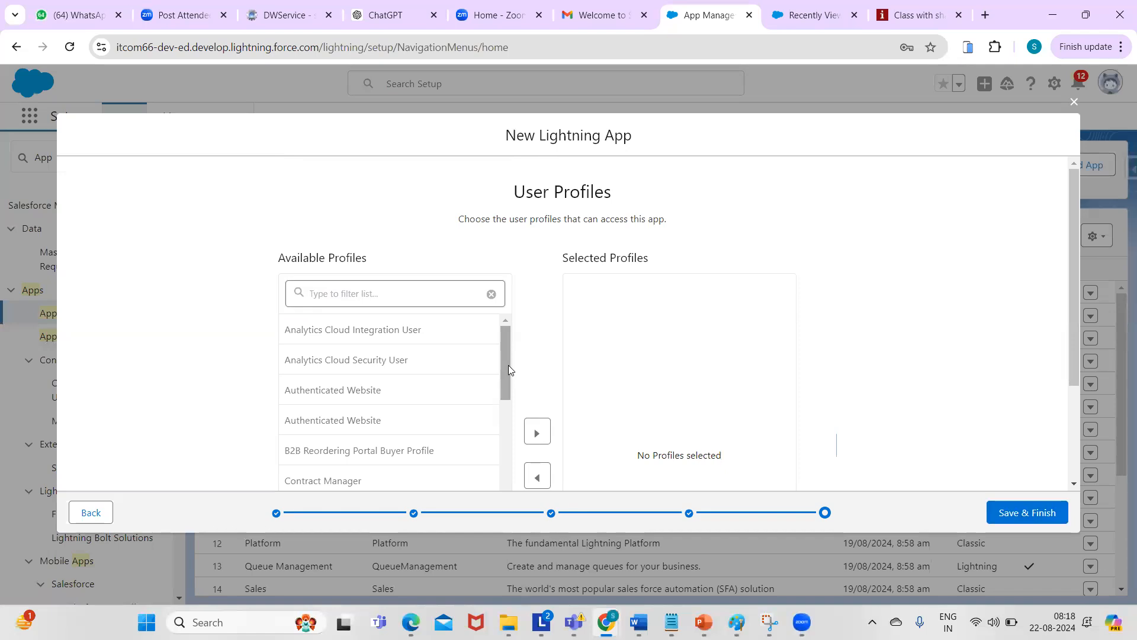
- Give the System Administrator profile access to Recruting and save the finished app
drag(507, 365, 495, 333)
scroll(498, 373, down, 2)
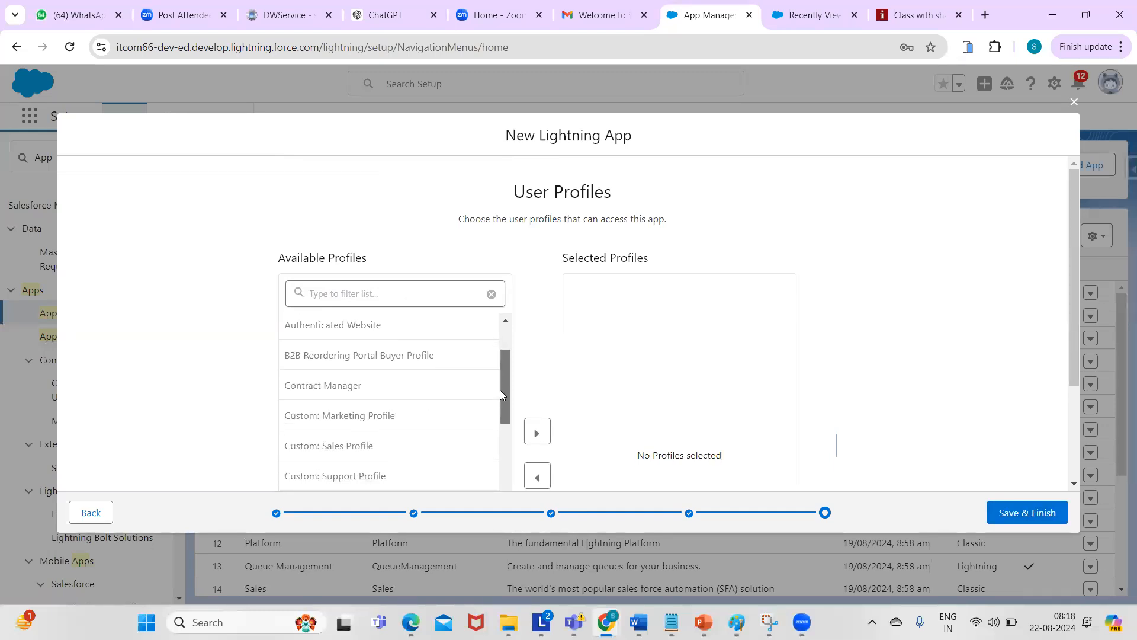
drag(499, 389, 500, 391)
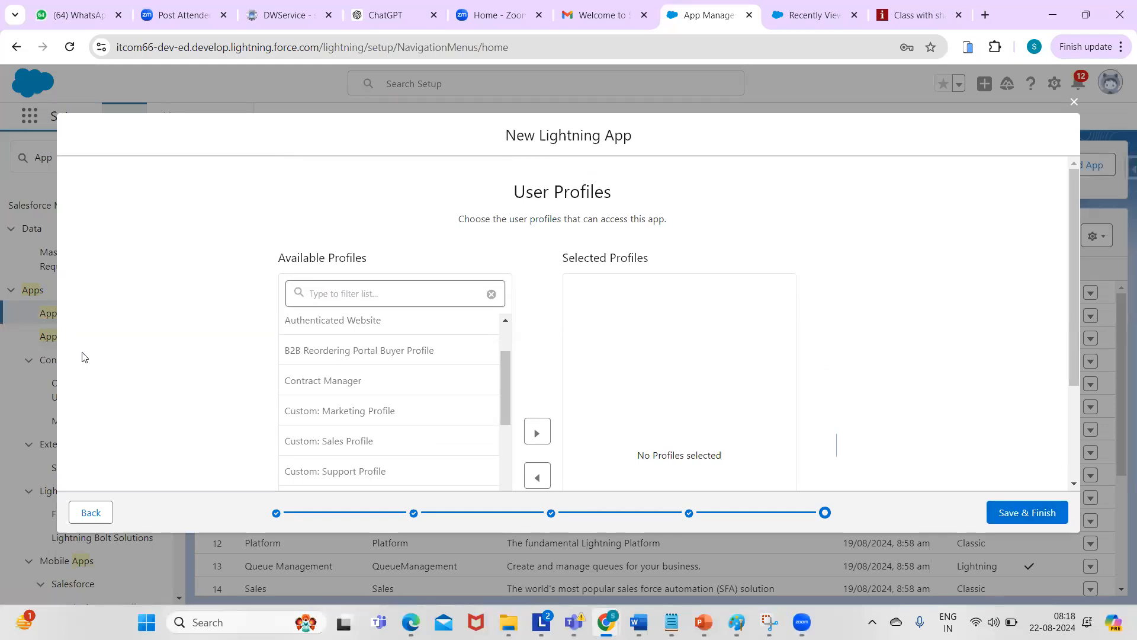
click(443, 620)
drag(506, 390, 506, 356)
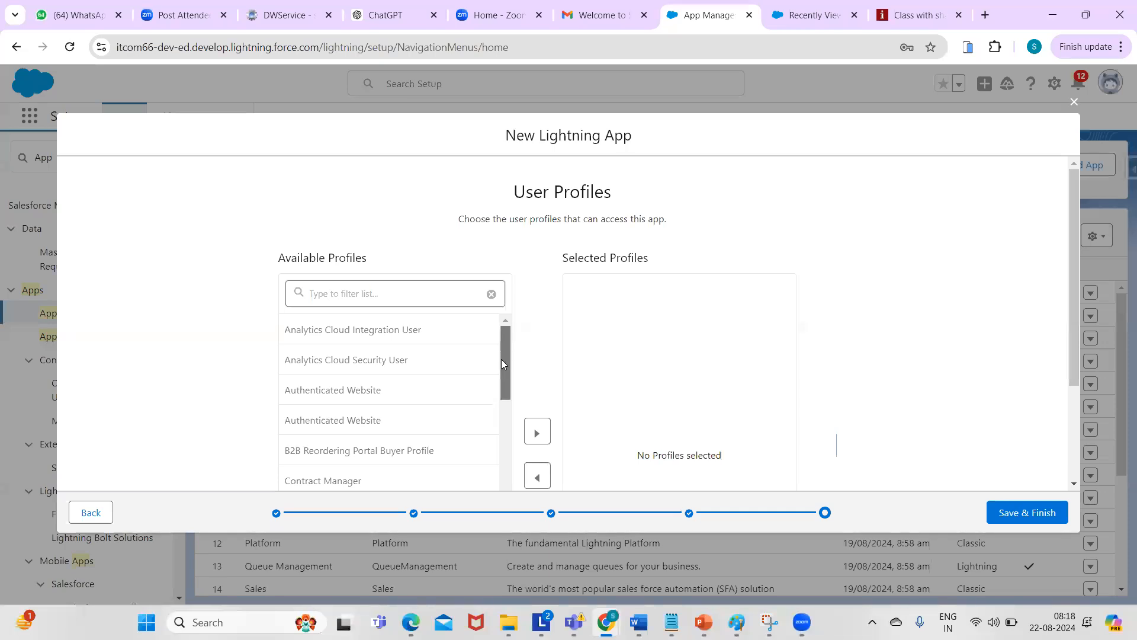
drag(501, 362, 509, 479)
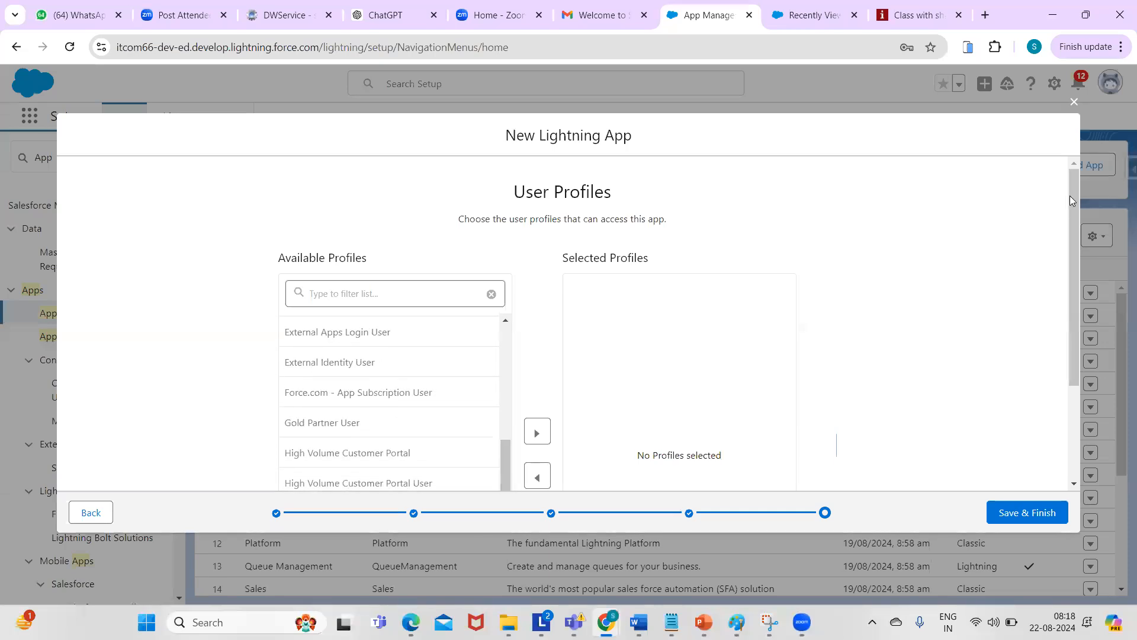
drag(1074, 191, 1075, 301)
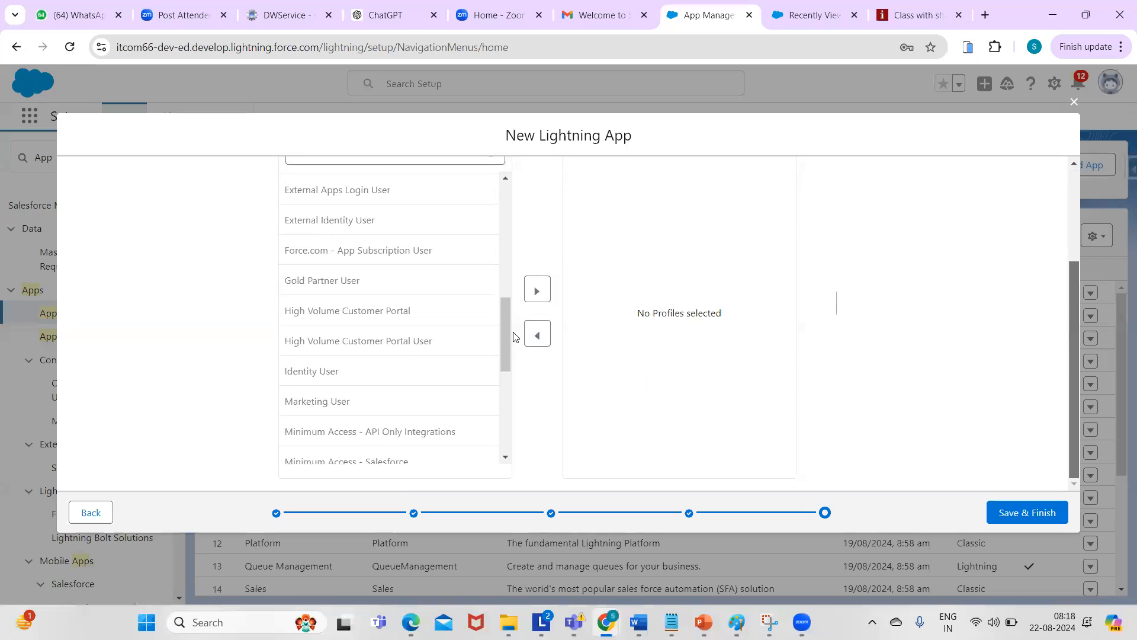
drag(505, 330, 499, 439)
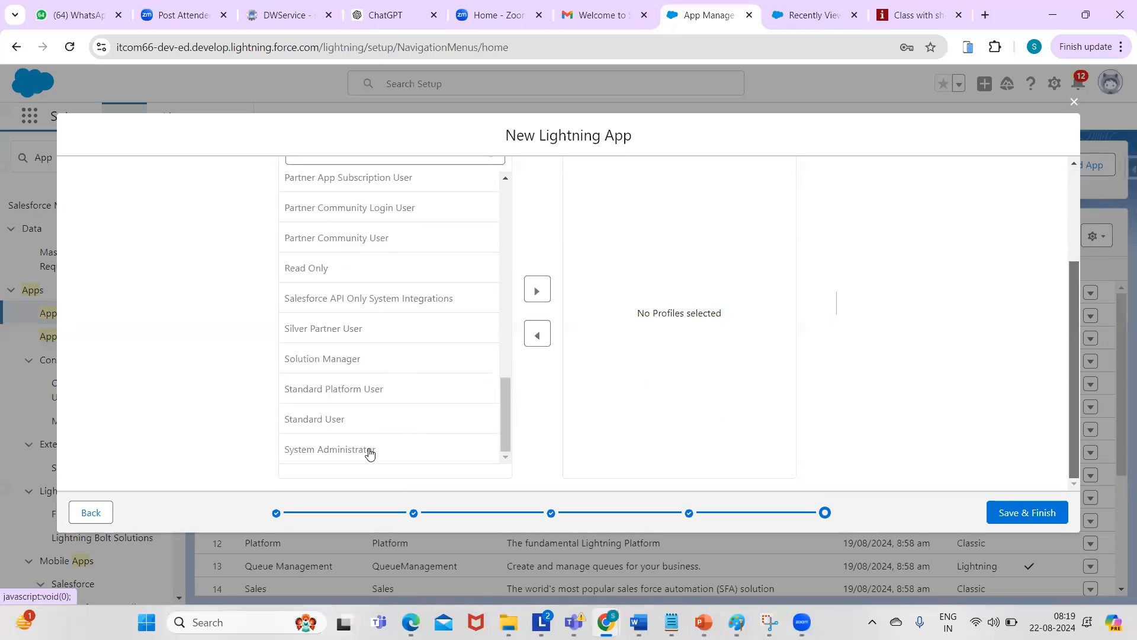
click(363, 454)
click(548, 290)
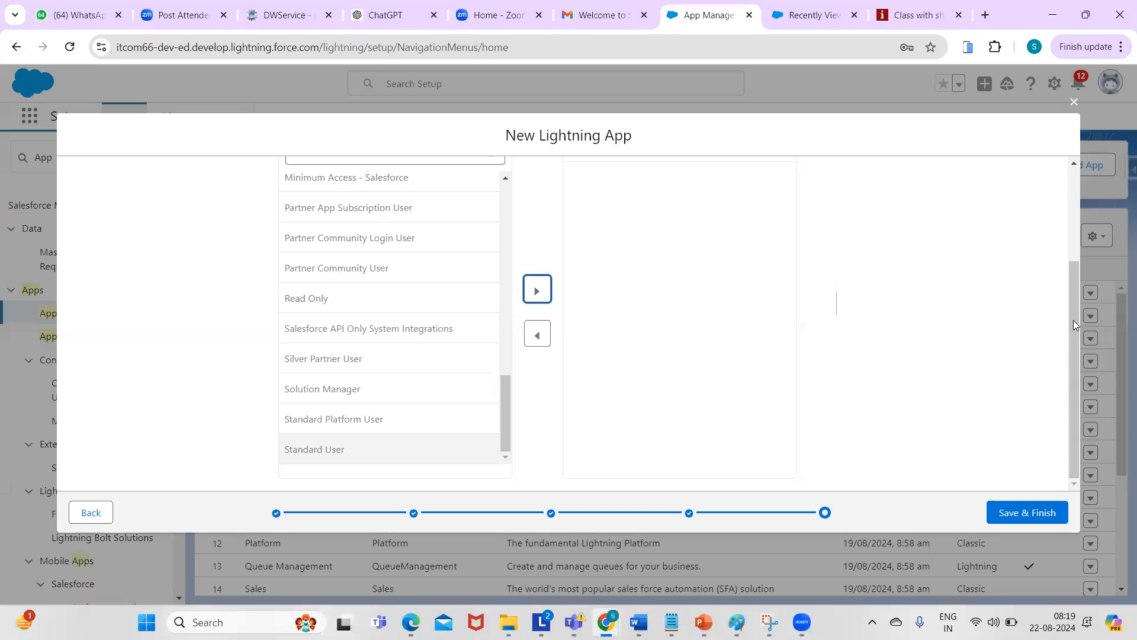
drag(1075, 315, 1082, 234)
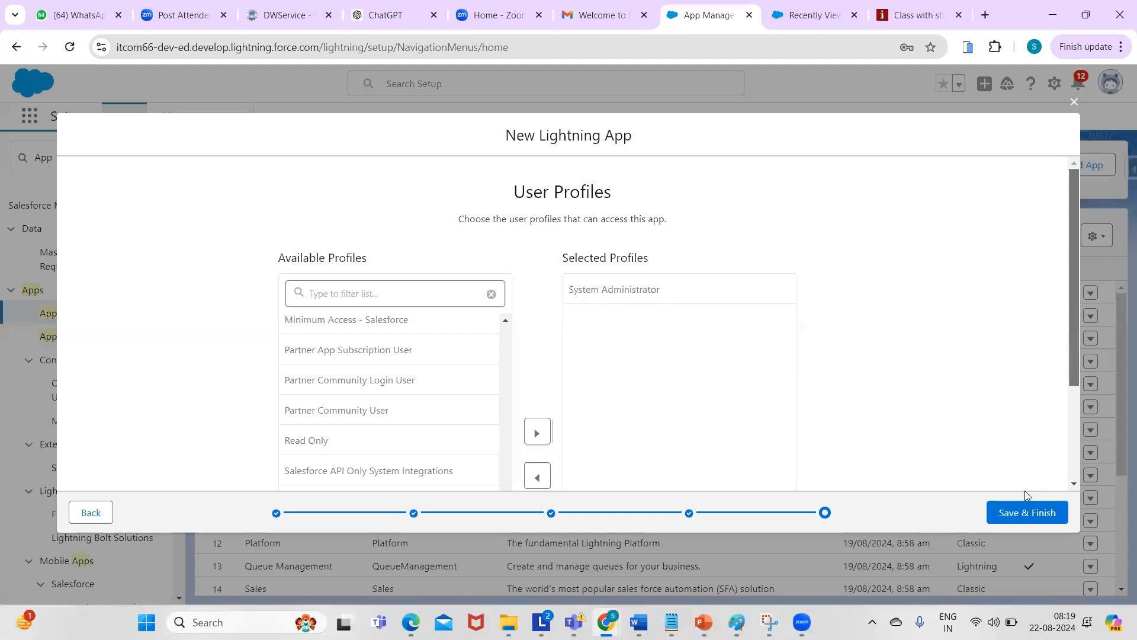
click(1010, 513)
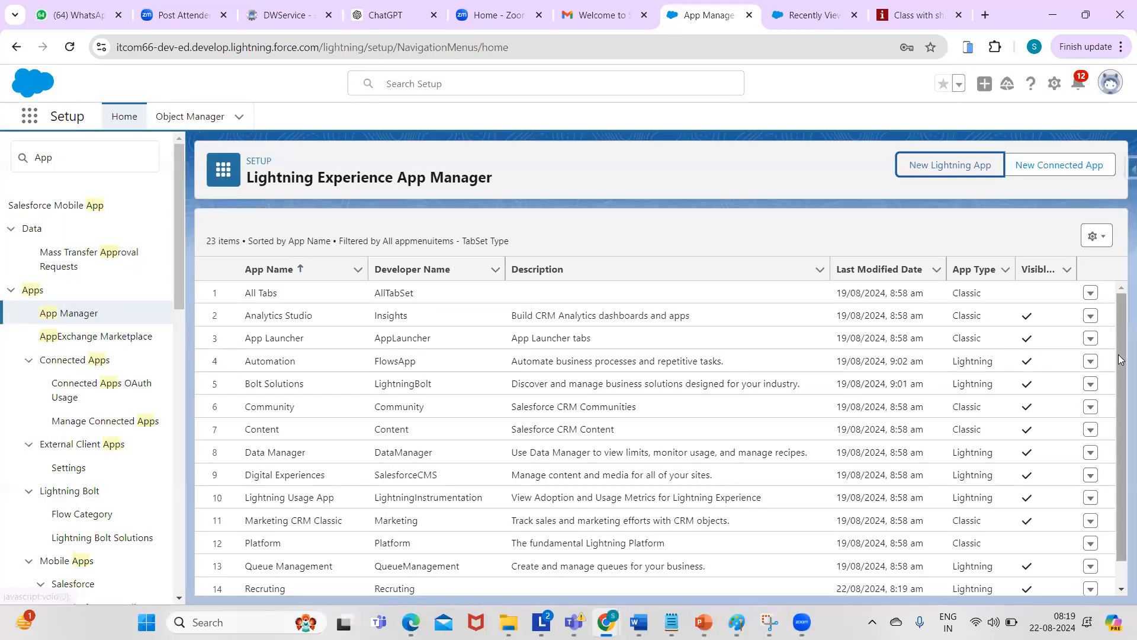
- Search the App Launcher for 'rec' and launch the Recruting app
scroll(1121, 422, down, 5)
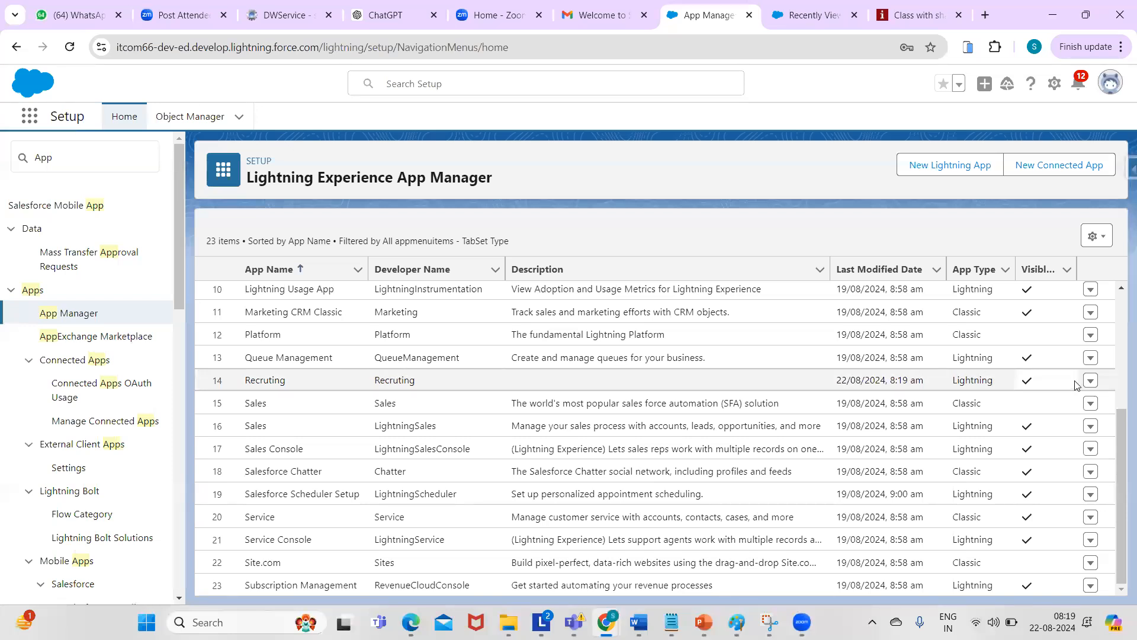
click(30, 119)
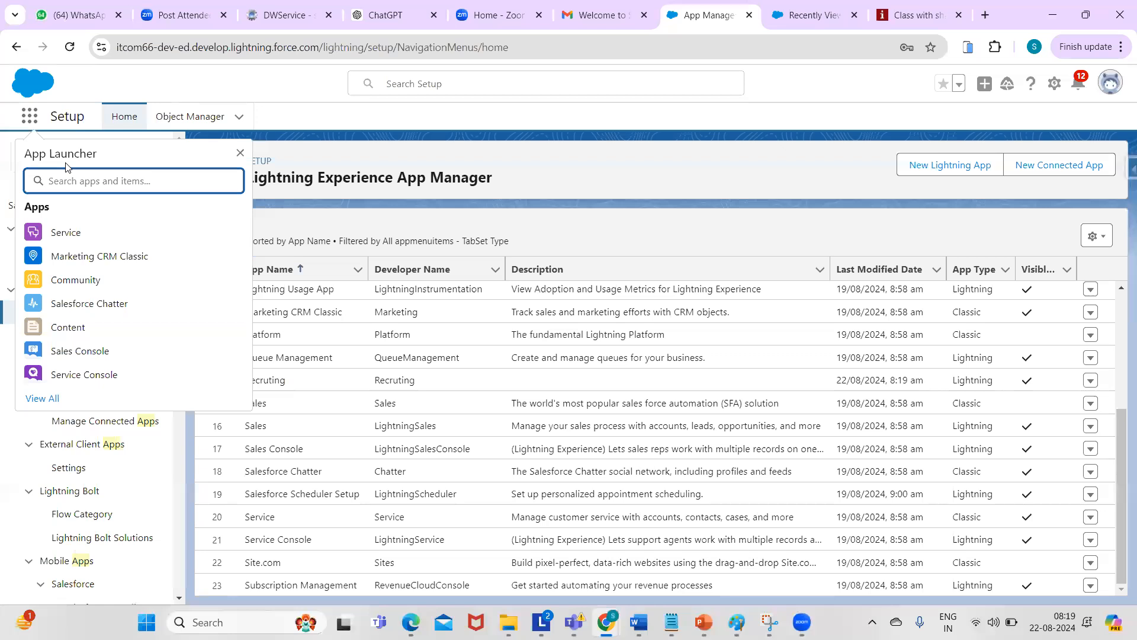
text(rec)
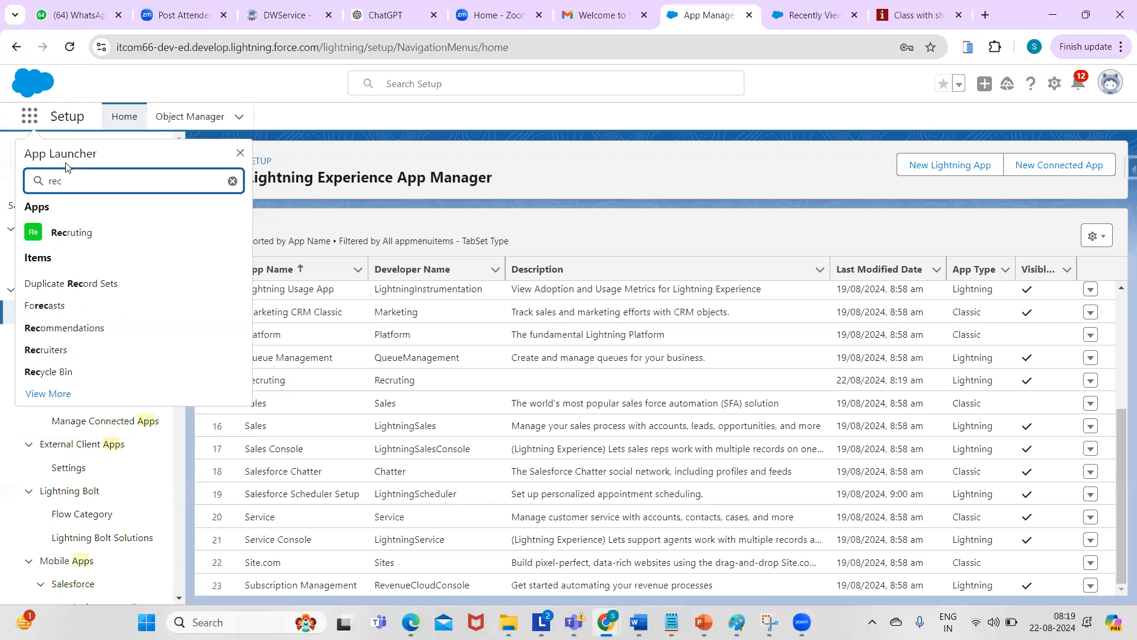
click(79, 235)
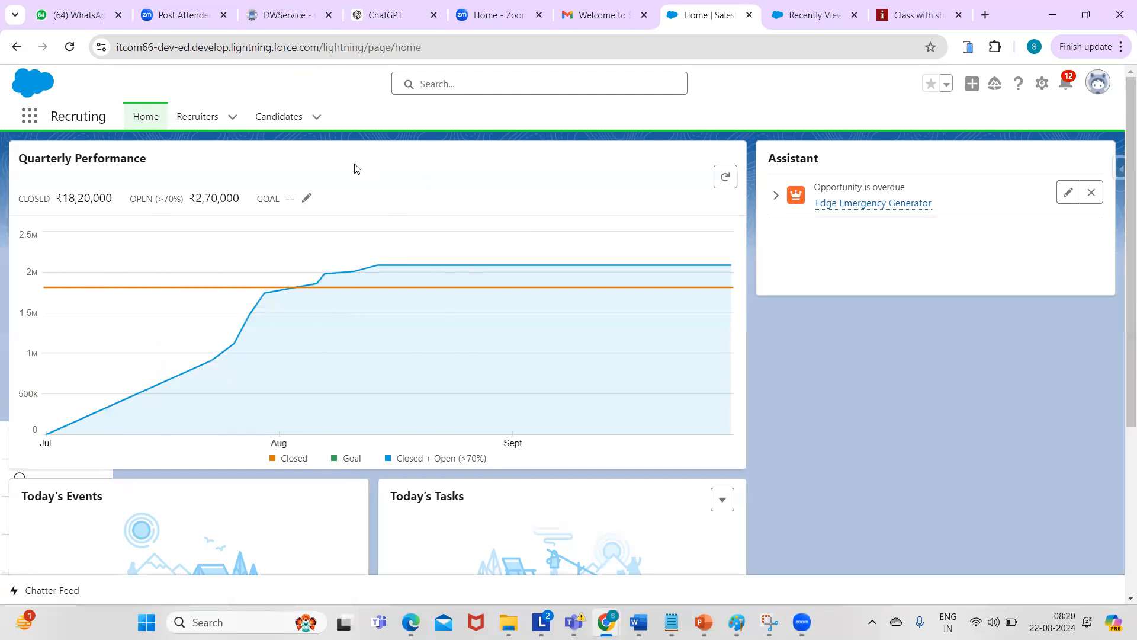
- View the Candidates list with its one record, then open the empty Recruiters list
click(279, 118)
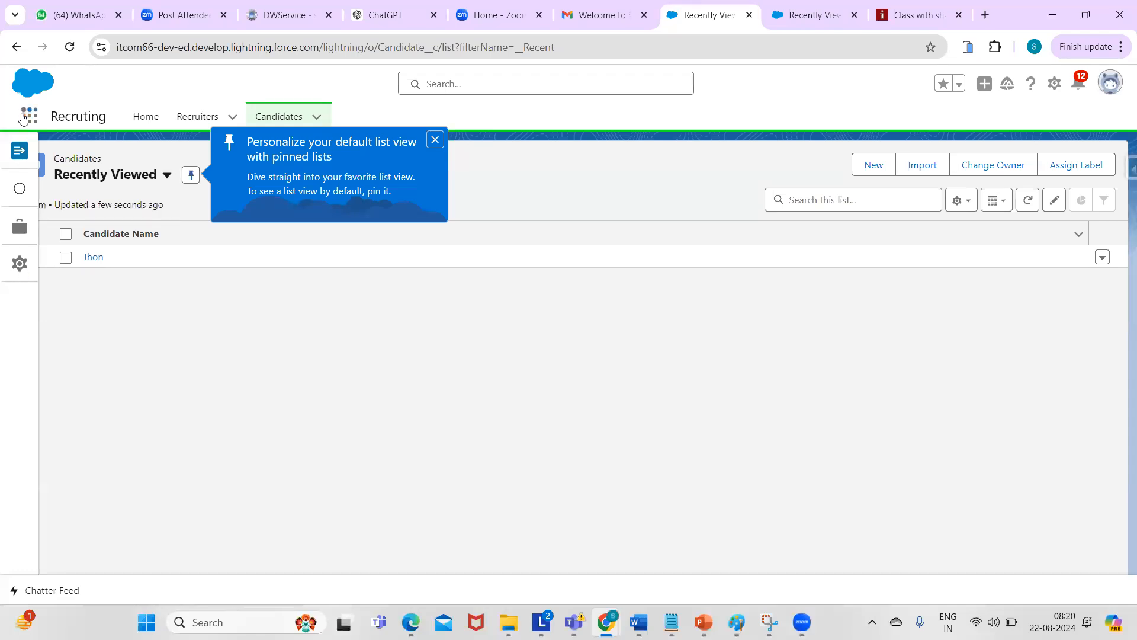
click(21, 190)
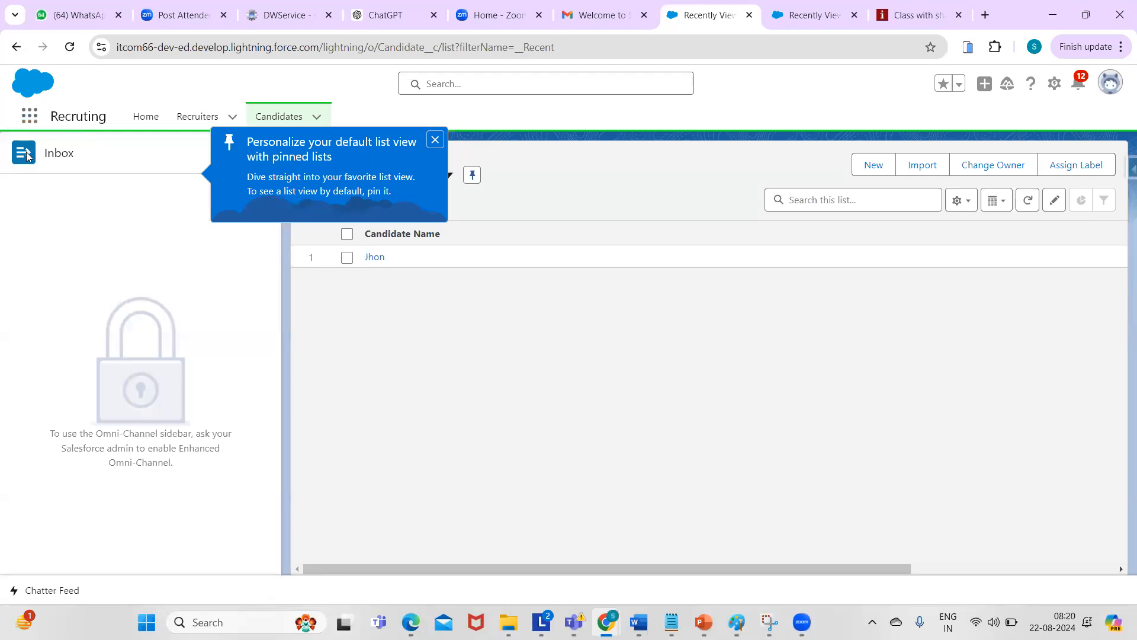
click(436, 141)
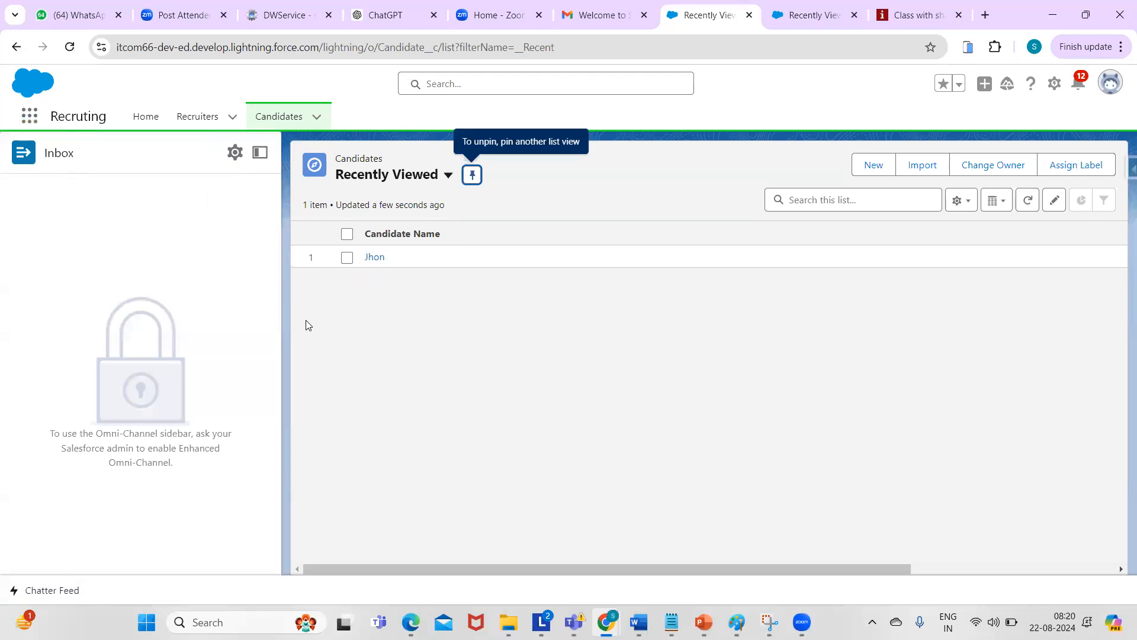
click(258, 153)
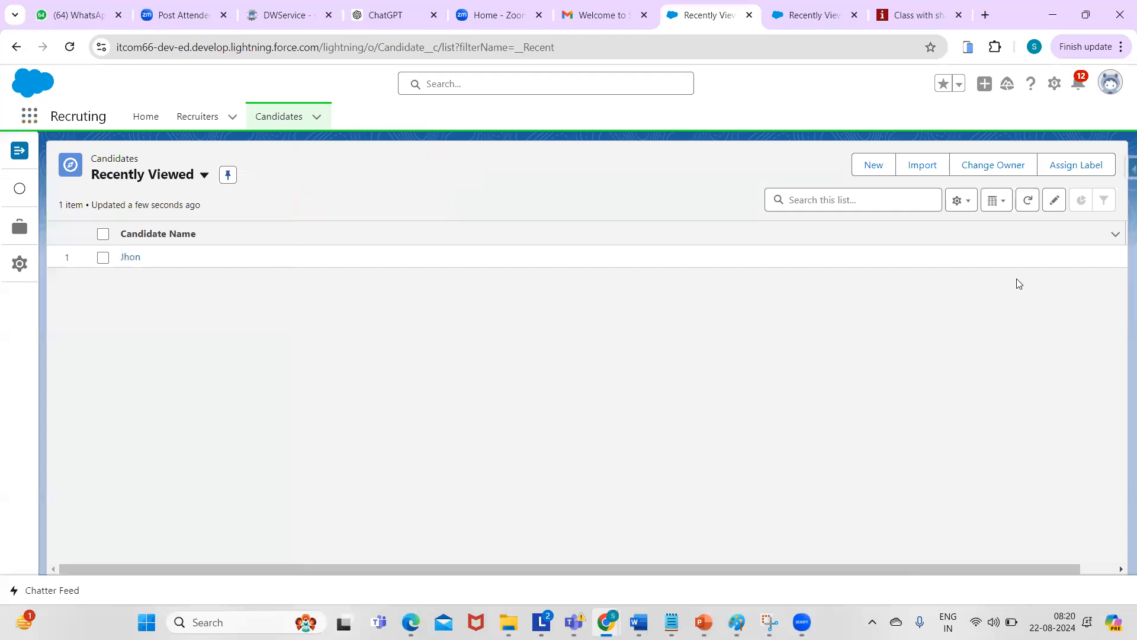
click(276, 117)
click(195, 121)
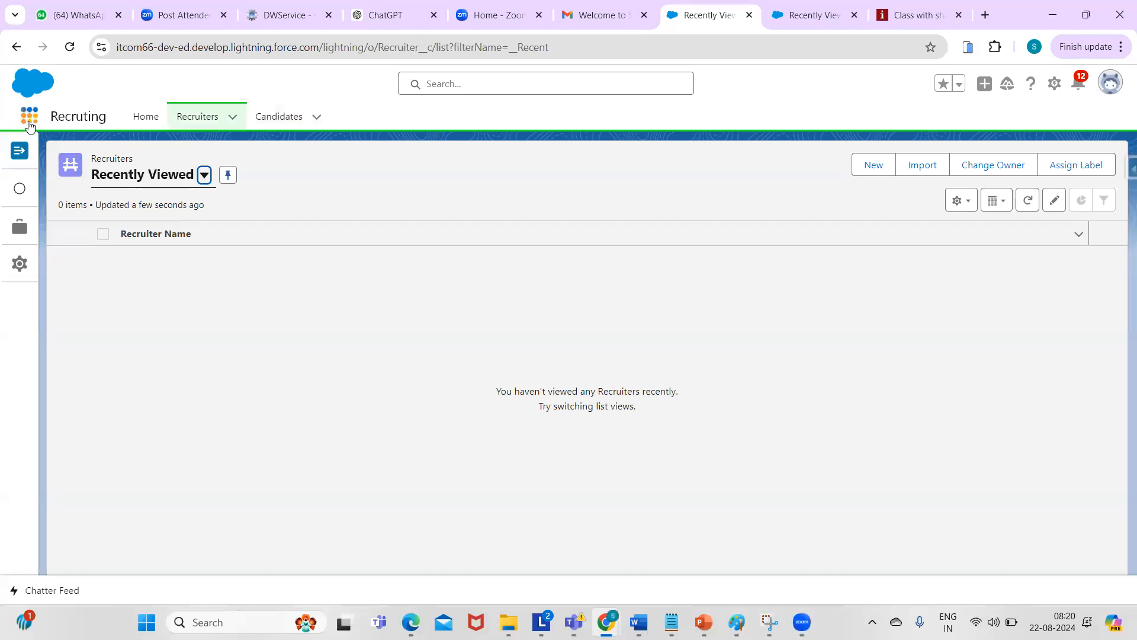
- Reopen Setup in a new tab and go to App Manager by searching 'app' in Quick Find
click(1054, 84)
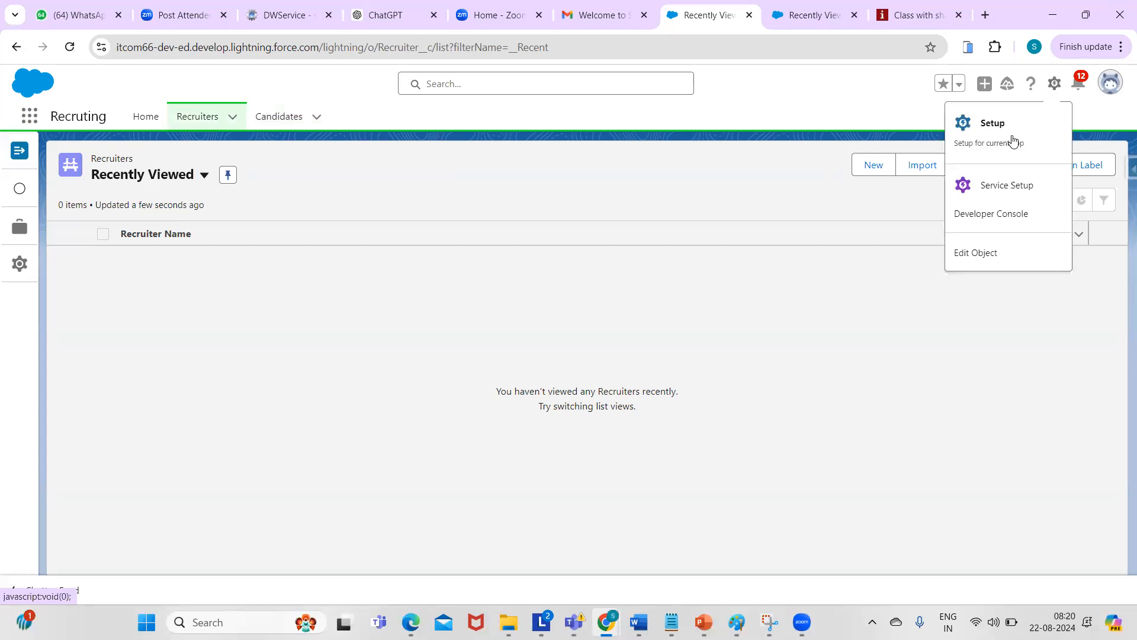
click(983, 123)
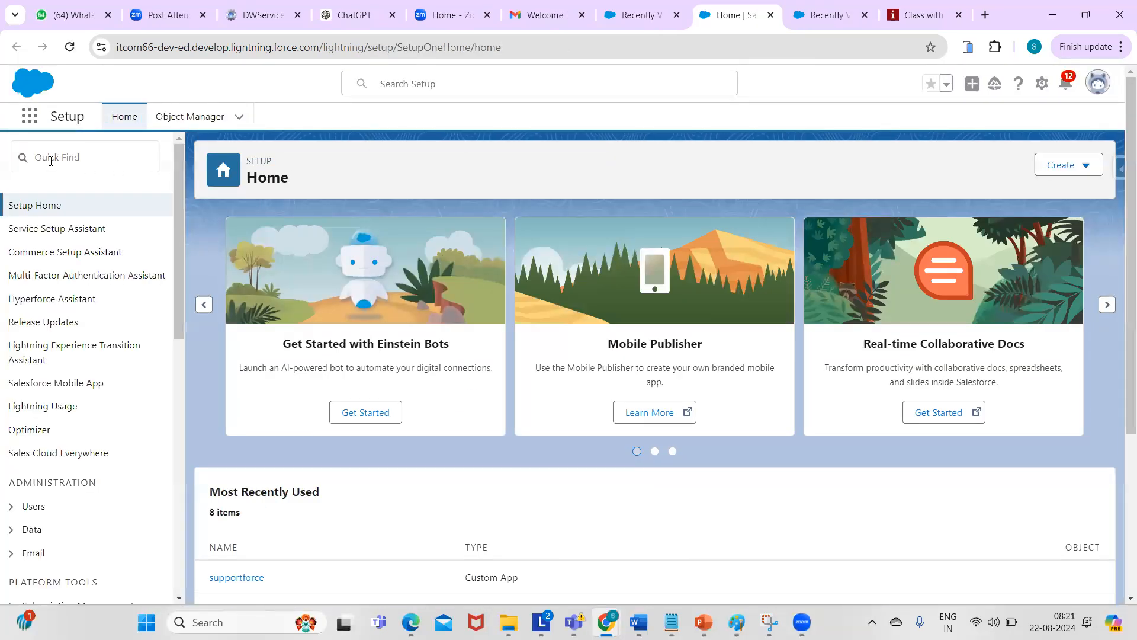
click(51, 158)
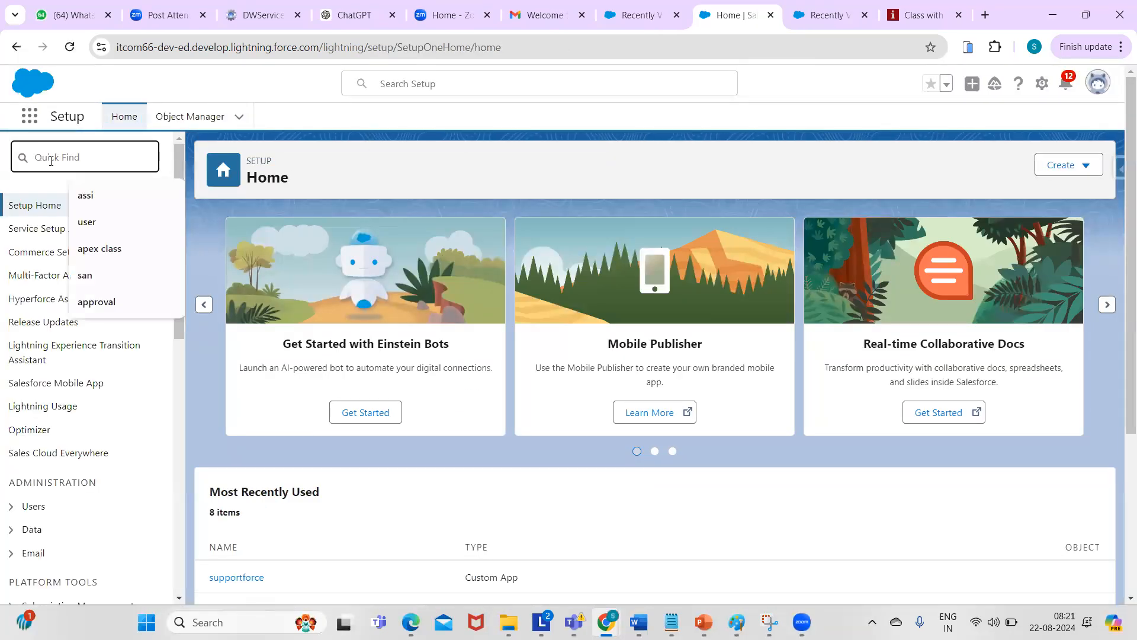
text(app)
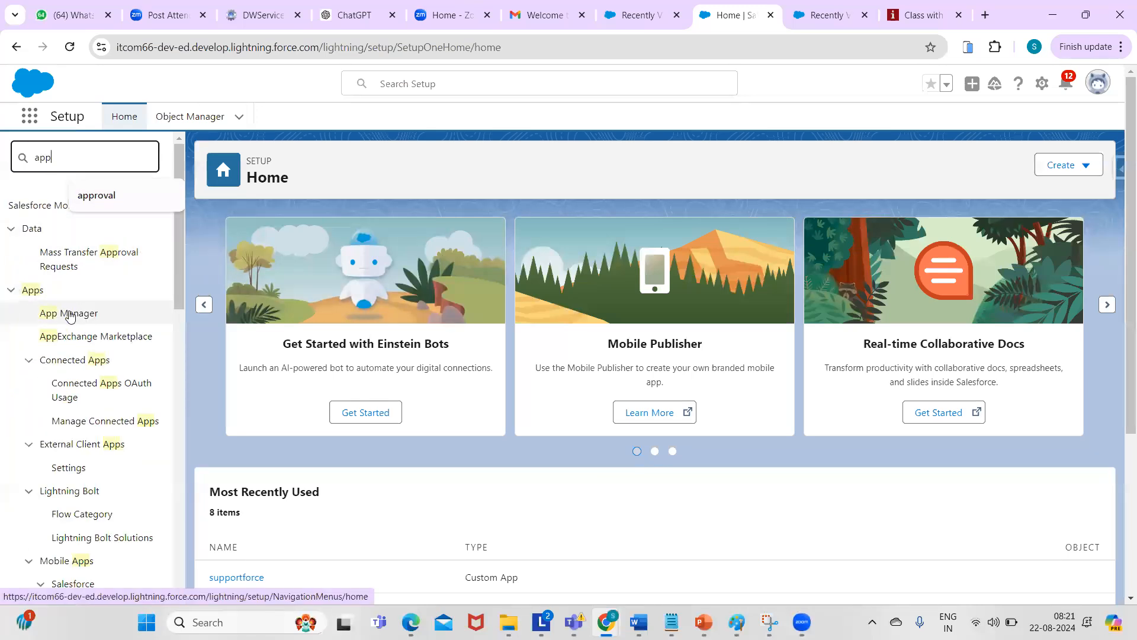
click(69, 314)
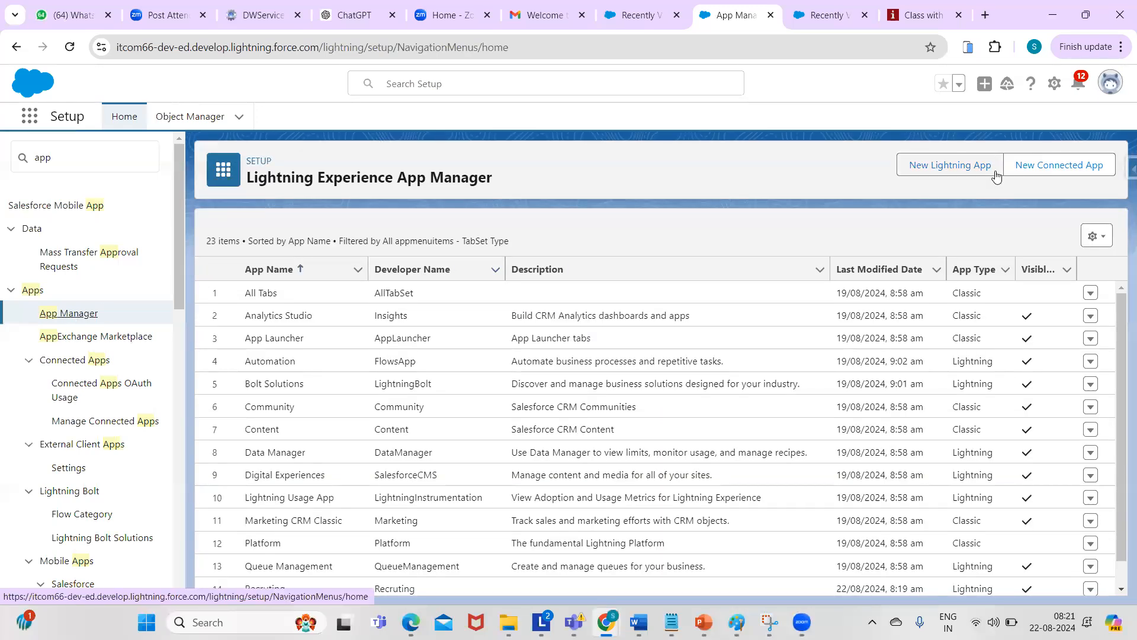
click(1047, 168)
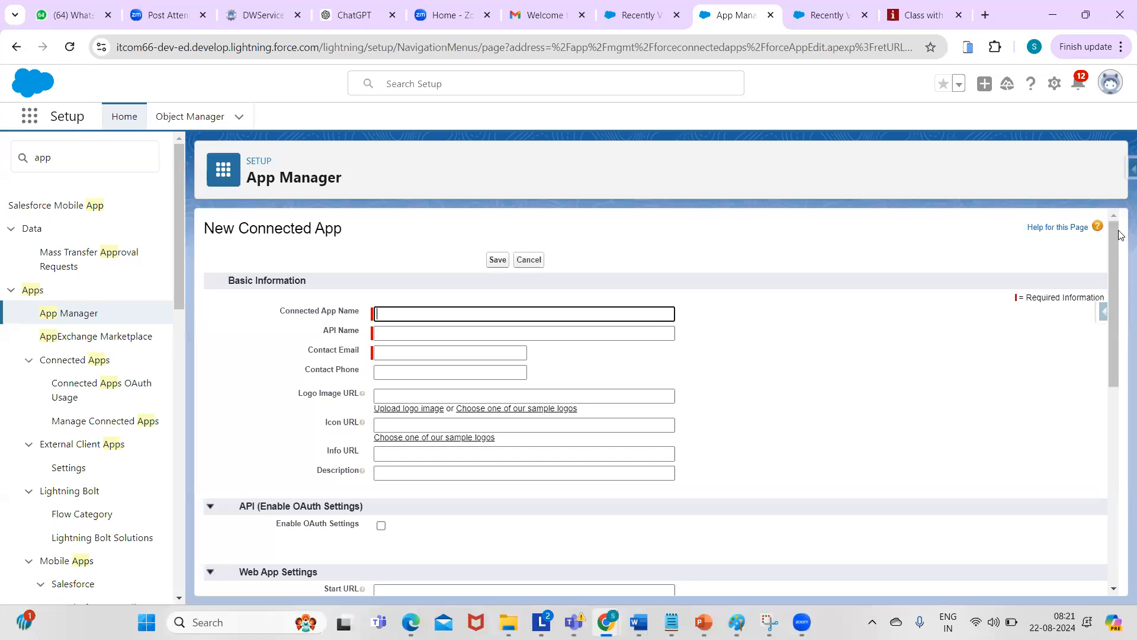
mouse_move(1113, 245)
mouse_down()
mouse_move(1119, 491)
mouse_move(1113, 240)
mouse_up()
click(529, 260)
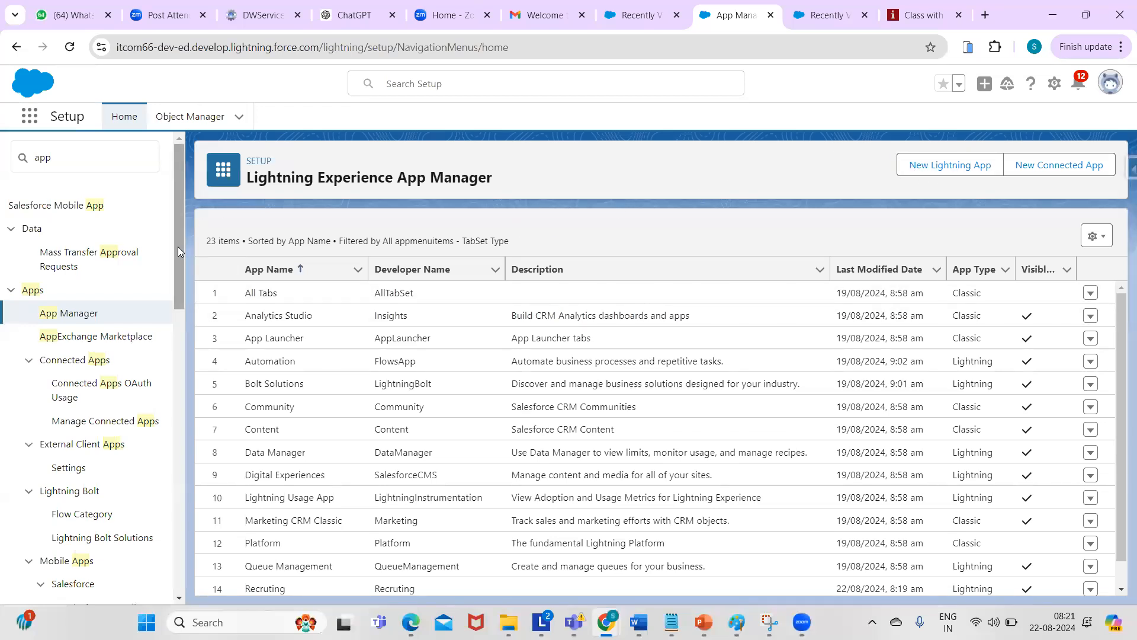
scroll(177, 246, down, 10)
scroll(179, 366, up, 10)
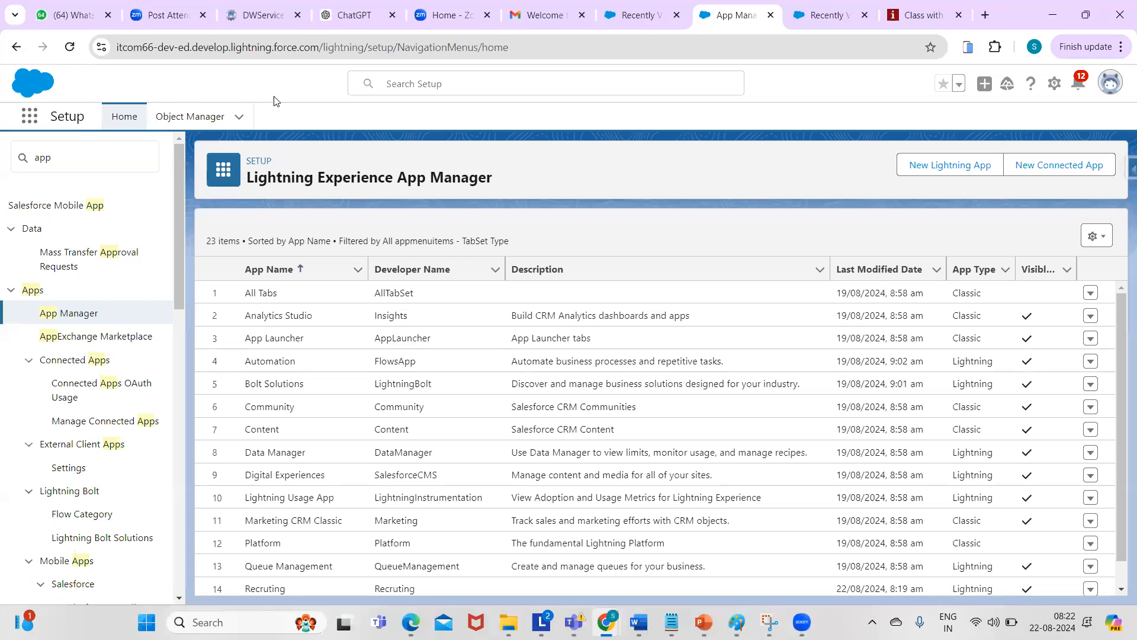
click(28, 116)
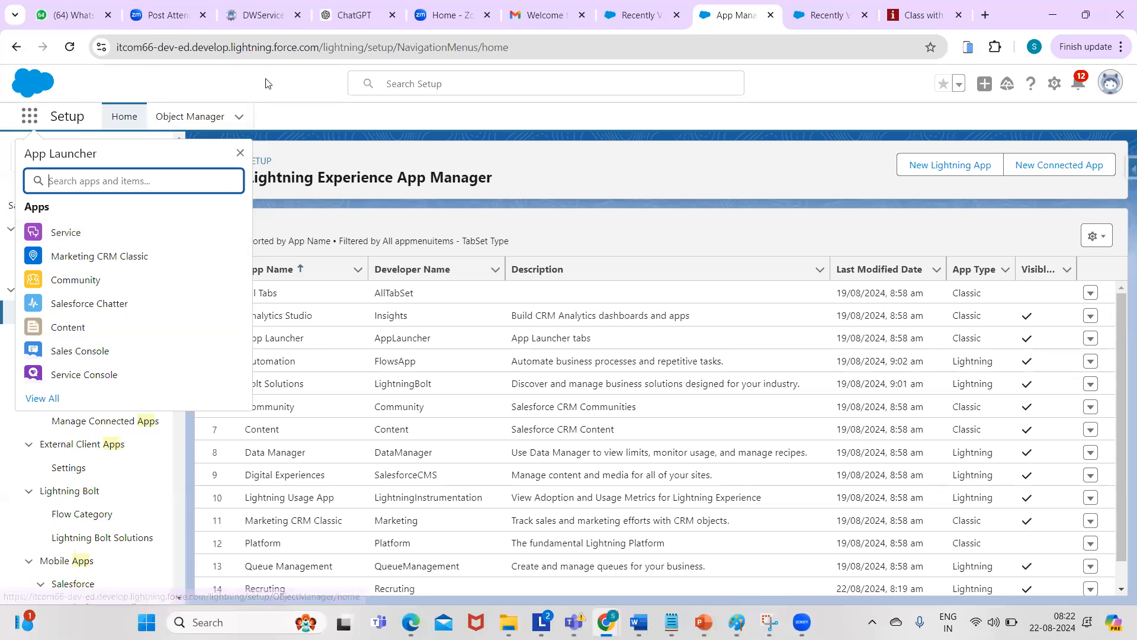
key(Escape)
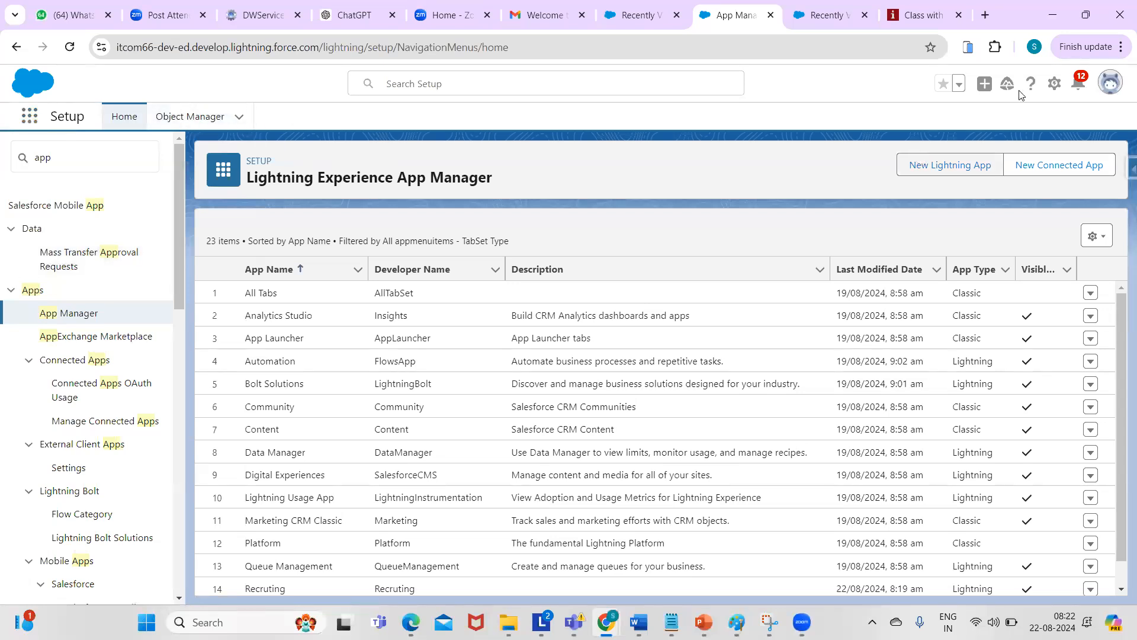
click(1052, 81)
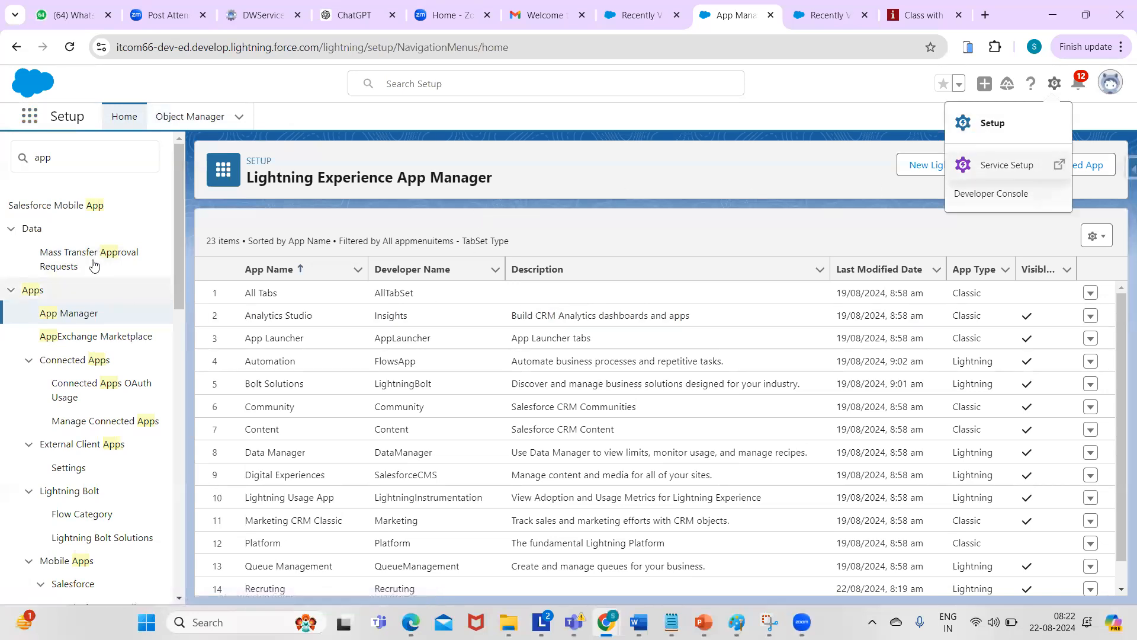
drag(174, 246, 176, 533)
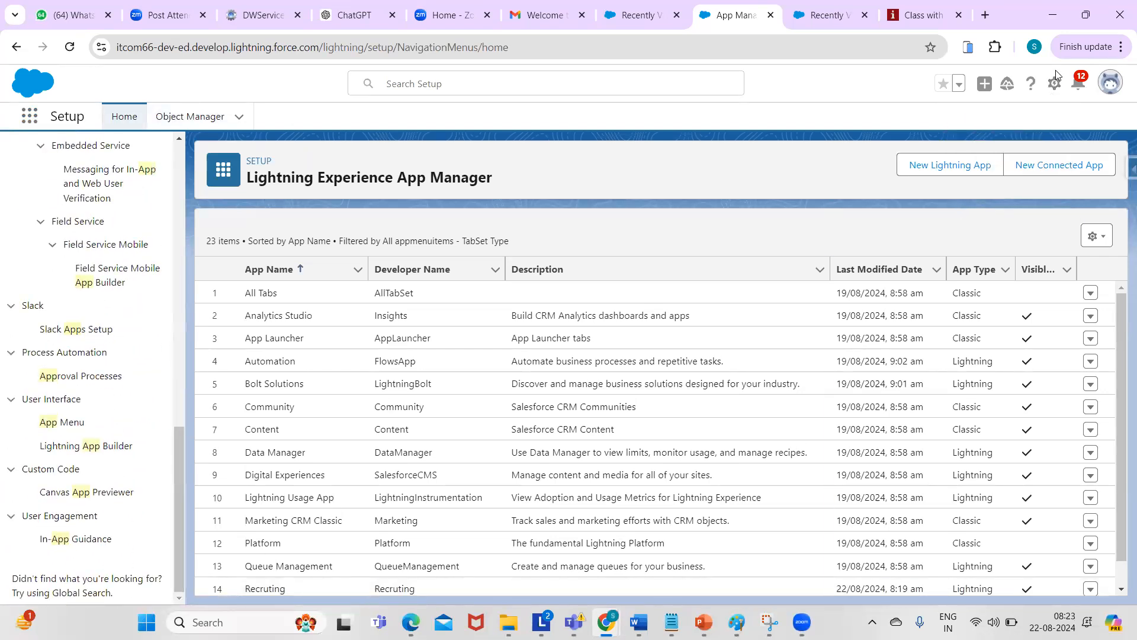
- Open Service Setup in a new tab from the setup menu
click(1054, 85)
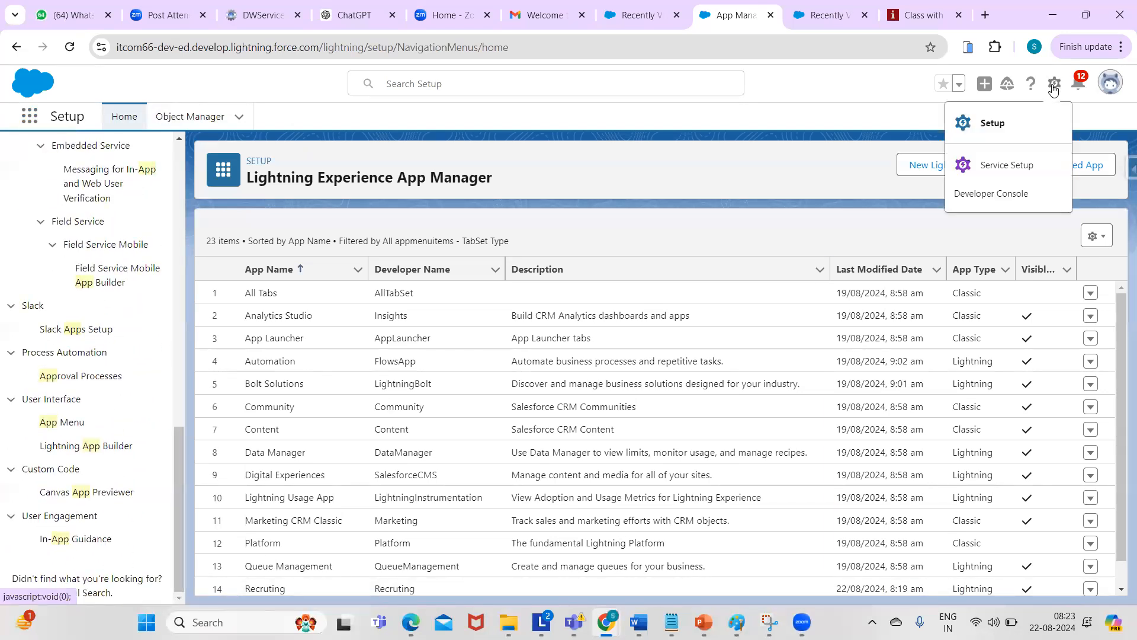
click(994, 166)
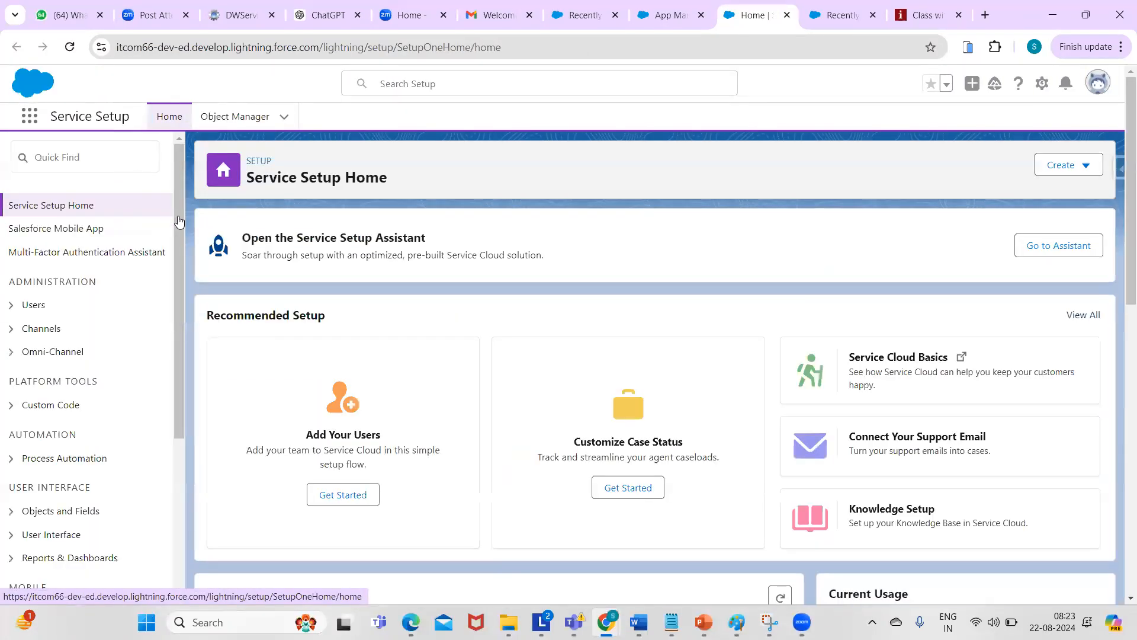
scroll(174, 254, down, 4)
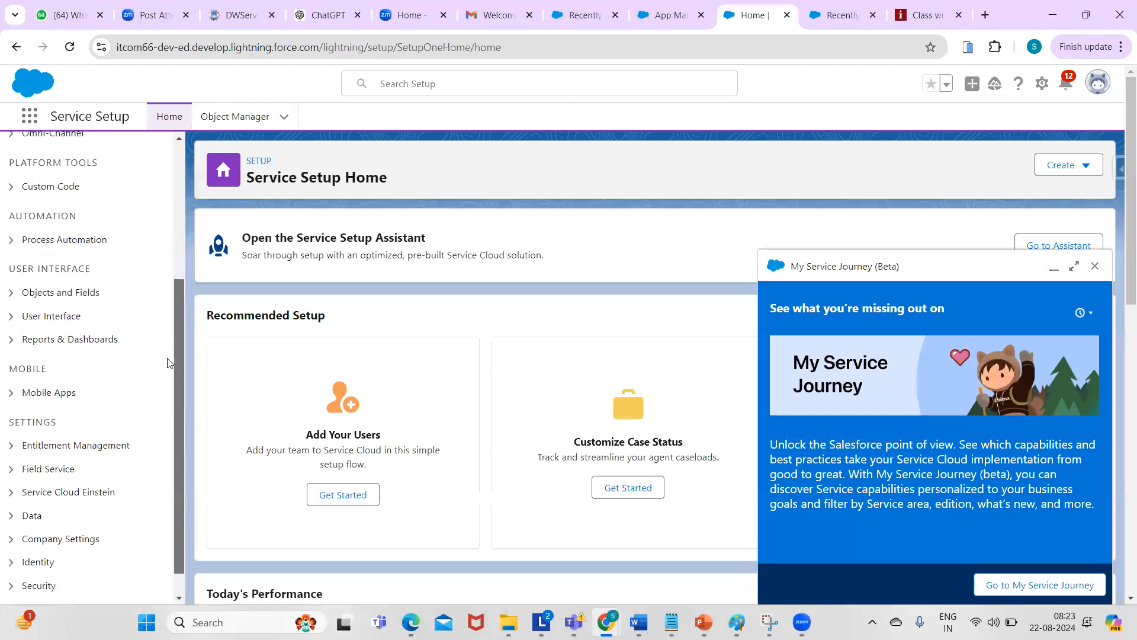
scroll(171, 417, up, 5)
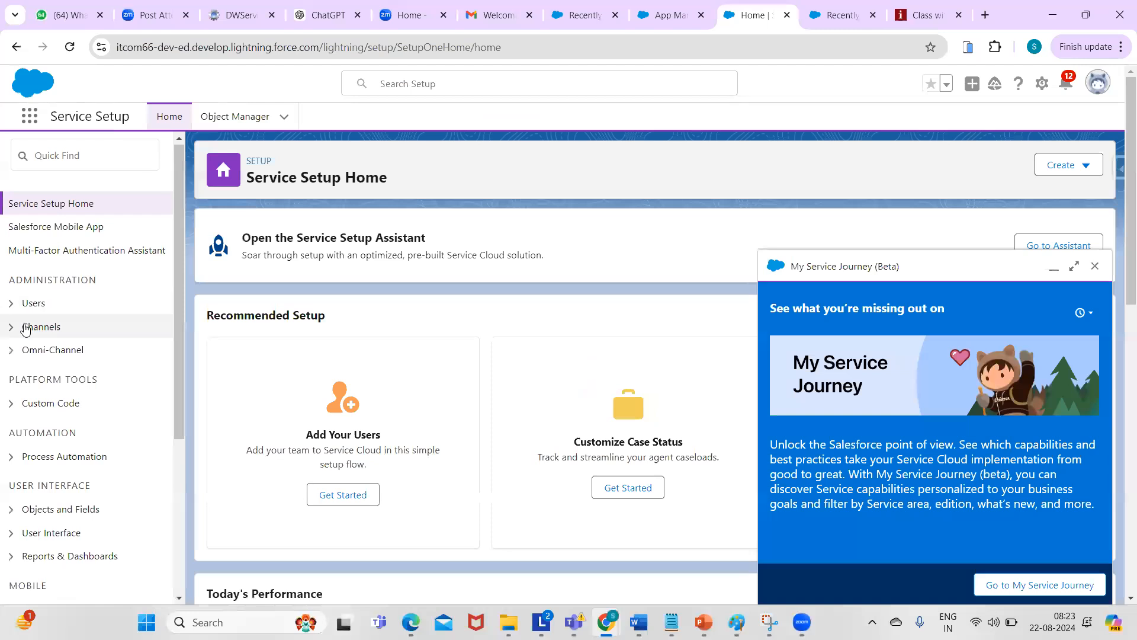
- Expand Omni-Channel in the setup tree, close the My Service Journey panel and scroll the sidebar
click(11, 329)
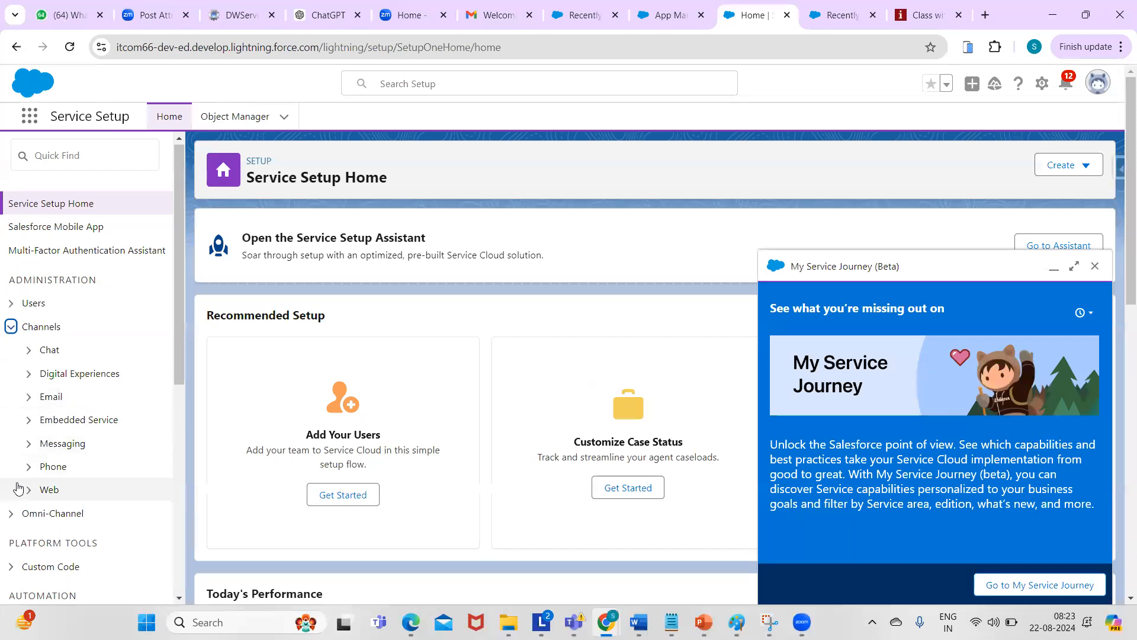
click(9, 329)
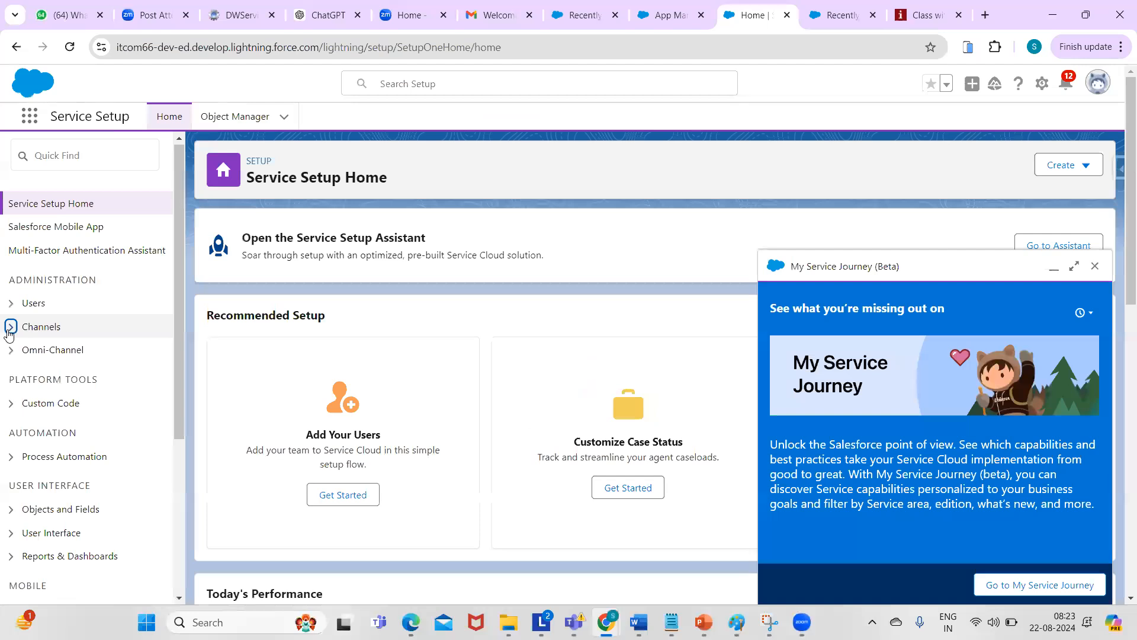
click(10, 350)
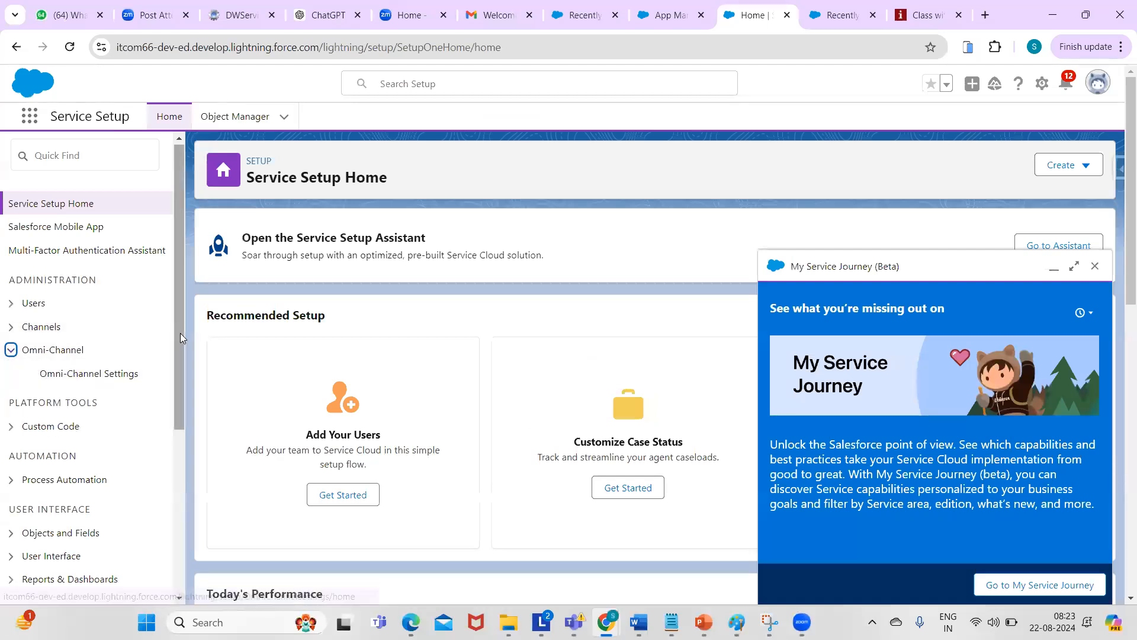
click(1096, 268)
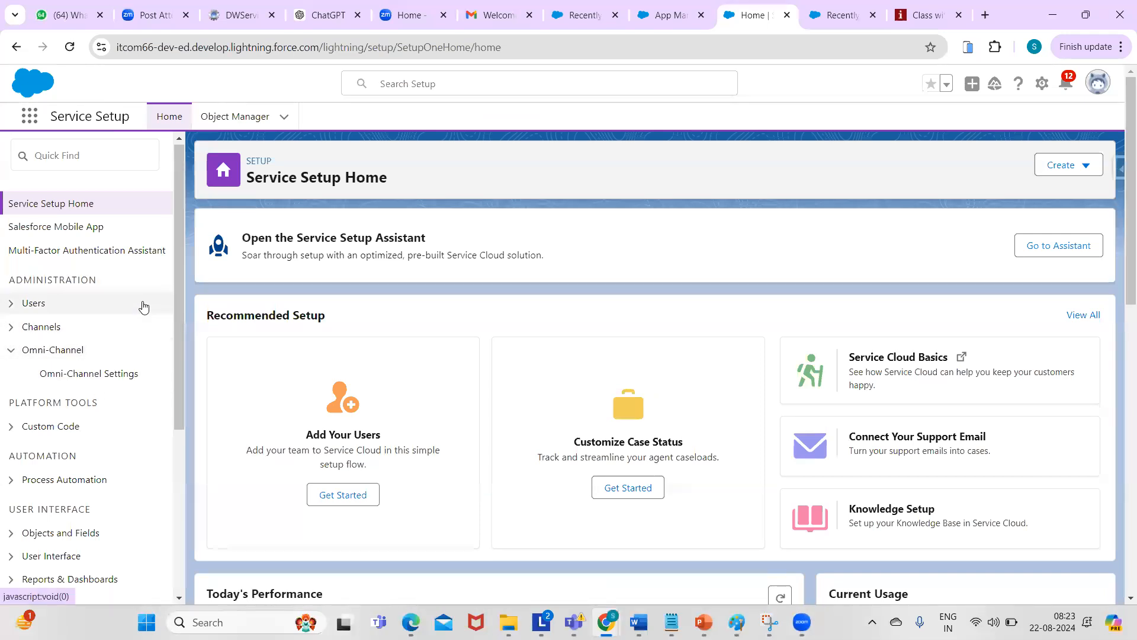
drag(178, 301, 175, 473)
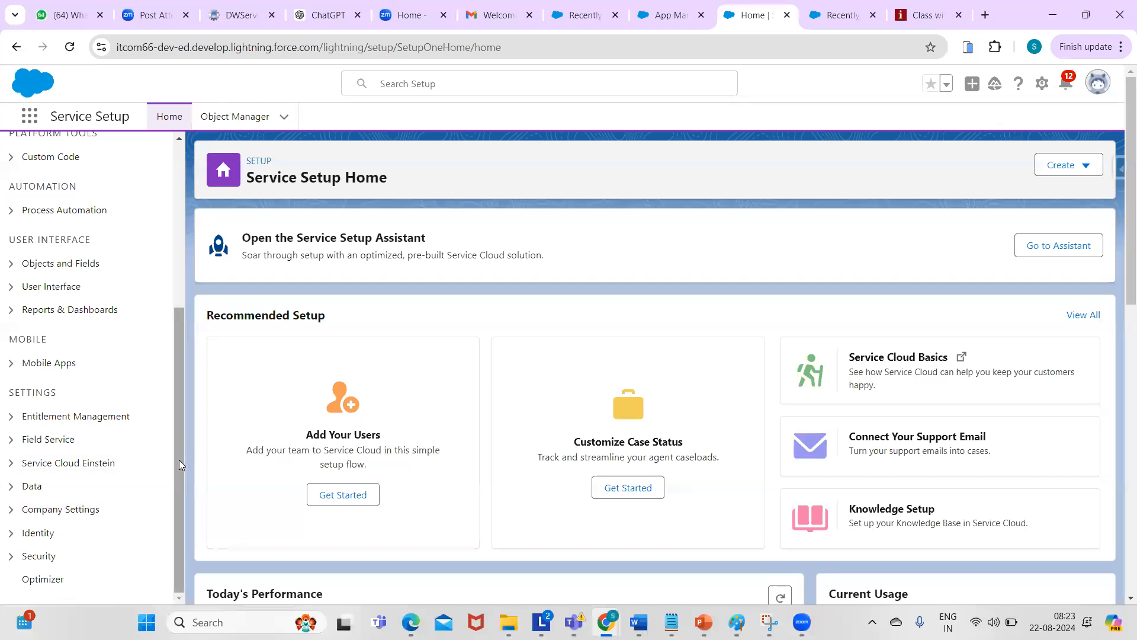
drag(178, 477, 171, 248)
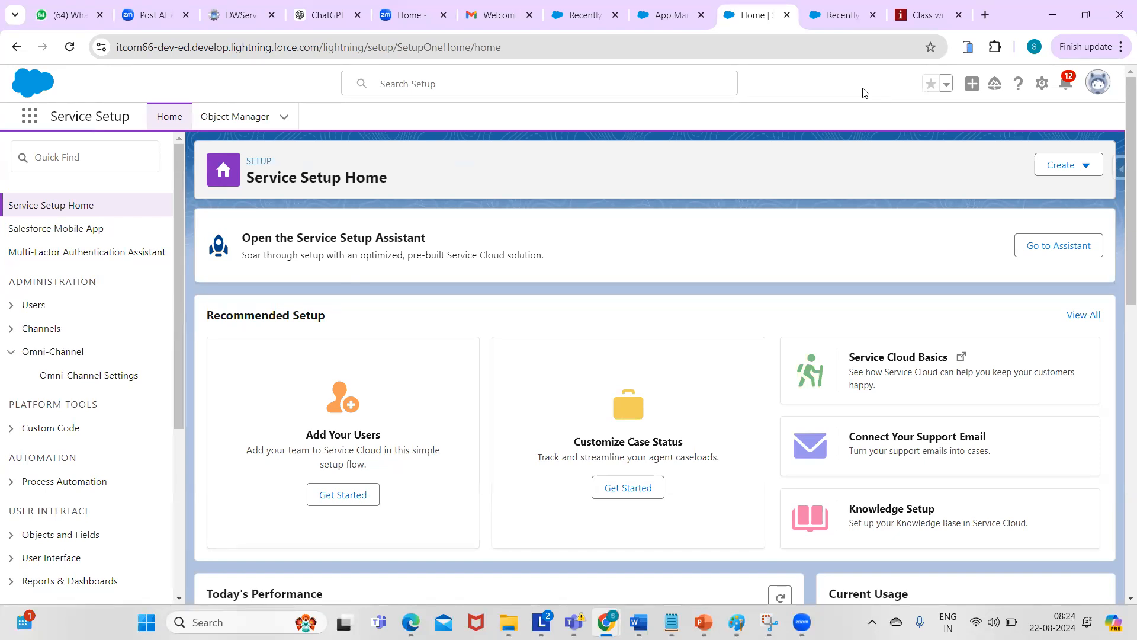
- Switch to the Sales app by searching 'sales', browse Seller Home, then search 'sales' in the App Launcher again
click(24, 121)
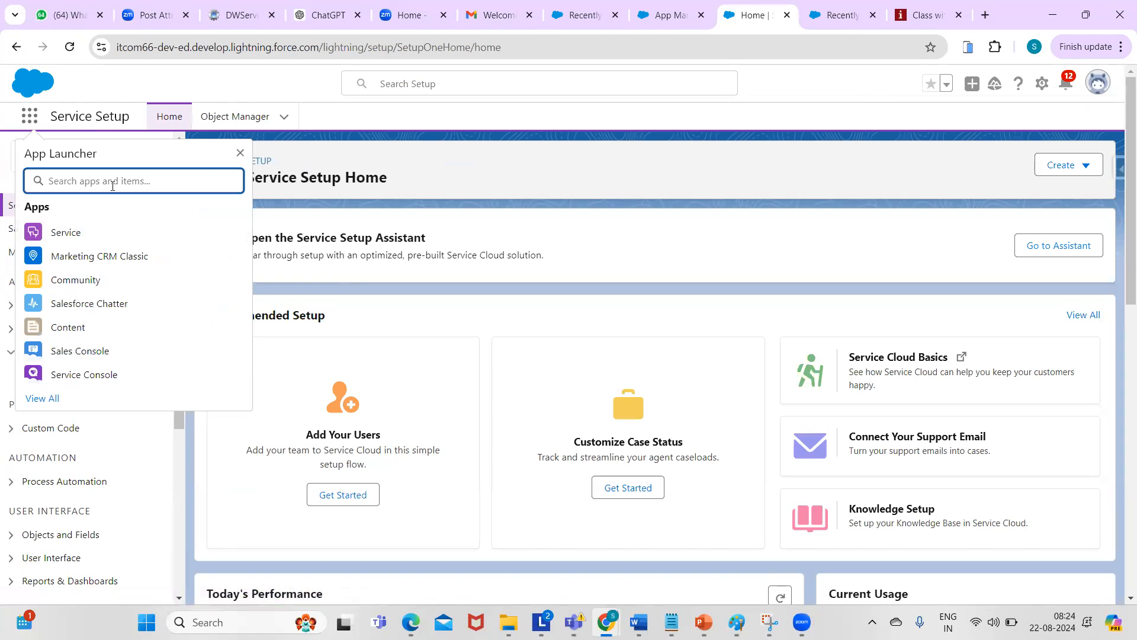
text(sales)
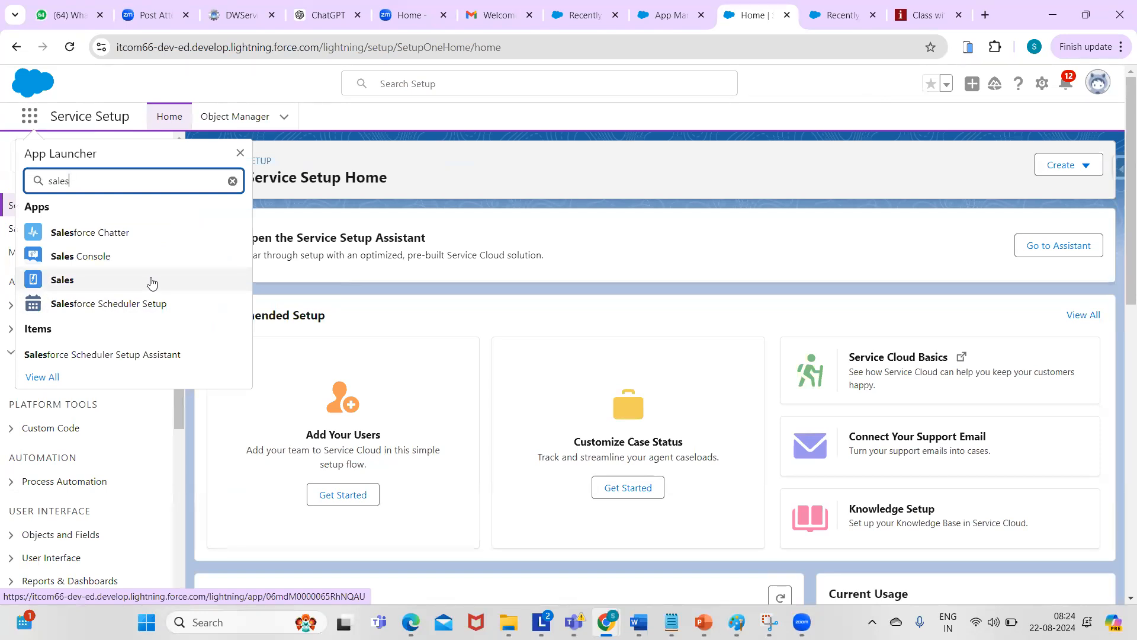
click(76, 281)
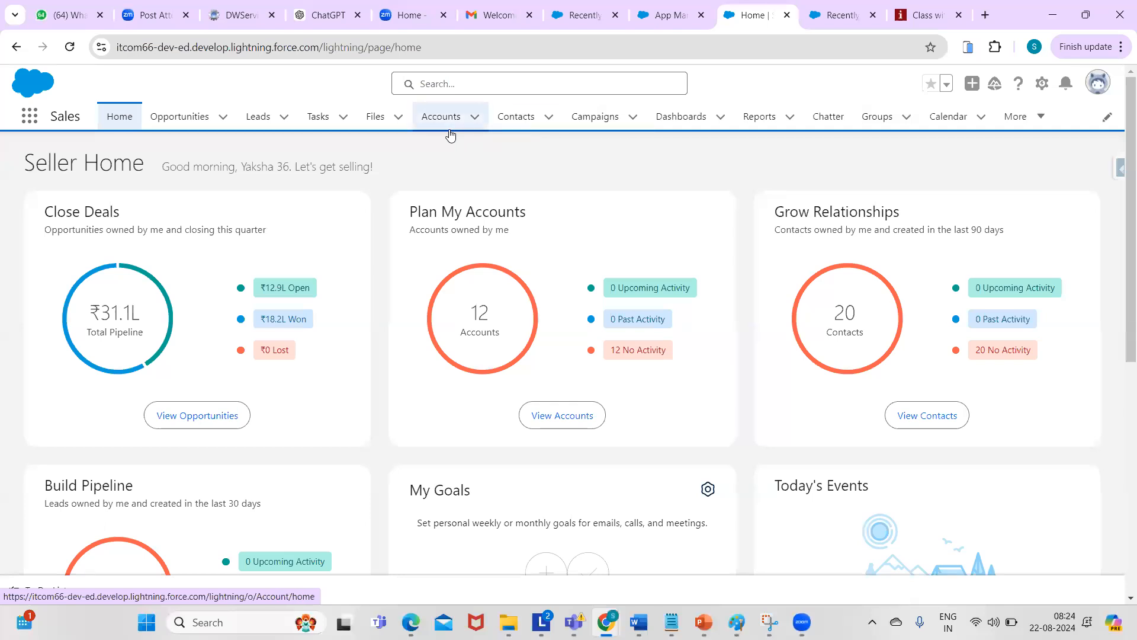
drag(1121, 209, 1121, 502)
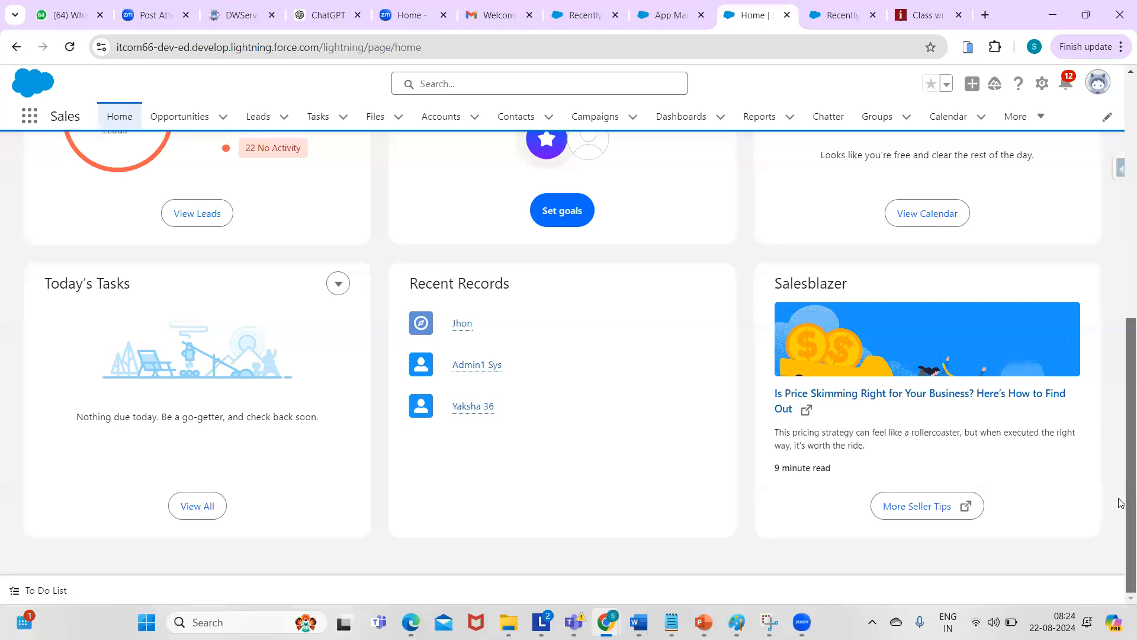
scroll(1097, 398, up, 3)
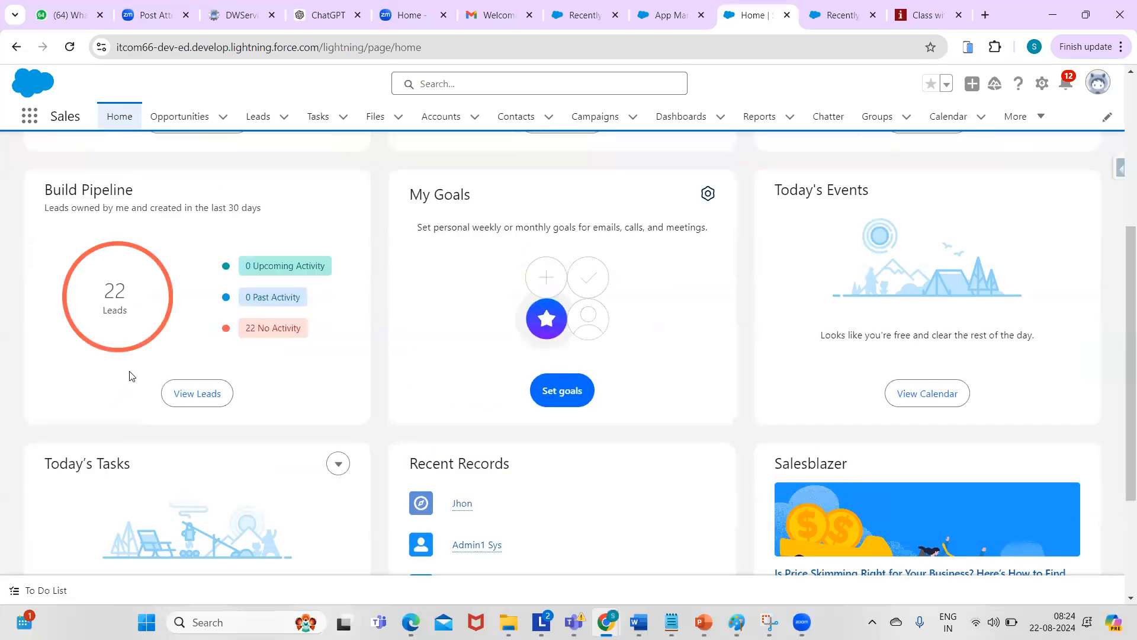
click(29, 117)
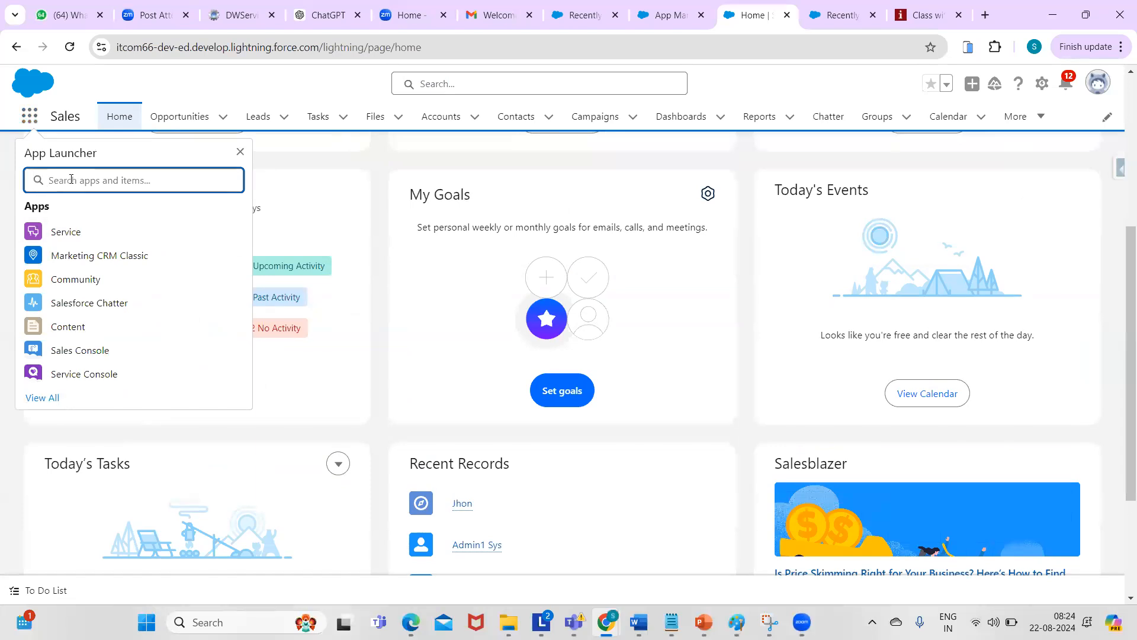
text(sales)
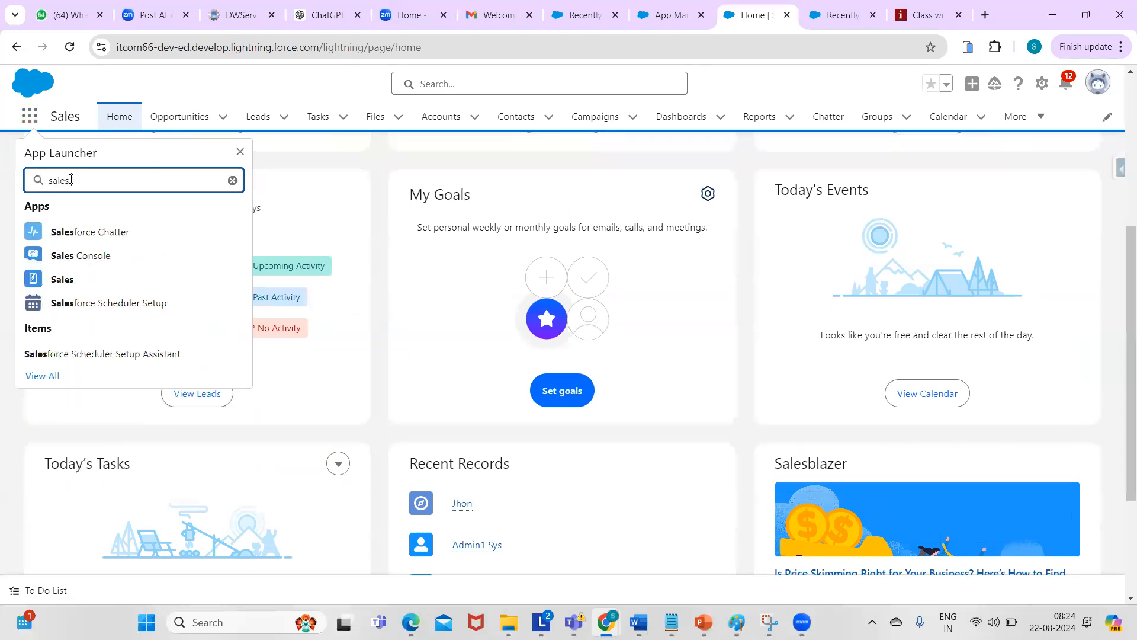
- Switch to Sales Console and look over its navigation items, dismissing the list views tip
click(73, 258)
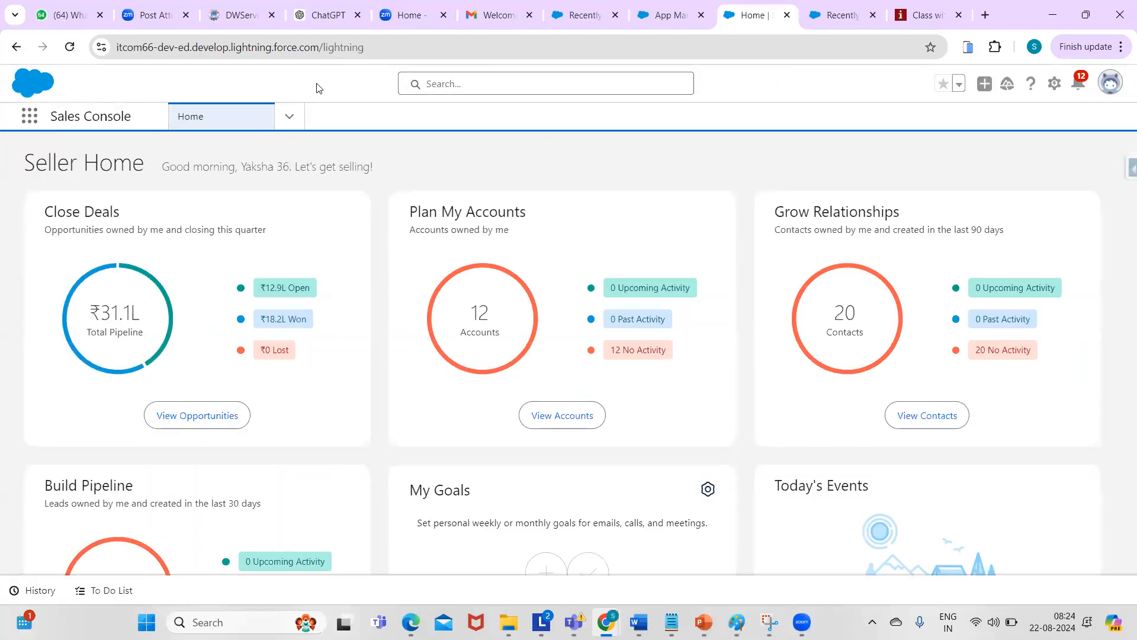
click(290, 118)
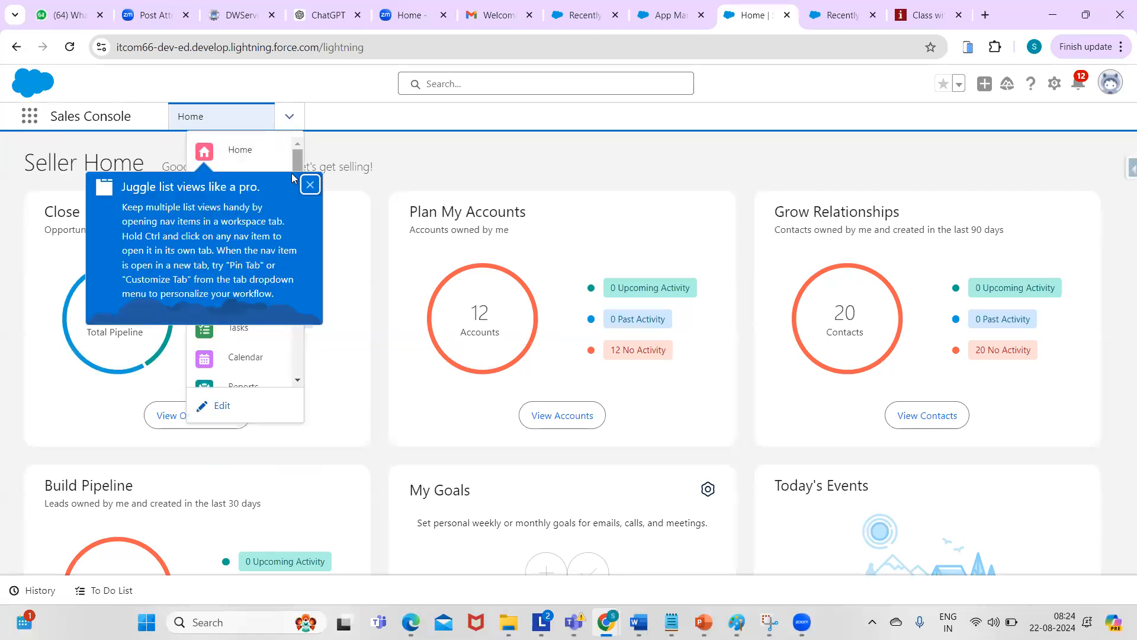
click(310, 187)
drag(299, 175, 289, 130)
drag(294, 272, 261, 102)
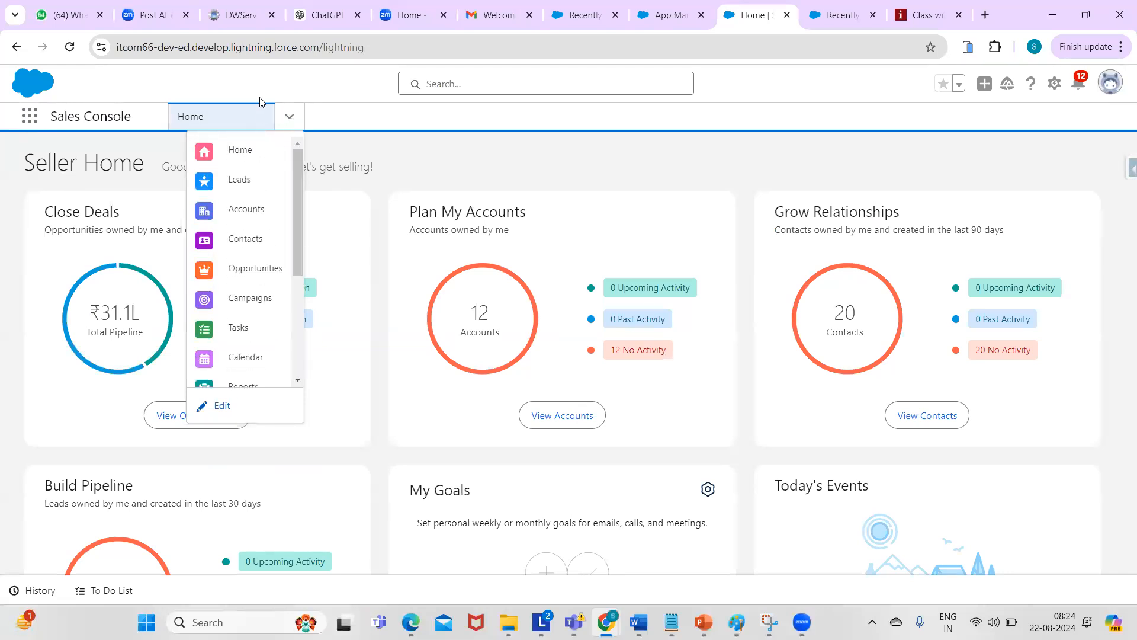
click(768, 144)
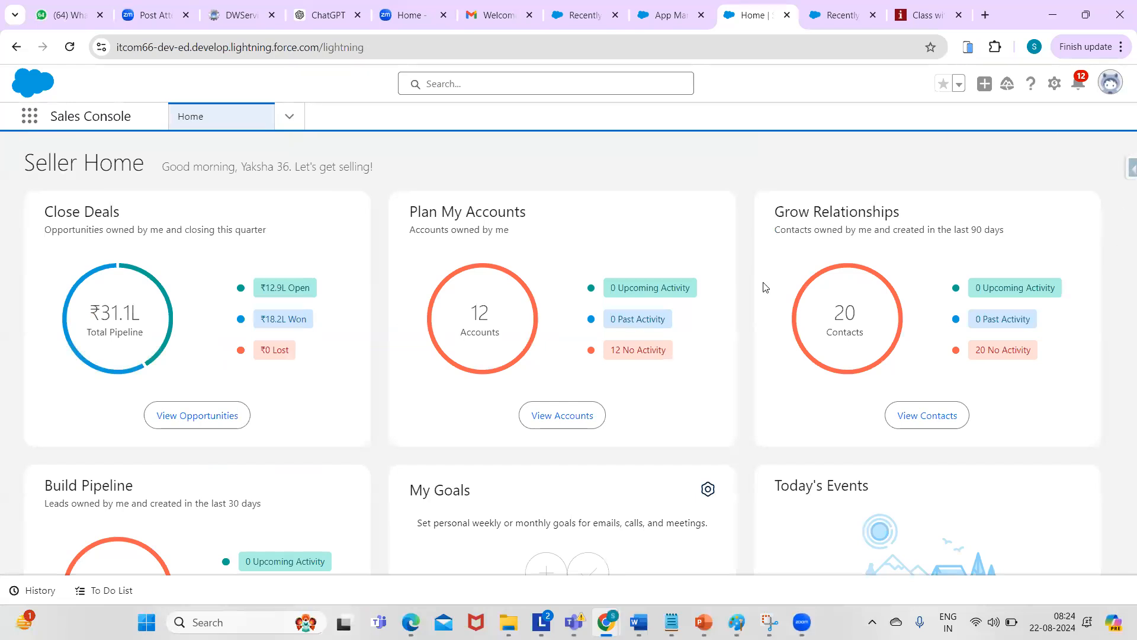
- Open the first lead's record from the Leads list
click(289, 117)
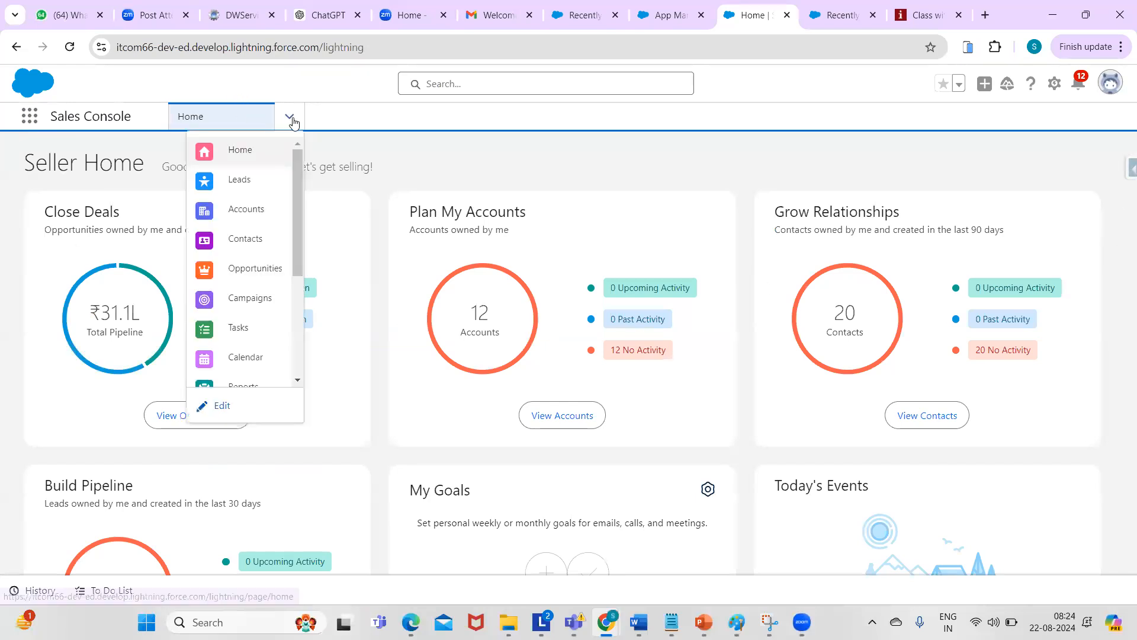
click(249, 179)
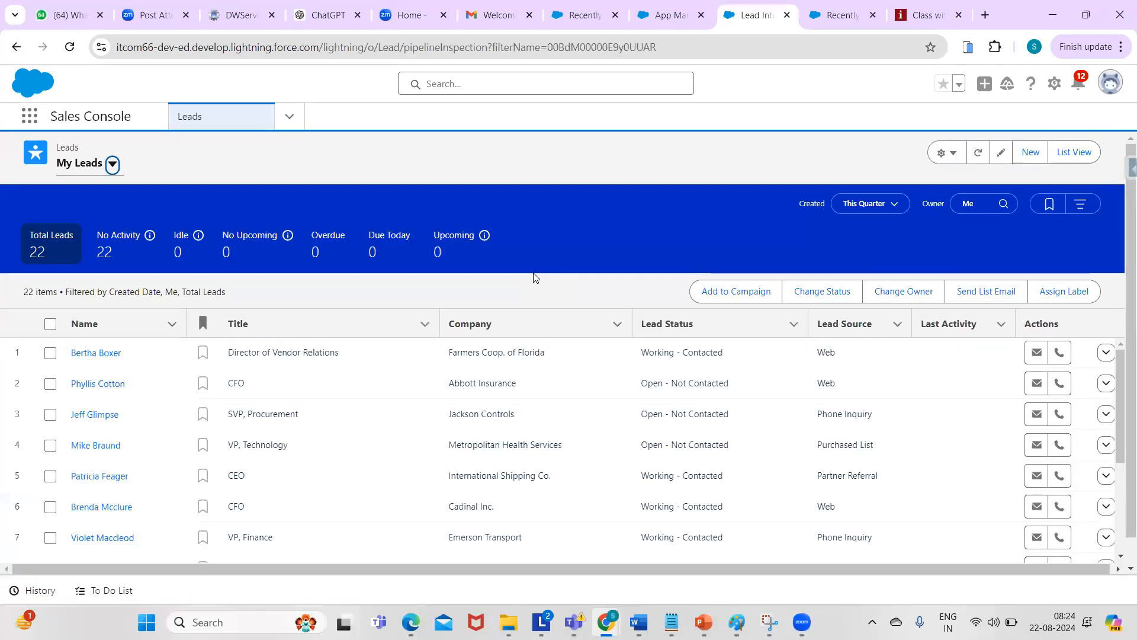
click(95, 353)
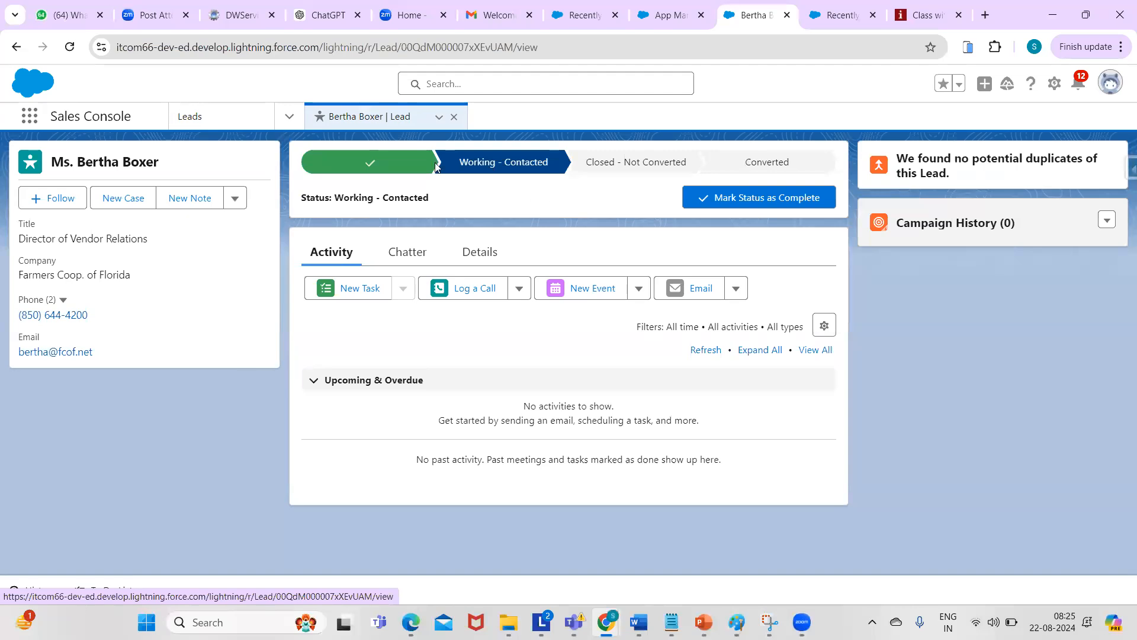
- Open the Candidates list beside the lead from the console navigation menu
click(288, 118)
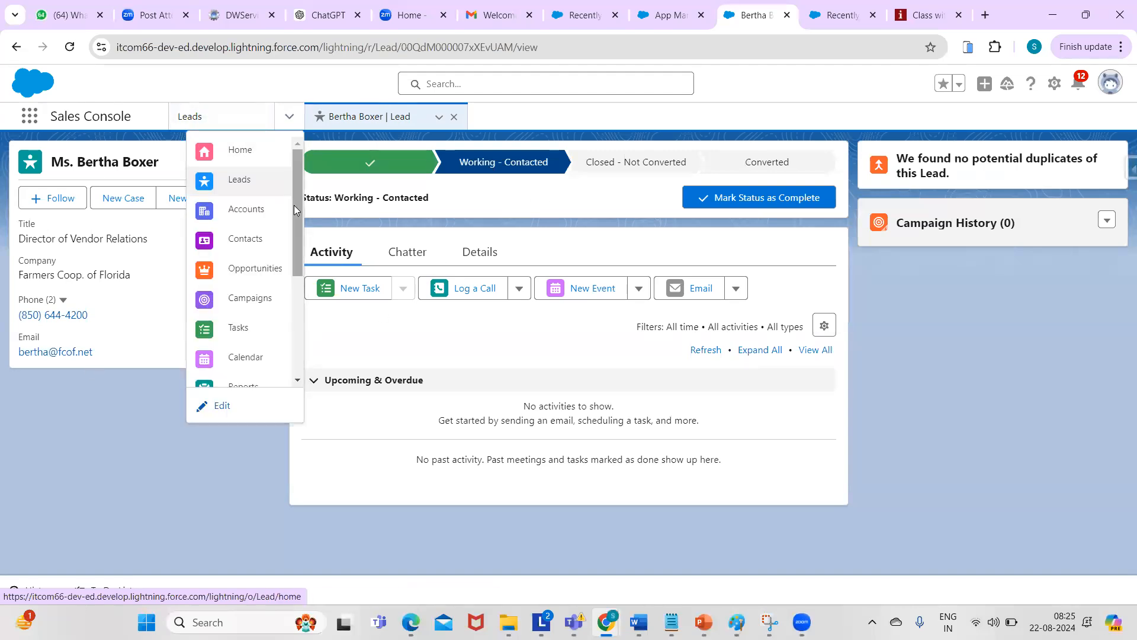
scroll(294, 205, down, 3)
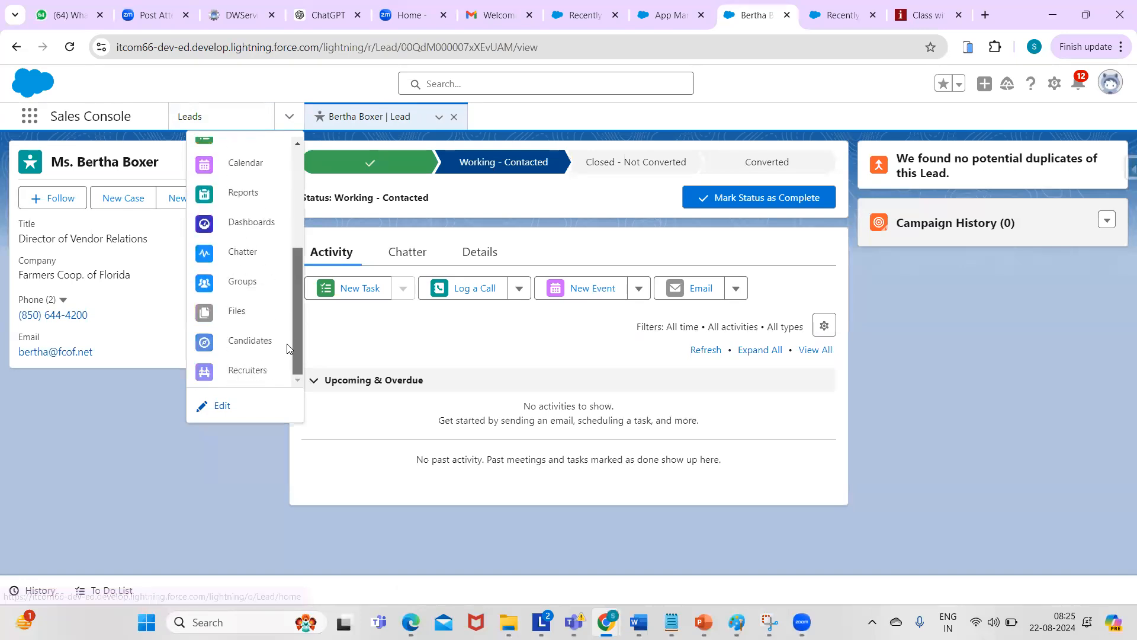
click(249, 341)
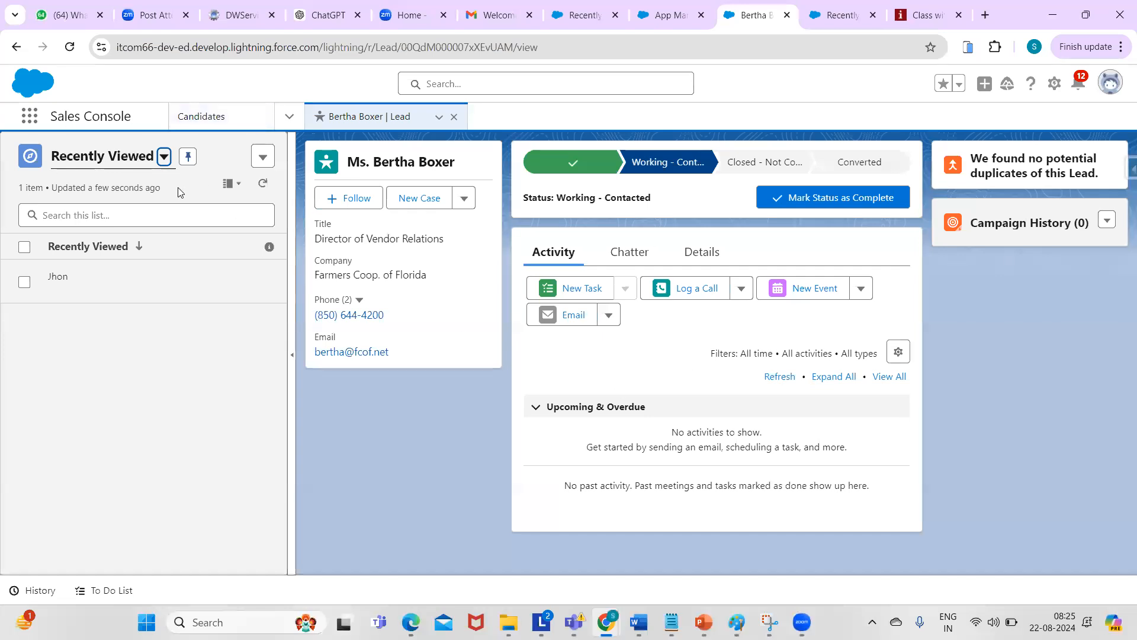
- Switch to the Sales app by searching 'sales' in the App Launcher
click(28, 118)
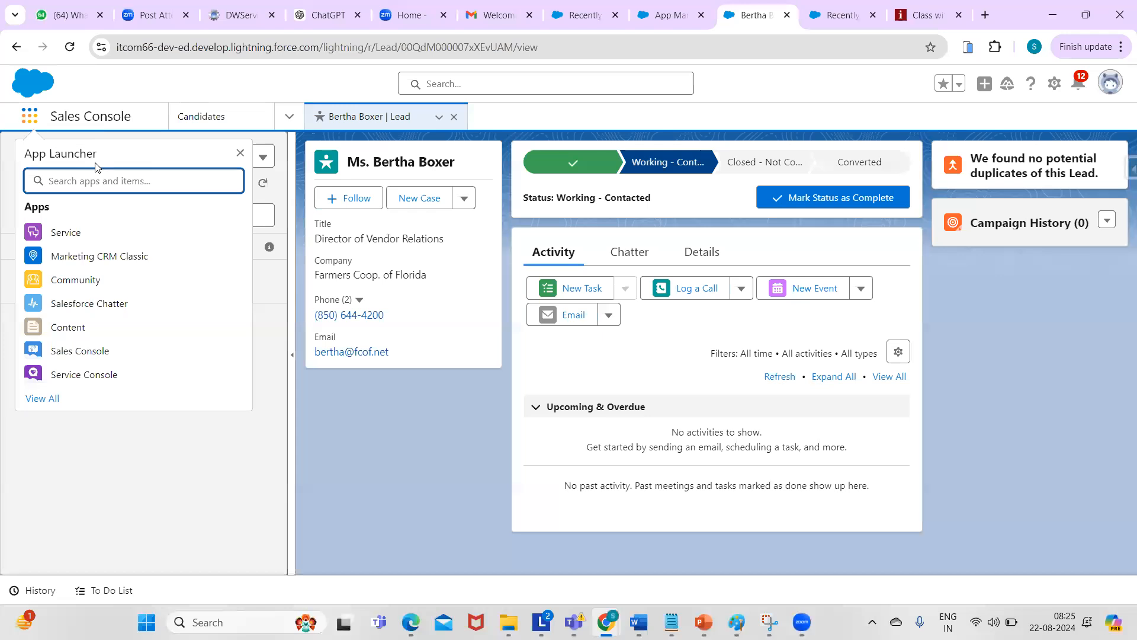
text(sales)
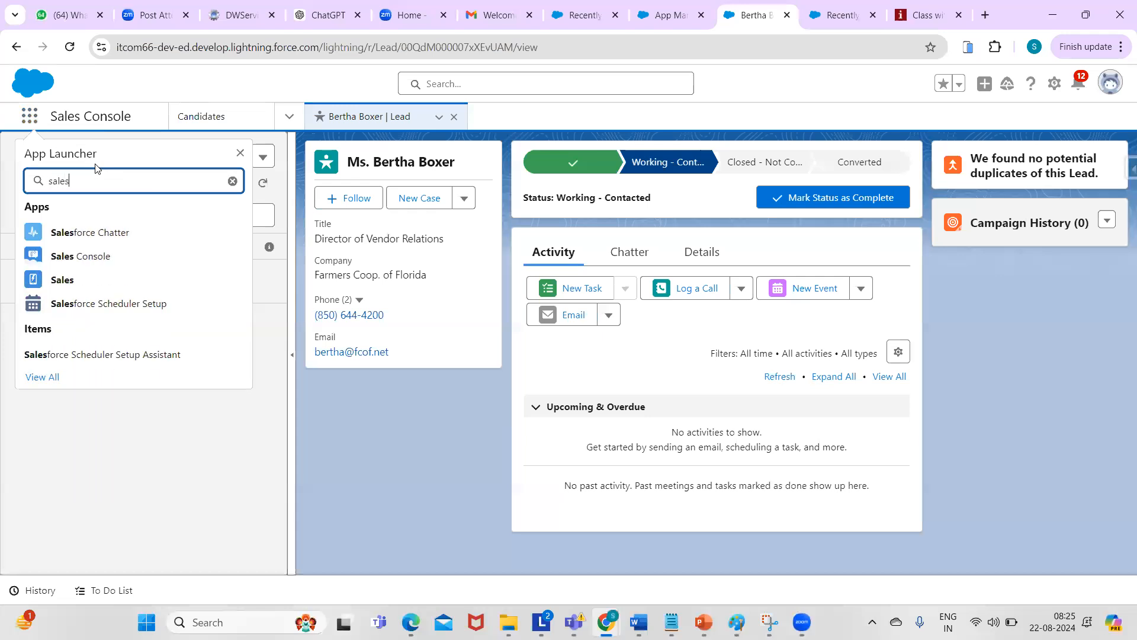
click(66, 279)
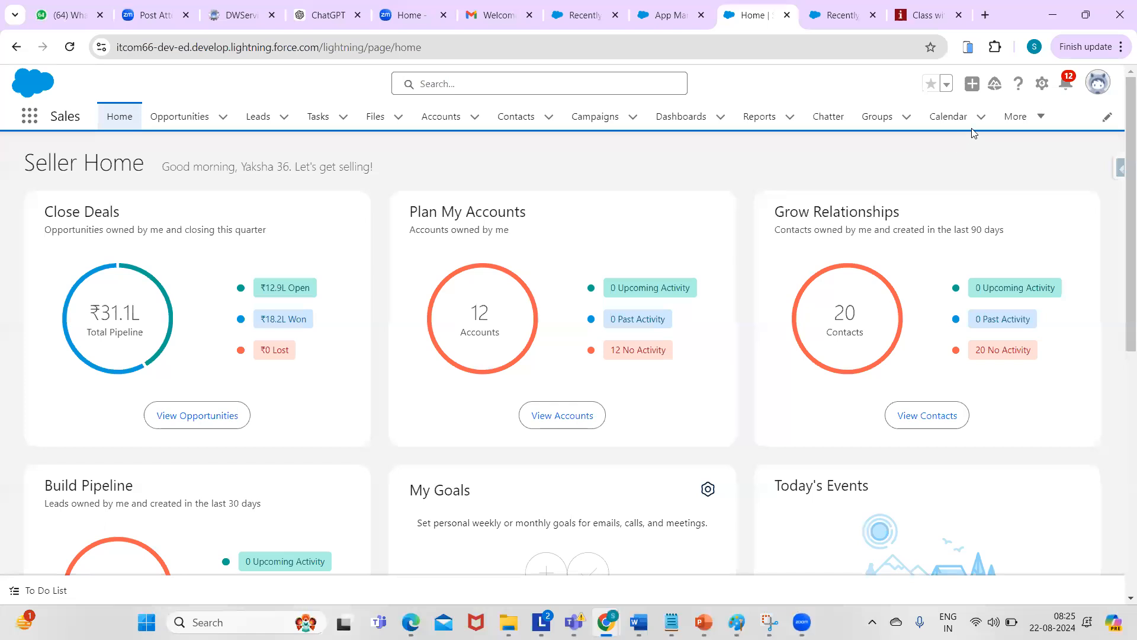
- View the Candidates tab and a recent candidate record, then return to the Notepad notes
click(1037, 118)
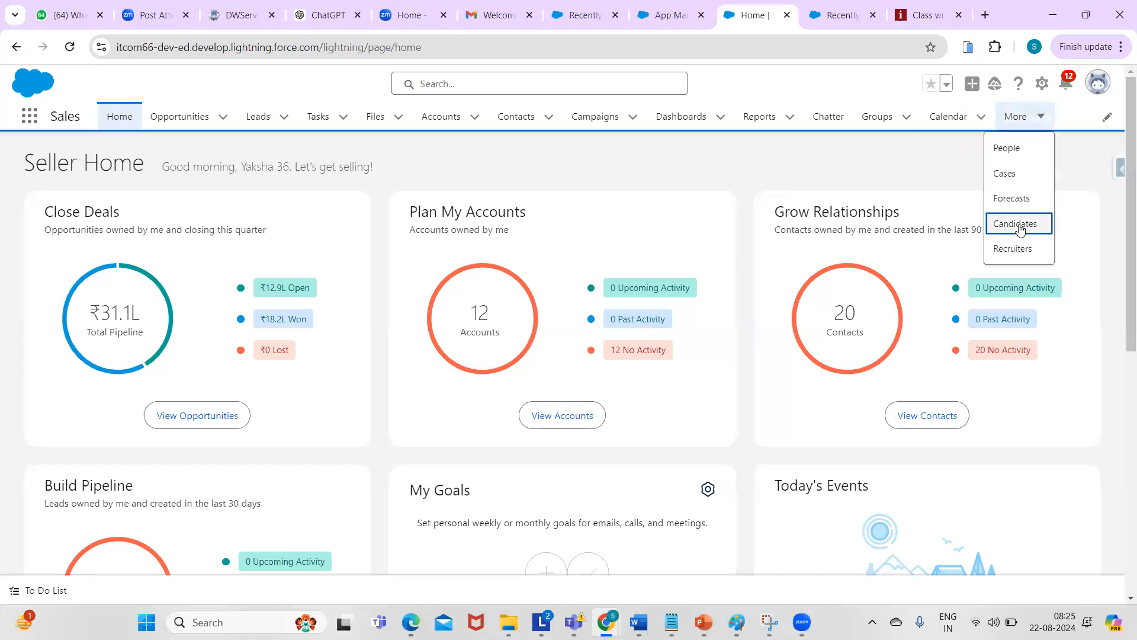
click(1016, 224)
click(83, 257)
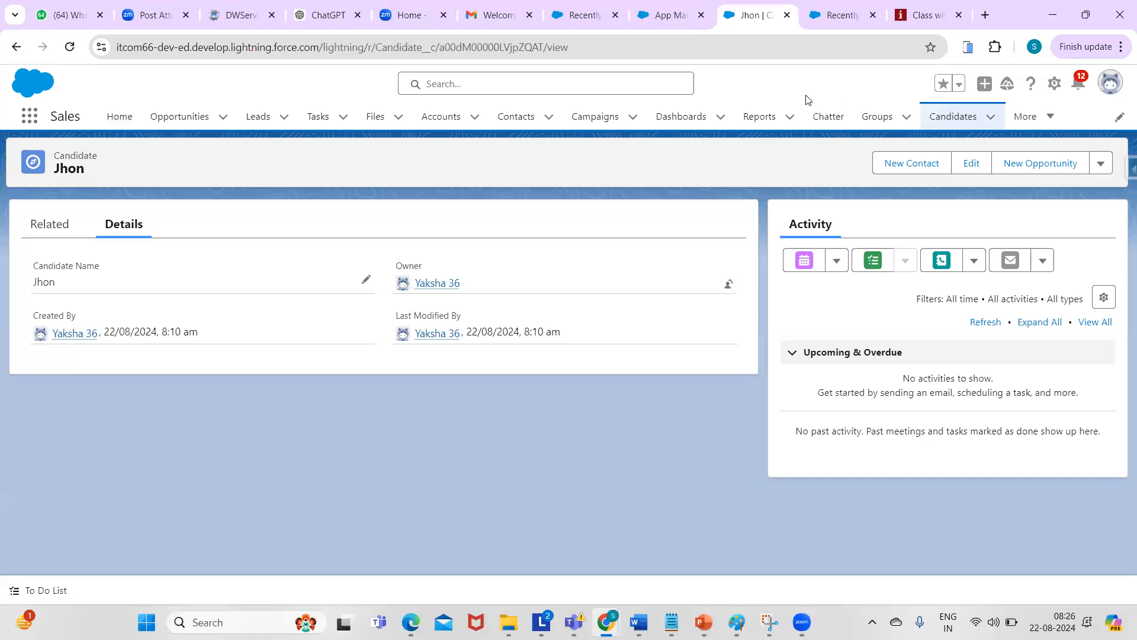
click(974, 118)
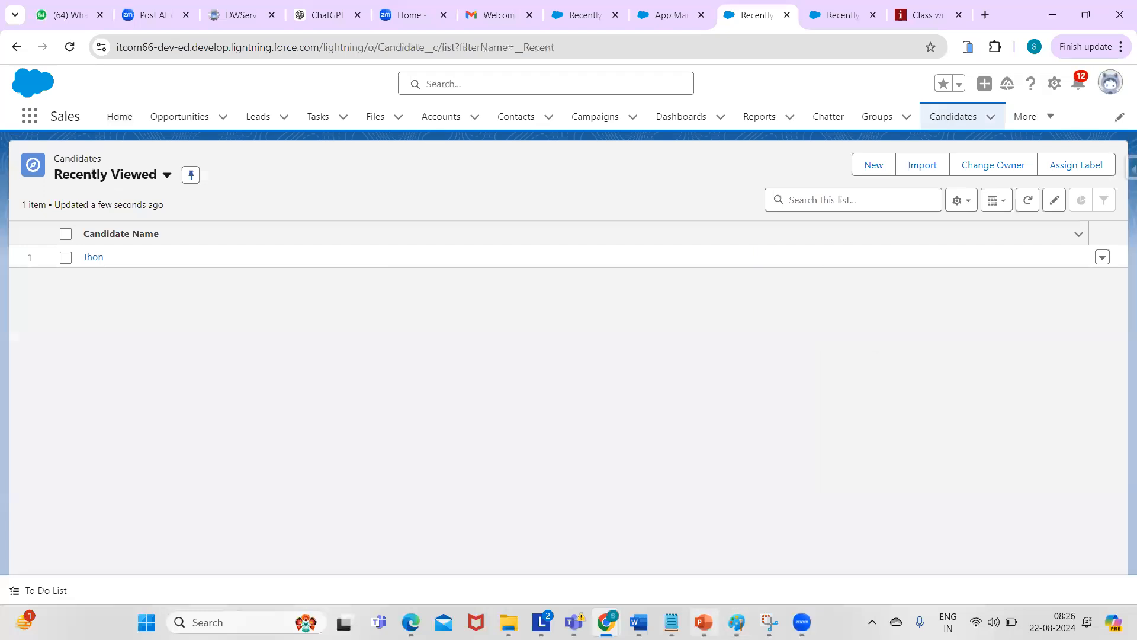
click(652, 577)
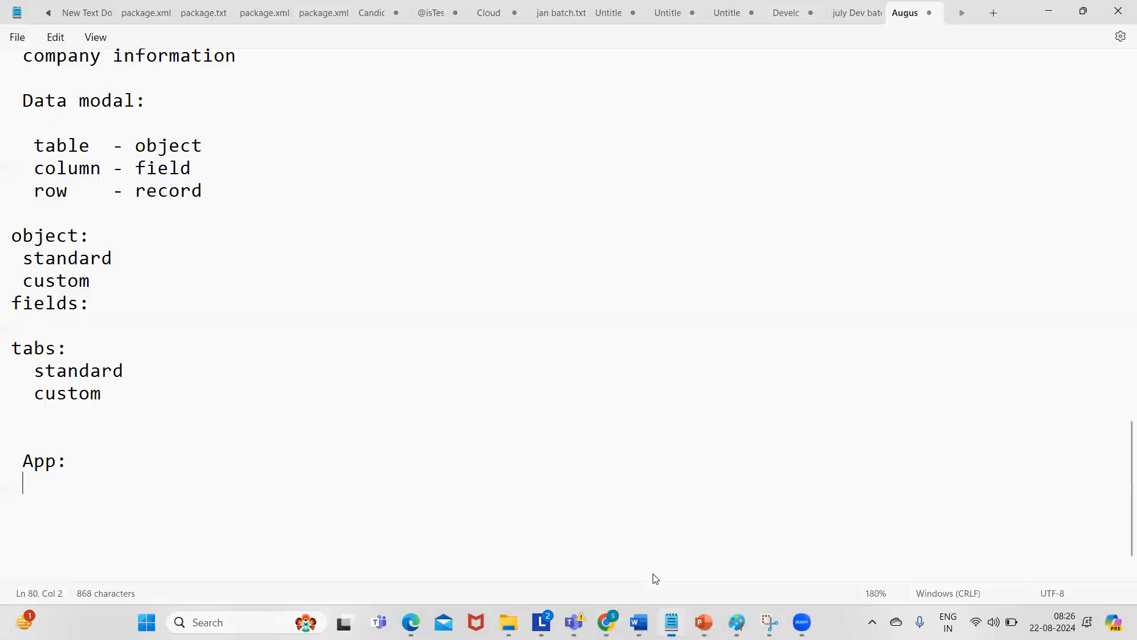
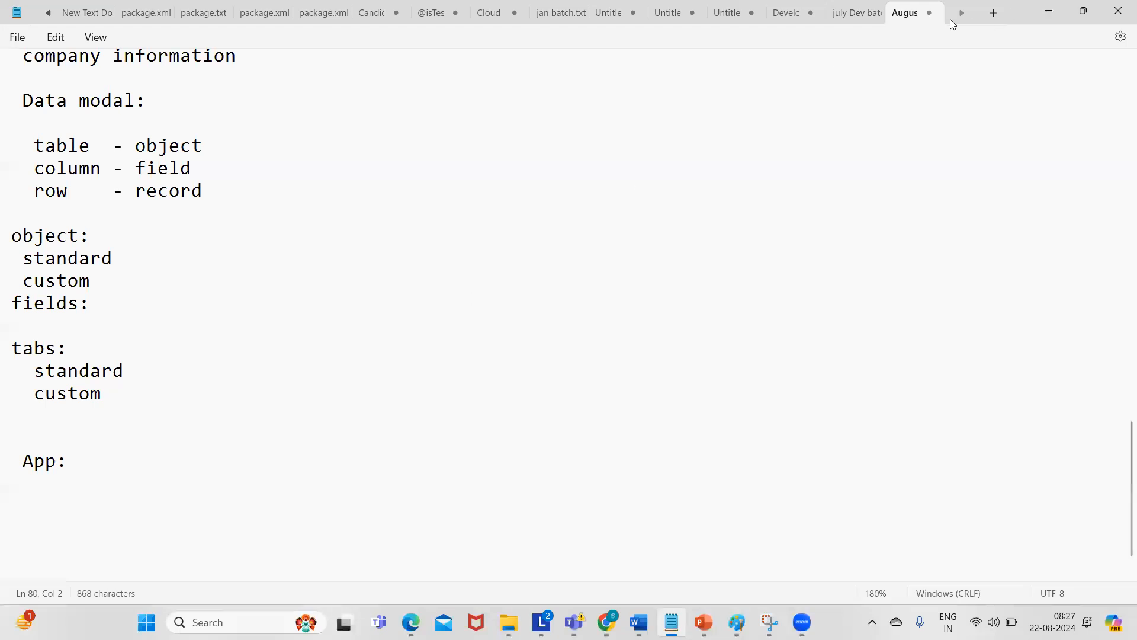
- Minimize the Notepad notes to bring the Salesforce Candidates list back into view
click(1052, 19)
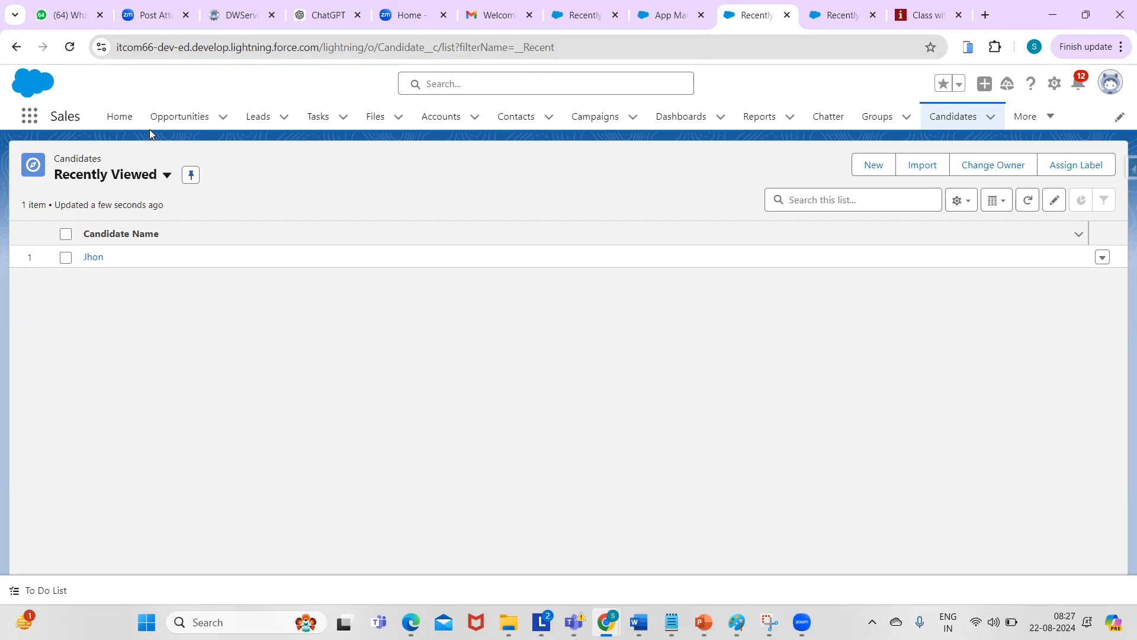
- Open the Seller Home page and scroll through it
click(118, 117)
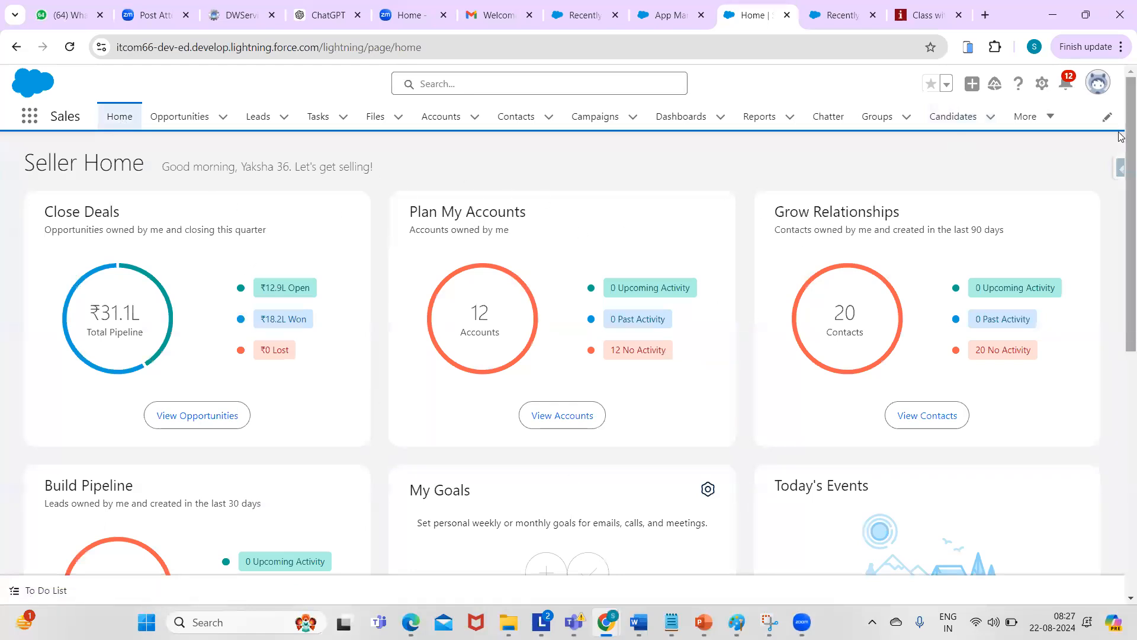
scroll(1121, 136, down, 8)
scroll(1121, 127, up, 7)
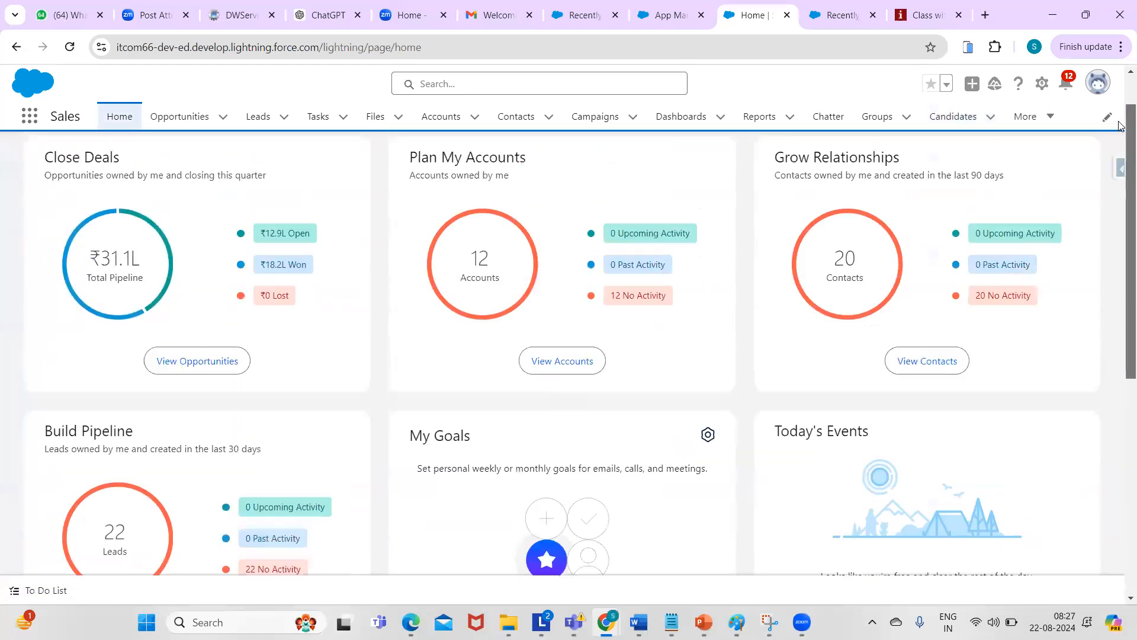
drag(1121, 126, 1121, 111)
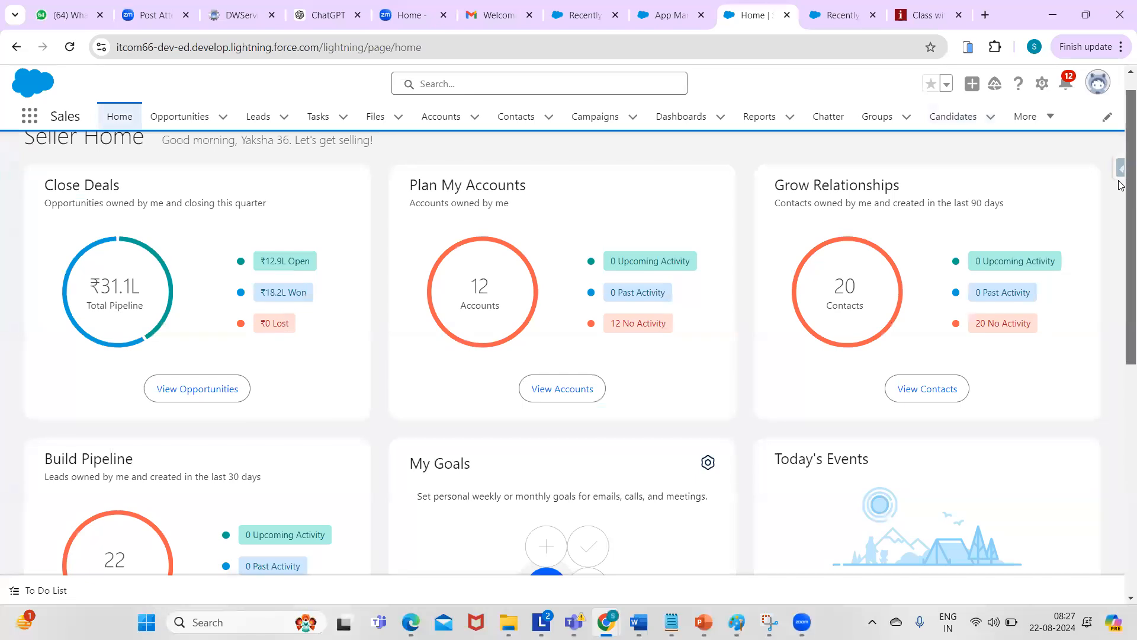
scroll(1121, 186, up, 1)
scroll(1121, 191, down, 3)
scroll(1121, 190, up, 3)
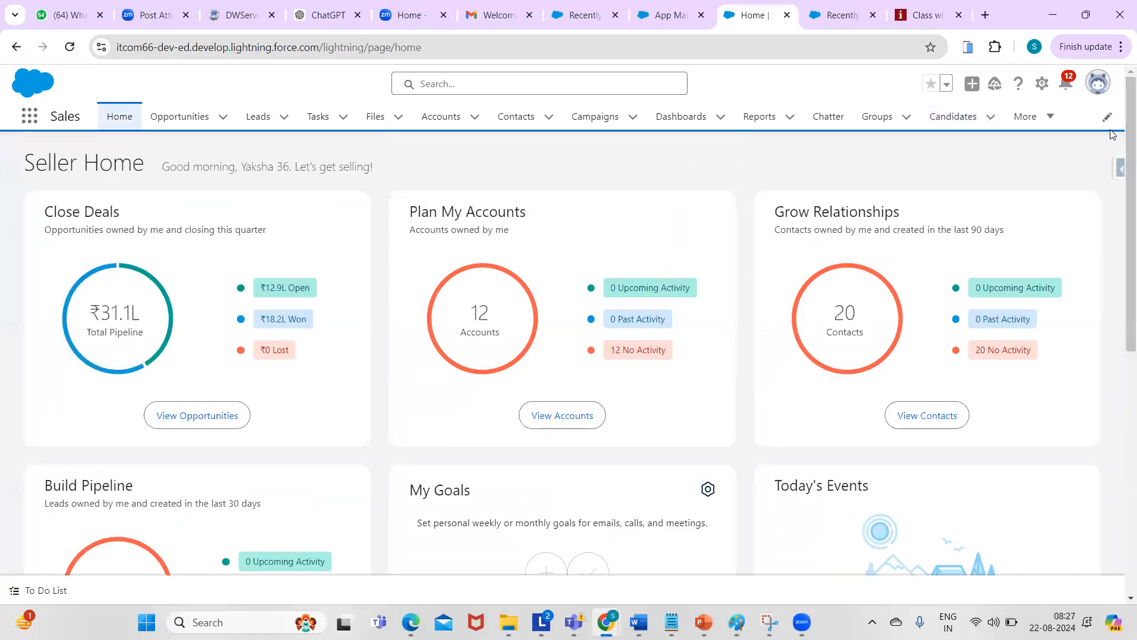
- Visit the Accounts list, then open the only candidate's record from Candidates
click(441, 118)
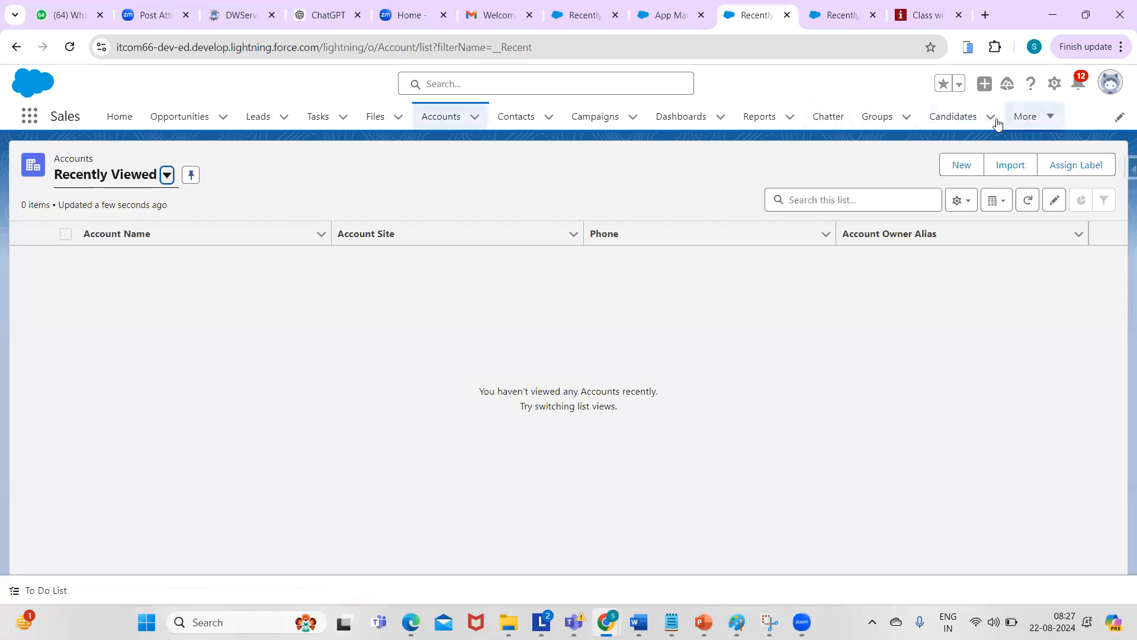
click(951, 118)
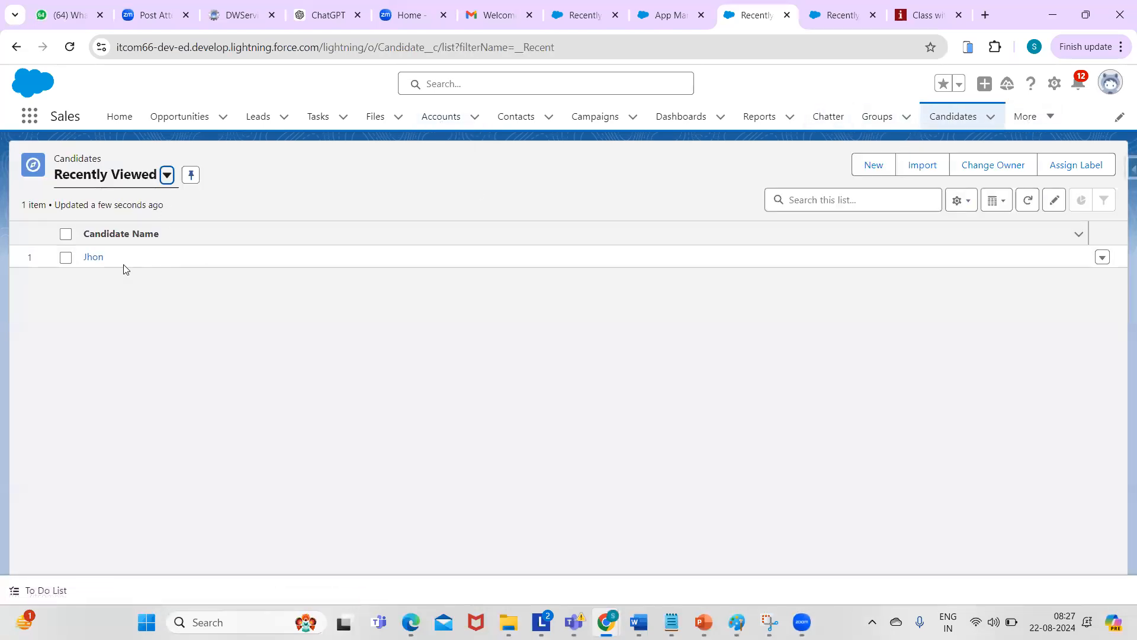
click(96, 258)
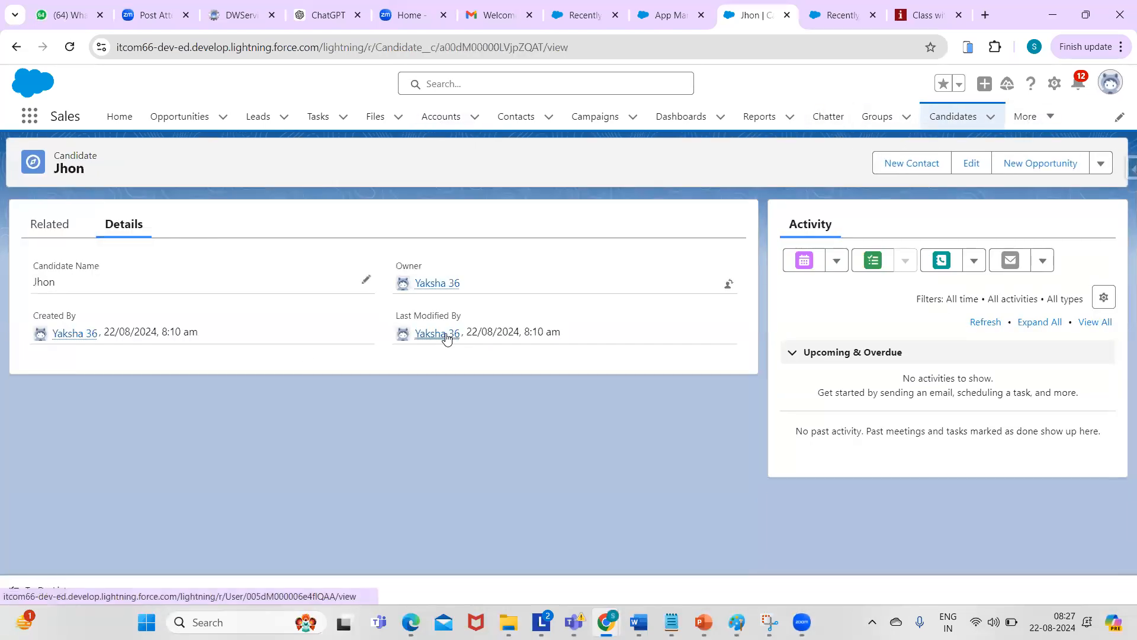
mouse_move(446, 333)
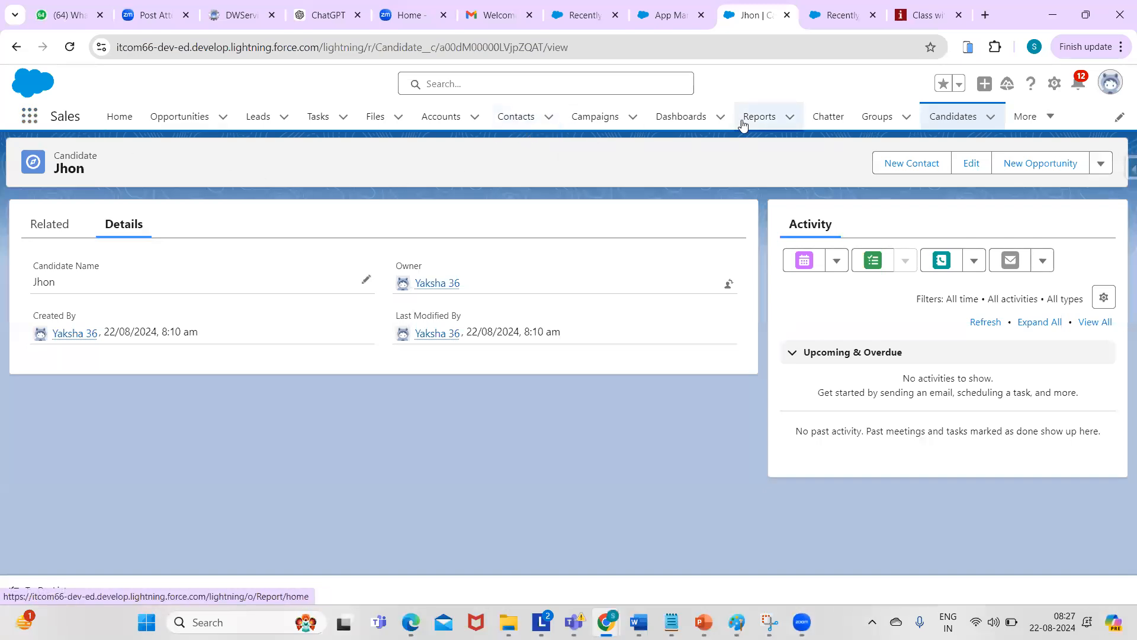
- Return to the Accounts Recently Viewed list and reload it
click(438, 125)
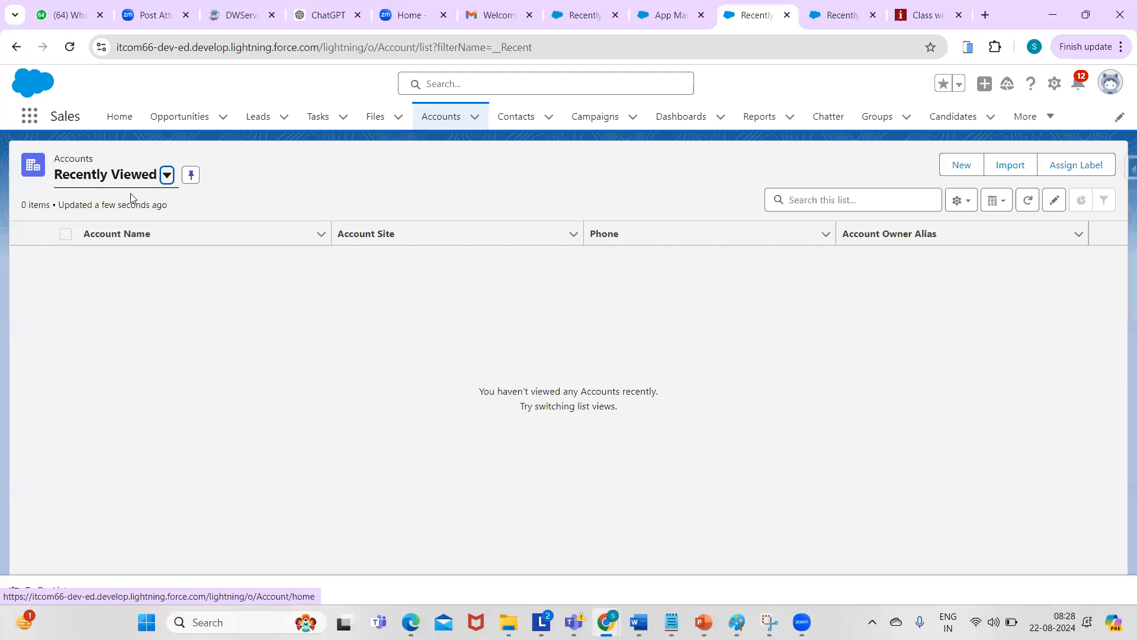
click(456, 120)
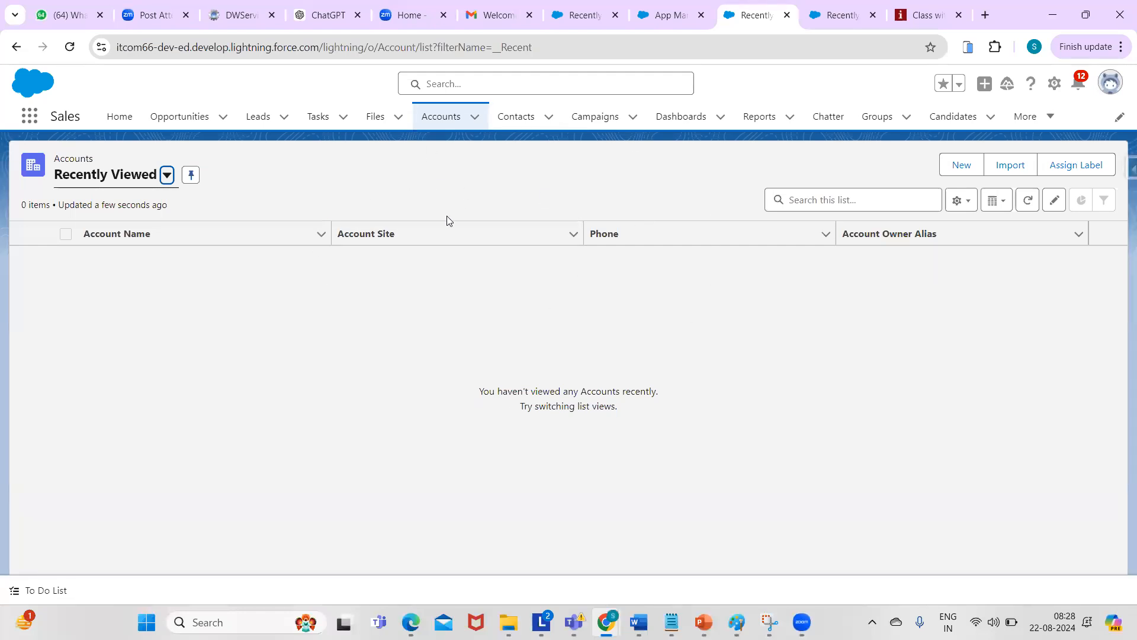
click(516, 200)
- Copy the standard and custom lines from tabs: into the notes under App:, fixing indentation
key(alt+Tab)
key(Return)
drag(22, 371, 152, 396)
key(ctrl+c)
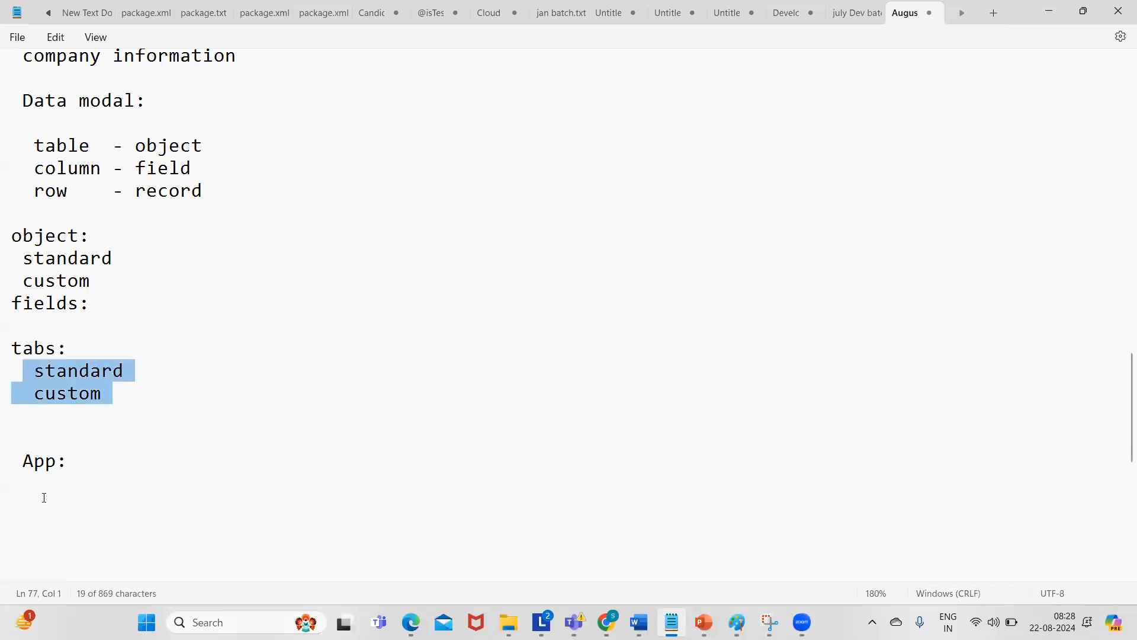
click(30, 491)
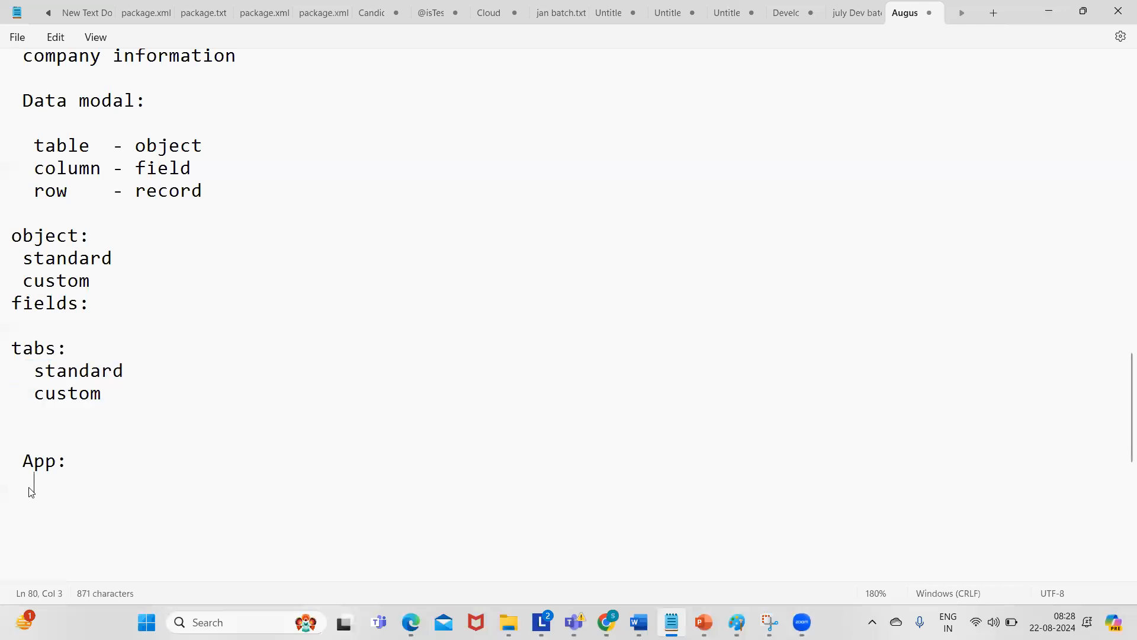
key(ctrl+v)
click(45, 489)
key(BackSpace)
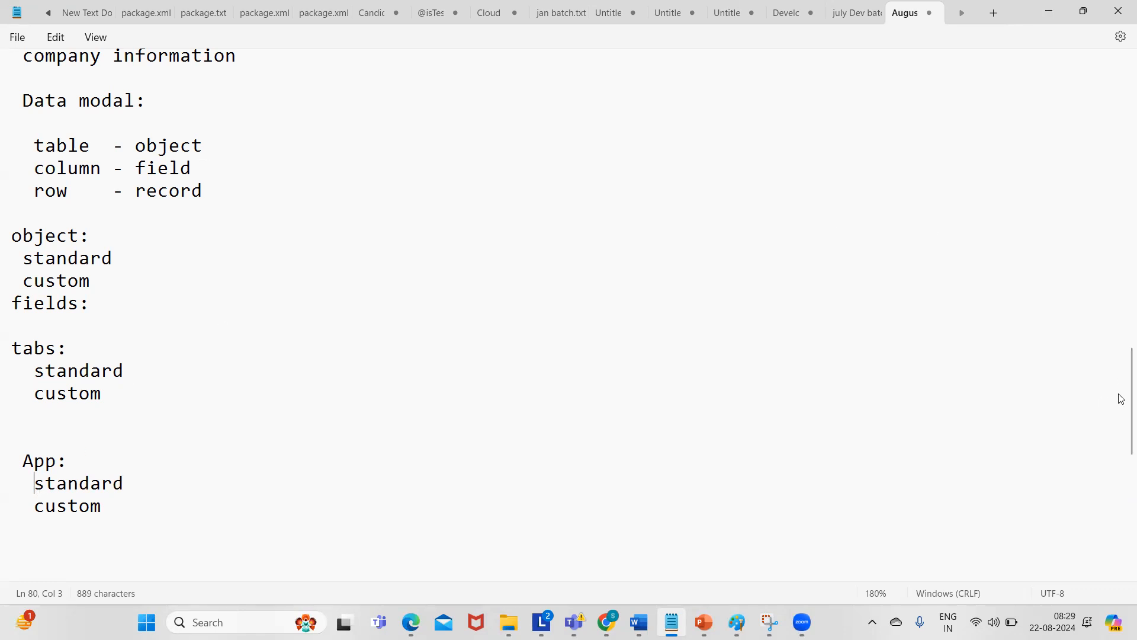
- Select the word 'fields' in the notes, then minimize Notepad back to the Accounts page
mouse_move(1123, 398)
mouse_down()
mouse_move(1121, 346)
mouse_move(1120, 414)
mouse_up()
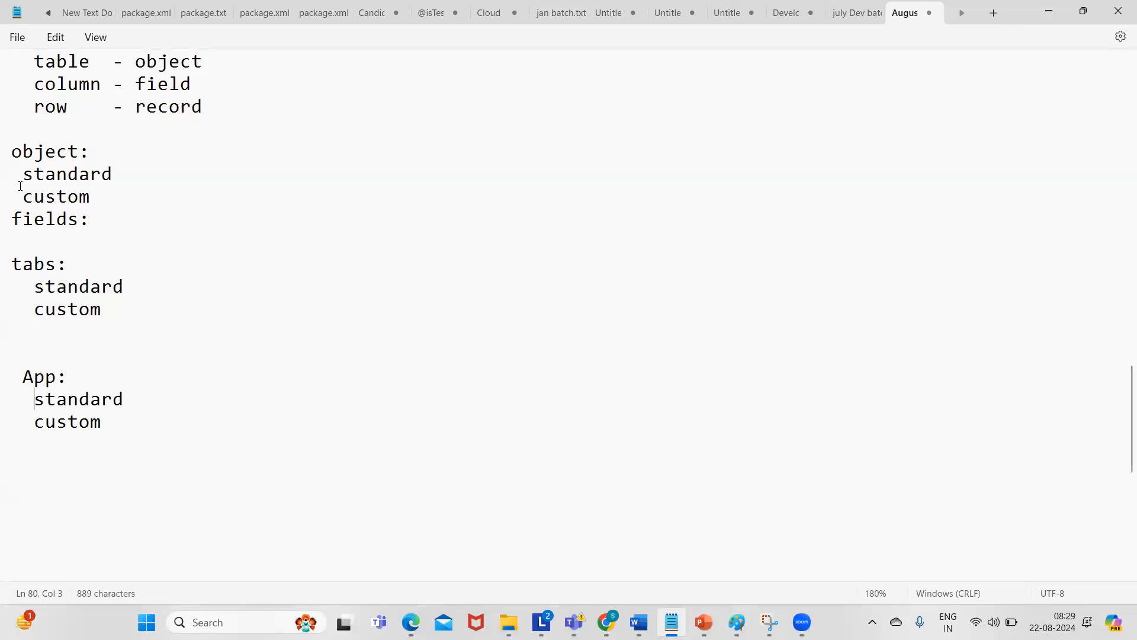
double_click(30, 220)
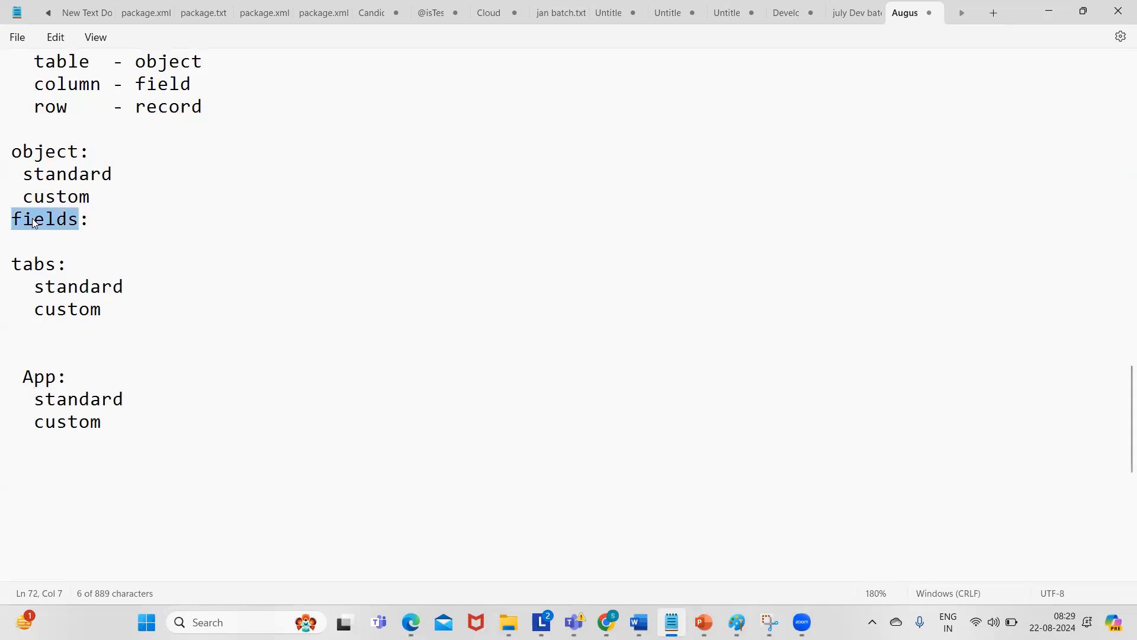
click(1052, 12)
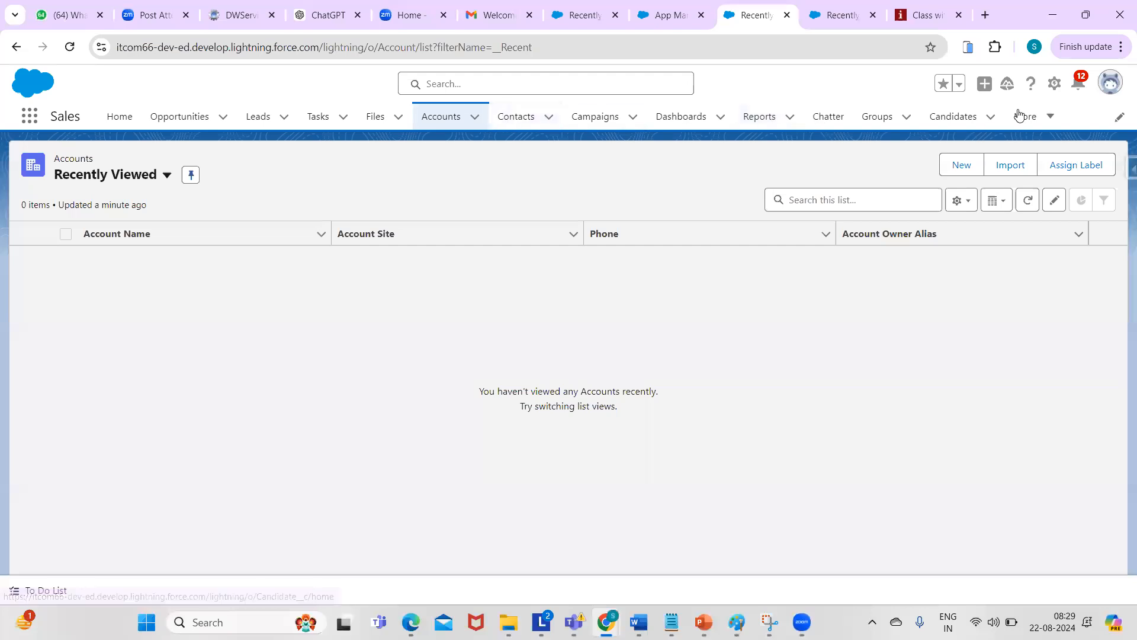
- Open Setup's App Manager, revisit the Accounts and Candidates lists, then return to App Manager
click(1056, 91)
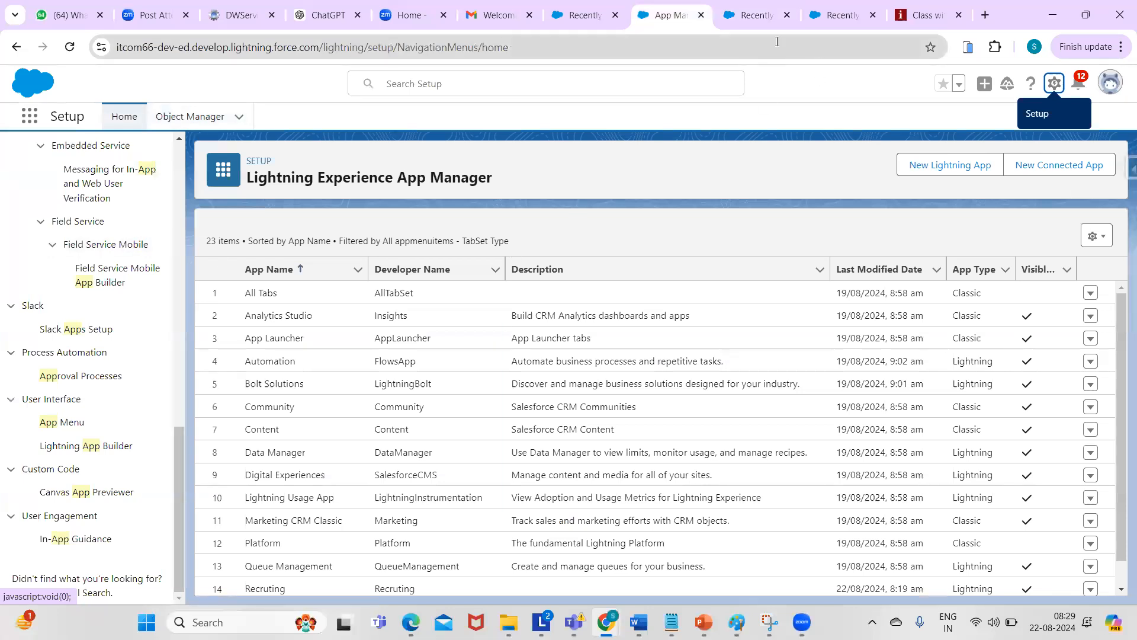
click(752, 17)
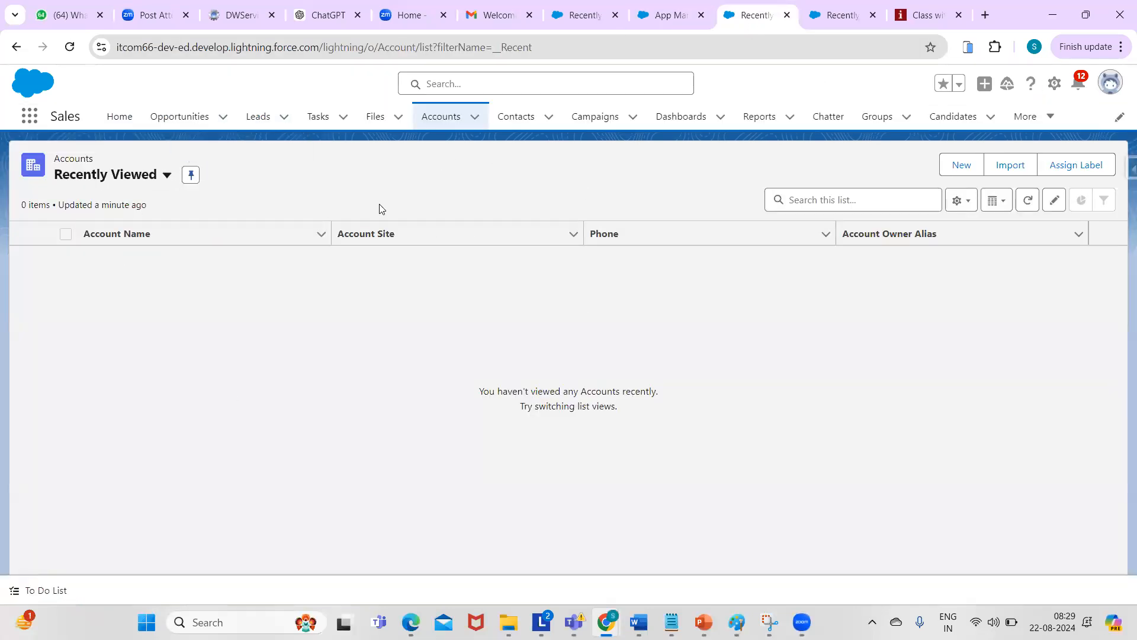
click(446, 116)
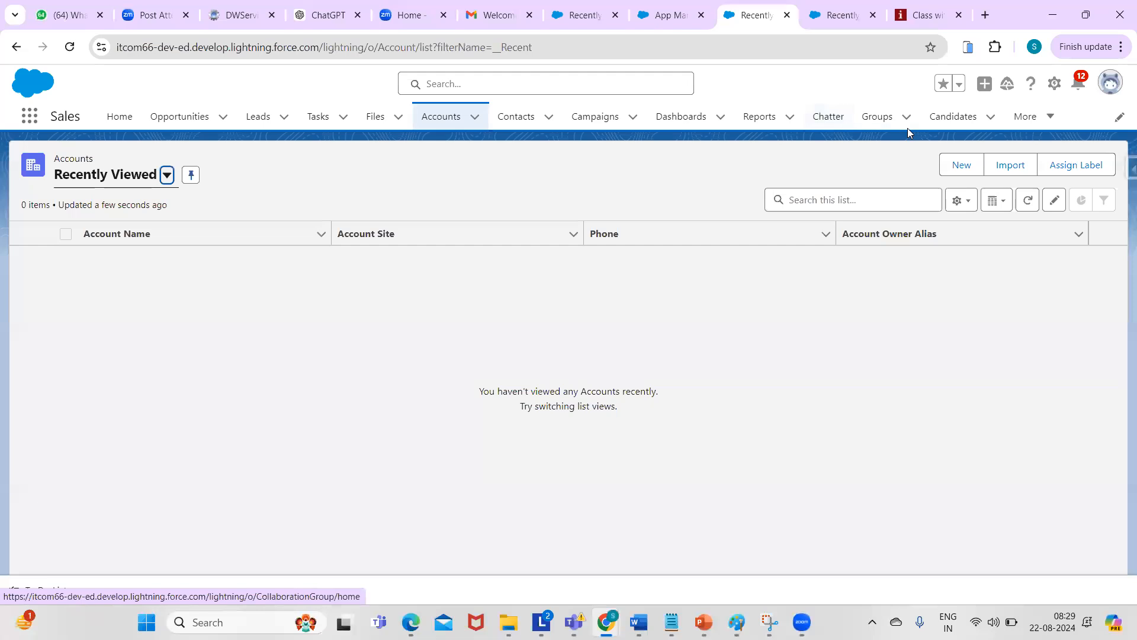
click(943, 114)
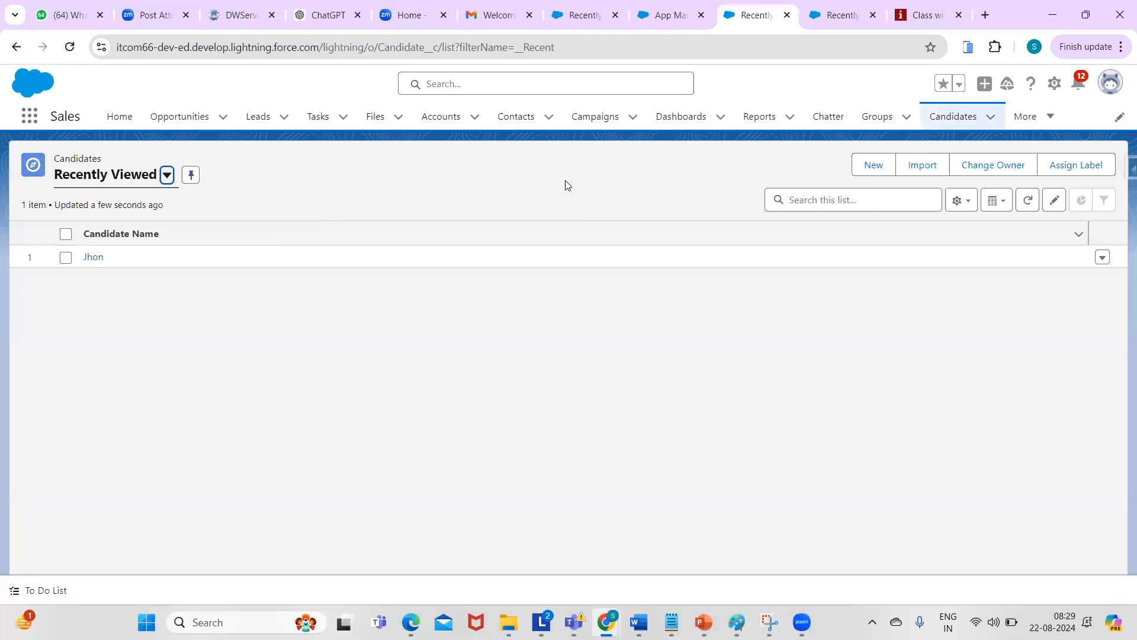
click(663, 15)
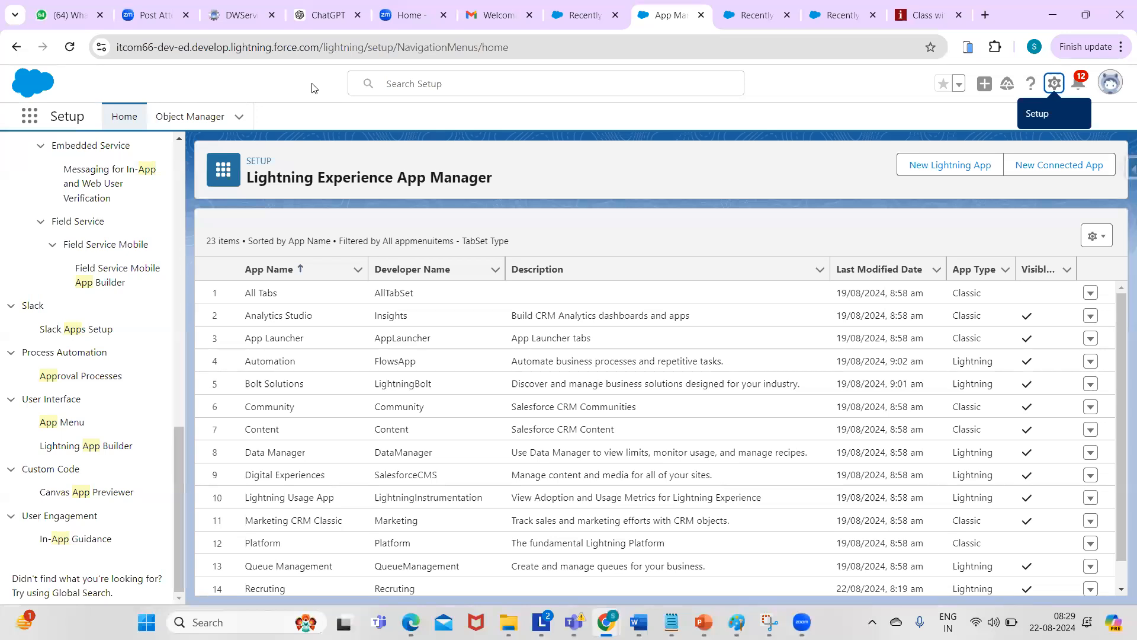
- Find the Candidate object in Object Manager with 'can', check its Deleted Fields, and start a New field
click(197, 120)
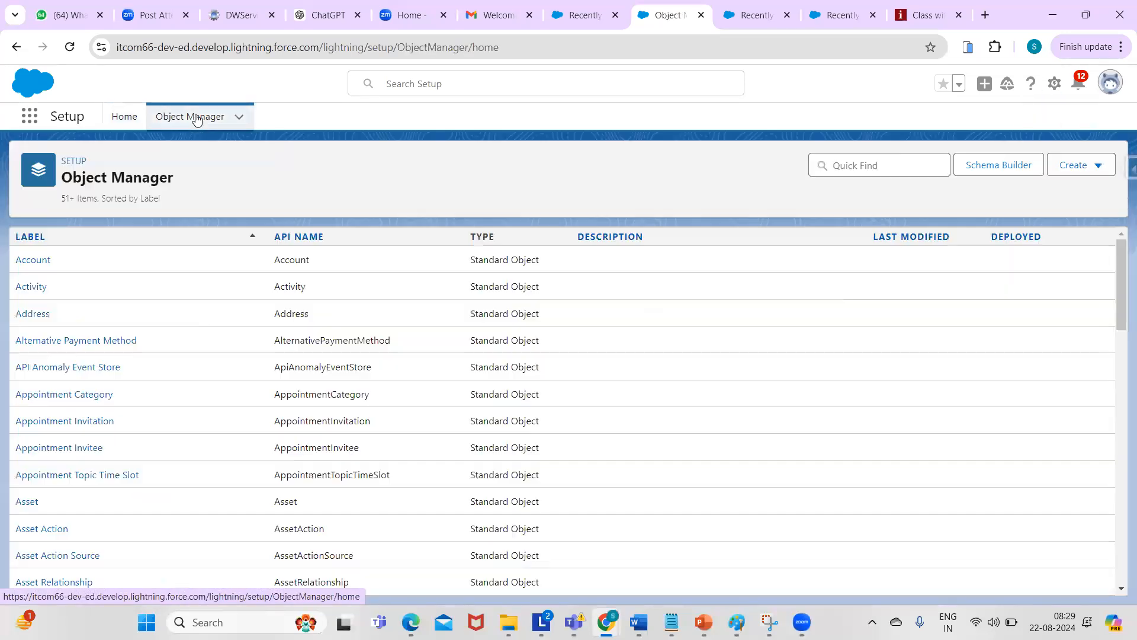
click(866, 168)
text(can)
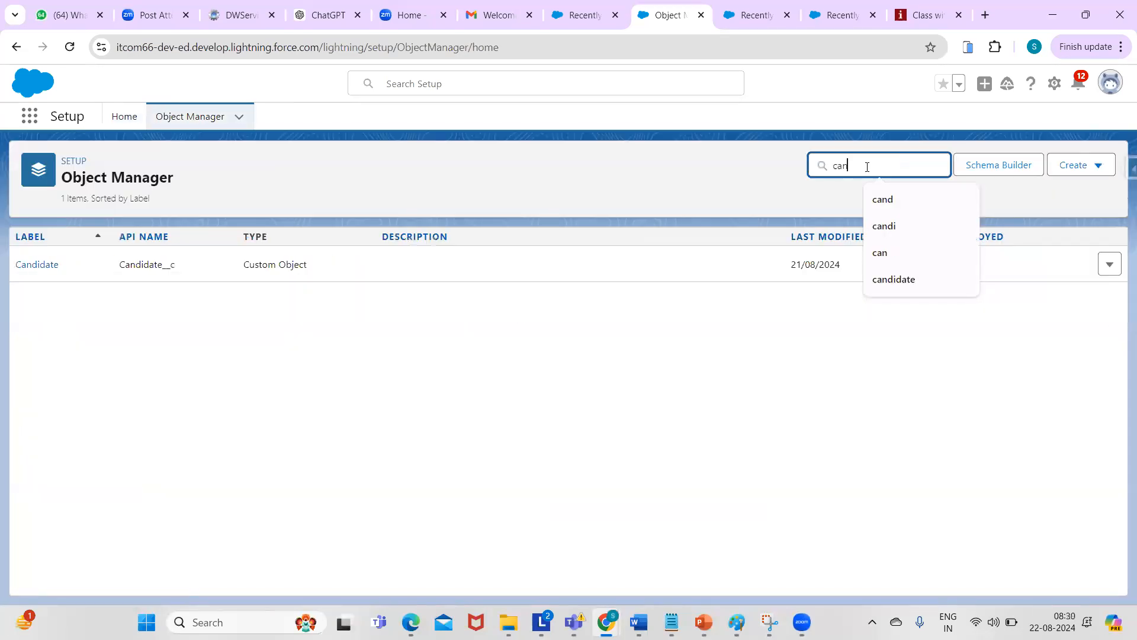
click(48, 264)
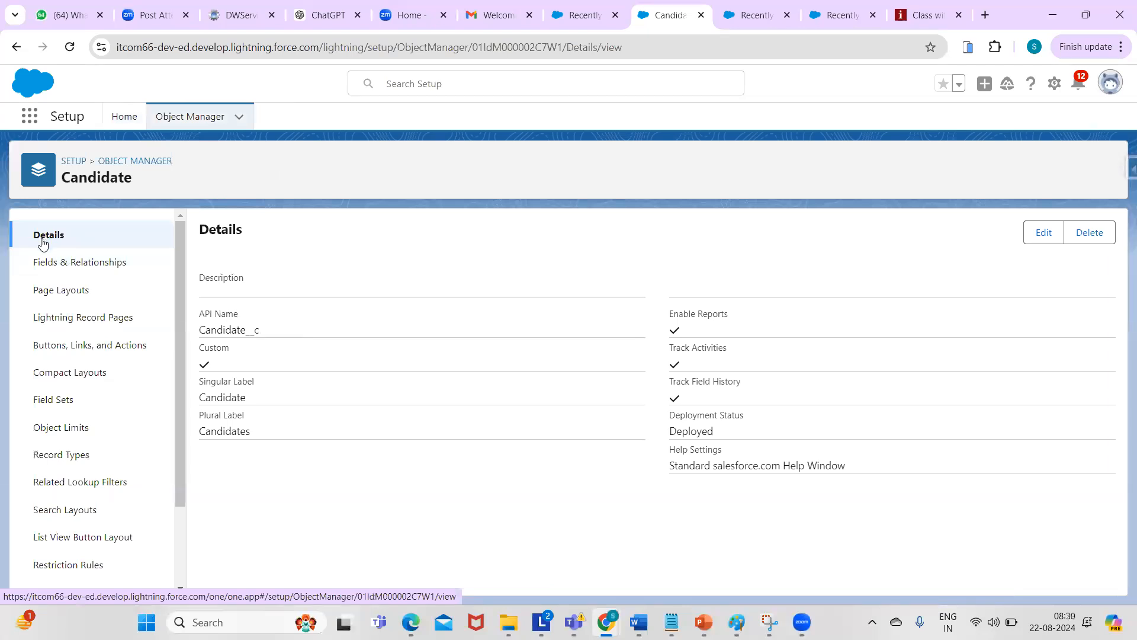
click(81, 263)
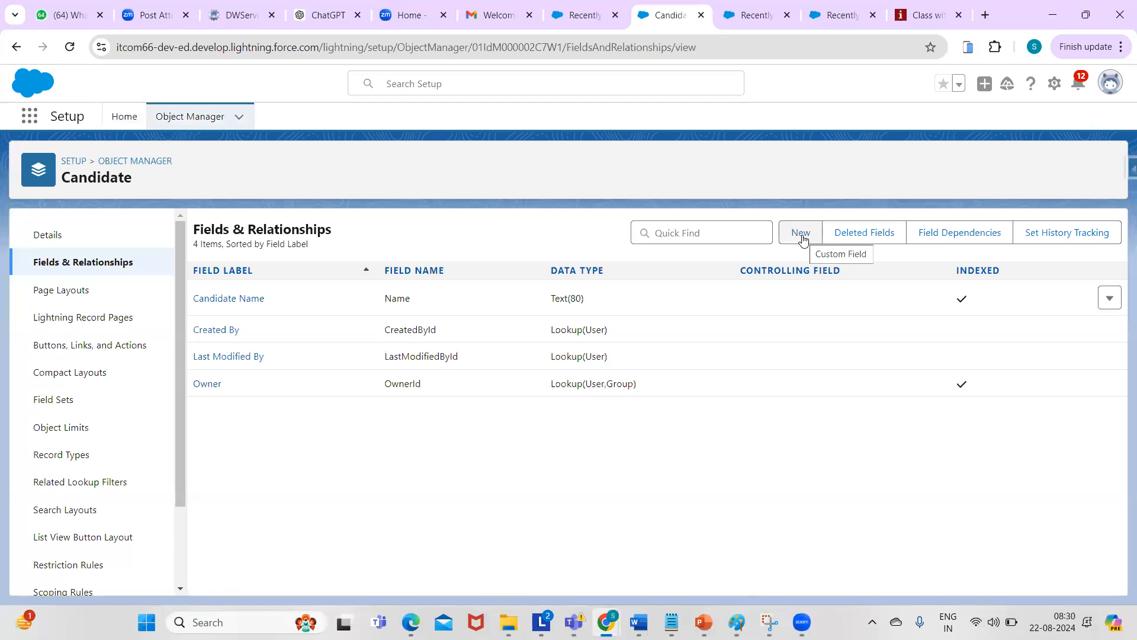
click(866, 234)
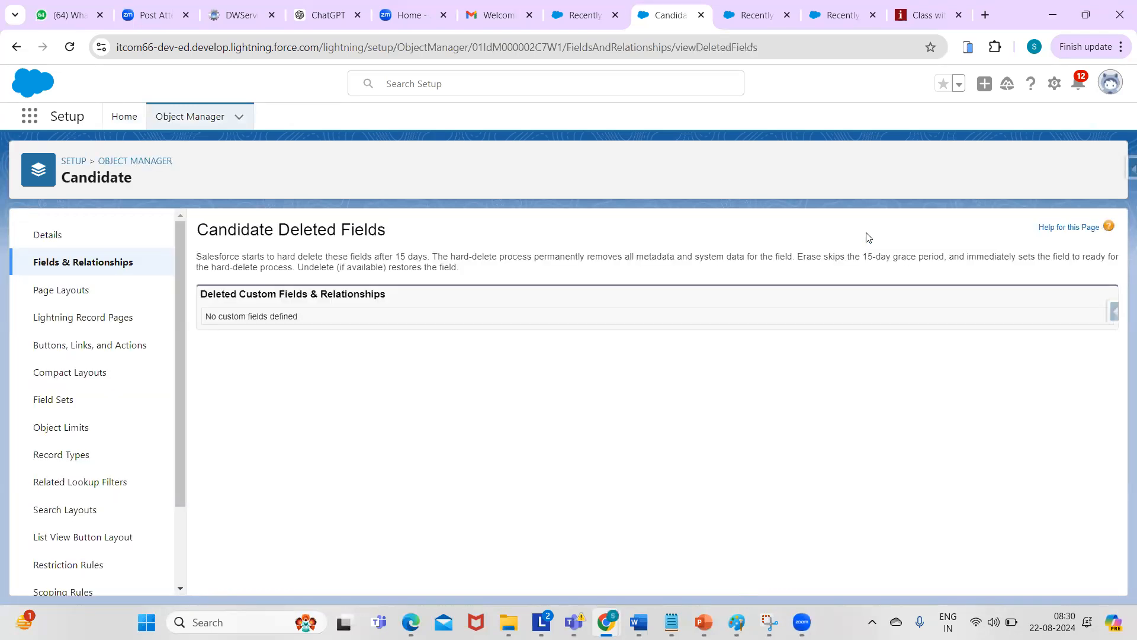
click(75, 261)
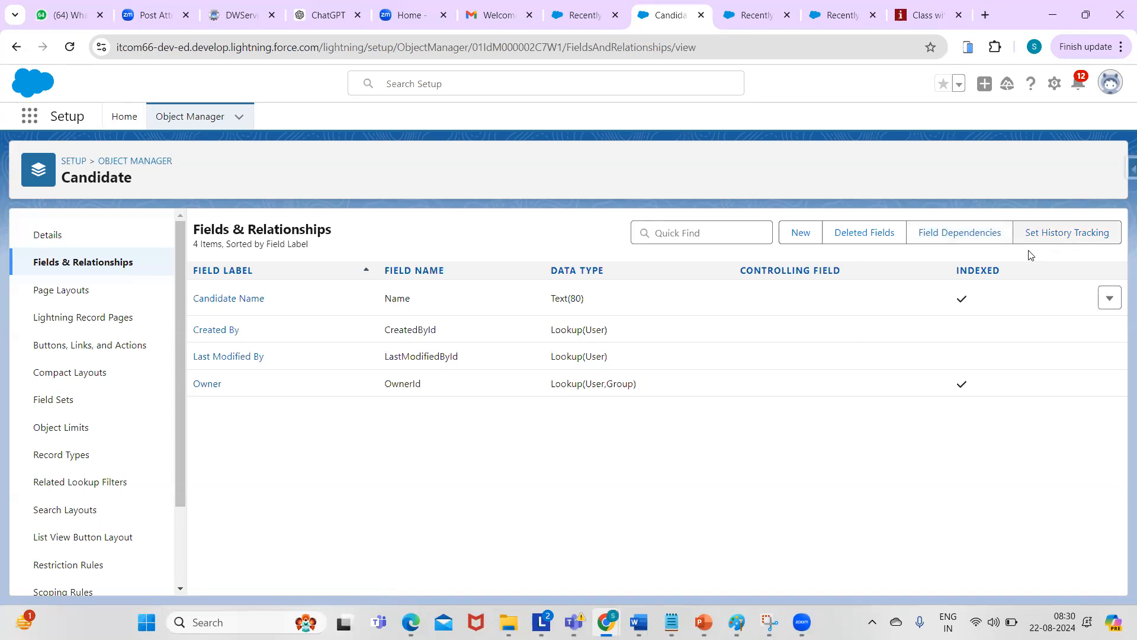
click(801, 234)
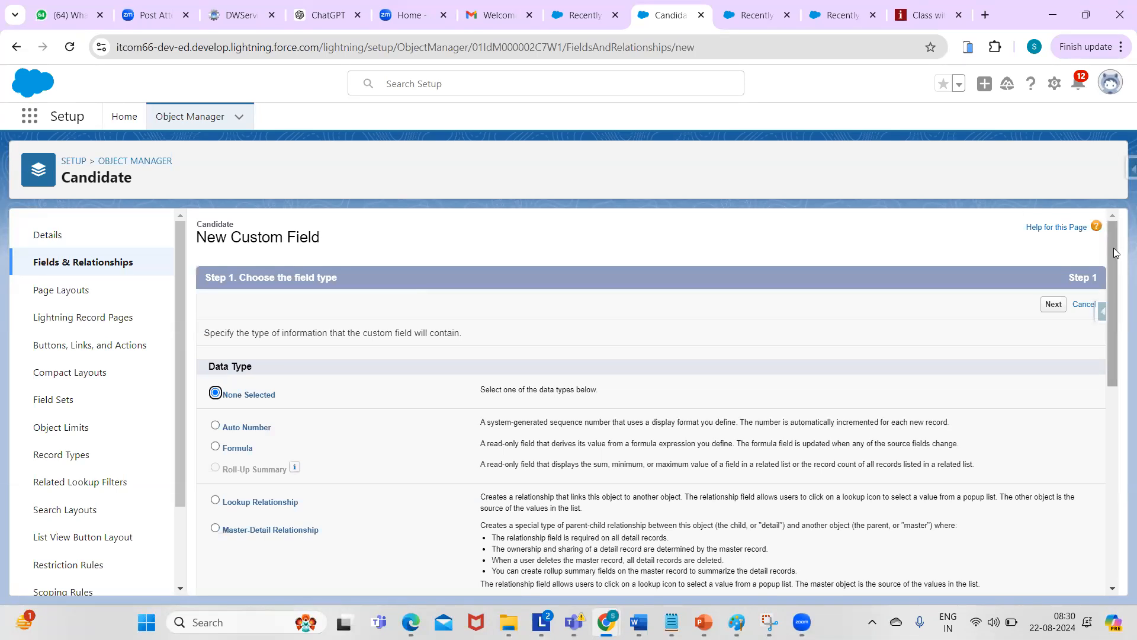
- Choose Checkbox as the new Candidate field's data type and go to step 2
scroll(1112, 255, down, 1)
scroll(1110, 252, up, 1)
drag(1111, 279, 1120, 362)
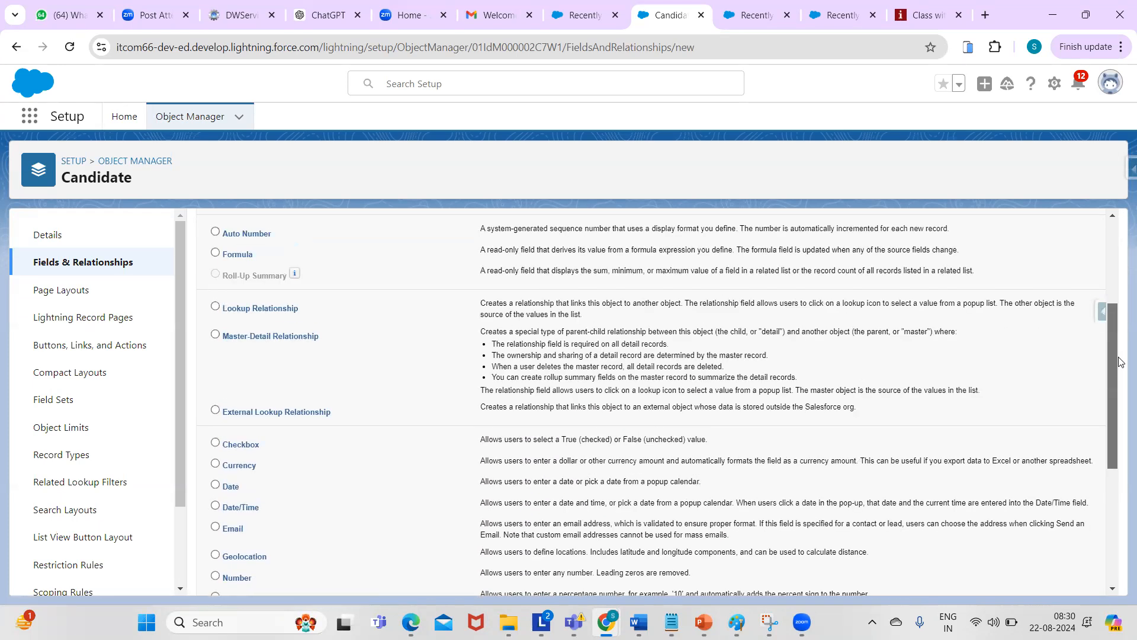
drag(1120, 361, 1107, 300)
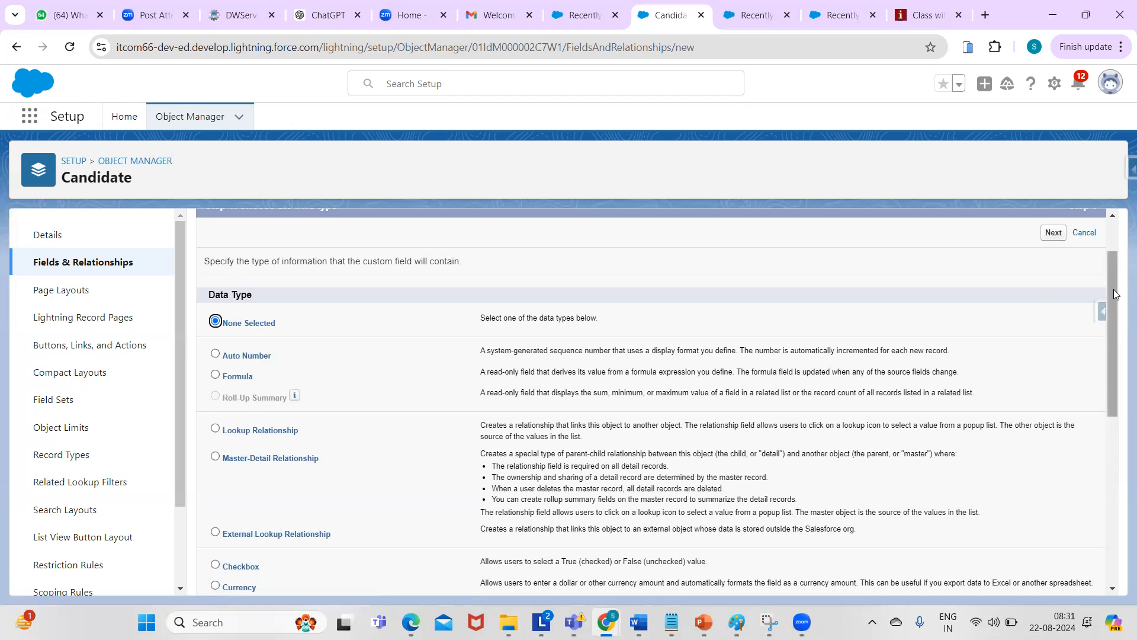
drag(1115, 295, 1116, 324)
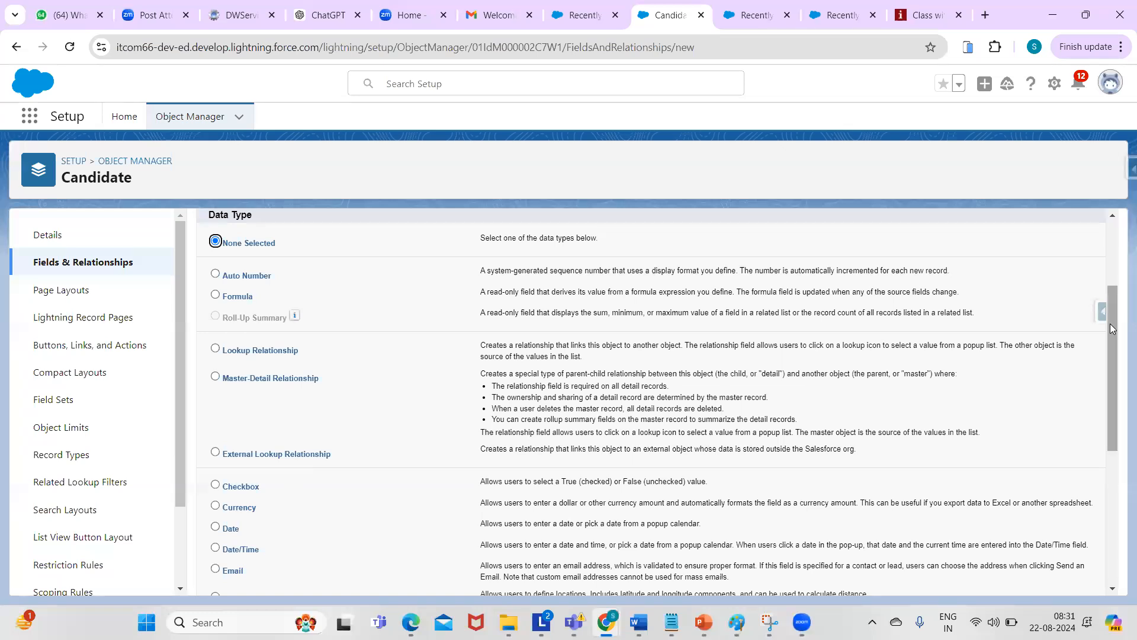
drag(1110, 324, 1105, 430)
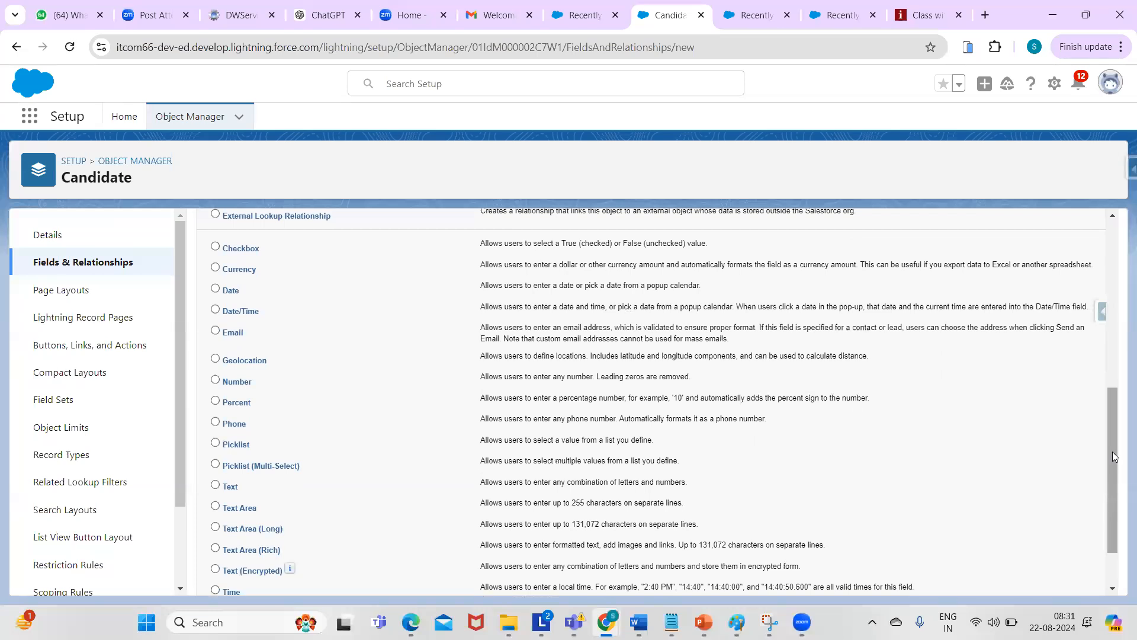
mouse_move(1113, 456)
mouse_down()
mouse_move(1103, 395)
mouse_move(1119, 485)
mouse_move(1108, 404)
mouse_move(1110, 453)
mouse_up()
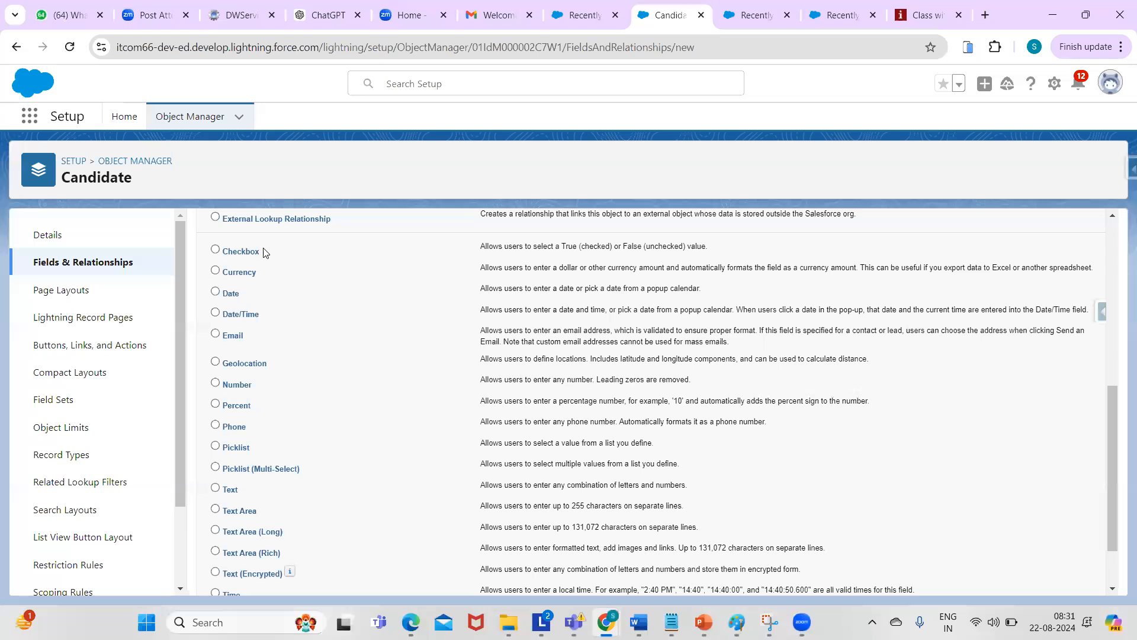
click(216, 252)
drag(1114, 409, 1066, 247)
click(1054, 304)
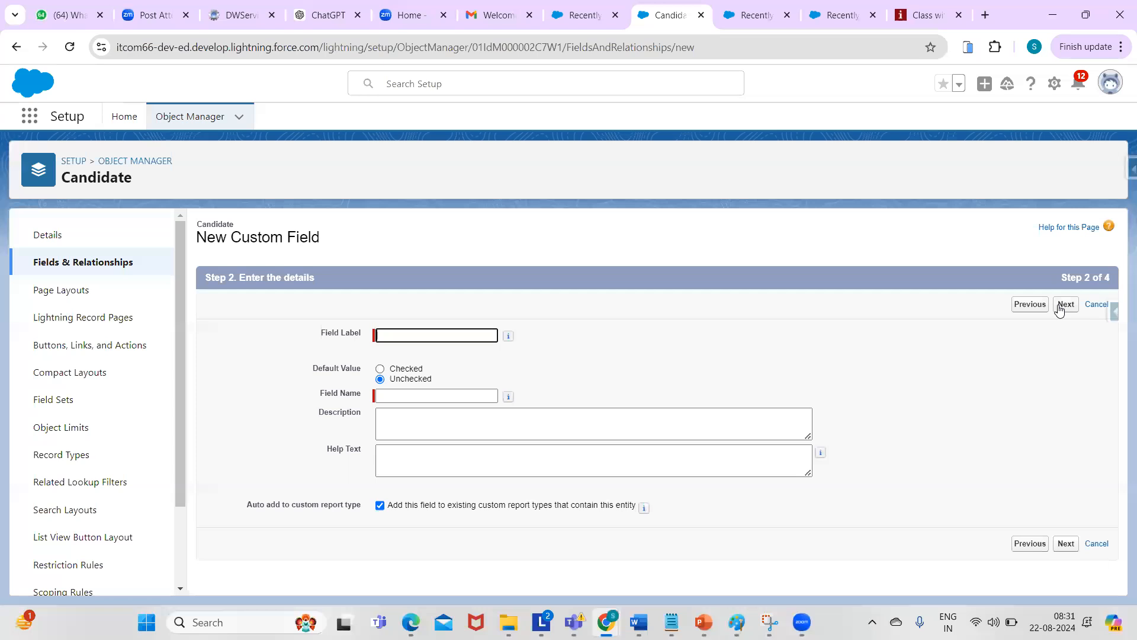
- Label the checkbox field 'Active', letting Field Name auto-fill, and continue to field-level security
click(473, 338)
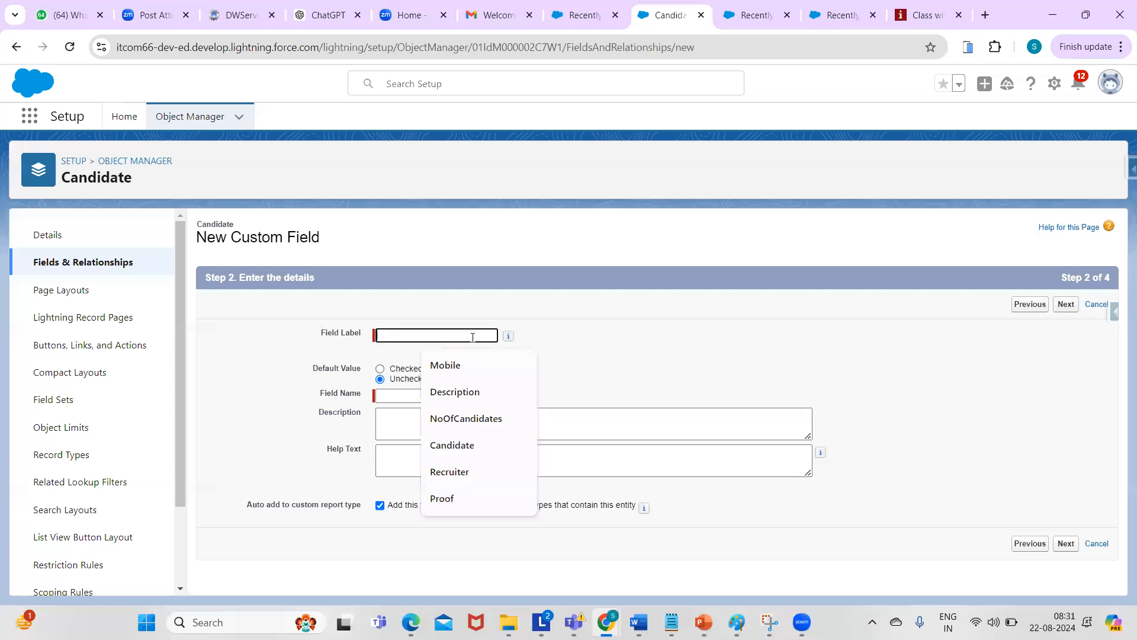
text(Ac)
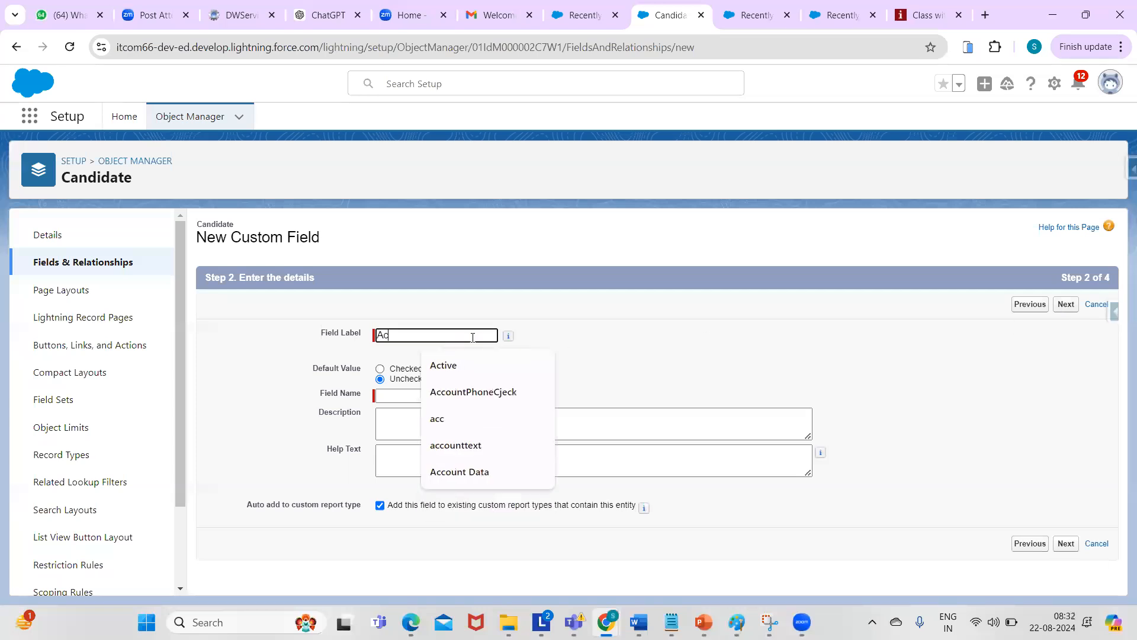
text(tive)
click(403, 395)
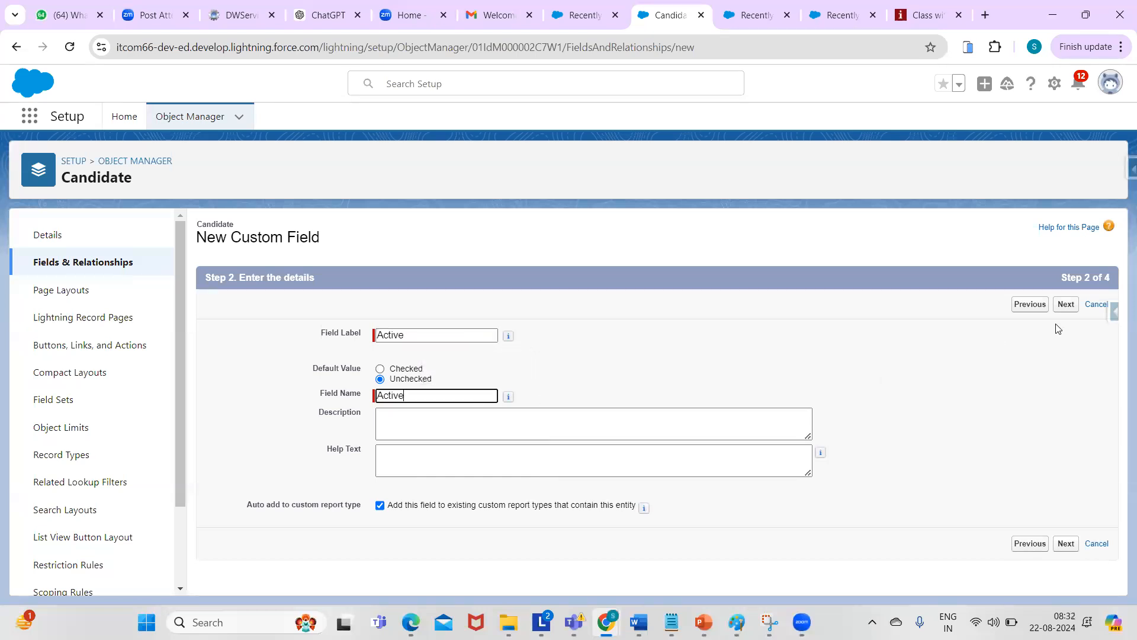
click(1065, 304)
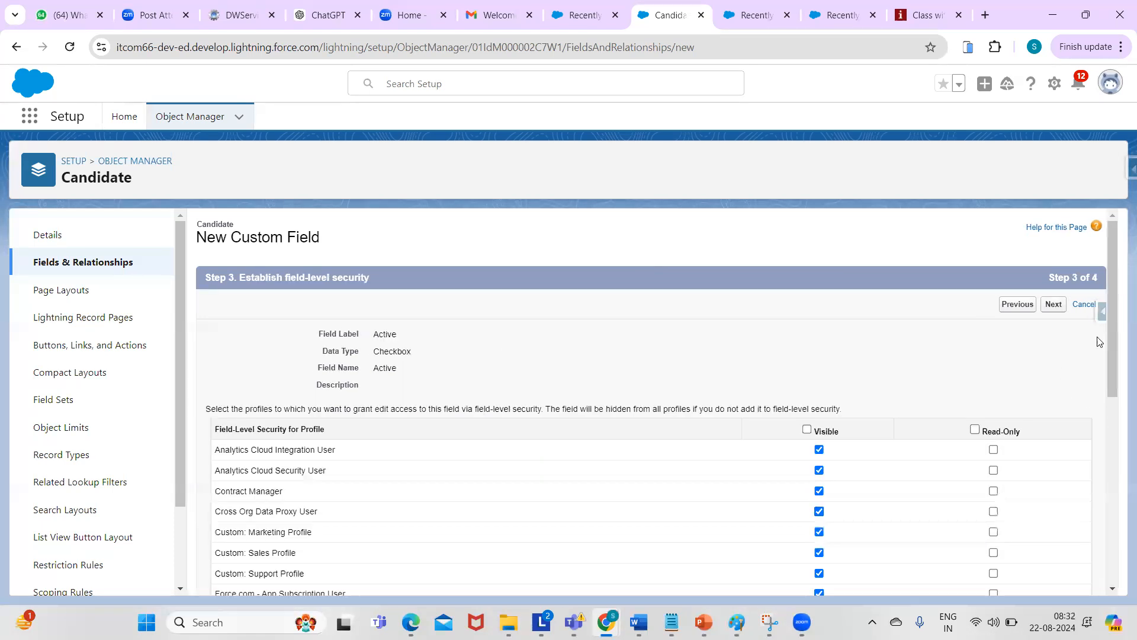
drag(1114, 342, 1118, 405)
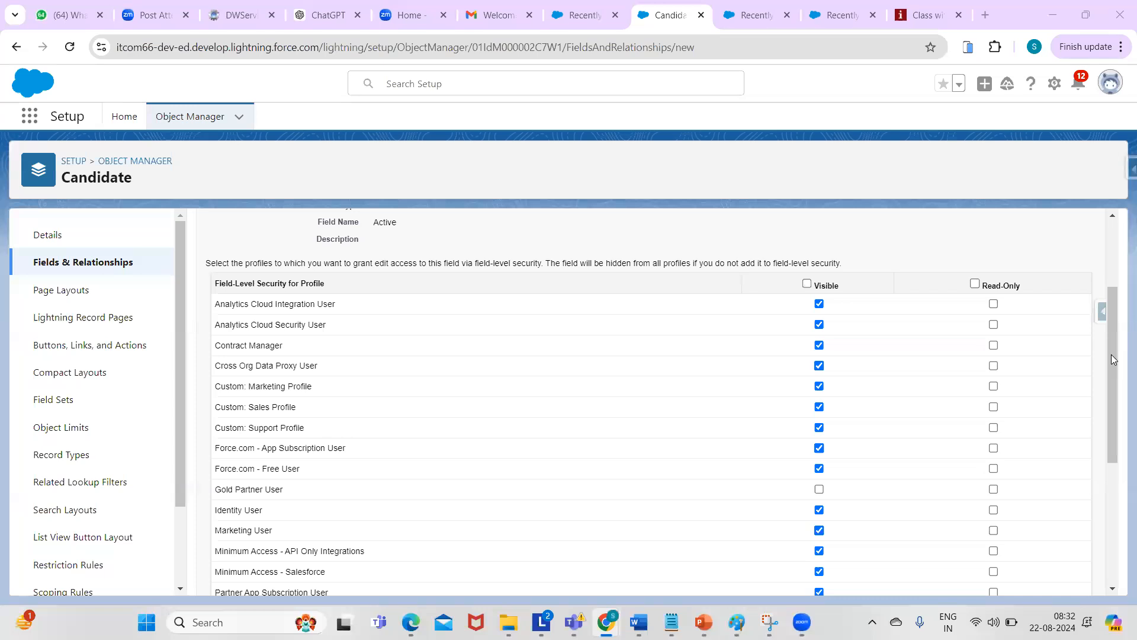
mouse_move(1114, 361)
mouse_down()
mouse_move(1110, 342)
mouse_move(1110, 387)
mouse_move(1105, 377)
mouse_up()
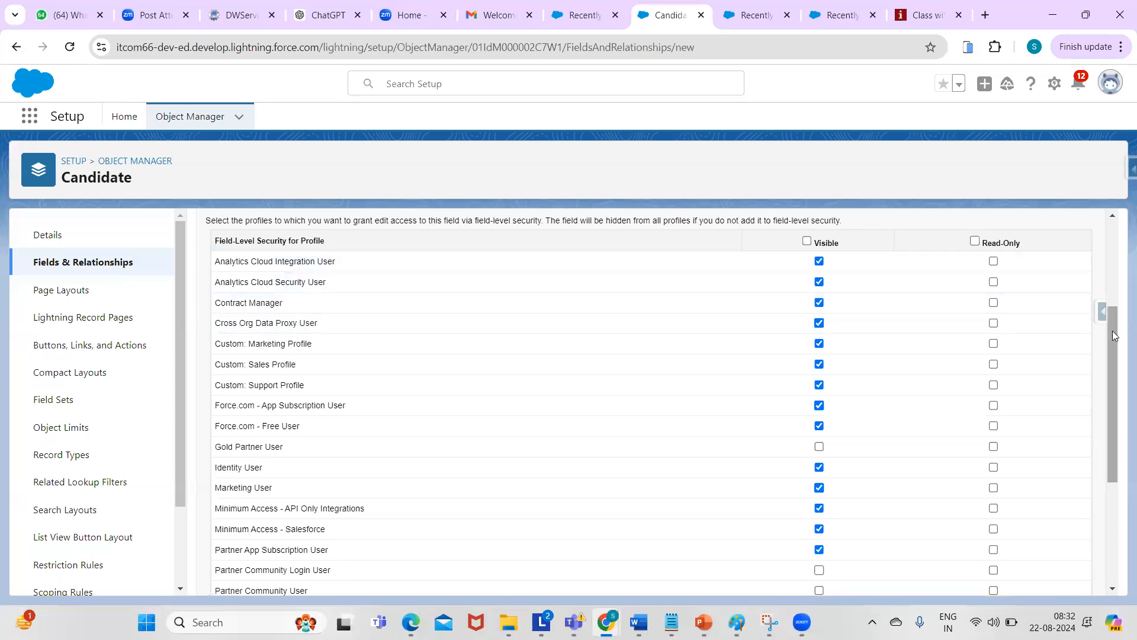
scroll(1112, 332, down, 5)
drag(1119, 362, 1113, 274)
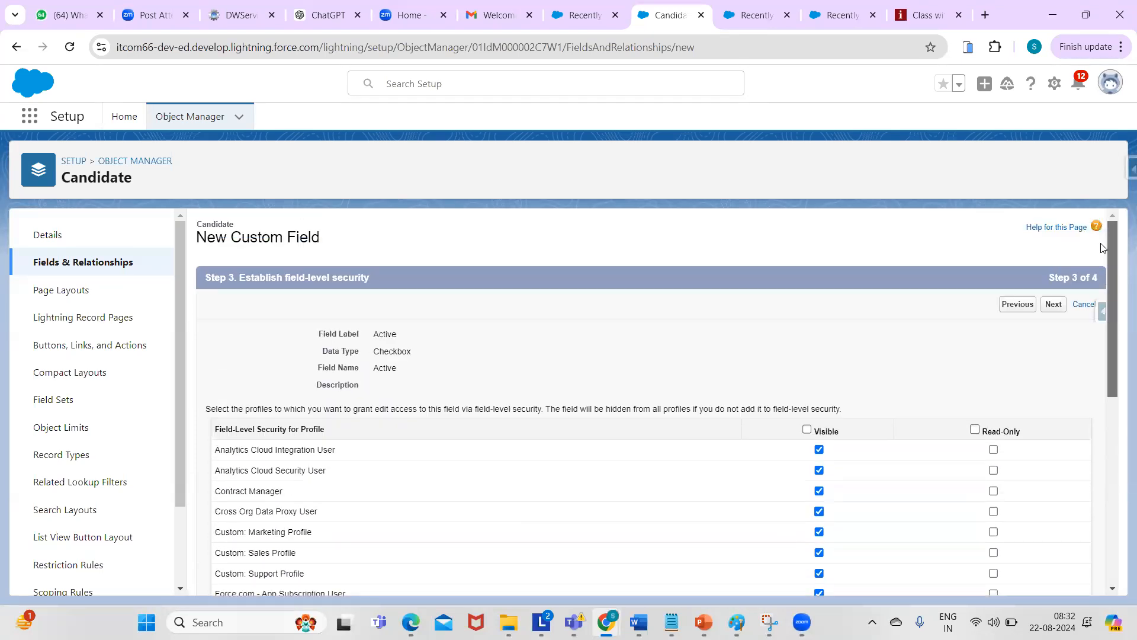
- Clear Visible for every profile, then re-check it only for System Administrator
click(807, 430)
click(806, 429)
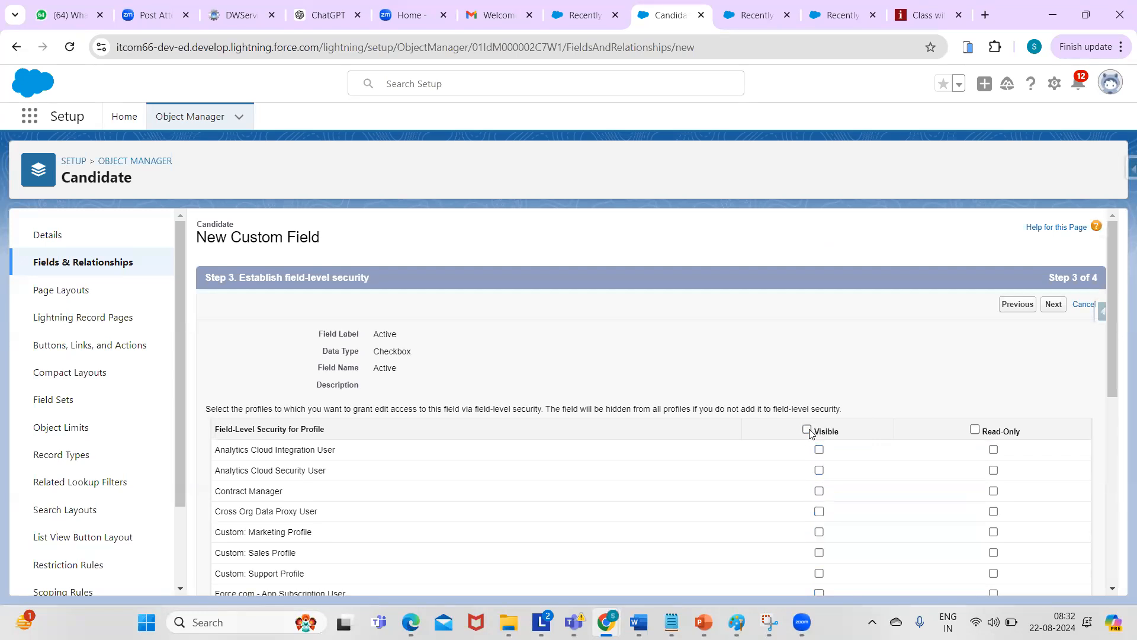
drag(1119, 258, 1117, 474)
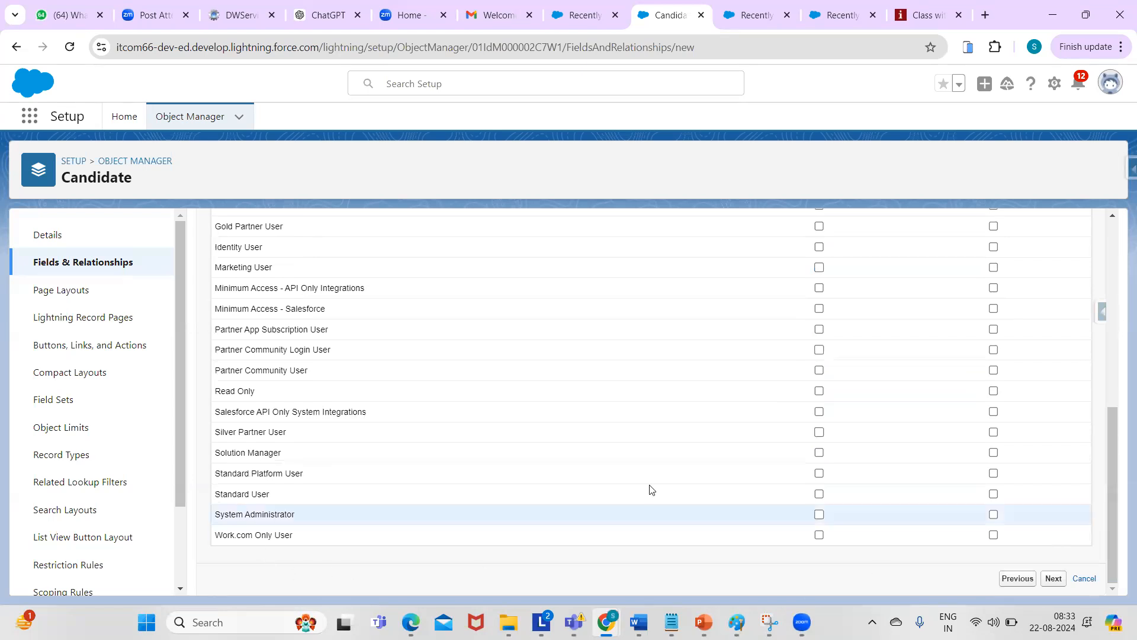
click(818, 513)
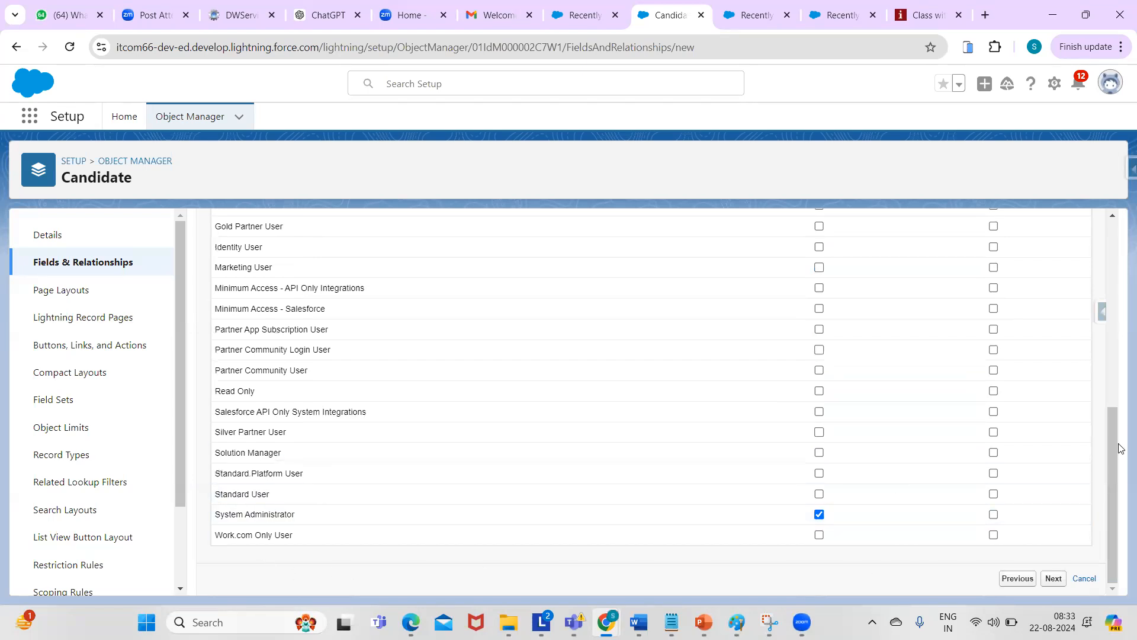
drag(1116, 461, 1105, 348)
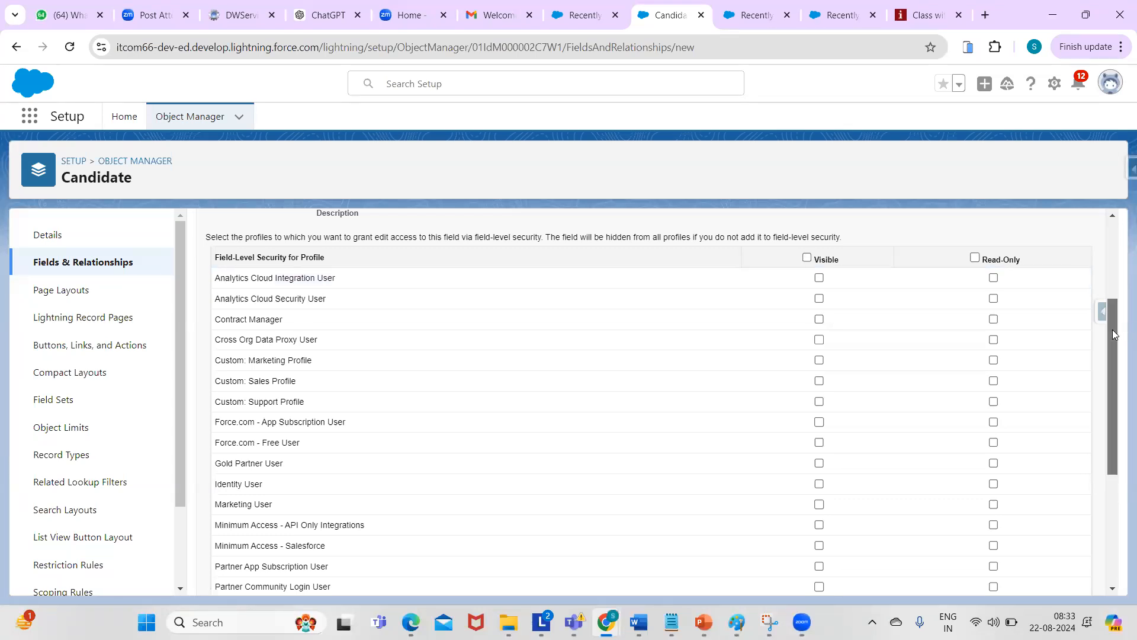
drag(1113, 330, 1115, 469)
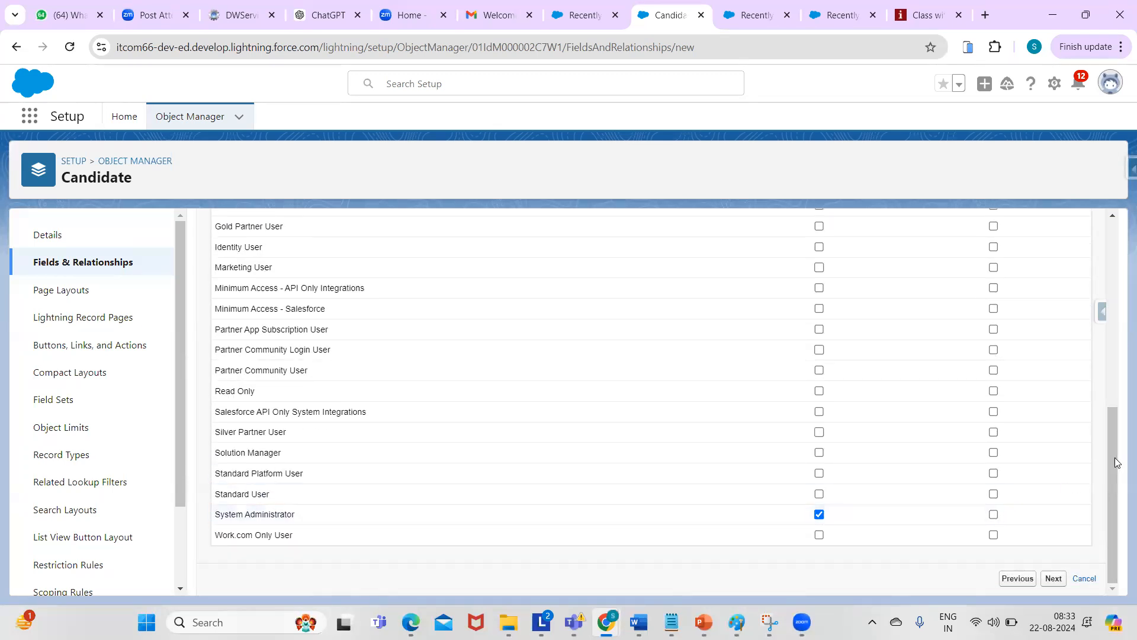
drag(1114, 459, 1110, 266)
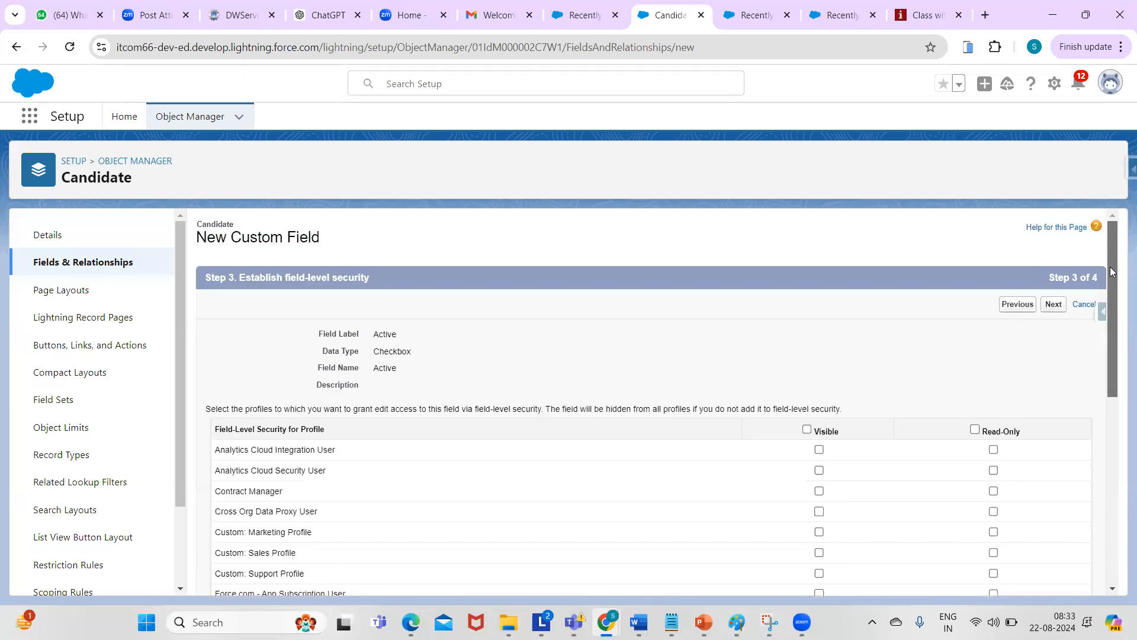
- Advance the Active field wizard to Step 4, adding it to the Candidate Layout
click(1053, 304)
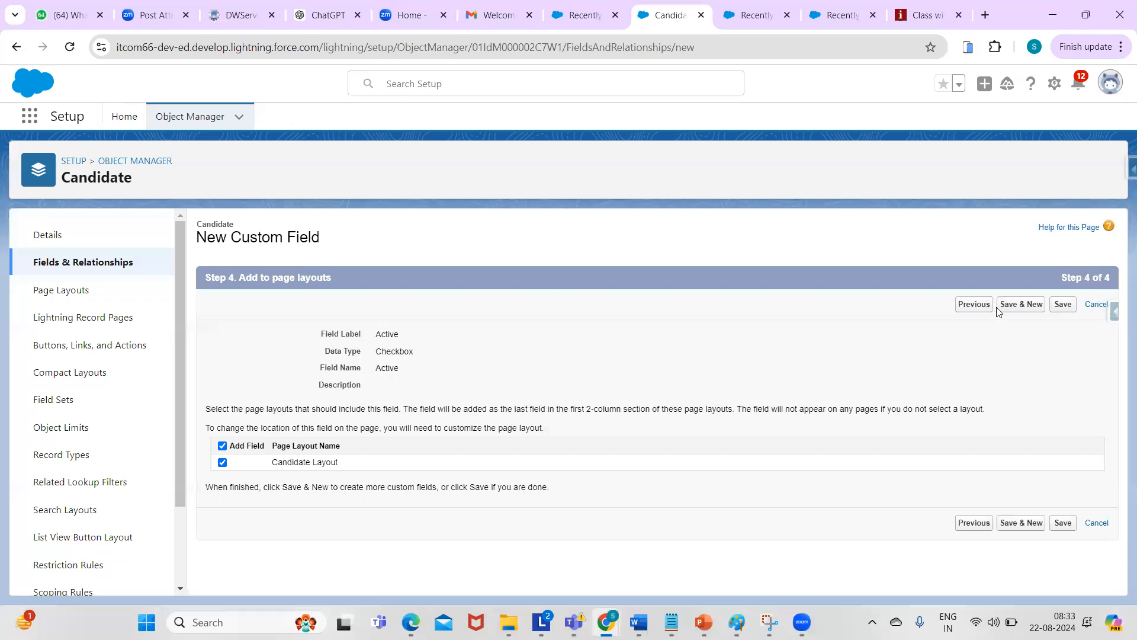
- Save the Active field with Save & New, then pick Text as the next field's type
click(1016, 305)
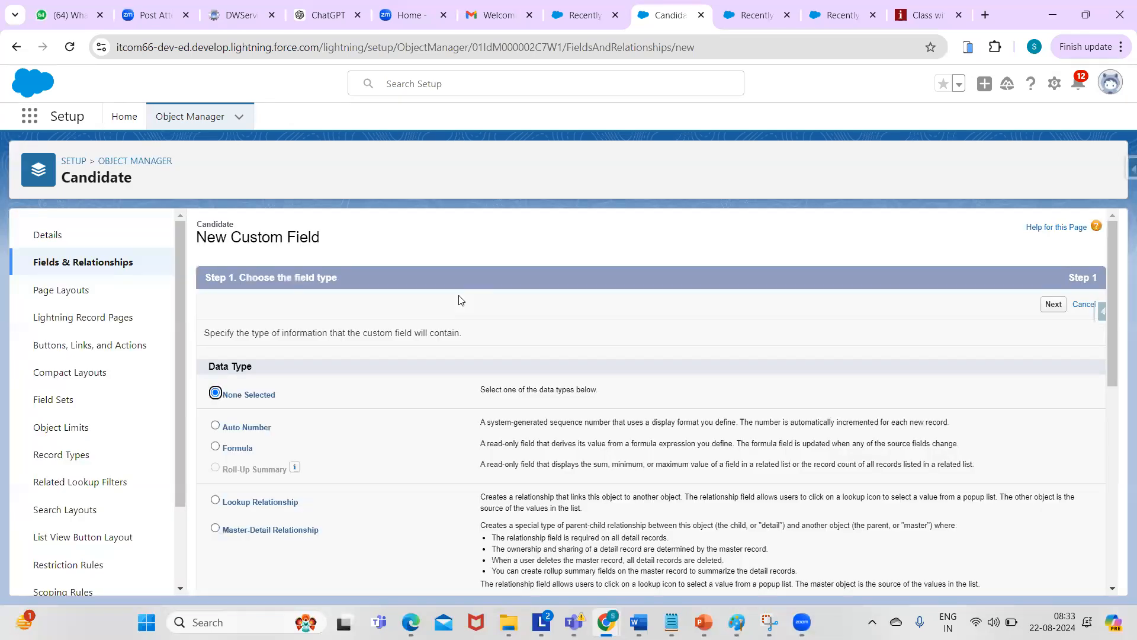
drag(1113, 268, 1113, 392)
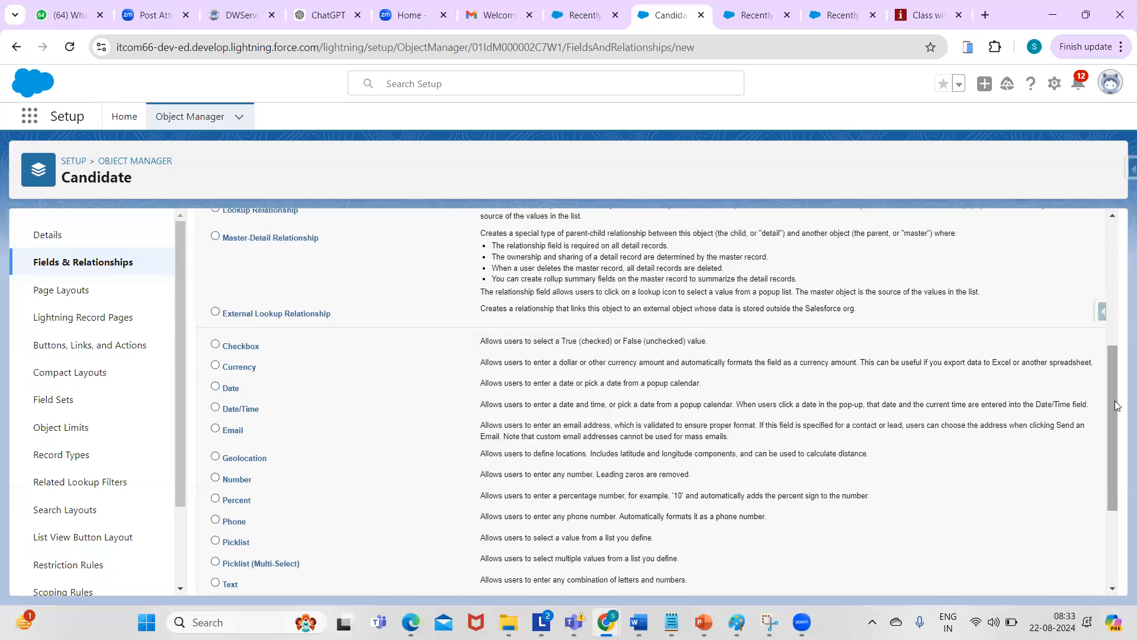
drag(1115, 405, 1110, 510)
click(215, 415)
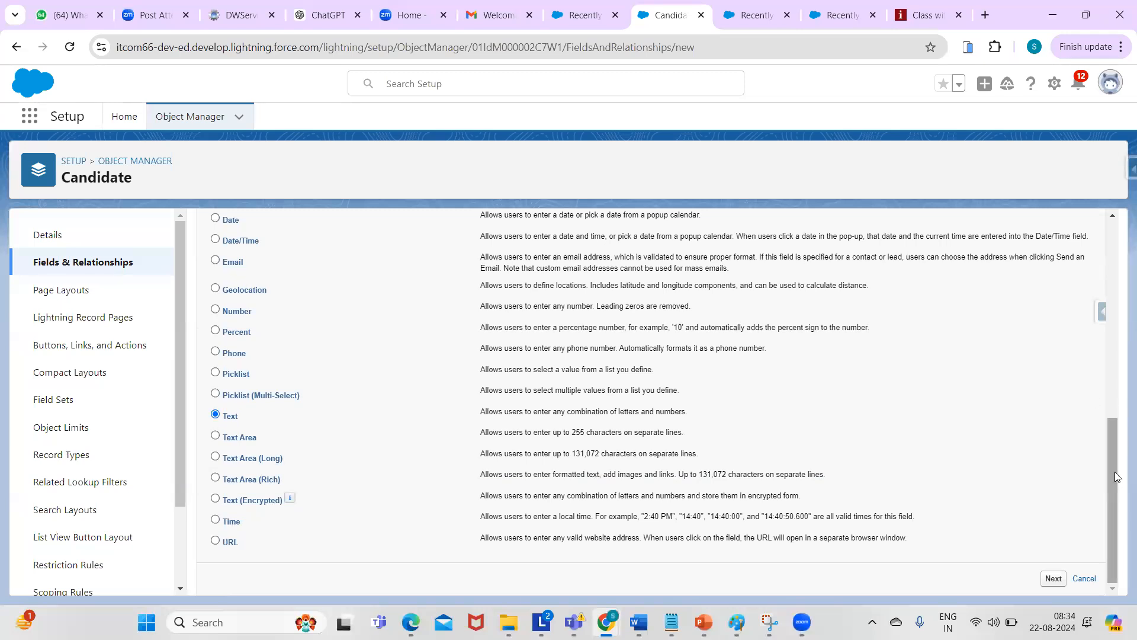
click(1054, 580)
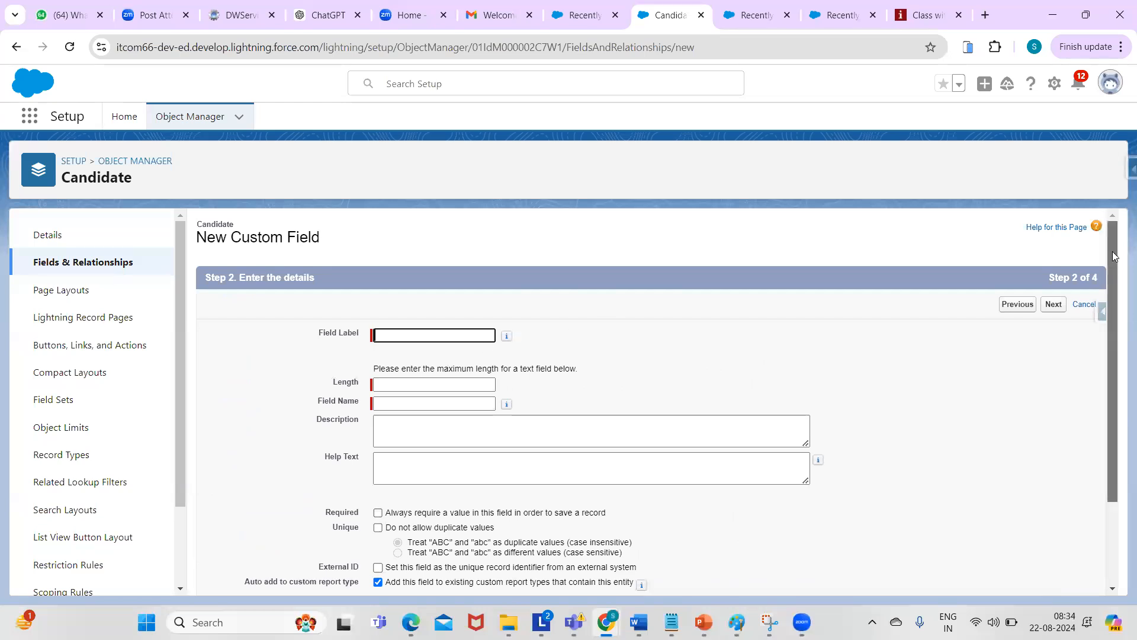
- Label the new text field 'profile summary' with Length 255, auto-filling Field Name profile_summary
click(427, 331)
text(Profile)
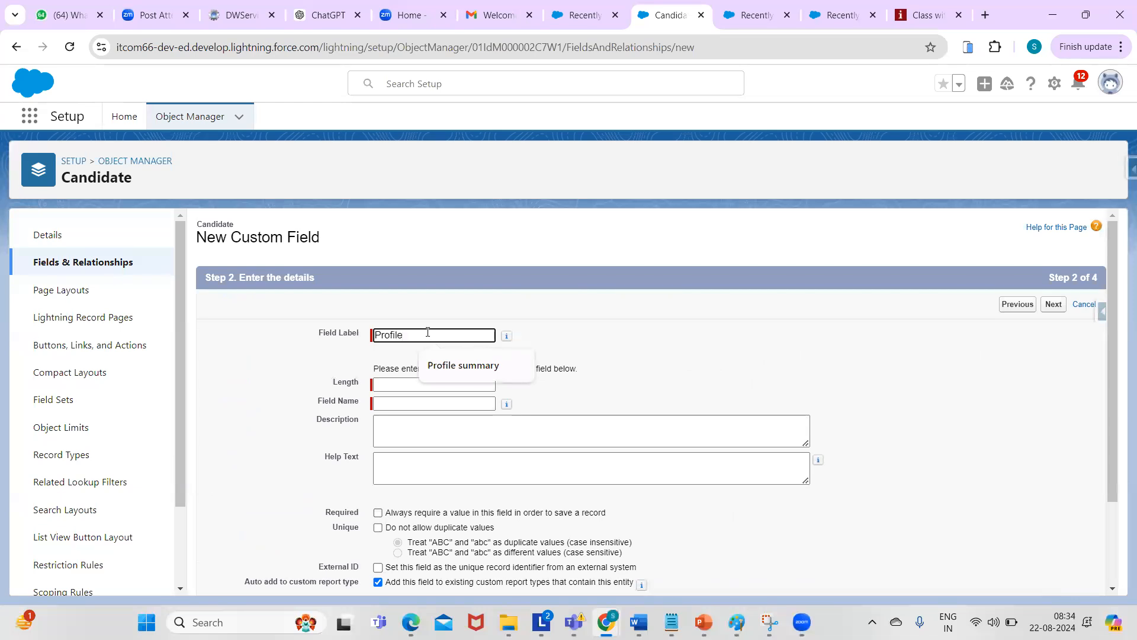
click(452, 365)
key(BackSpace)
key(BackSpace)
key(BackSpace)
key(BackSpace)
key(BackSpace)
key(BackSpace)
key(BackSpace)
key(BackSpace)
key(BackSpace)
key(BackSpace)
key(BackSpace)
key(BackSpace)
key(BackSpace)
key(BackSpace)
key(BackSpace)
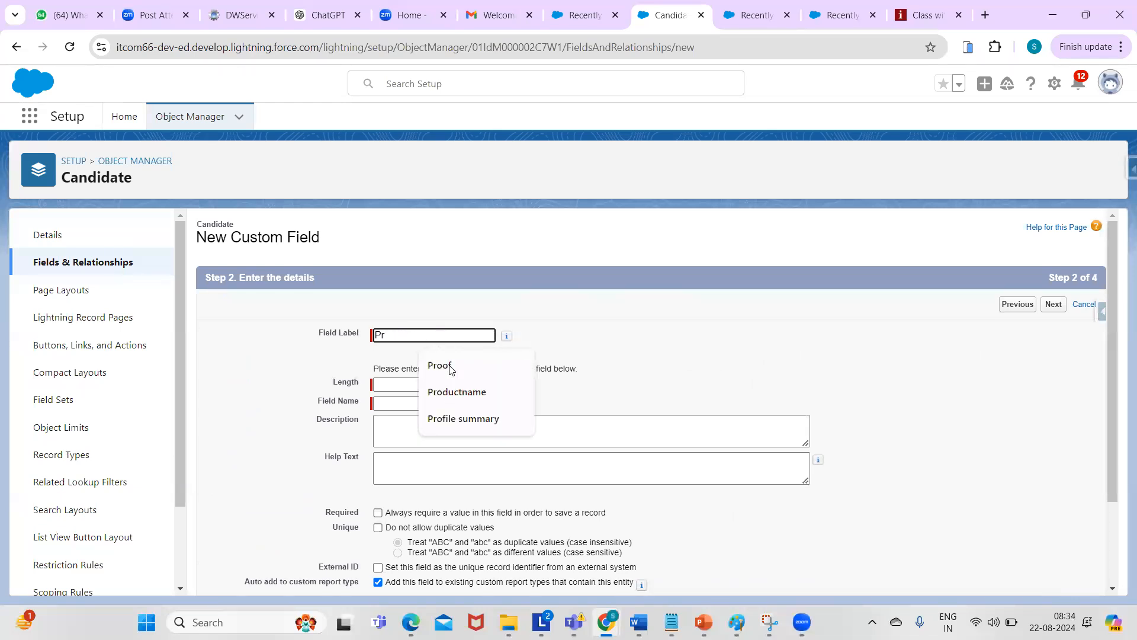
click(451, 334)
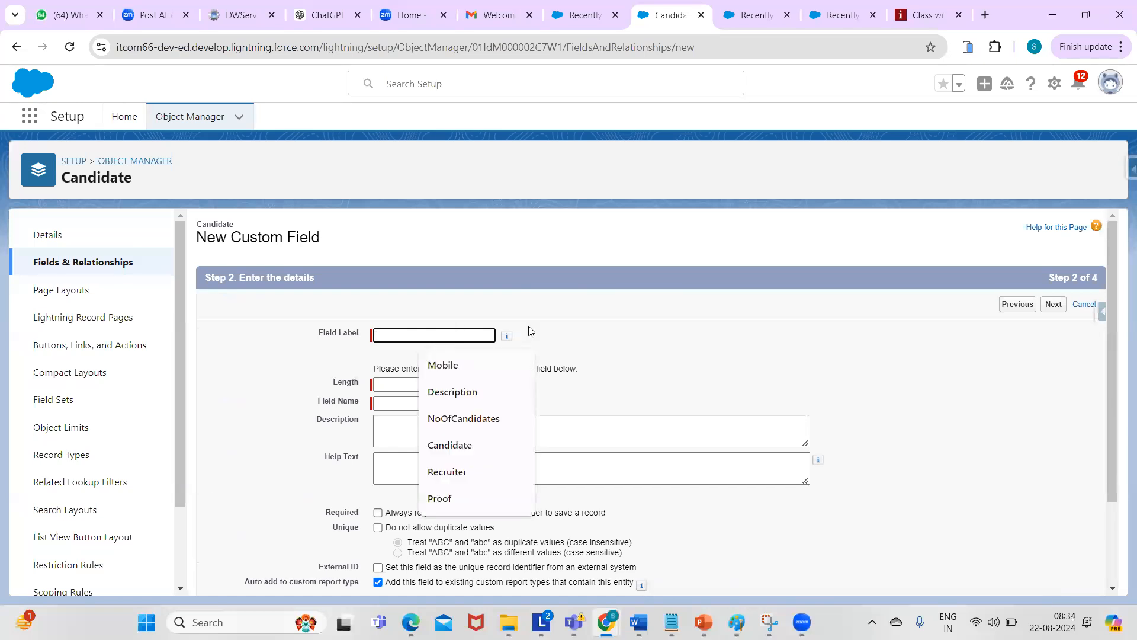
drag(1113, 301, 1086, 272)
click(409, 338)
text(profile )
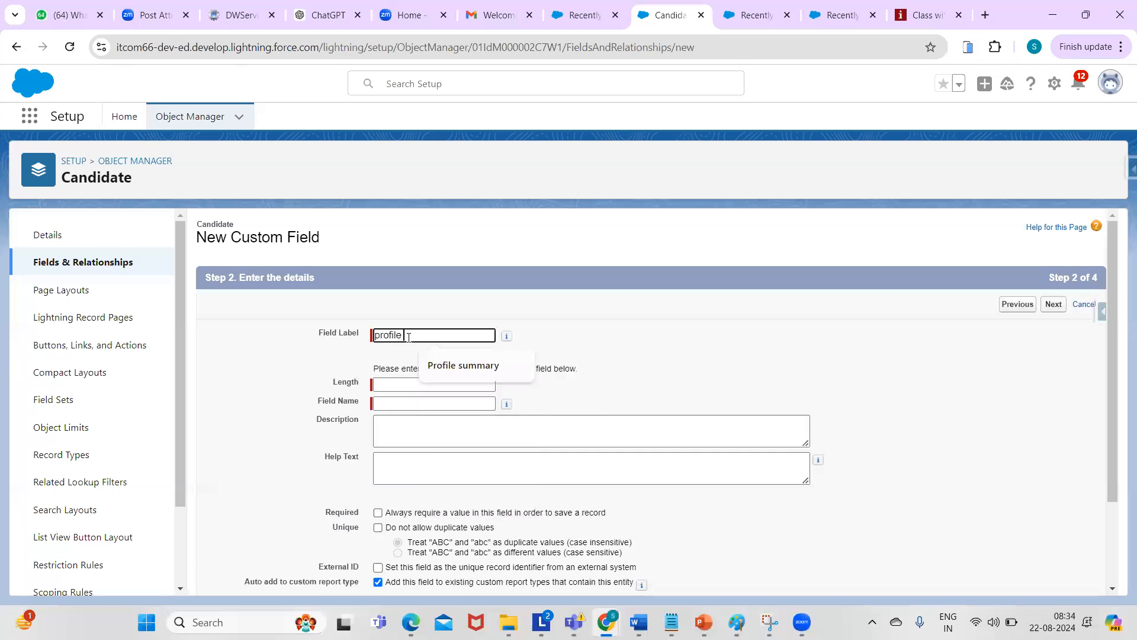
text(summary)
click(383, 386)
text(255)
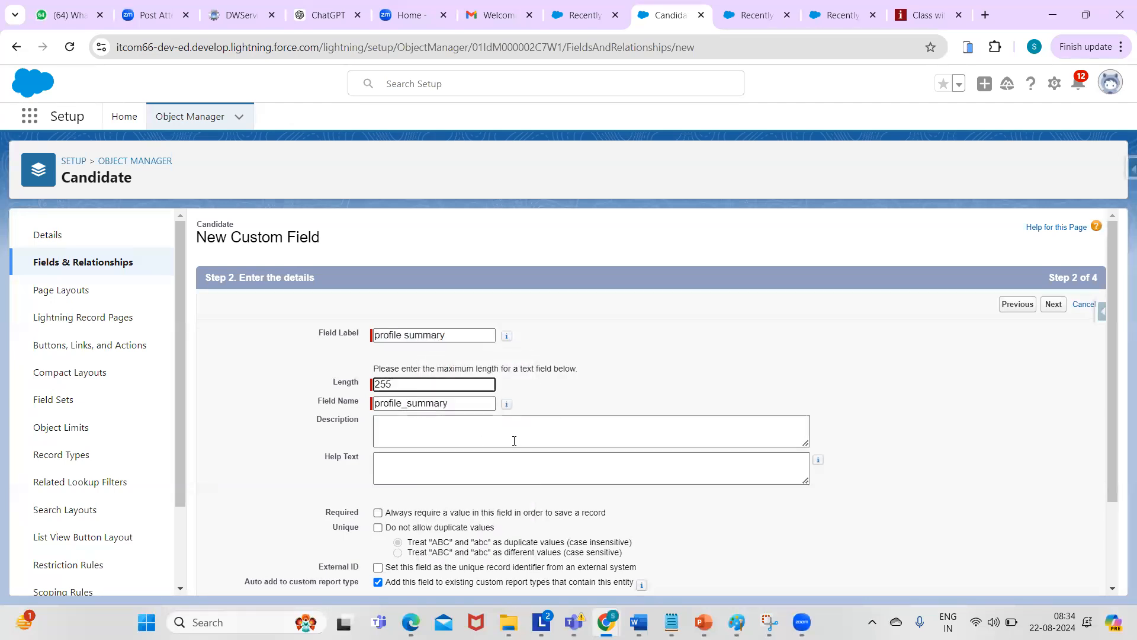
click(1104, 309)
drag(1104, 310, 1114, 359)
click(826, 421)
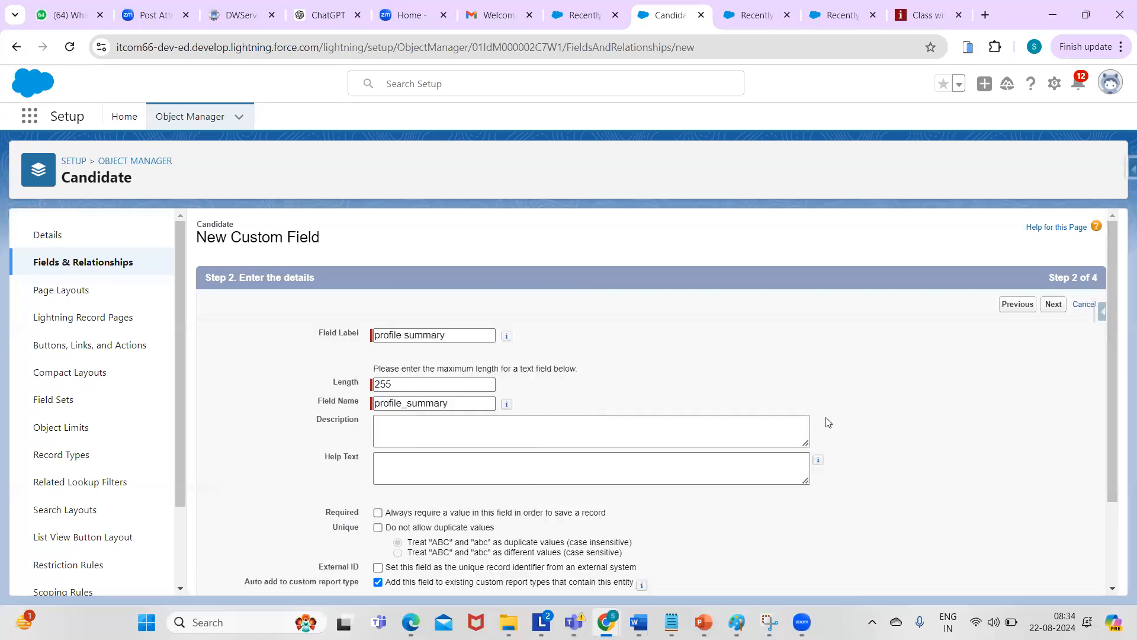
click(439, 424)
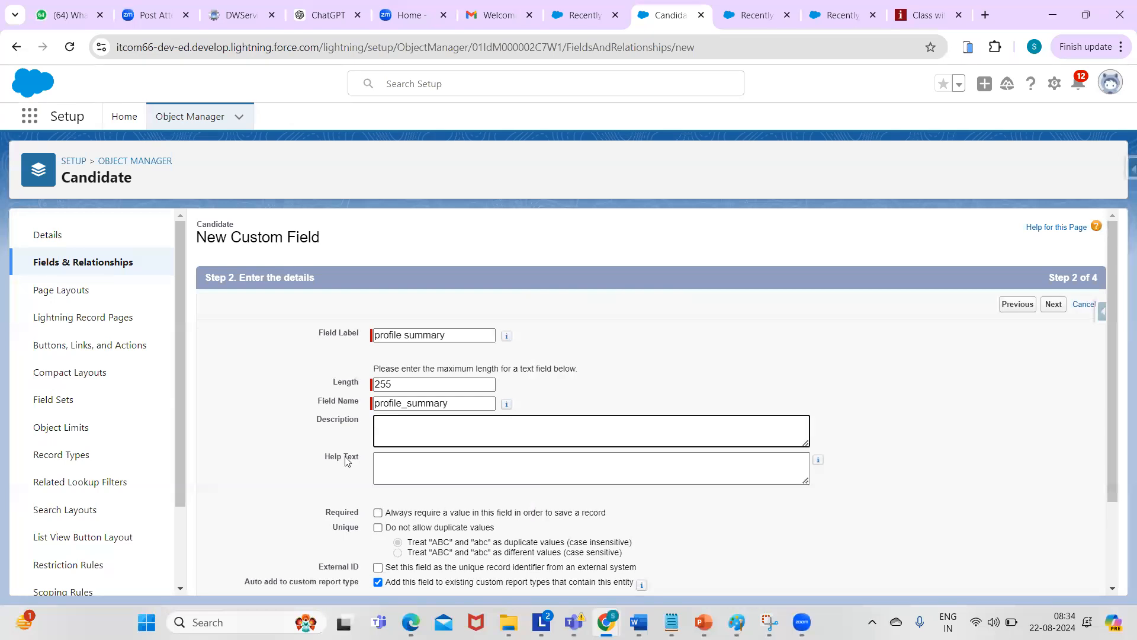
click(400, 465)
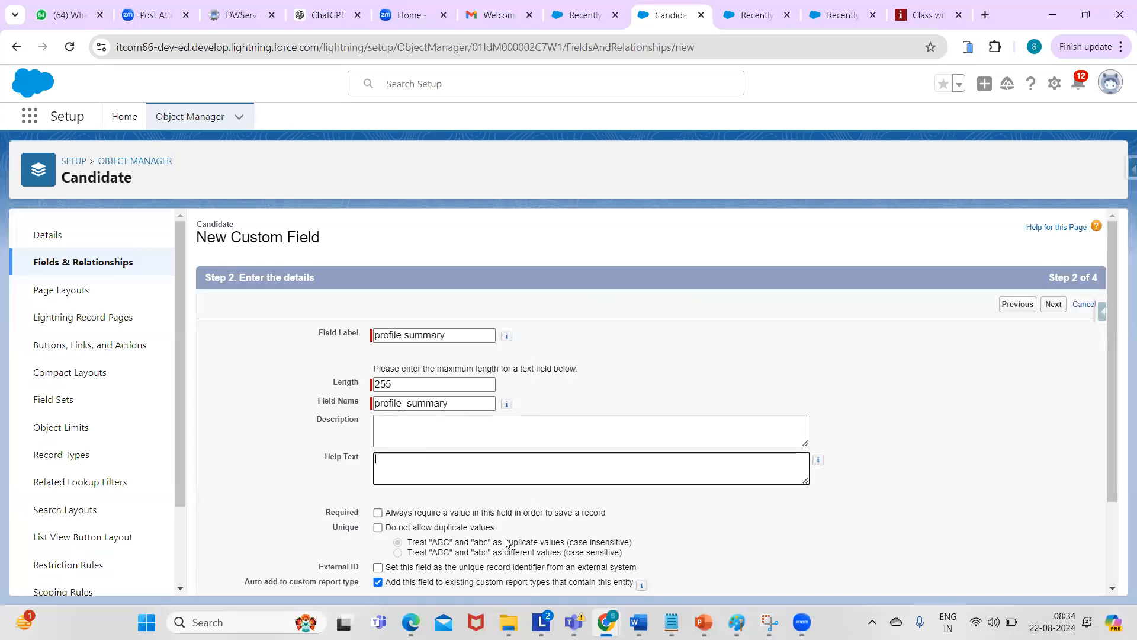
key(alt+Tab)
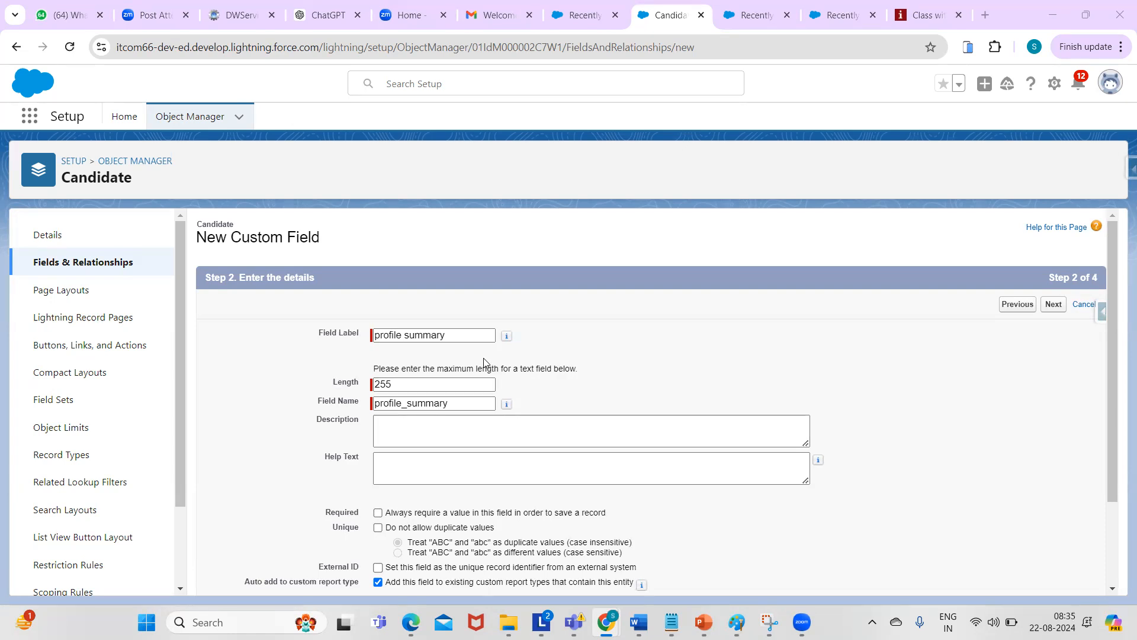
double_click(392, 385)
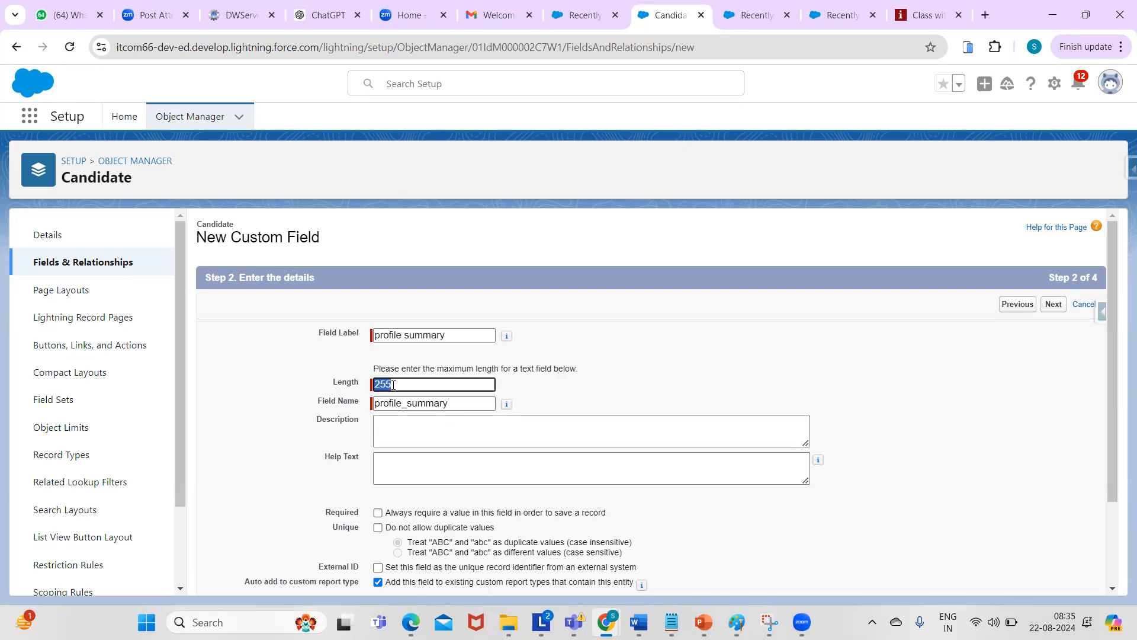
double_click(456, 407)
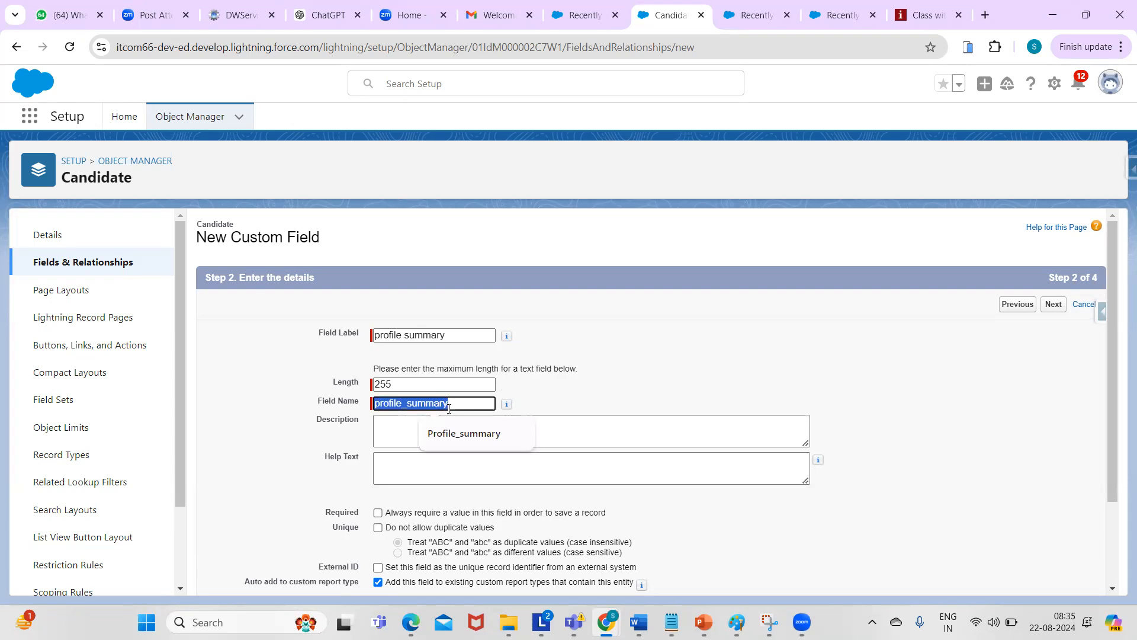
click(406, 333)
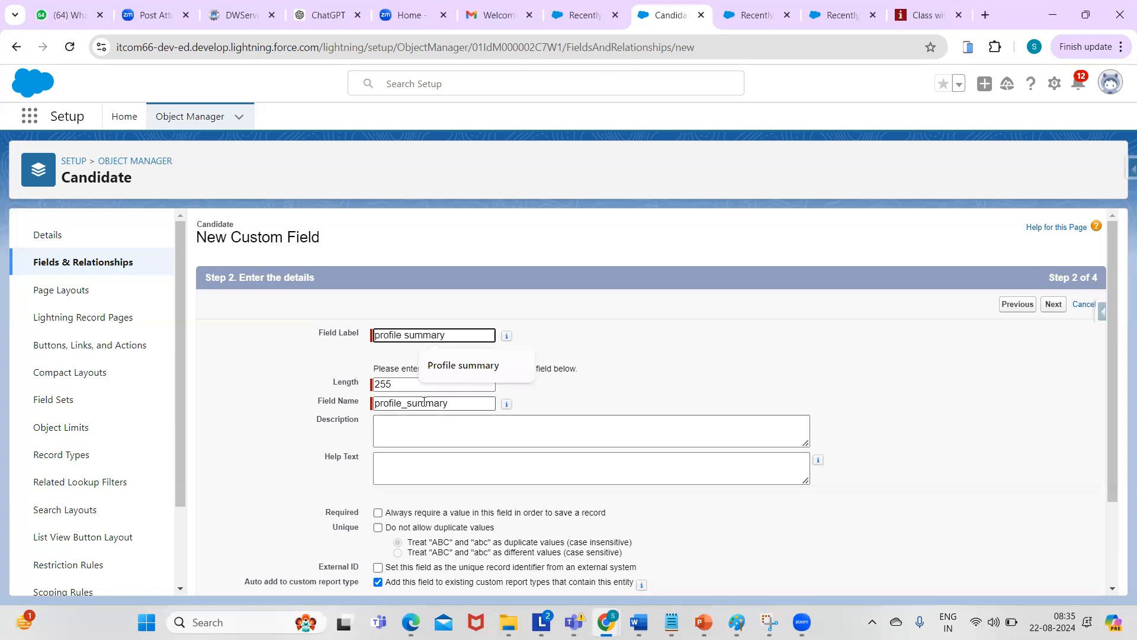
double_click(403, 405)
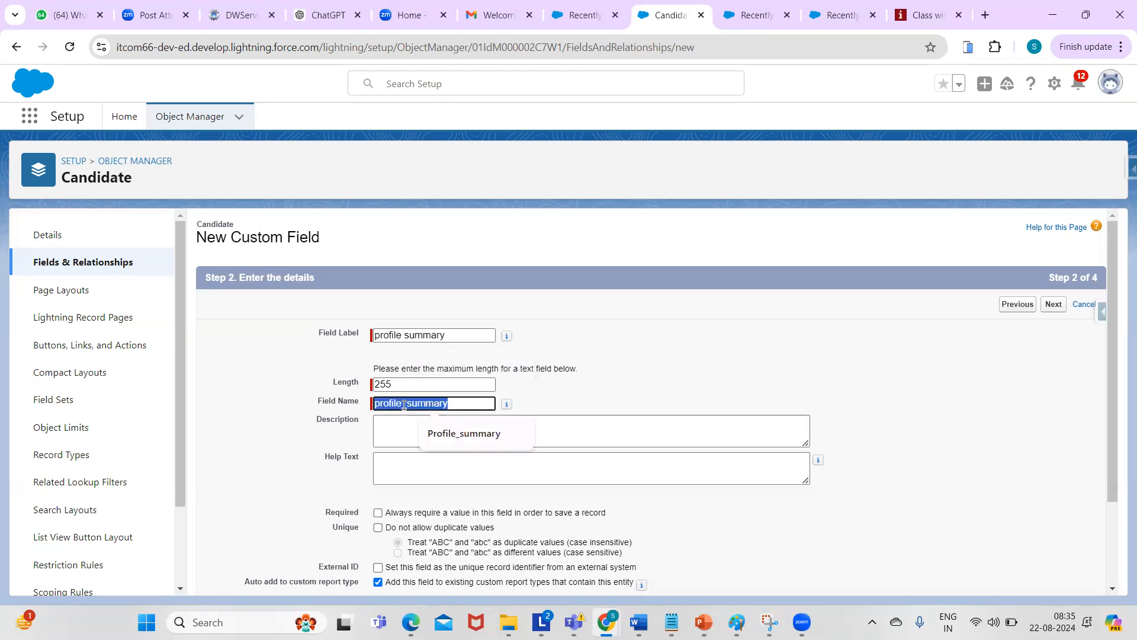
click(410, 403)
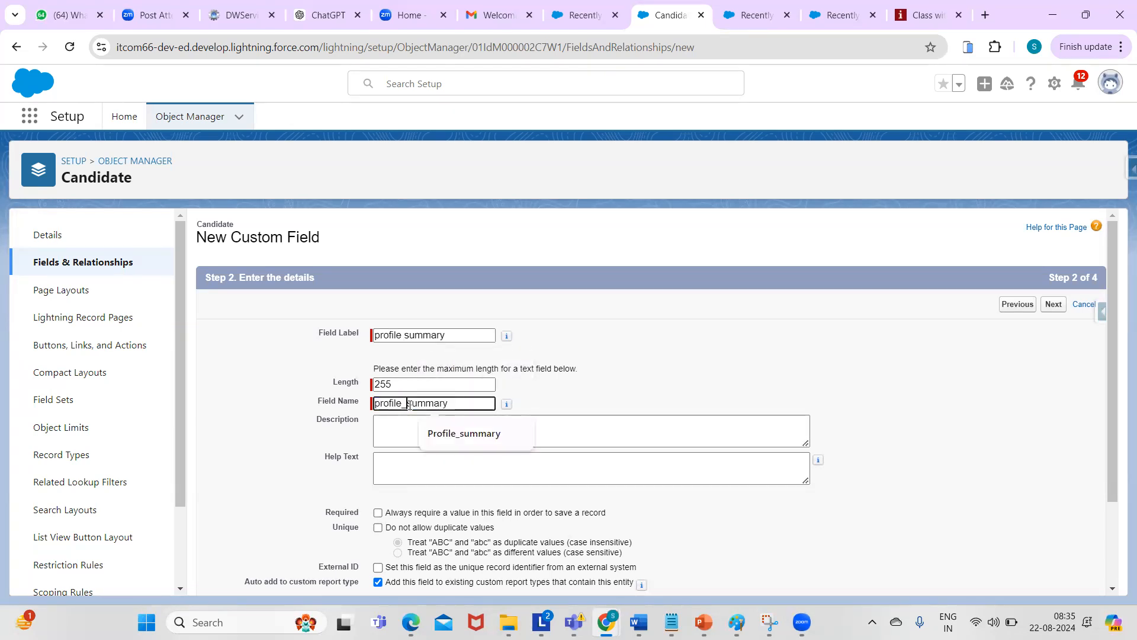
double_click(461, 407)
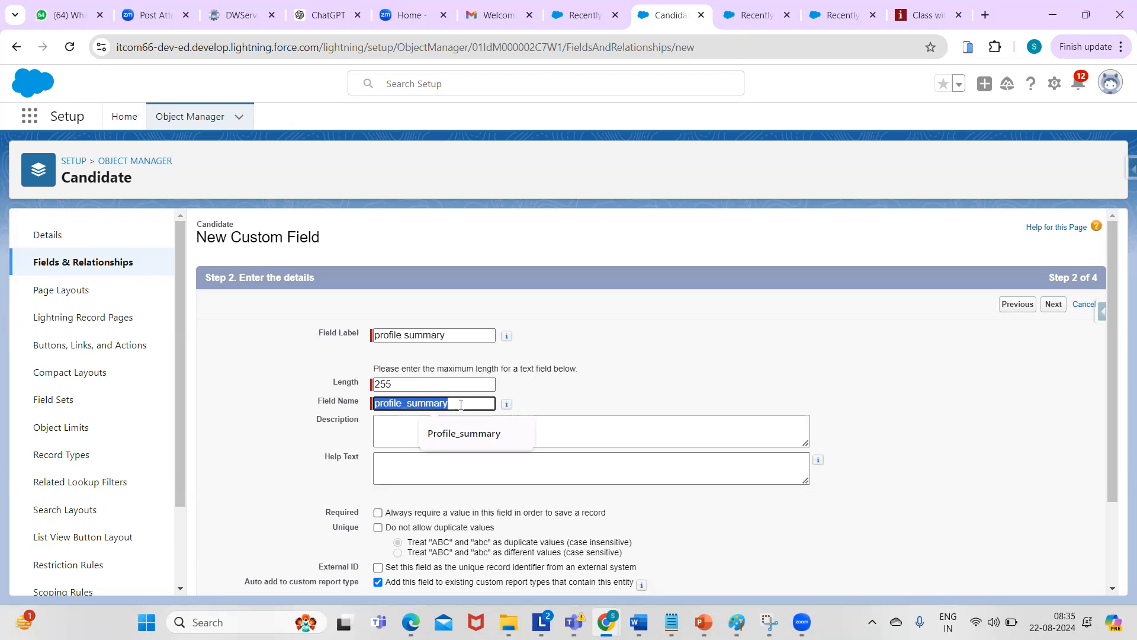
click(691, 344)
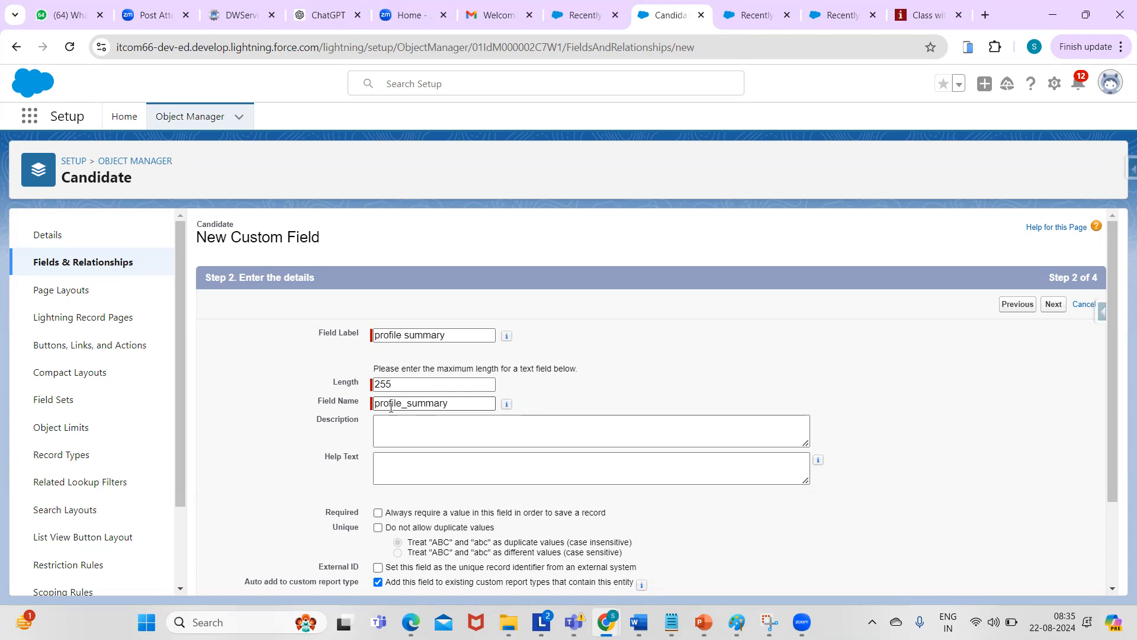
drag(376, 403, 482, 400)
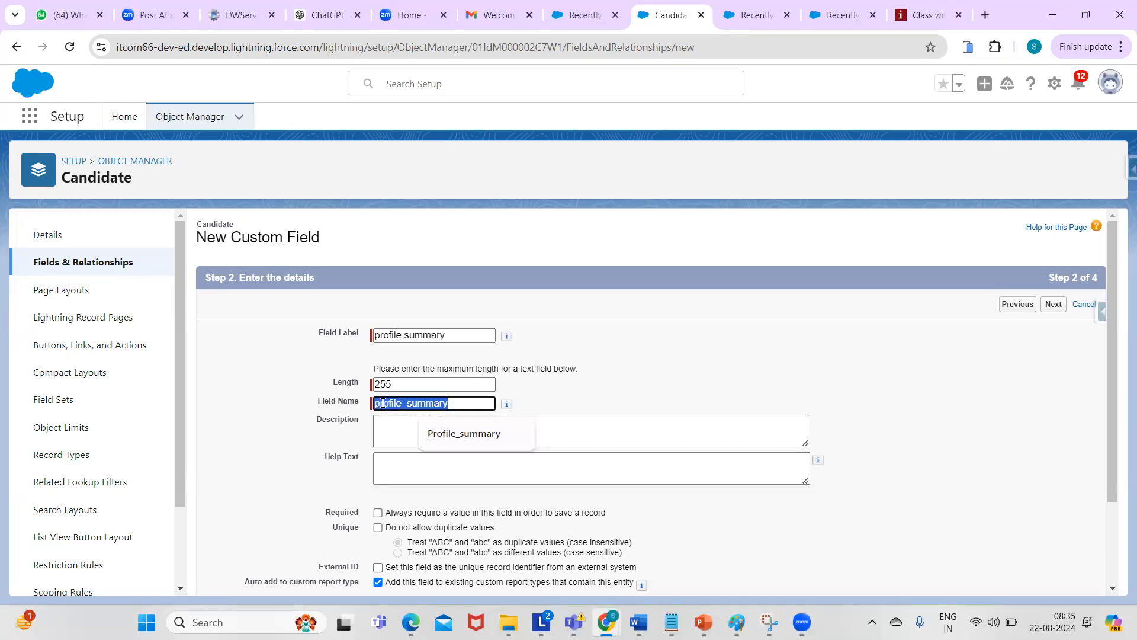
drag(376, 334, 454, 332)
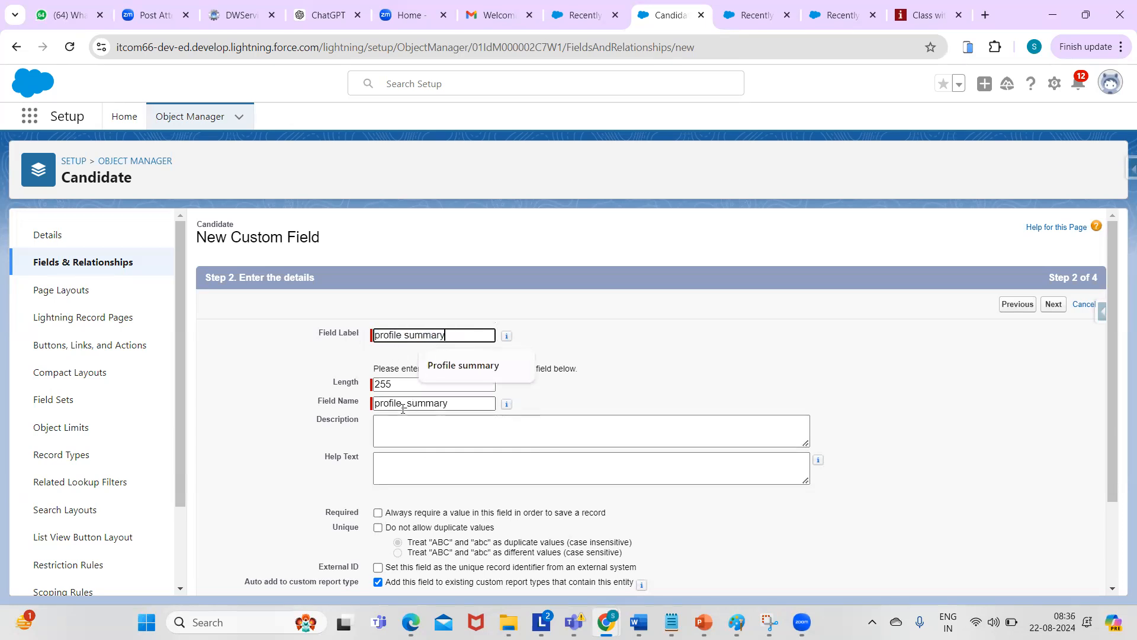
drag(375, 403, 451, 403)
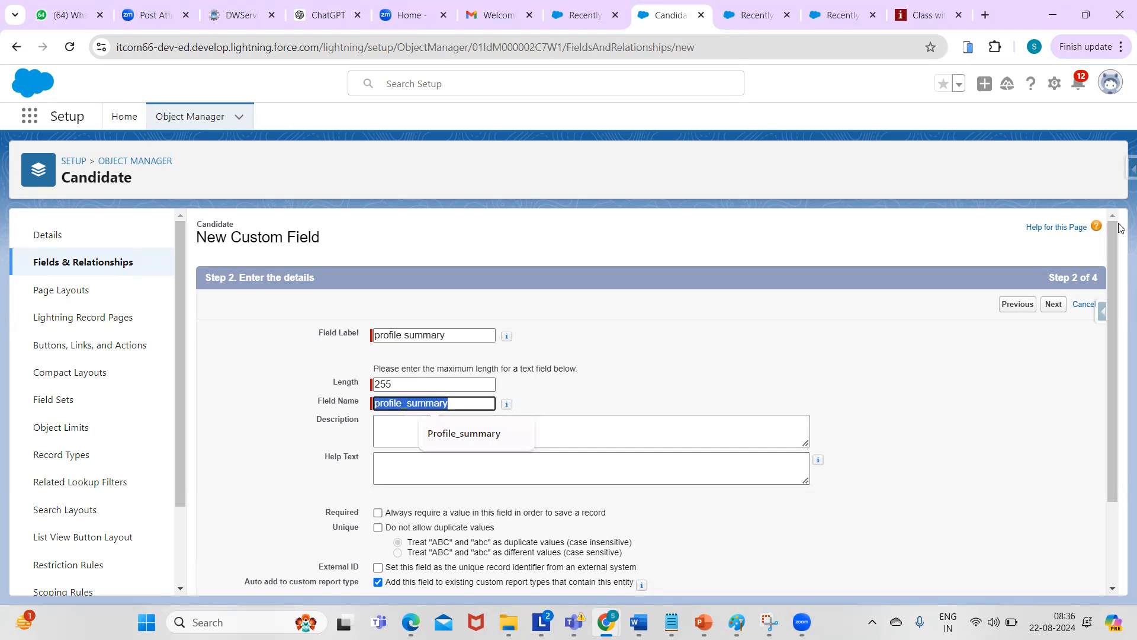
- Leave profile summary optional and non-unique, confirming the prompt that drops uniqueness
scroll(1116, 264, down, 2)
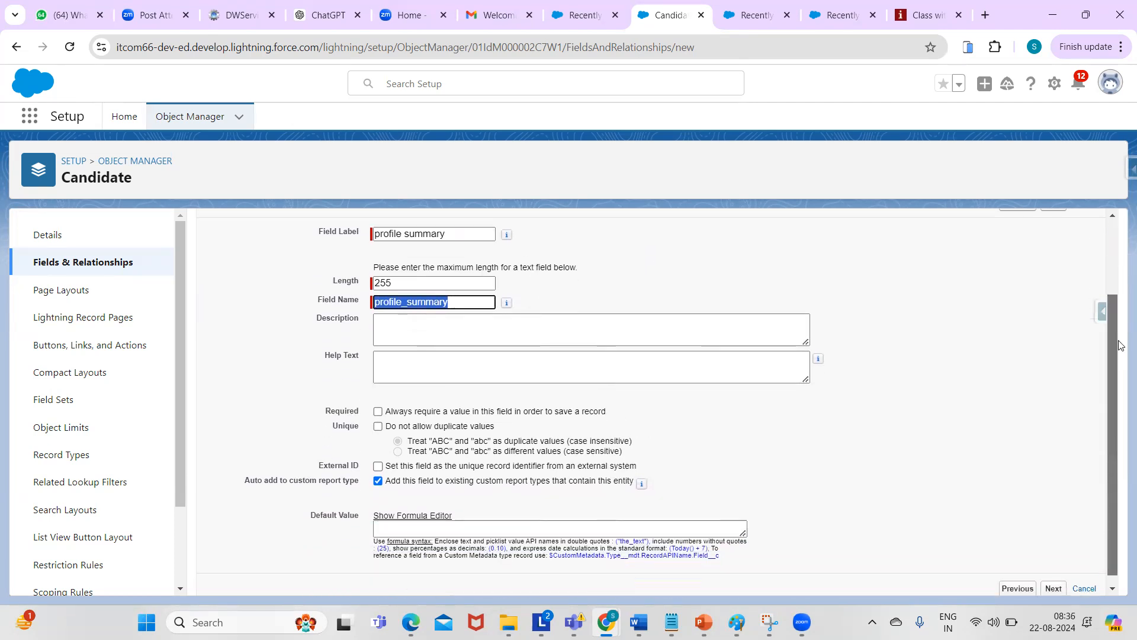
click(539, 322)
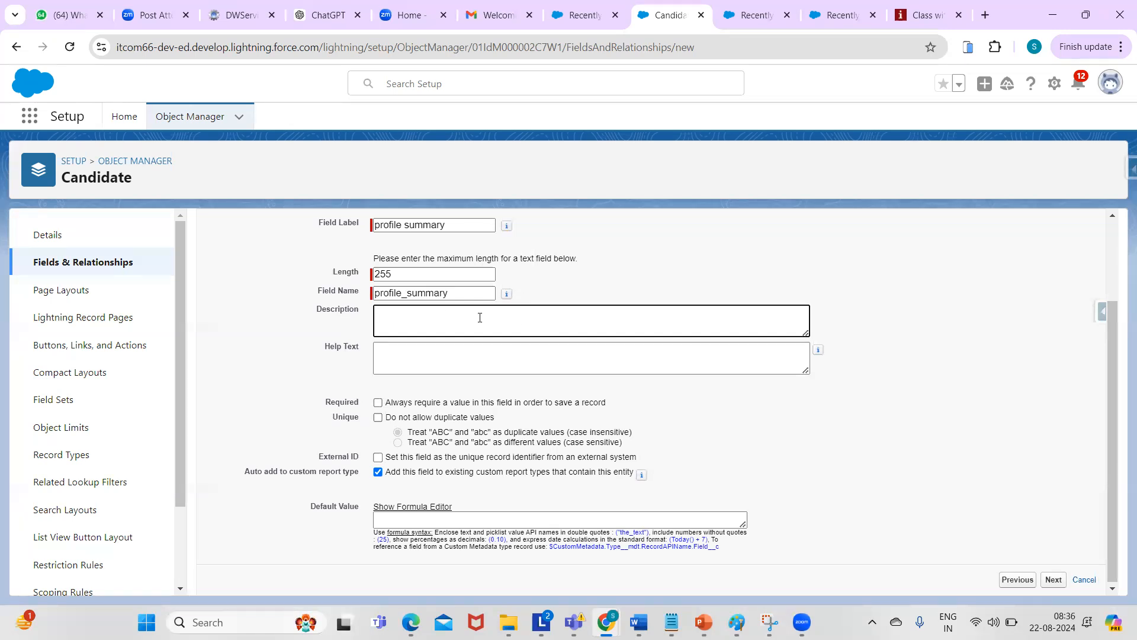
click(446, 359)
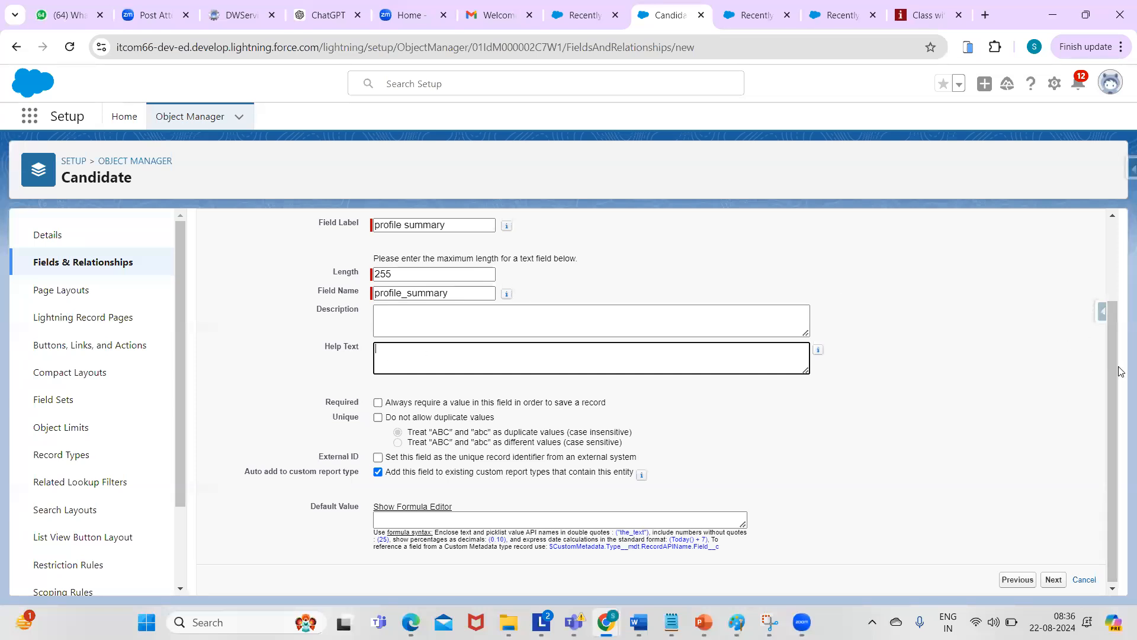
drag(1111, 379, 1115, 415)
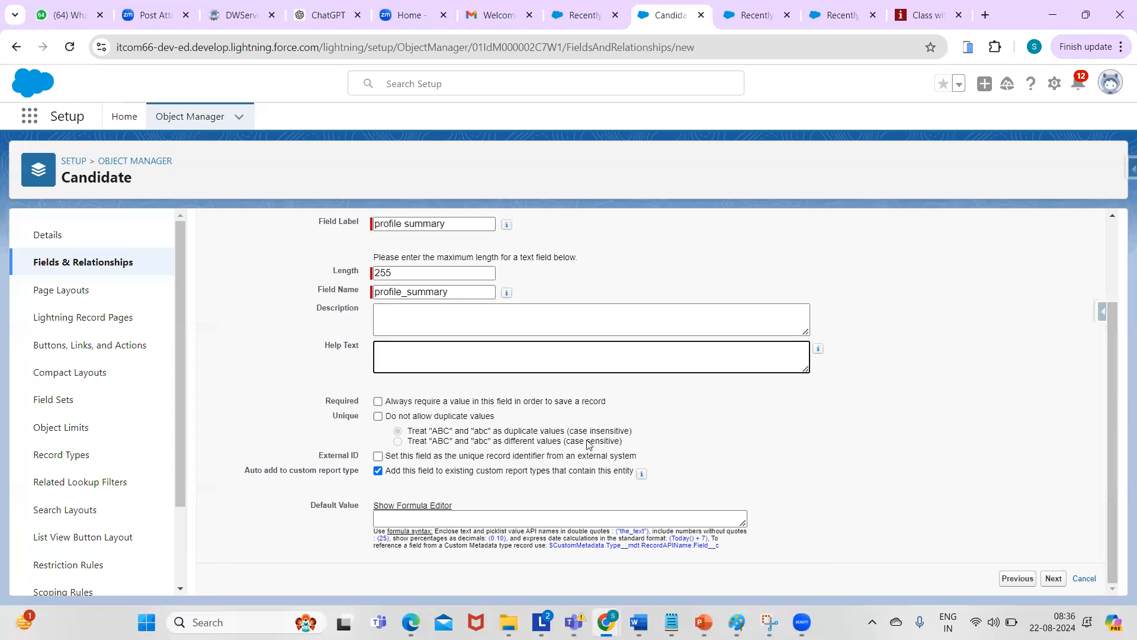
click(378, 401)
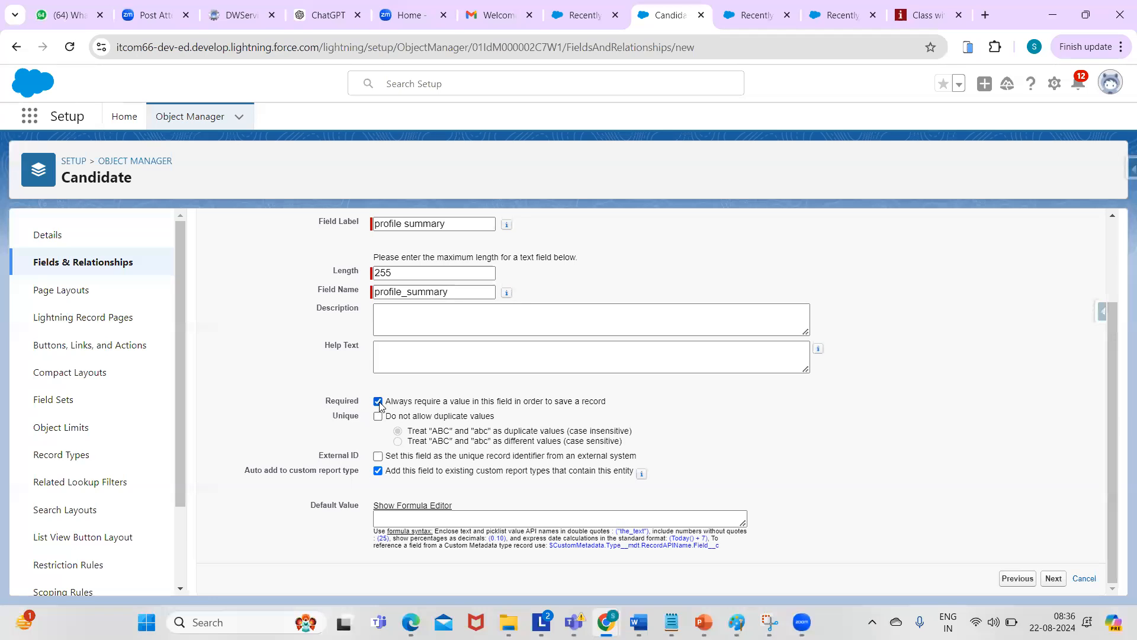
click(378, 402)
click(378, 417)
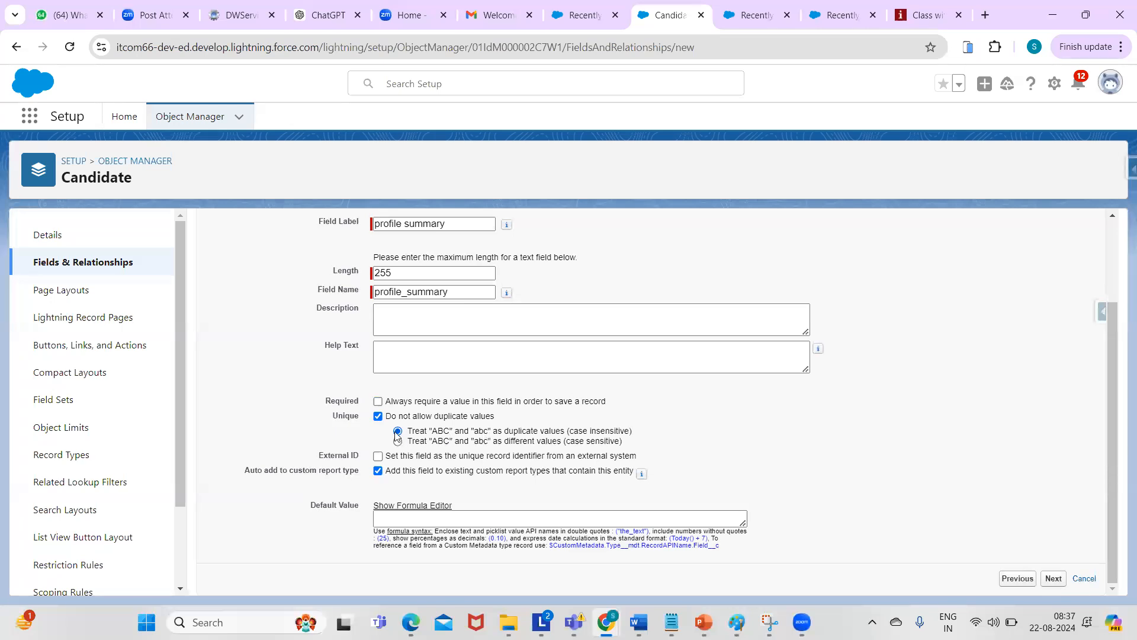
click(378, 416)
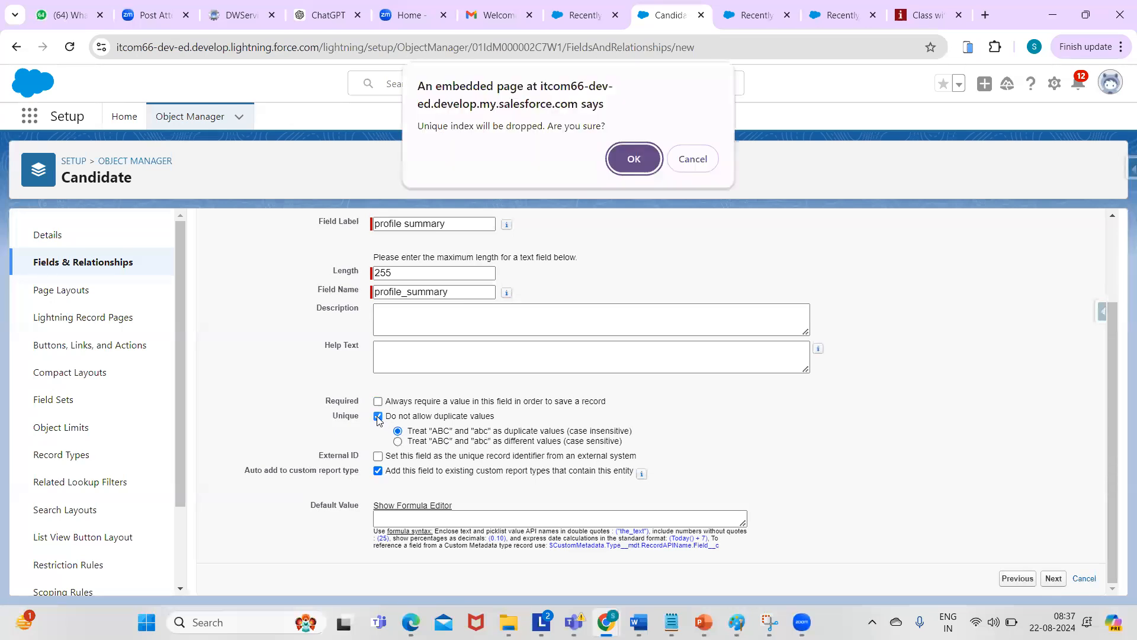
click(634, 158)
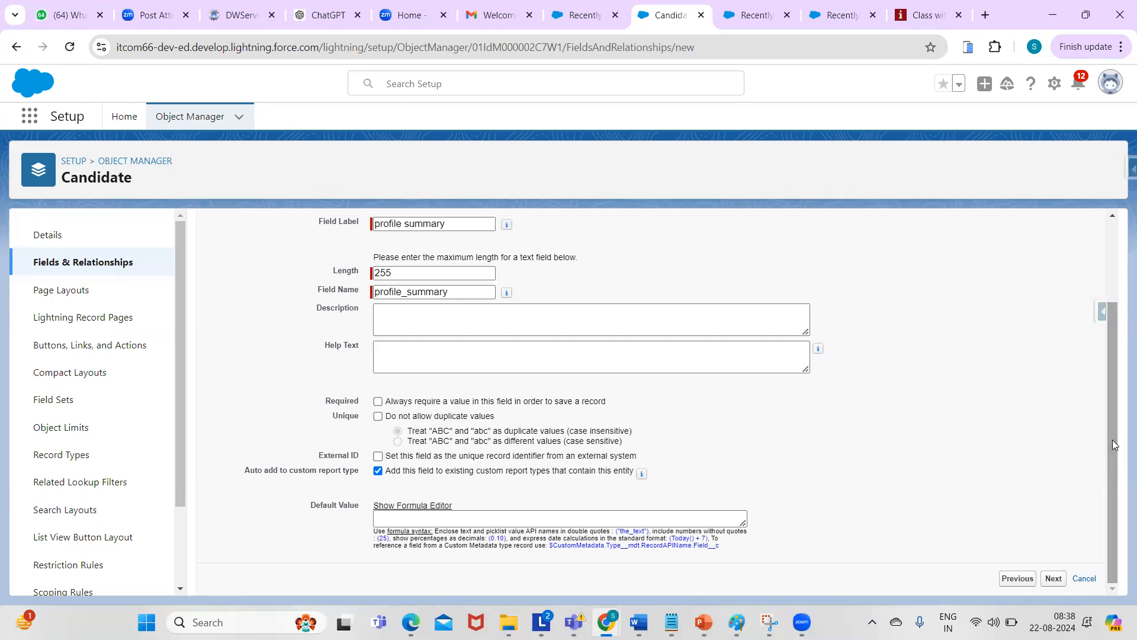
- Pass the security and Candidate Layout steps, then Save & New to start another field
click(413, 518)
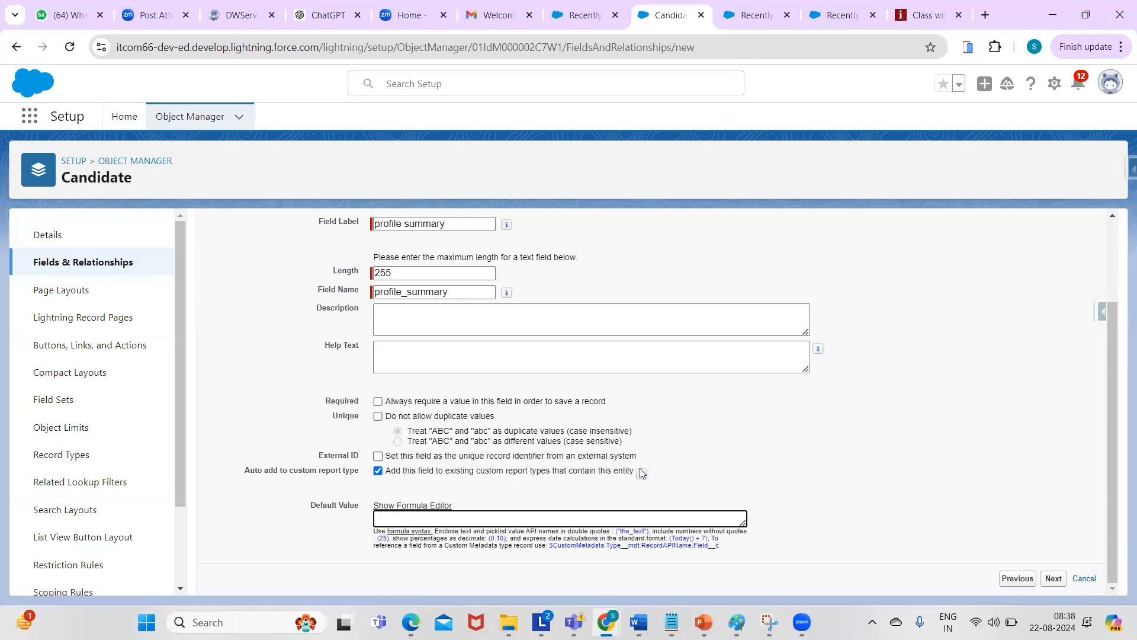
scroll(1115, 316, up, 2)
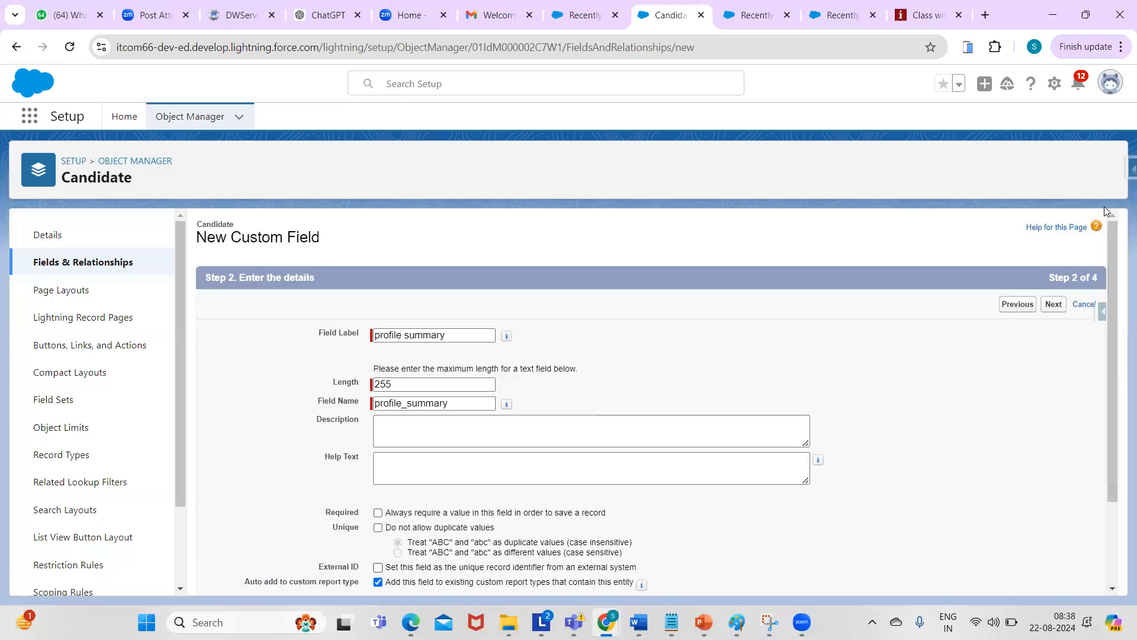
click(1055, 309)
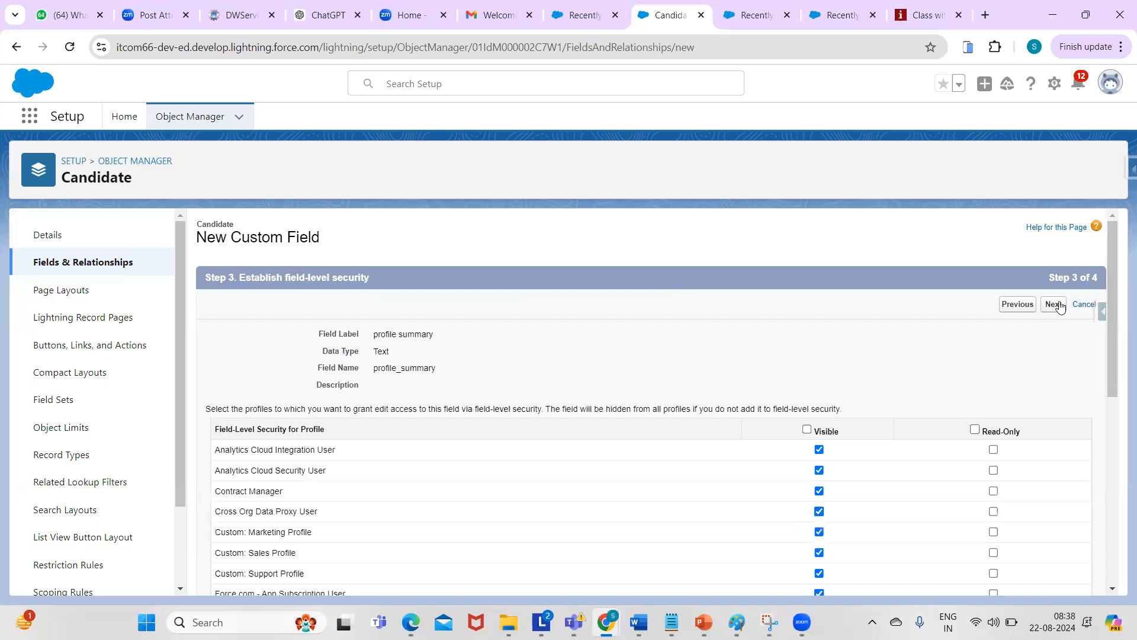
mouse_move(1115, 257)
mouse_down()
mouse_move(1114, 447)
mouse_move(1114, 267)
mouse_up()
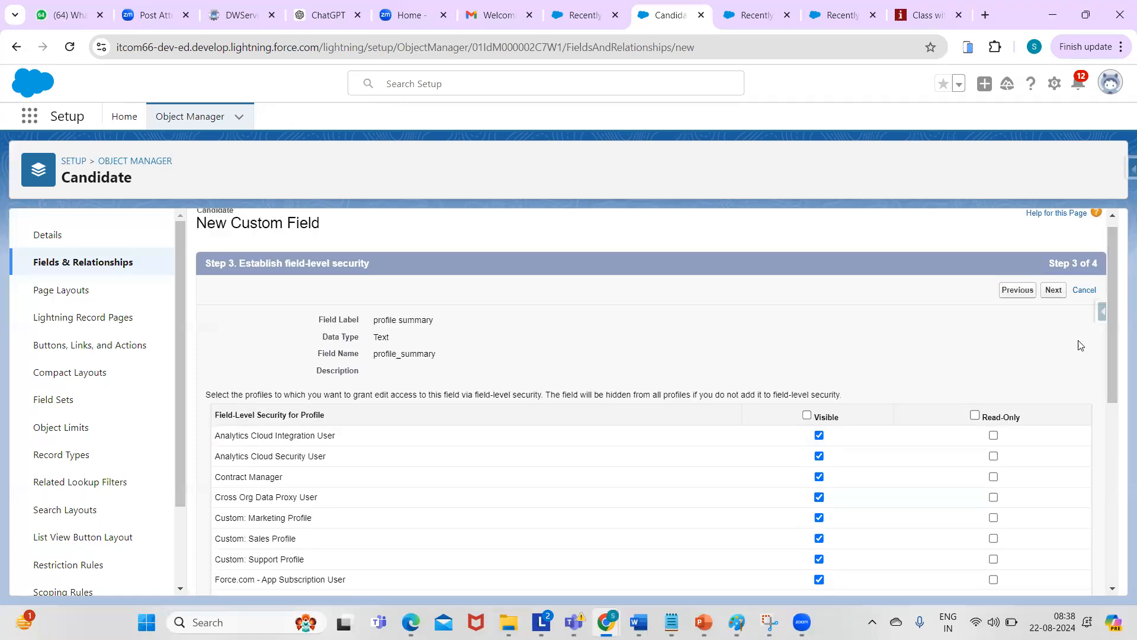
click(1055, 292)
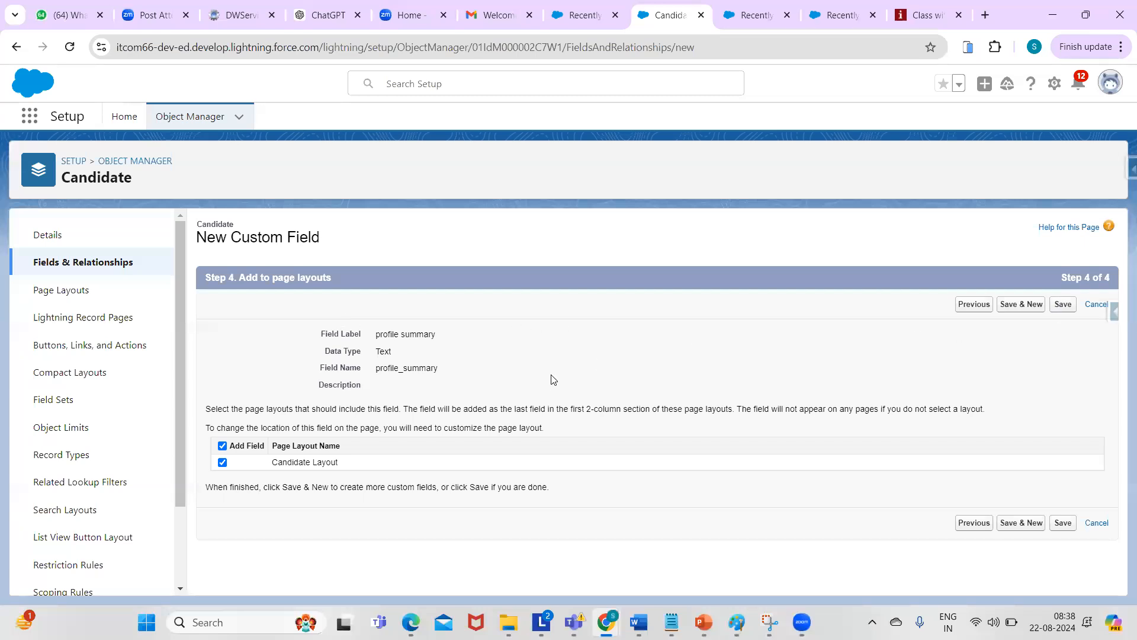
click(1015, 305)
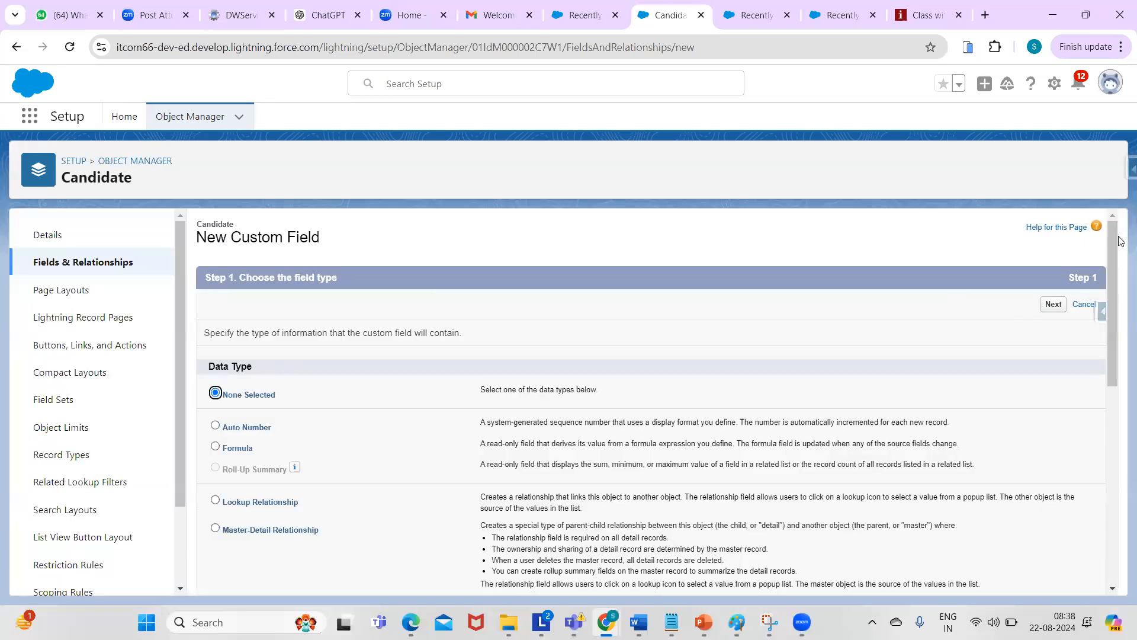
- Choose Date/Time as the new Candidate field's data type
drag(1109, 261, 1118, 349)
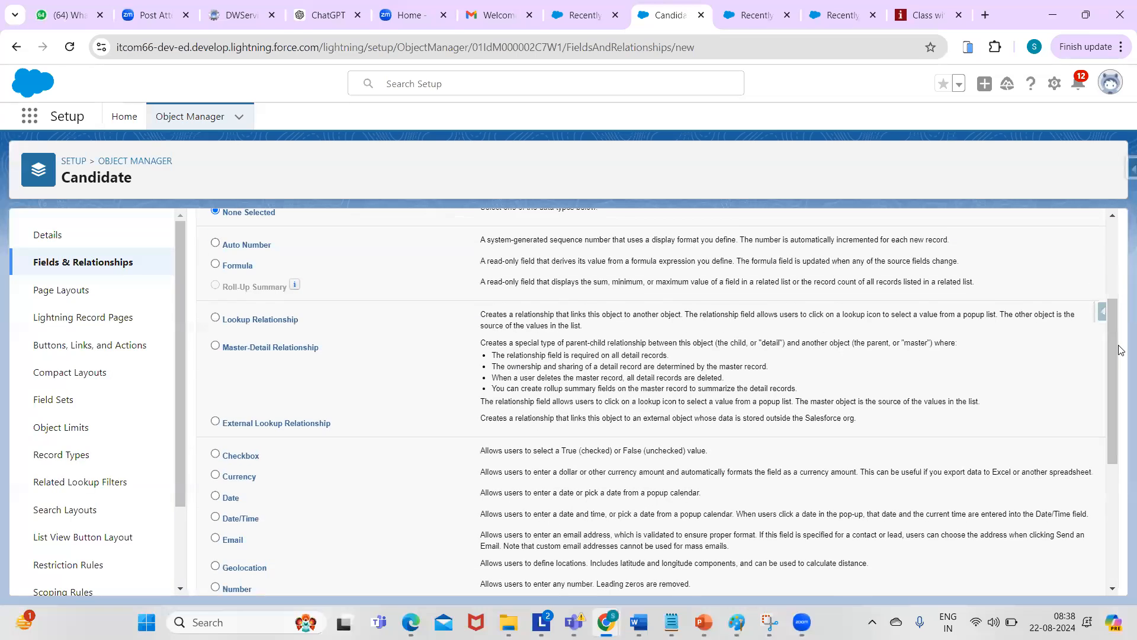
drag(1111, 355, 1105, 415)
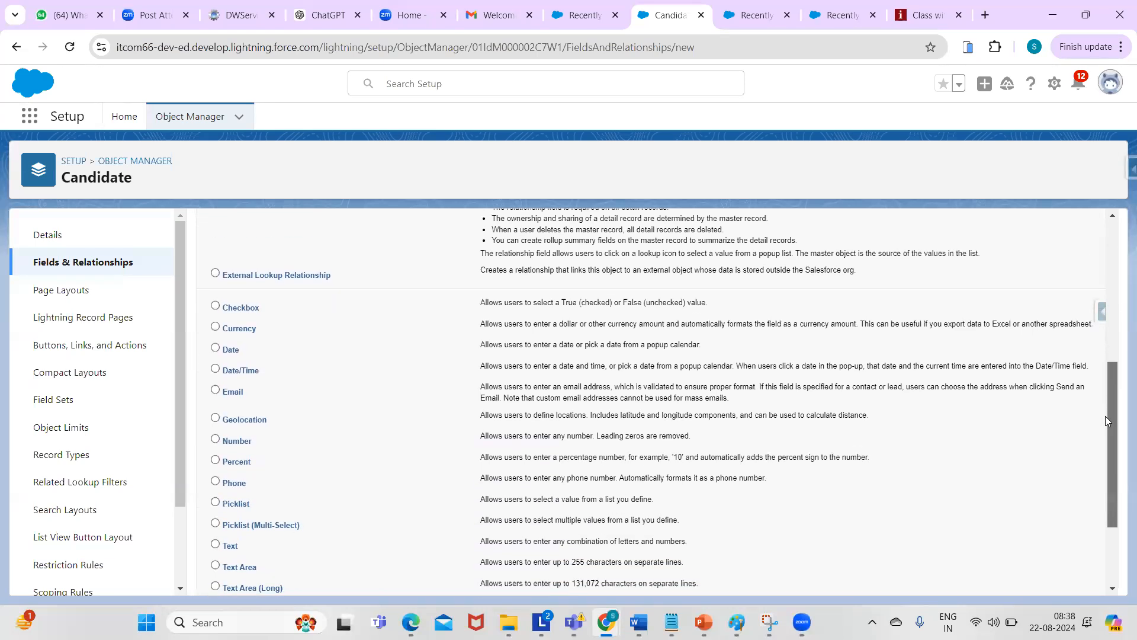
click(215, 369)
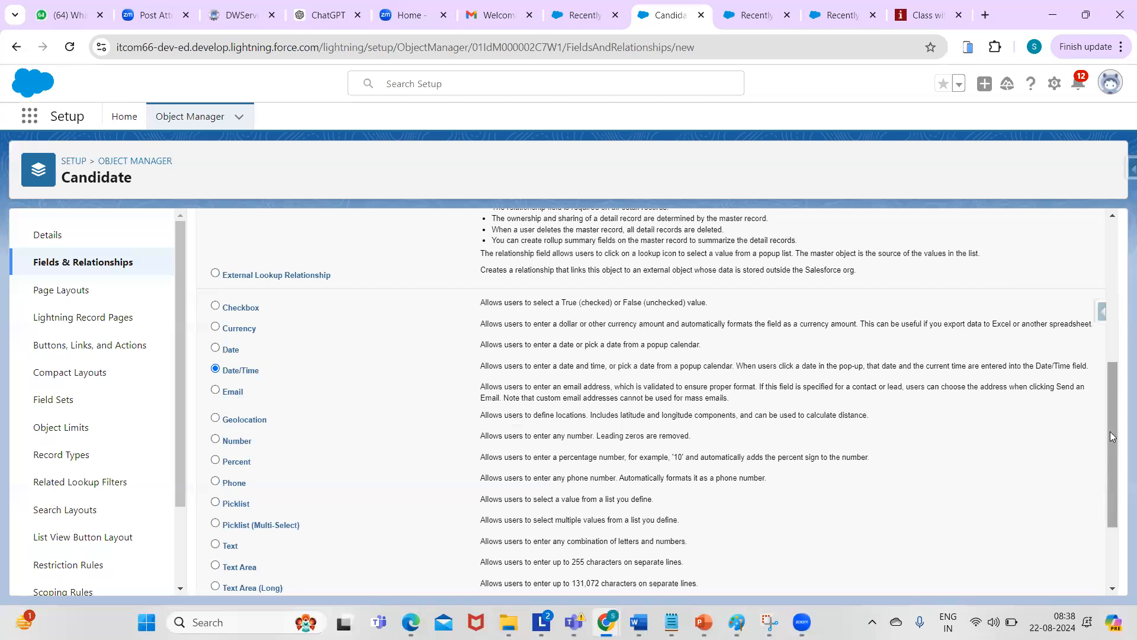
drag(1111, 436, 1111, 296)
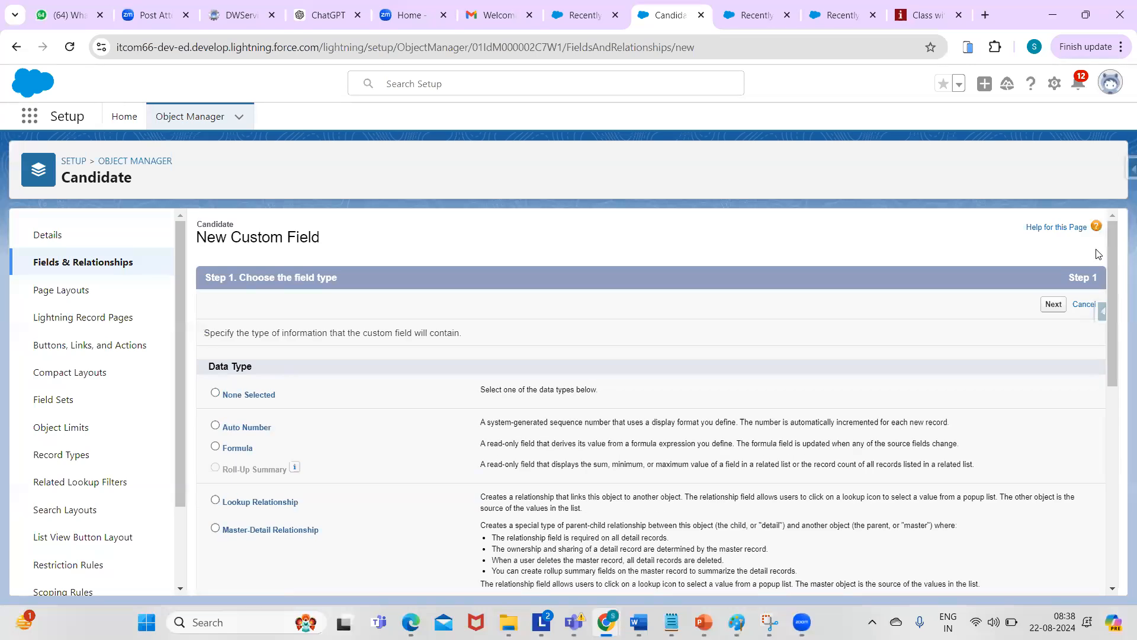
click(1052, 305)
- Label it 'interview schedule date' and save it onto the Candidate Layout with Save & New
click(462, 339)
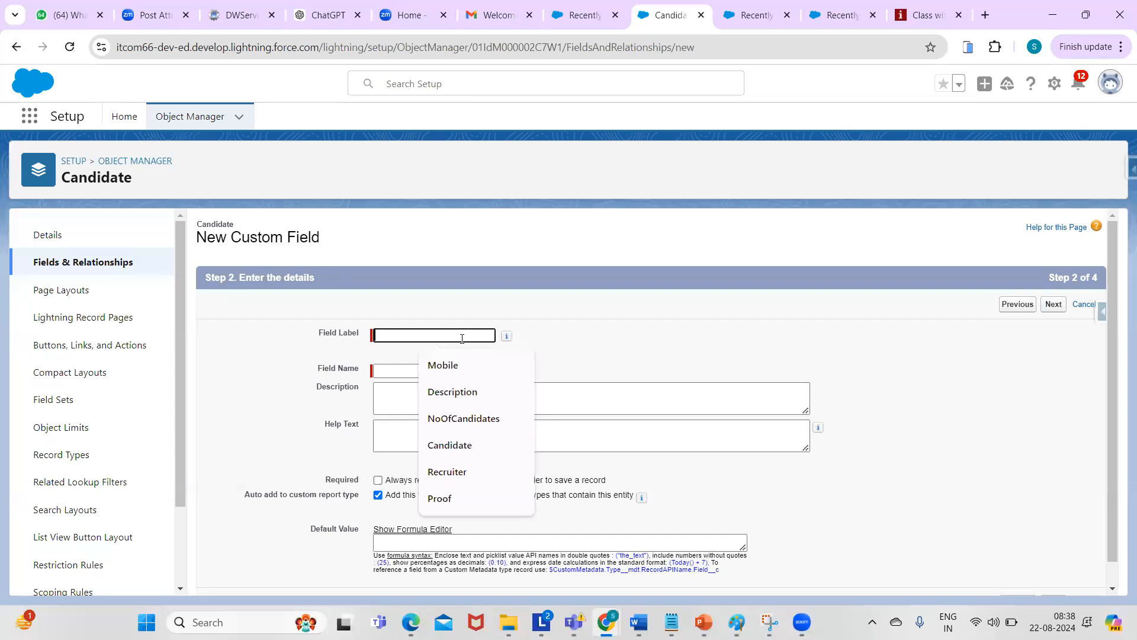
text(inter)
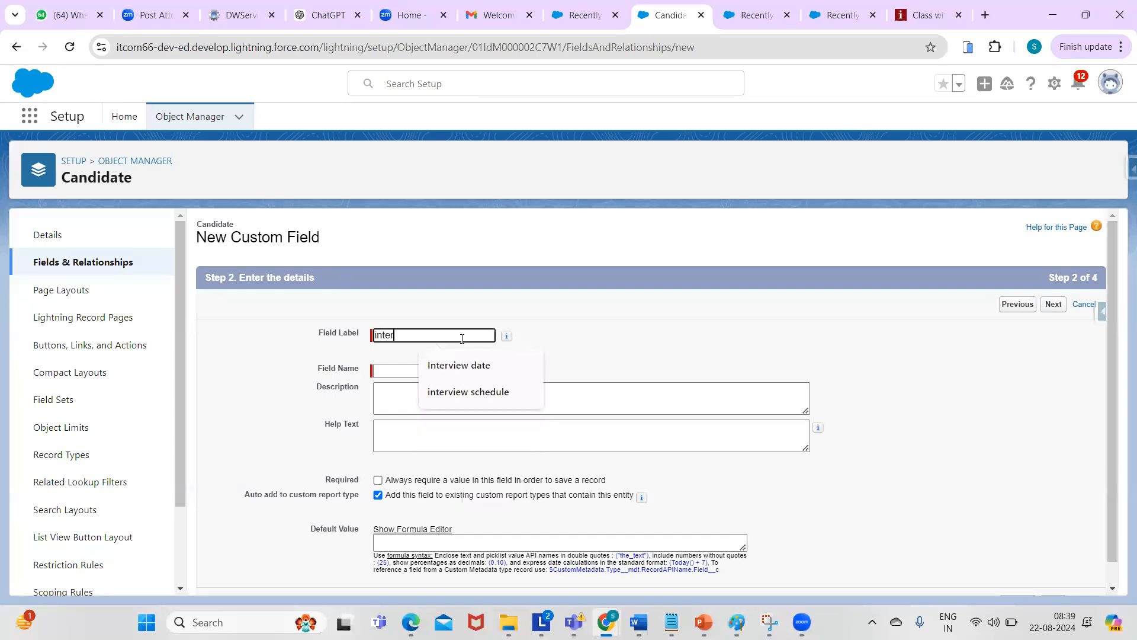
text(view schedule)
click(460, 392)
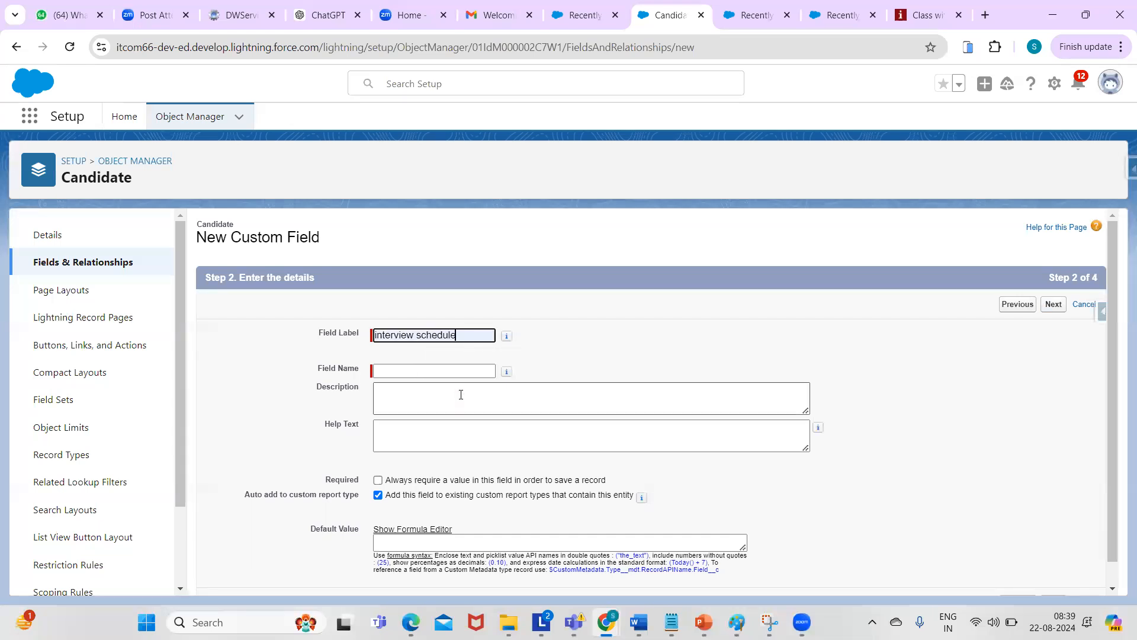
text(date)
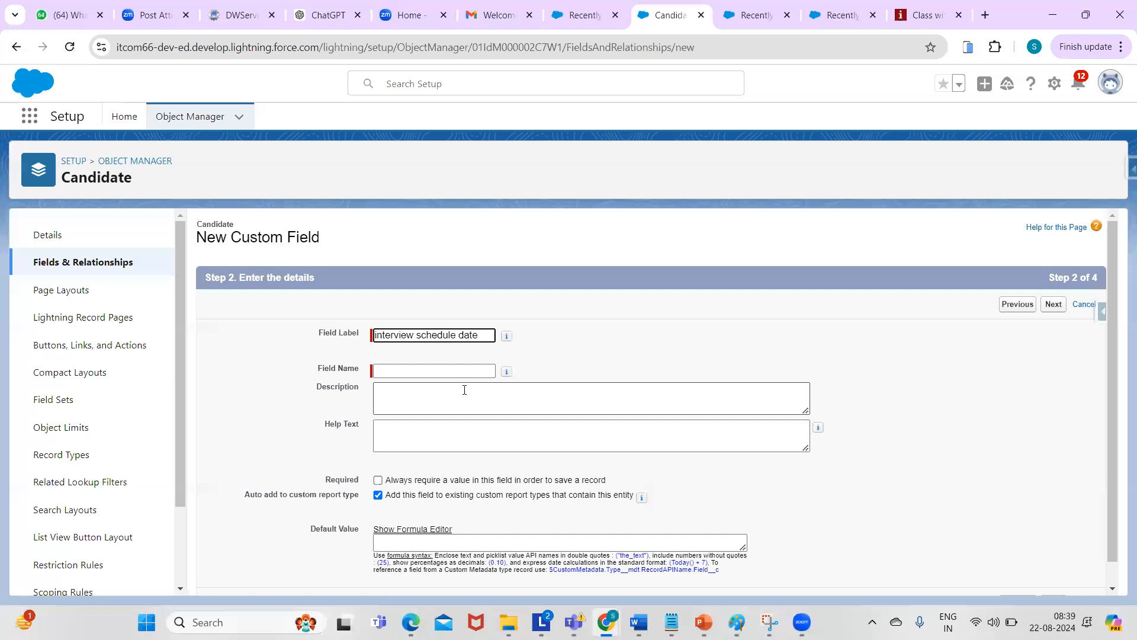
click(414, 369)
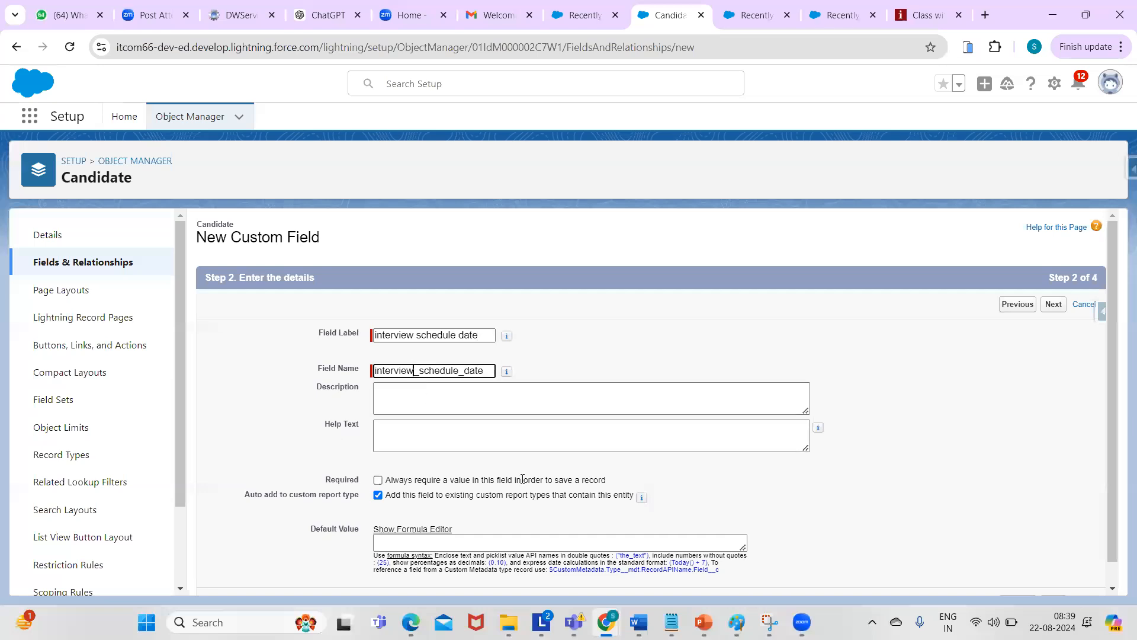
click(1052, 306)
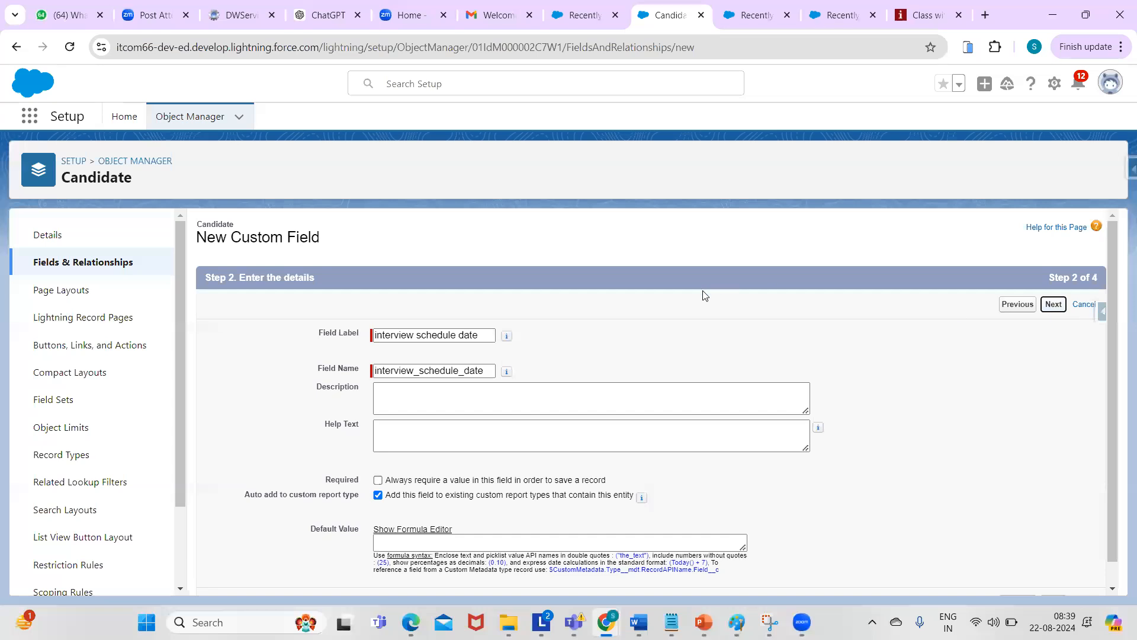
click(1053, 304)
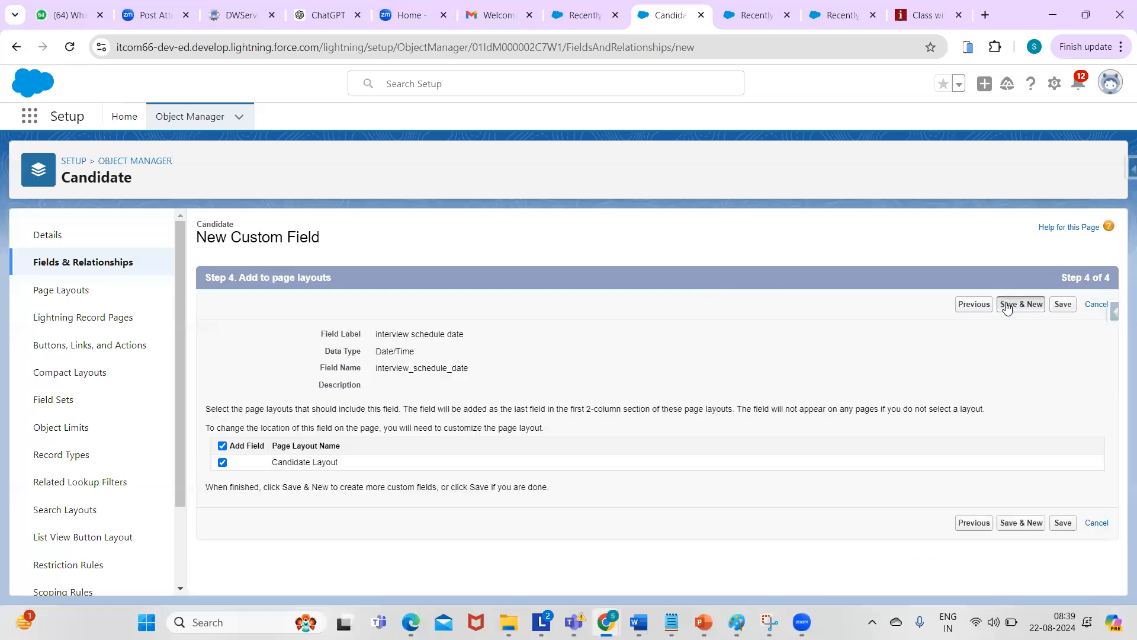
click(1006, 305)
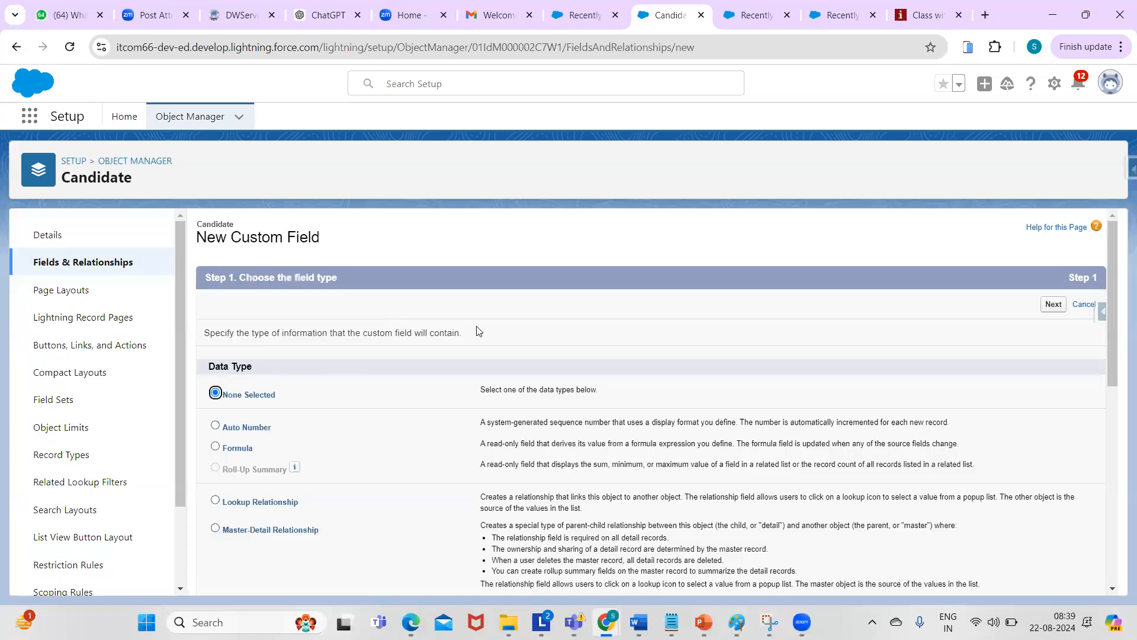
- Select the Email data type for the new Candidate field
drag(1117, 259, 1109, 334)
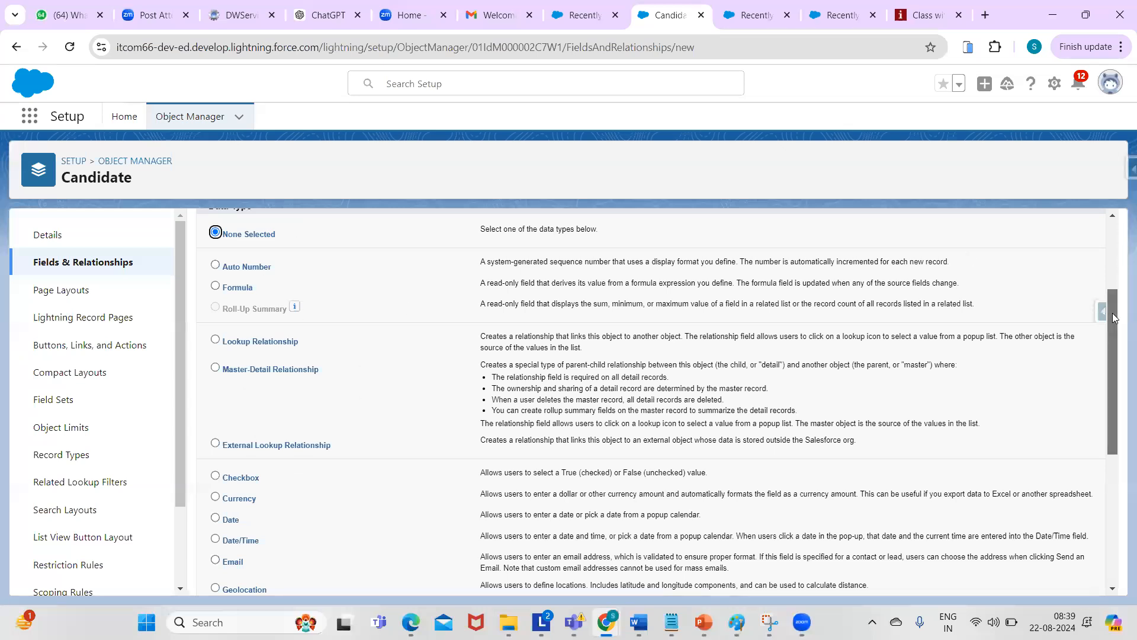
drag(1114, 318, 1120, 410)
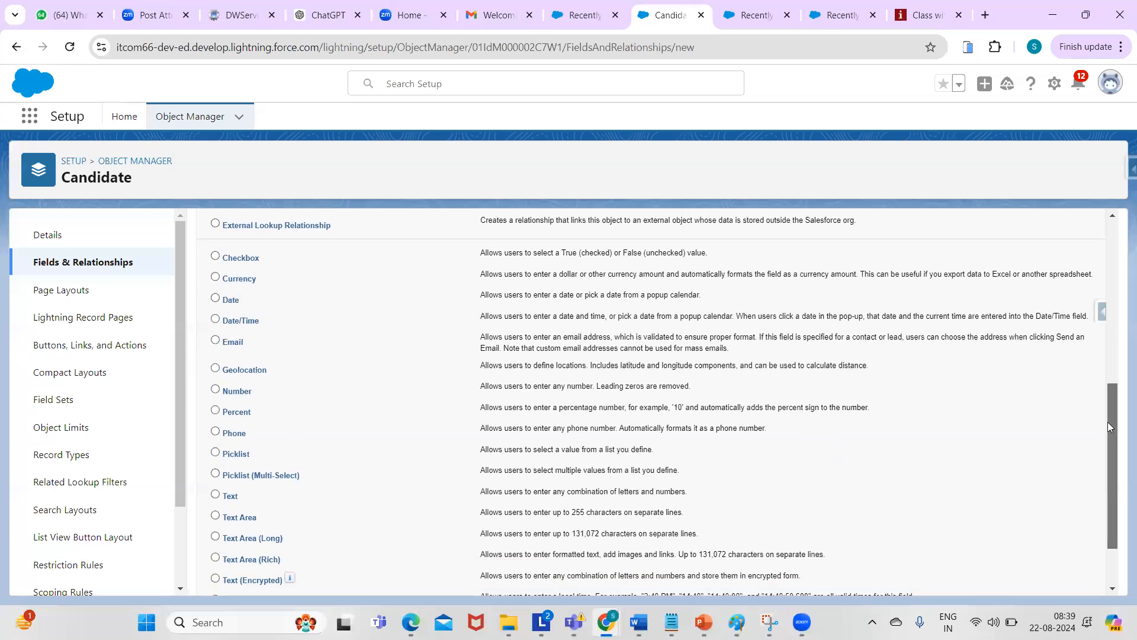
drag(1107, 421, 1111, 441)
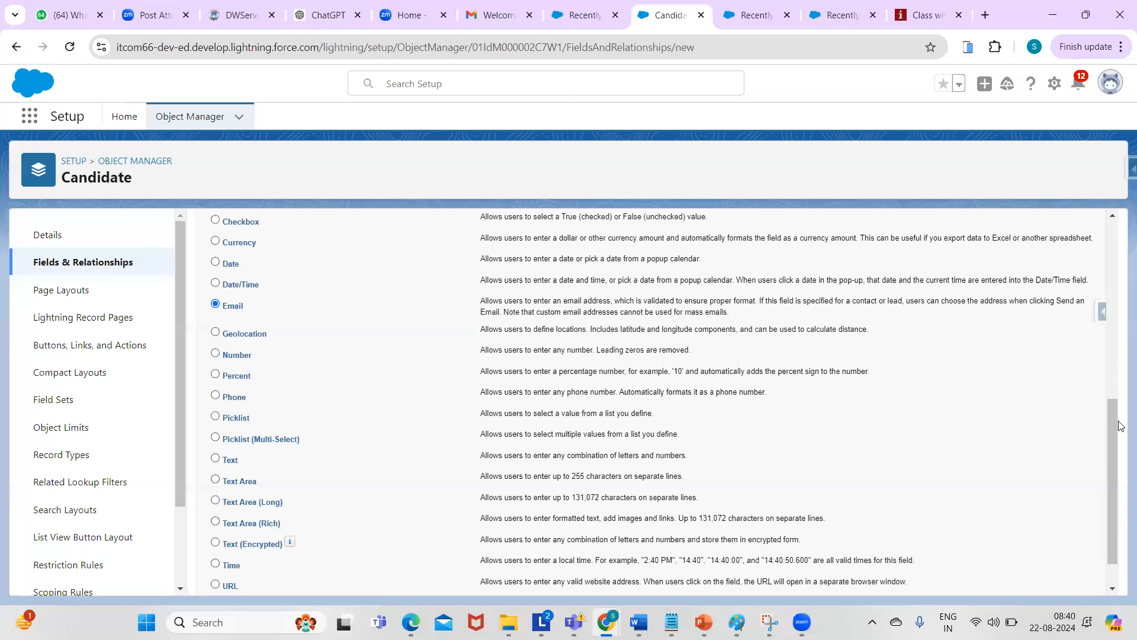
scroll(1109, 473, down, 1)
scroll(1102, 314, up, 10)
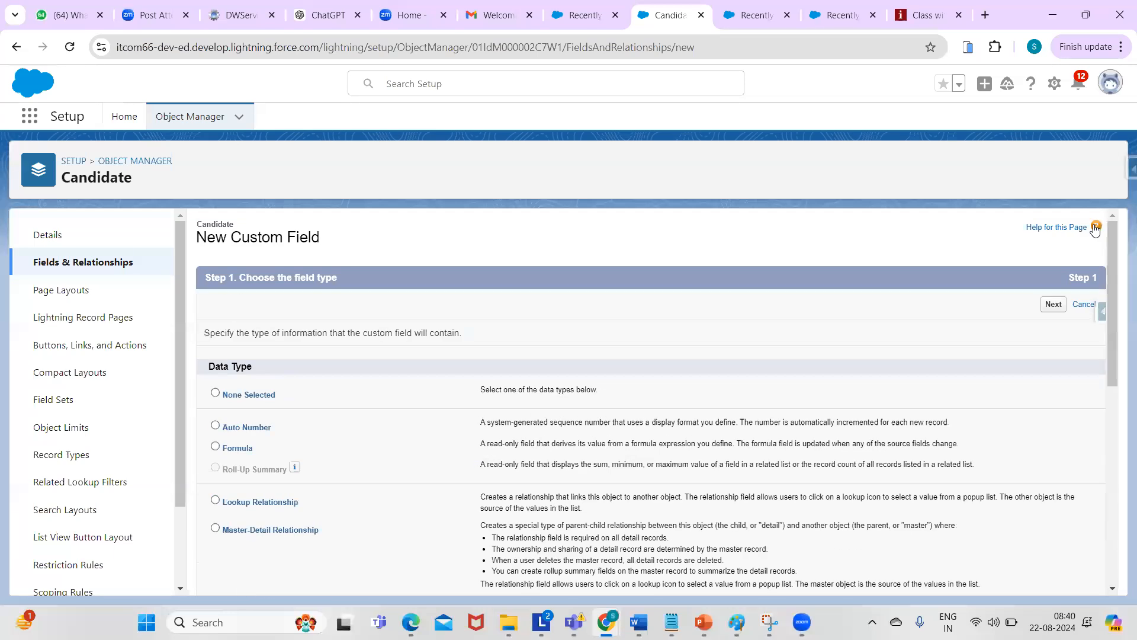
click(1053, 304)
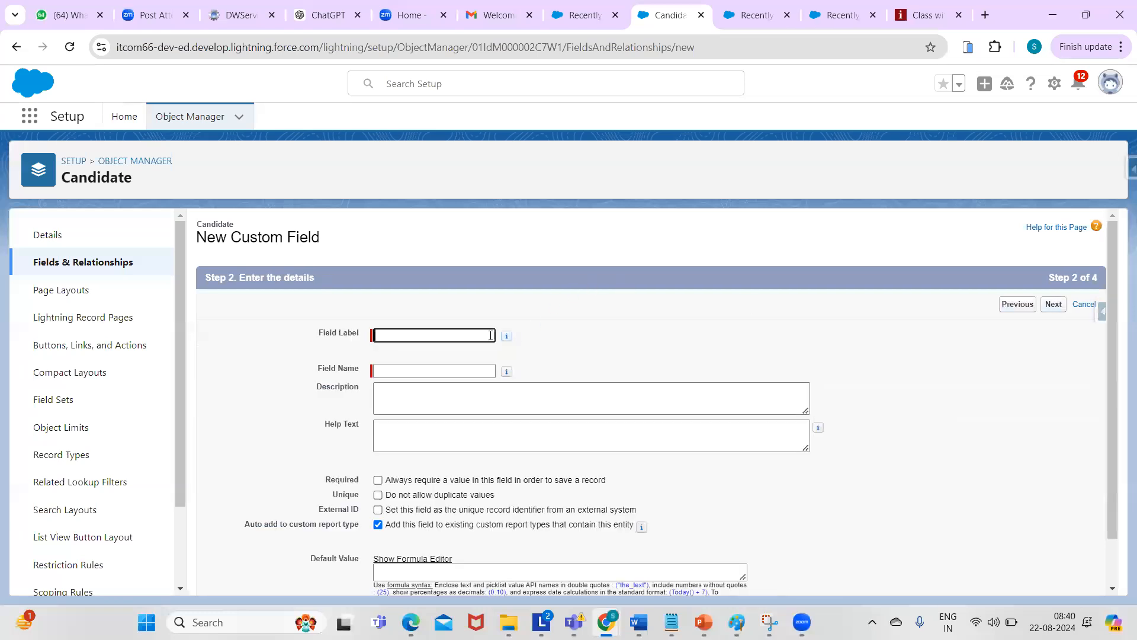
- Label the field 'Email' and save it onto the Candidate Layout with Save & New
click(451, 339)
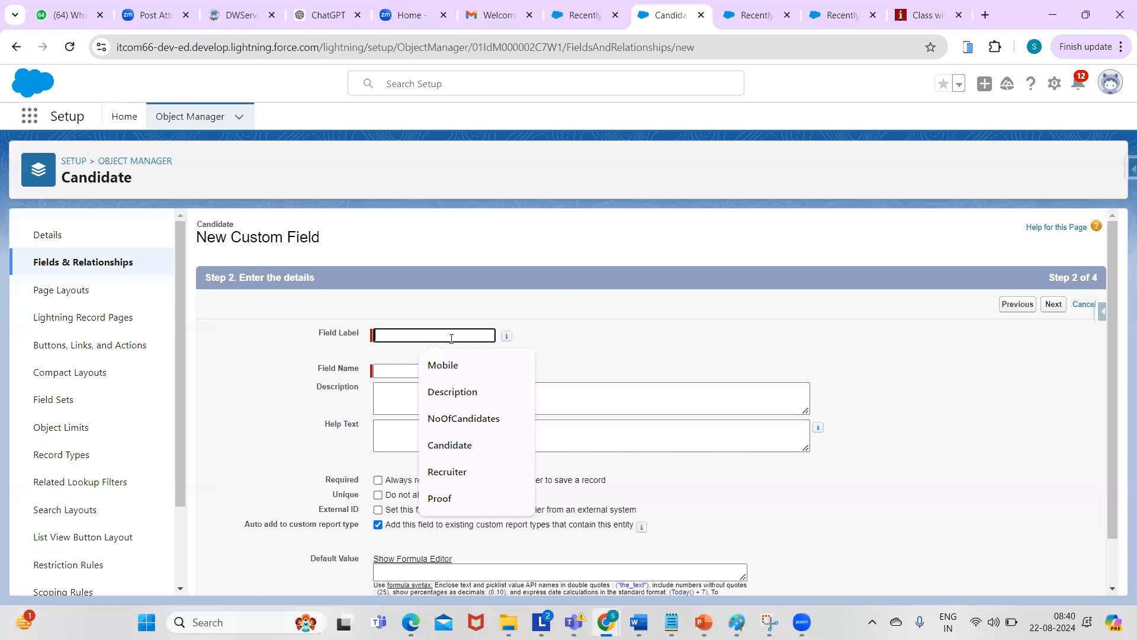
text(Email)
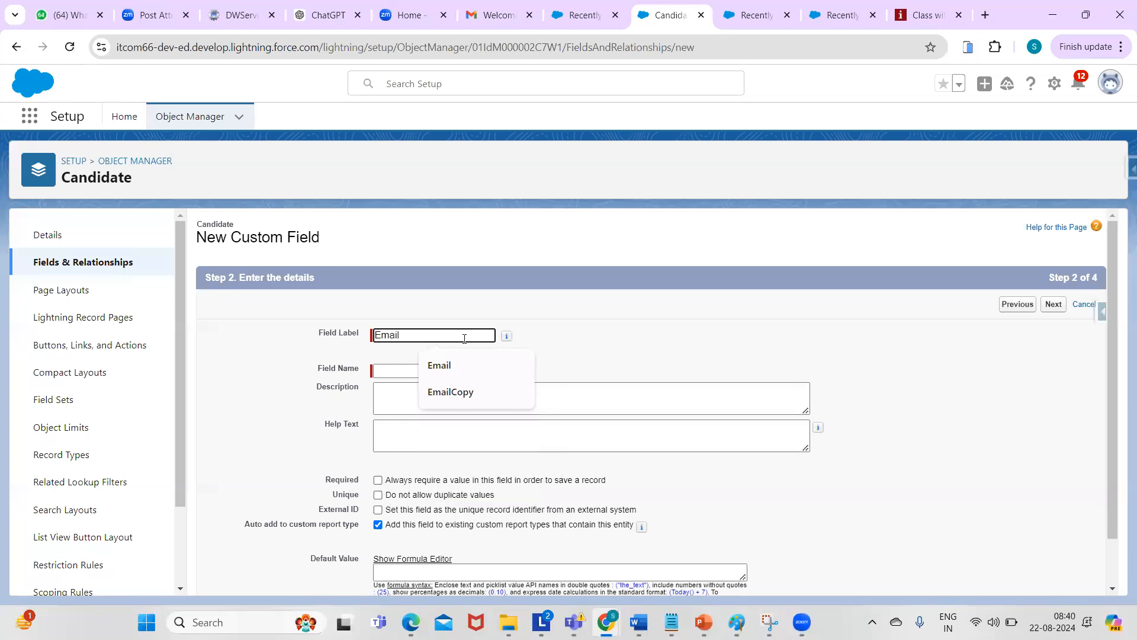
click(480, 359)
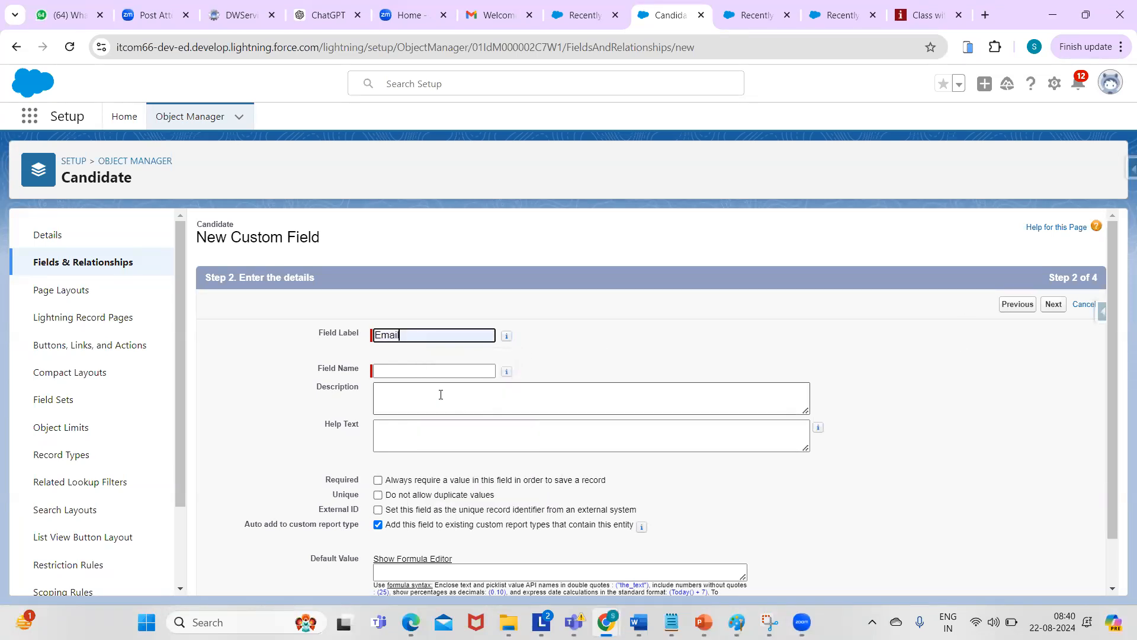
click(427, 372)
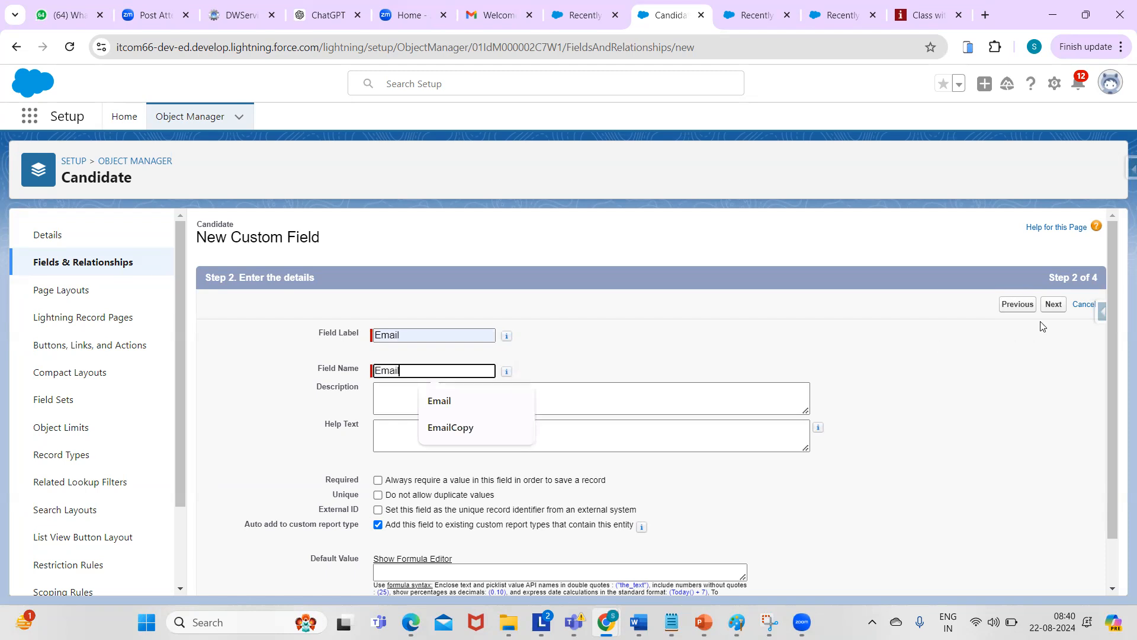
click(970, 433)
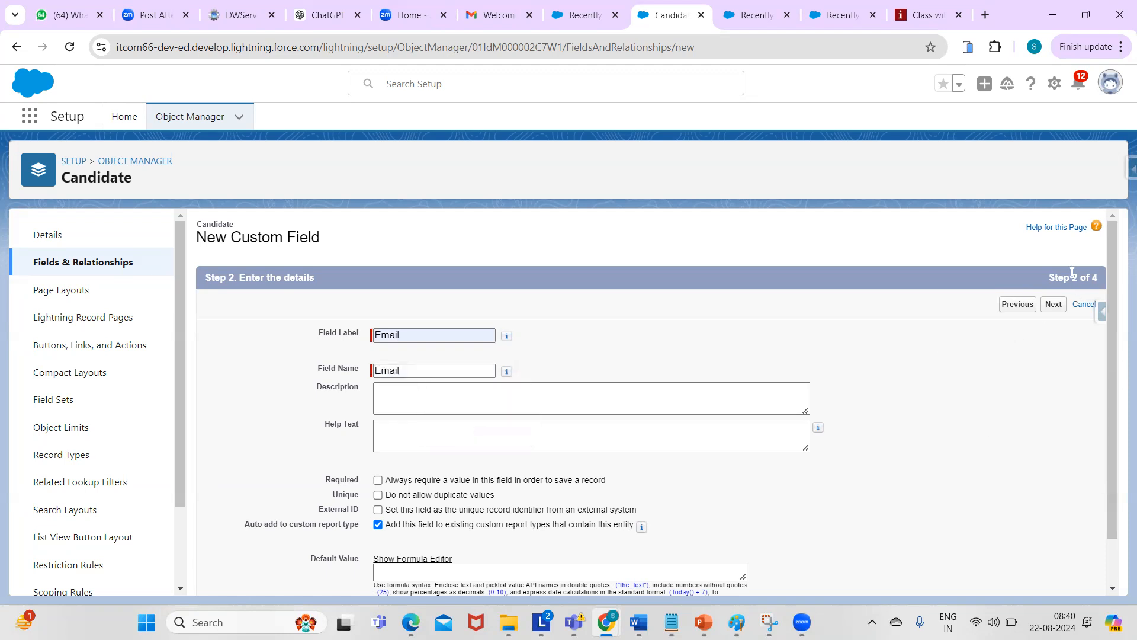
click(1054, 304)
click(1050, 304)
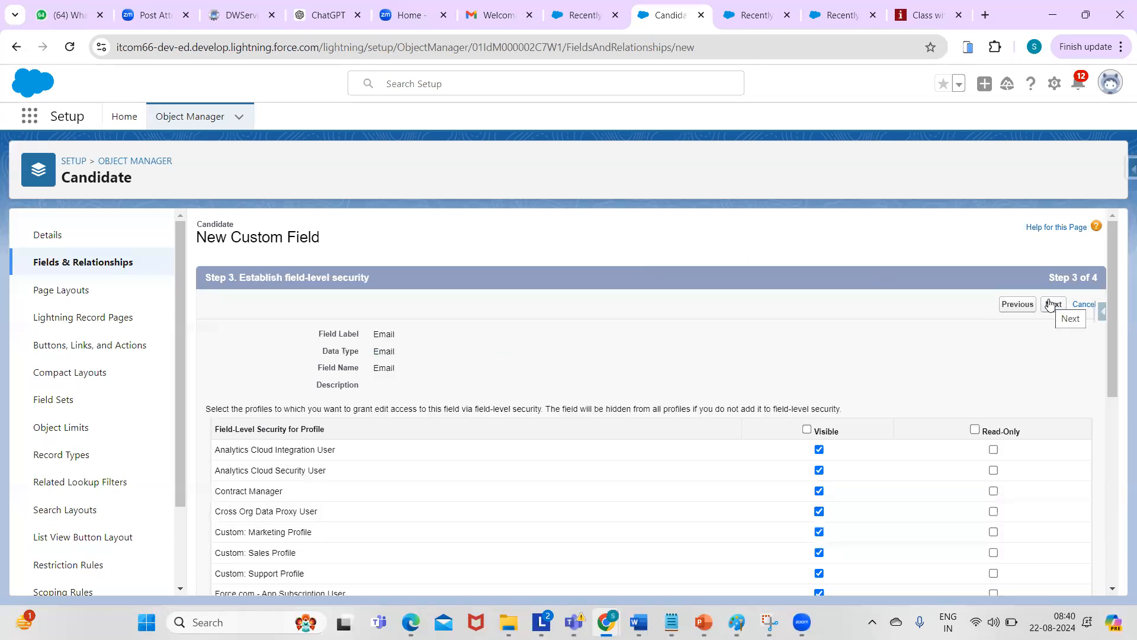
click(1050, 304)
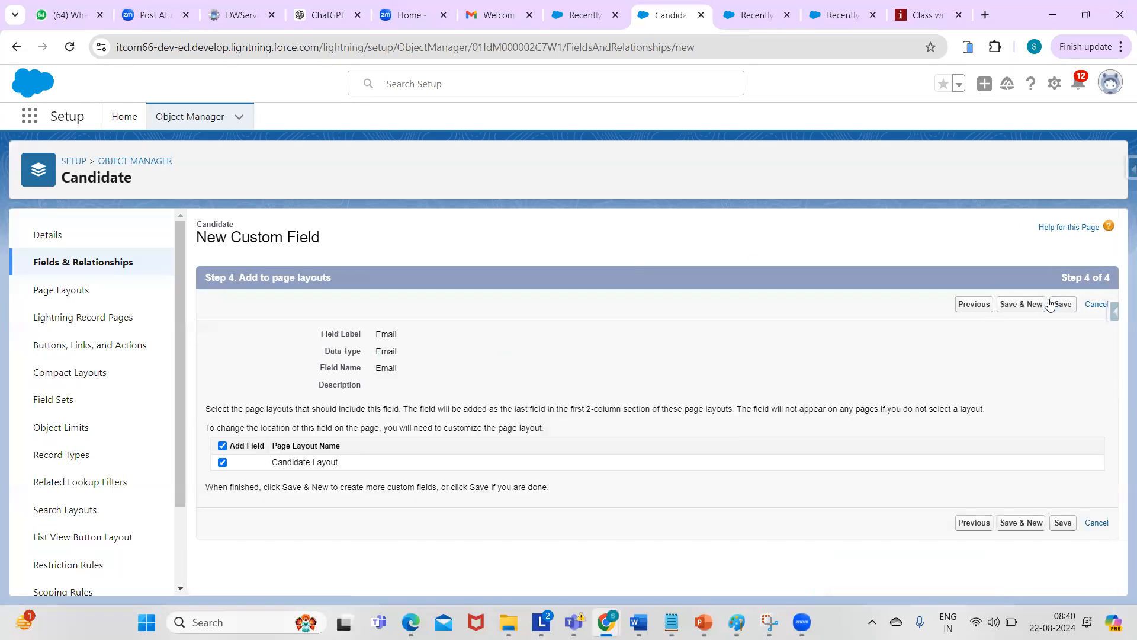
click(1019, 303)
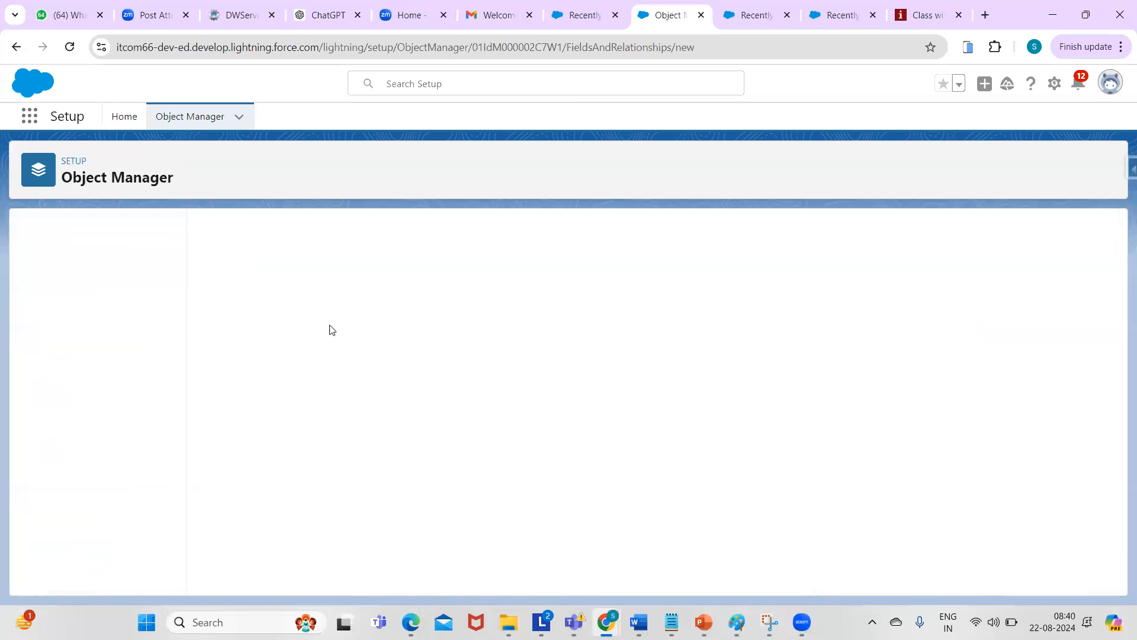
- Create a Phone field with label and name 'Mobile', reaching the Candidate Layout step
drag(1112, 294, 1120, 481)
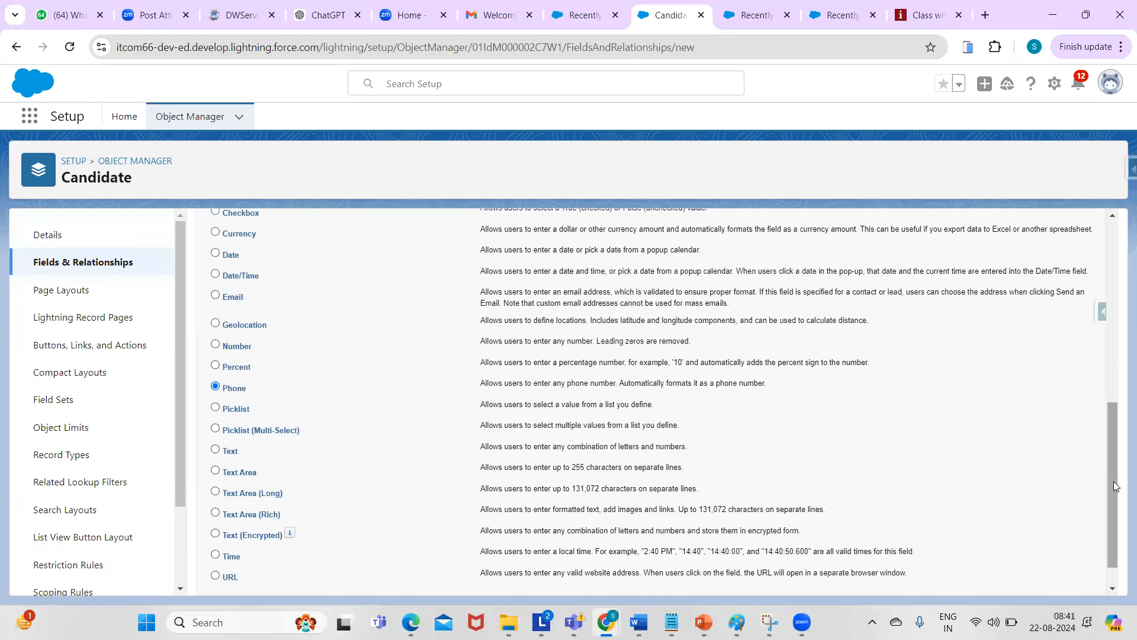
drag(1114, 481, 1116, 259)
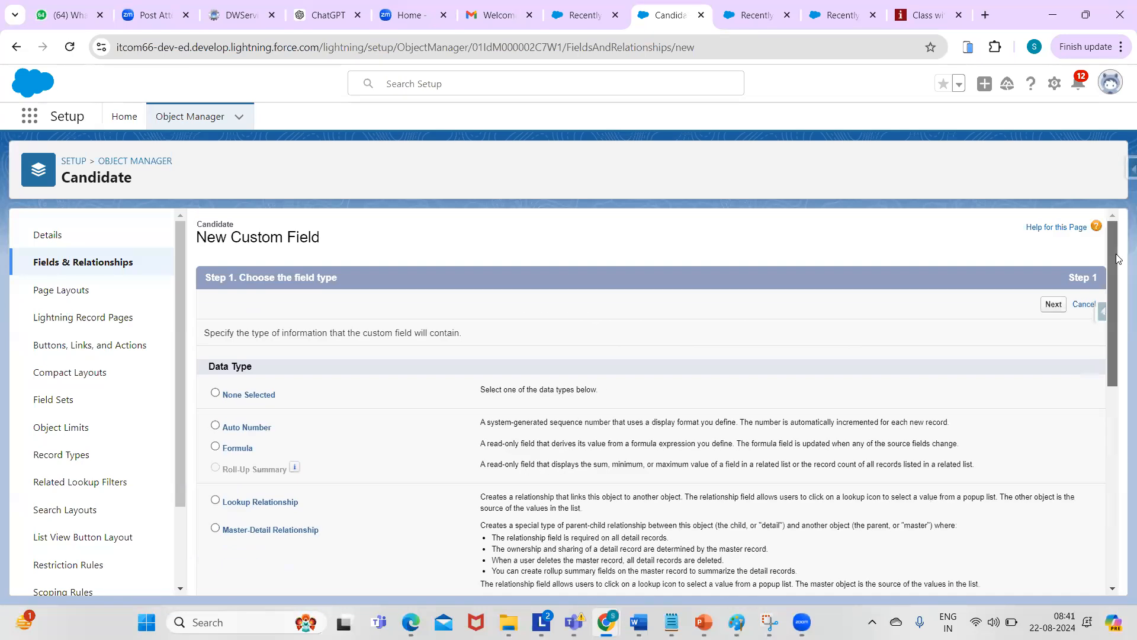
click(1054, 304)
click(462, 334)
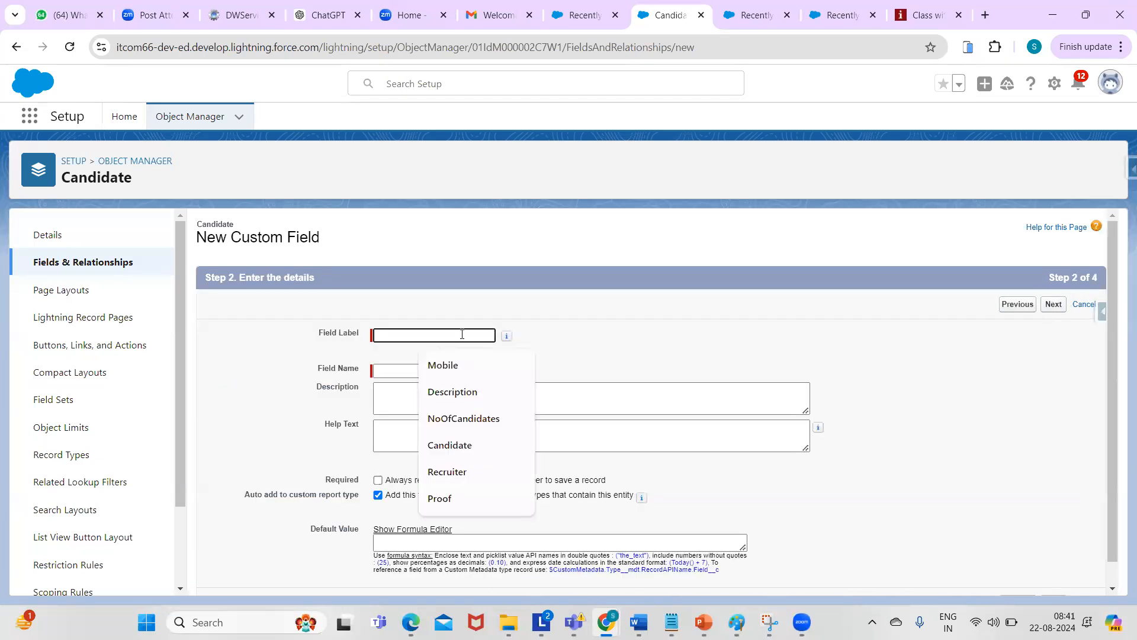
click(445, 364)
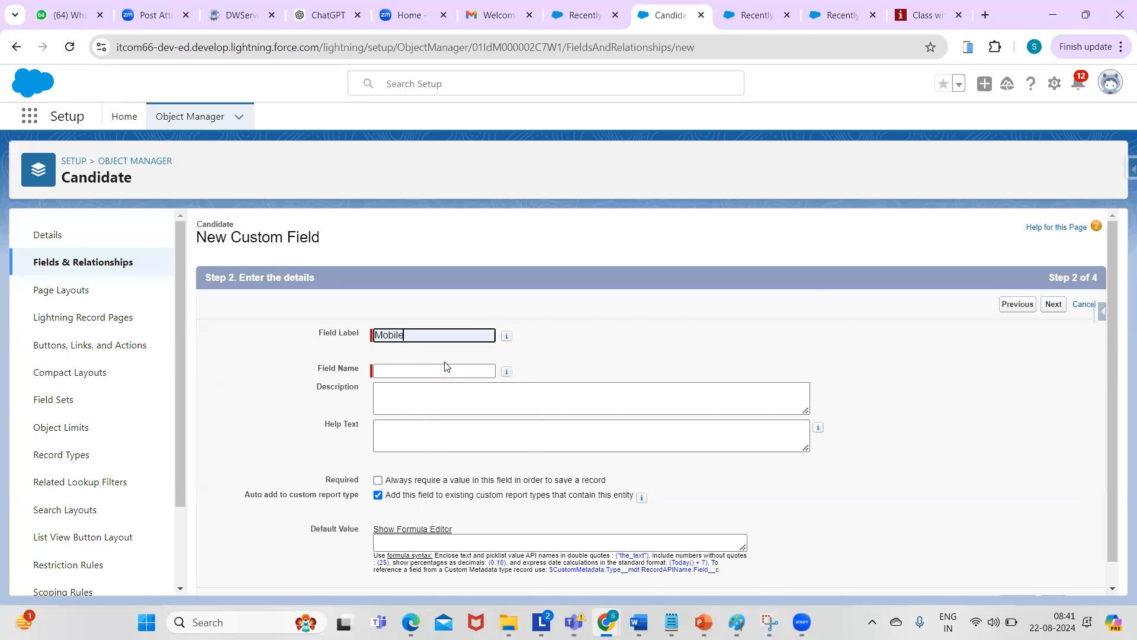
click(419, 369)
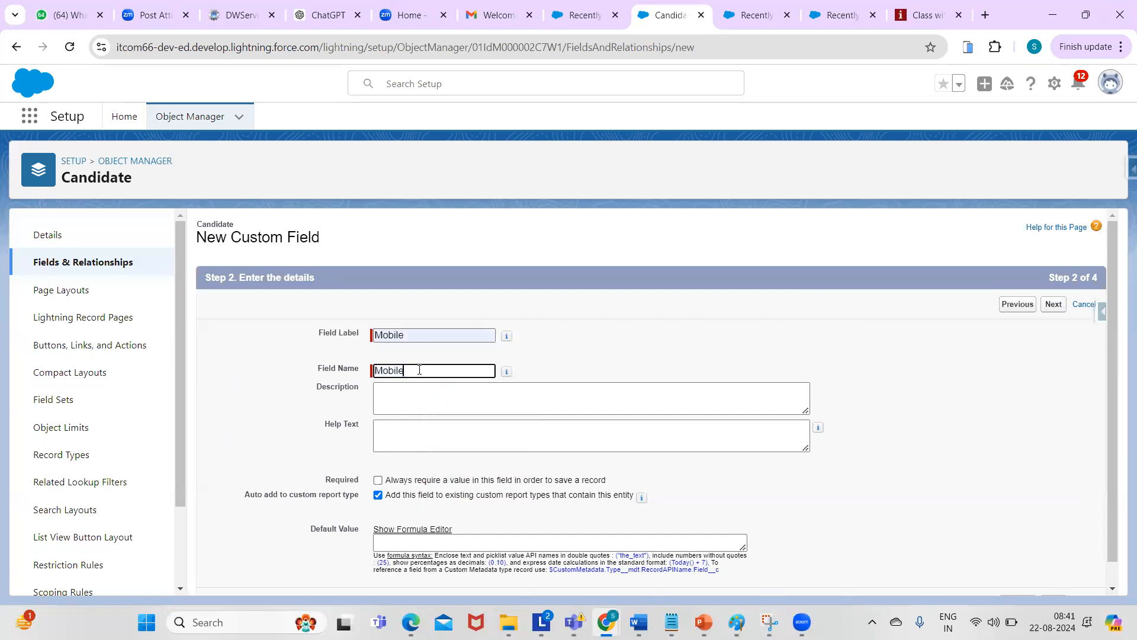
click(1055, 296)
click(1055, 305)
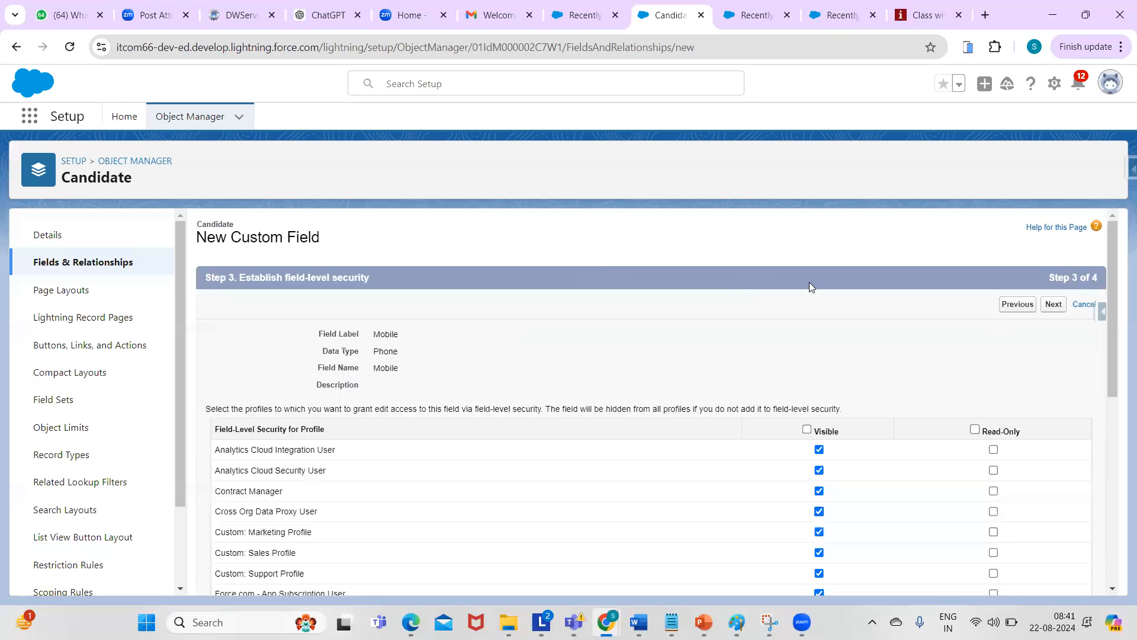
click(1053, 305)
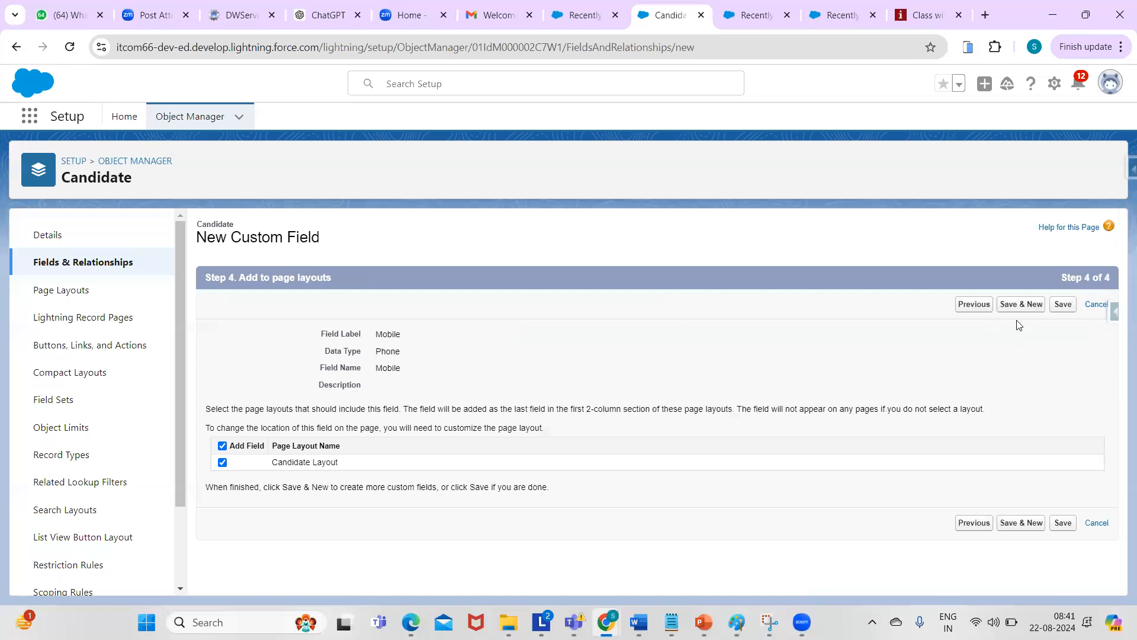
- Save the Mobile field, start a new one, and choose the Picklist data type
click(1019, 305)
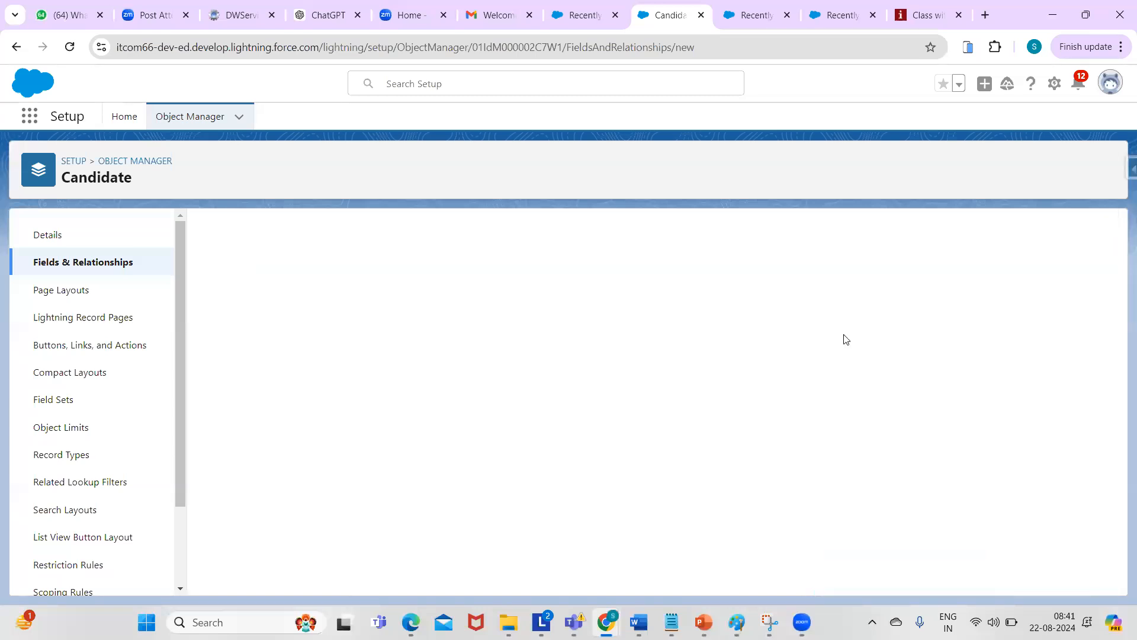
drag(1116, 280, 1110, 461)
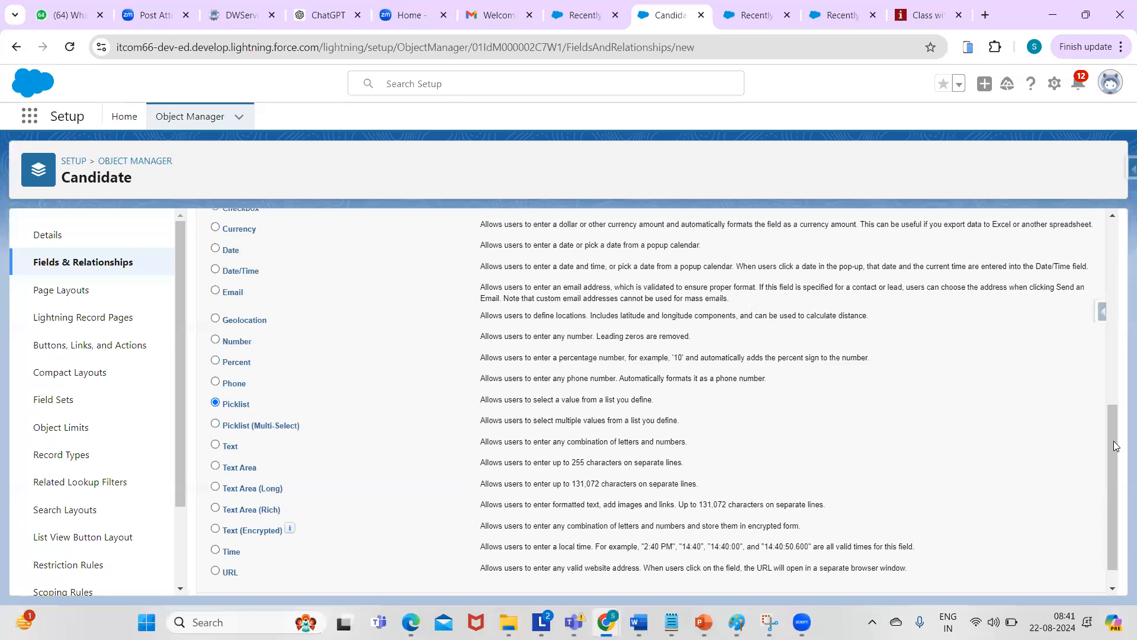
drag(1119, 419, 1116, 237)
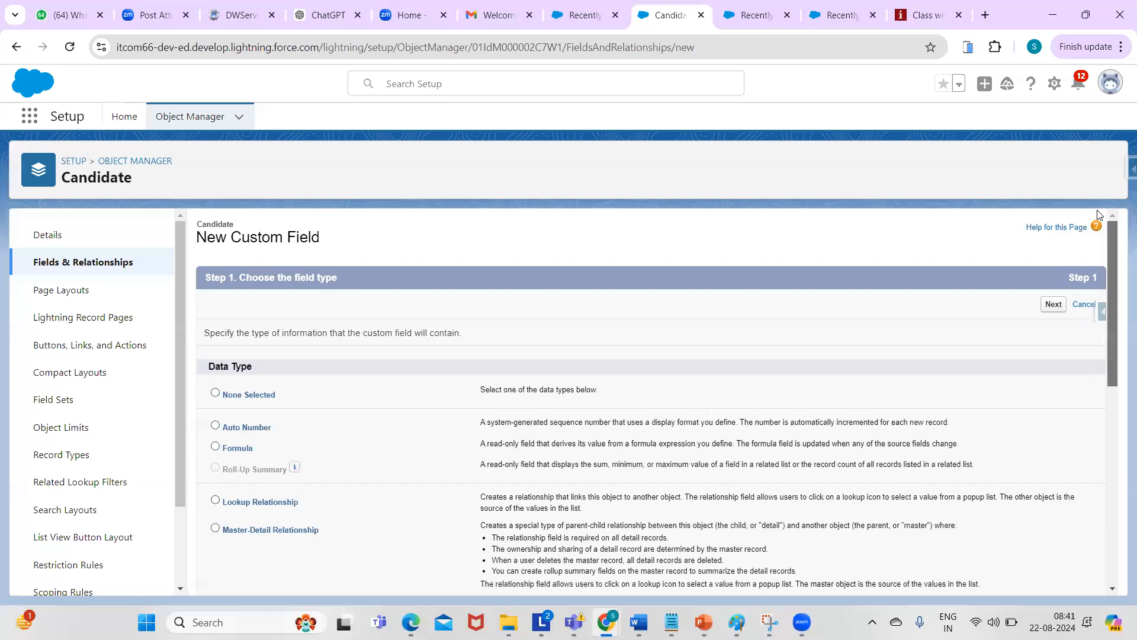
click(1054, 305)
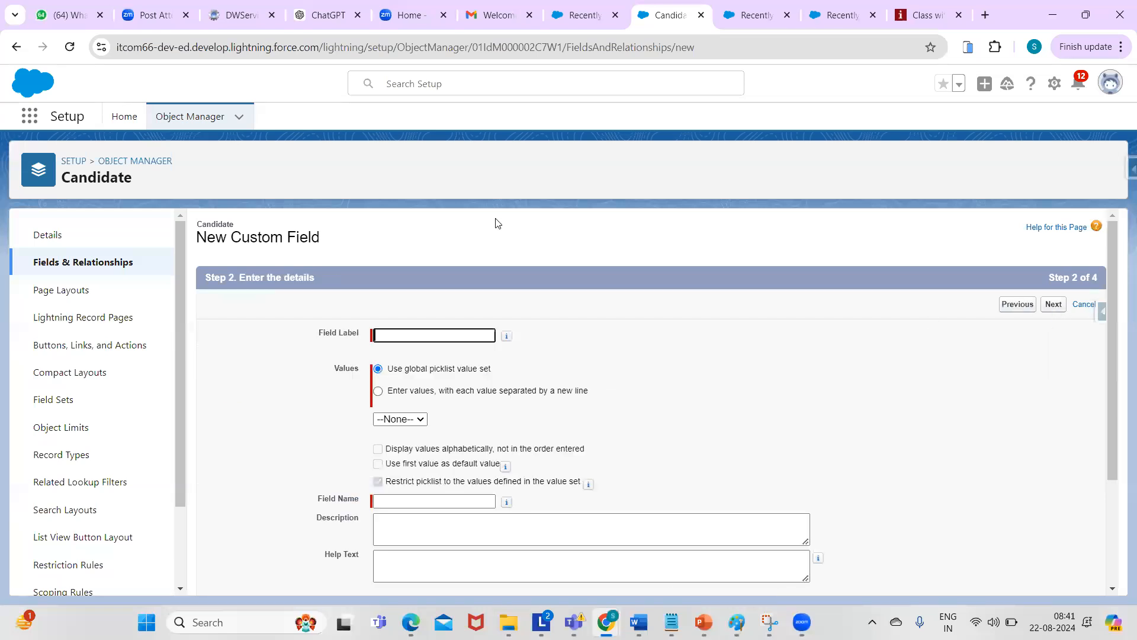
- Label the picklist 'Proof' with values Pancard, Aadharcard, VoterId, DrivingLicense and Passport, one per line
click(399, 340)
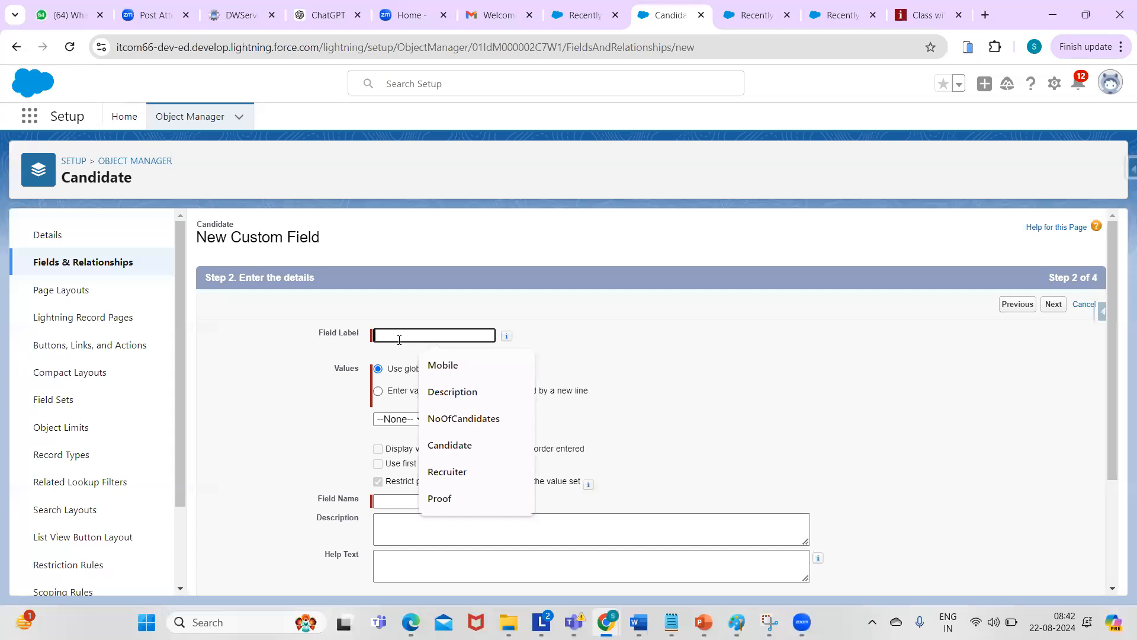
click(448, 498)
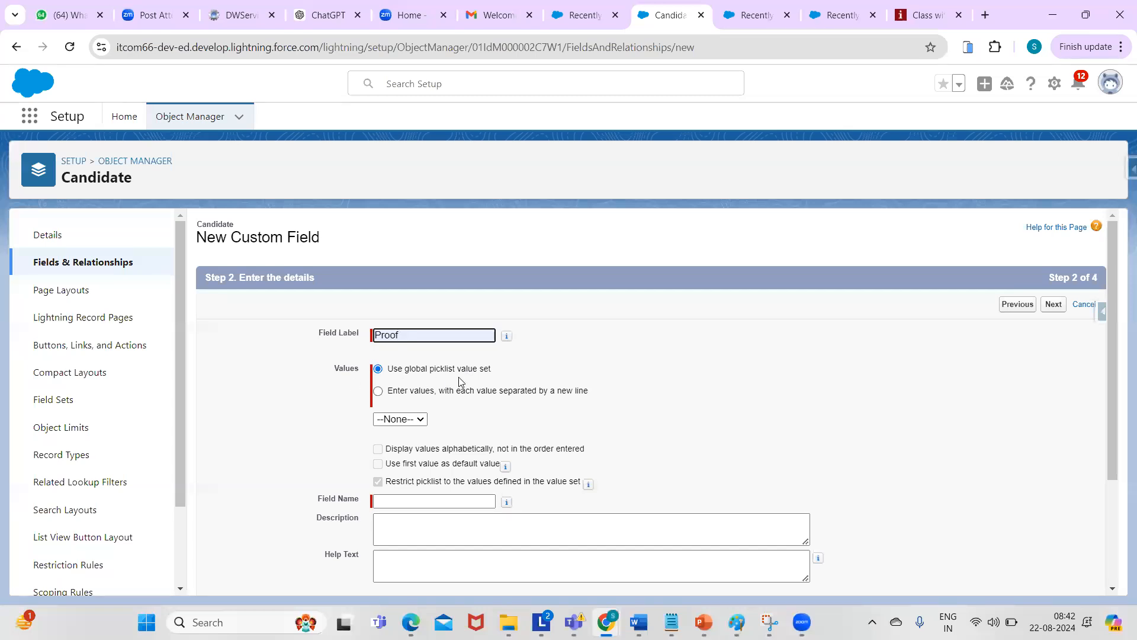
click(378, 392)
click(434, 448)
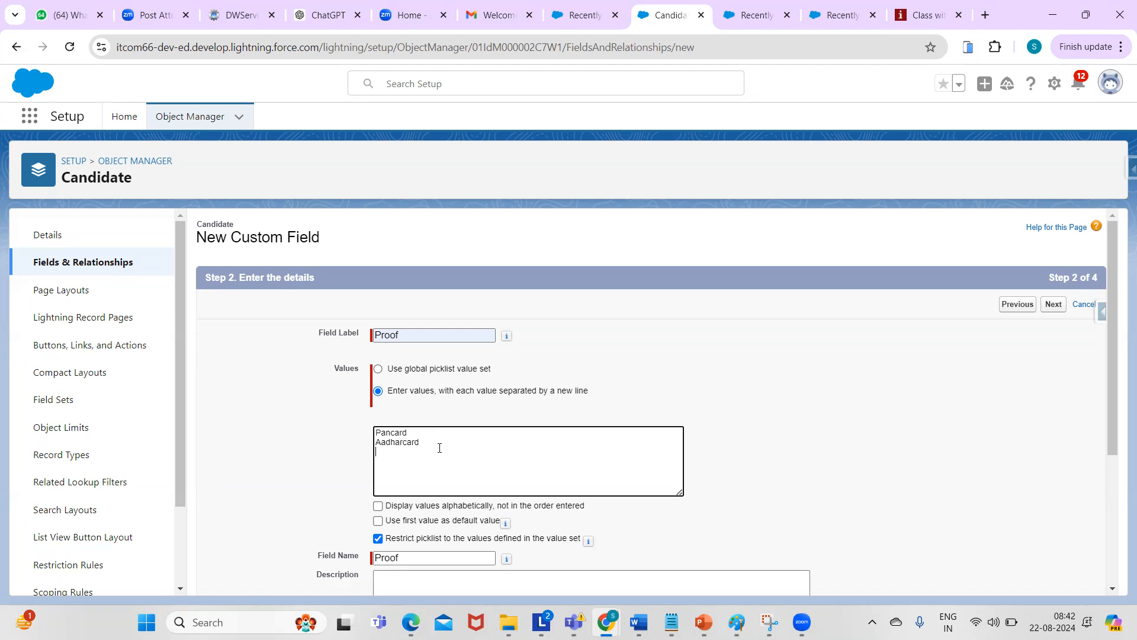
text(Voter)
text(Id)
text(Dr)
text(iving )
text(License)
key(Return)
text(Passport)
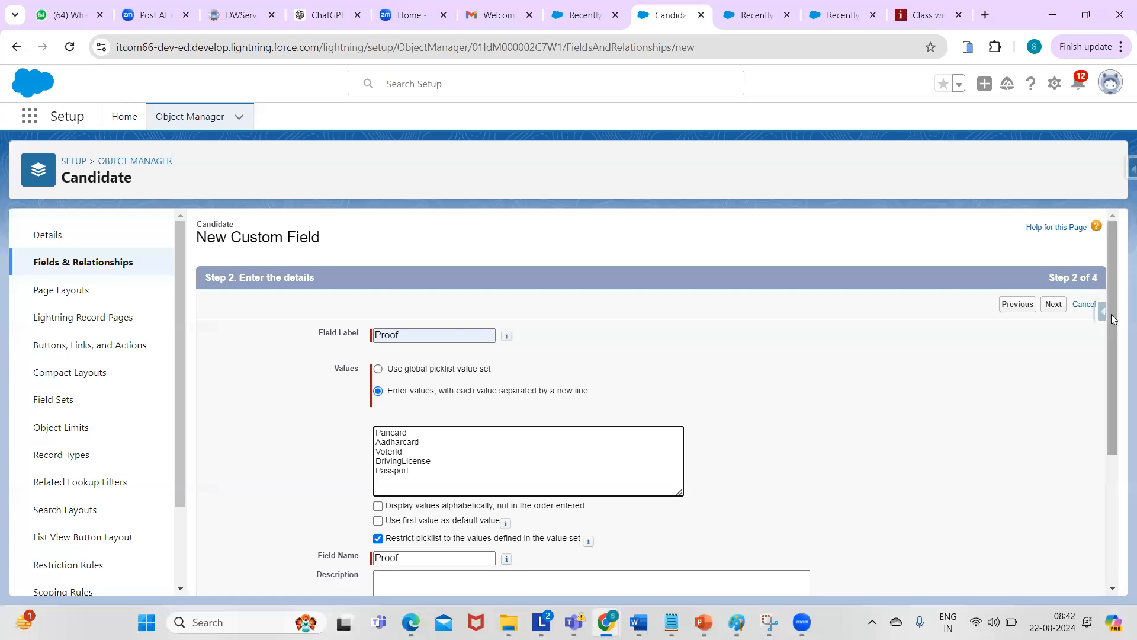
scroll(1115, 366, down, 1)
drag(1116, 365, 1120, 488)
scroll(1120, 421, up, 2)
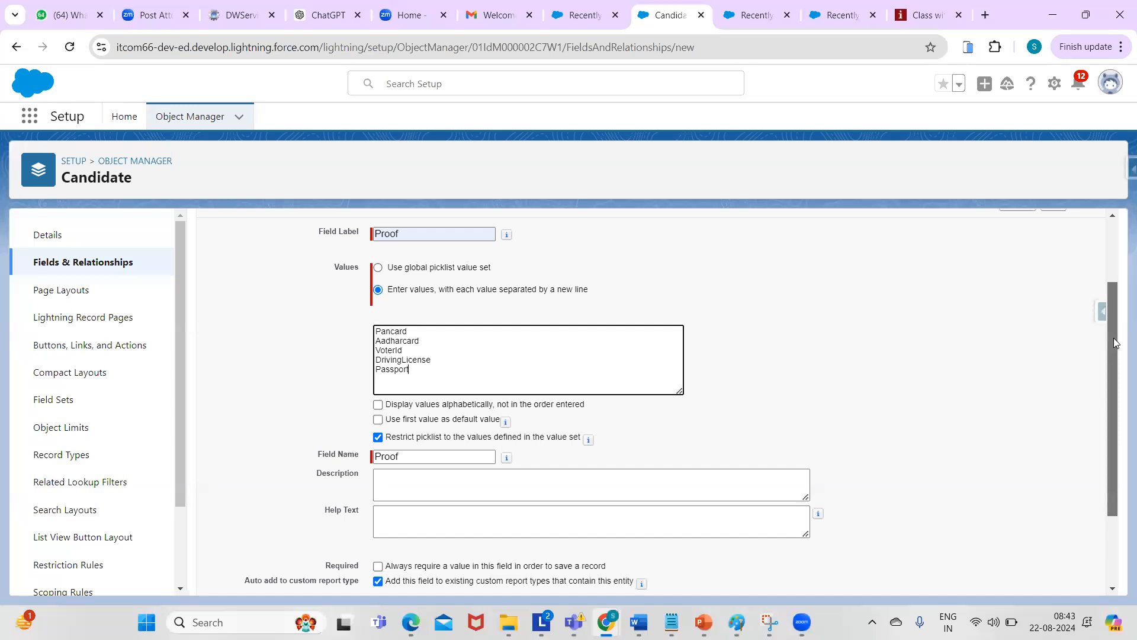
- Enter the help text 'Candidate proof' for the Proof picklist
scroll(1115, 342, down, 1)
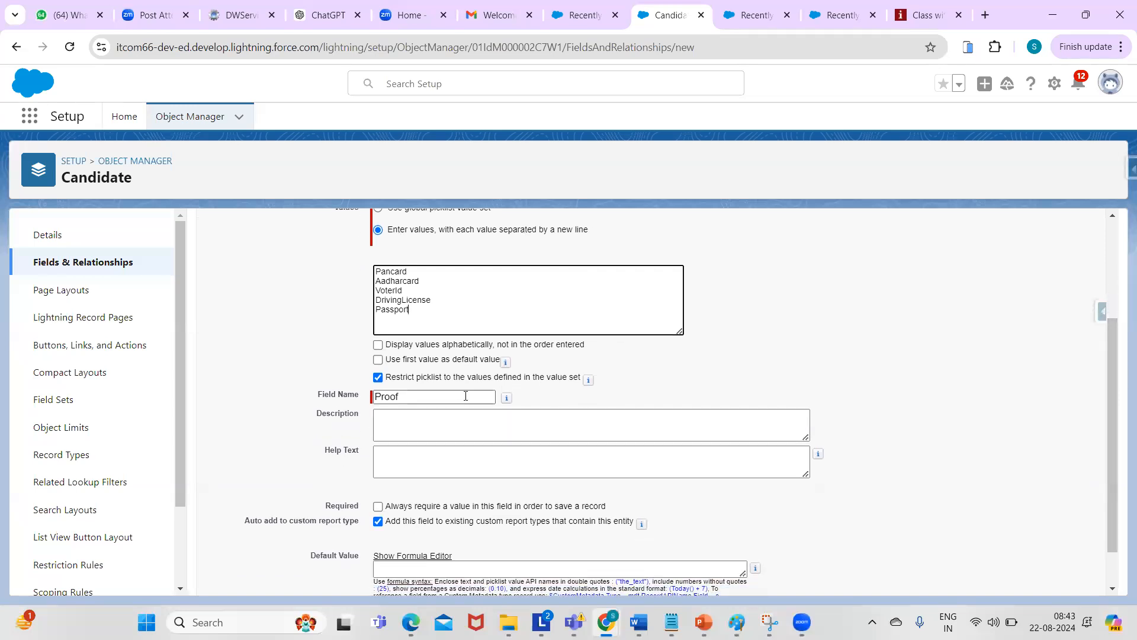
mouse_move(585, 386)
click(1115, 327)
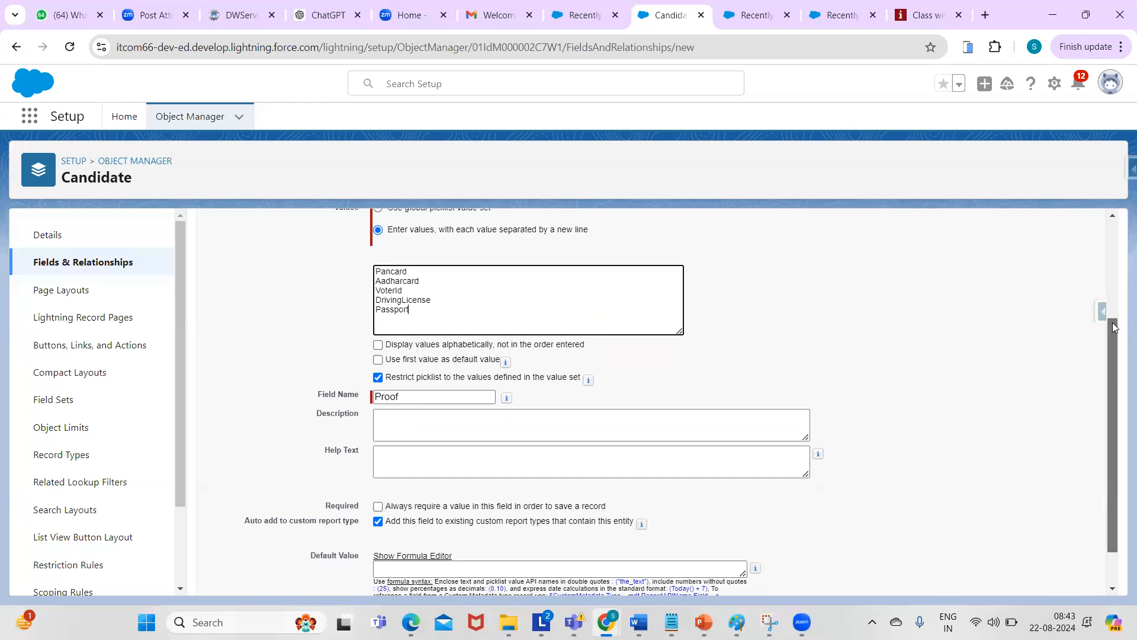
mouse_move(1114, 327)
mouse_down()
mouse_move(1114, 303)
mouse_move(1115, 330)
mouse_up()
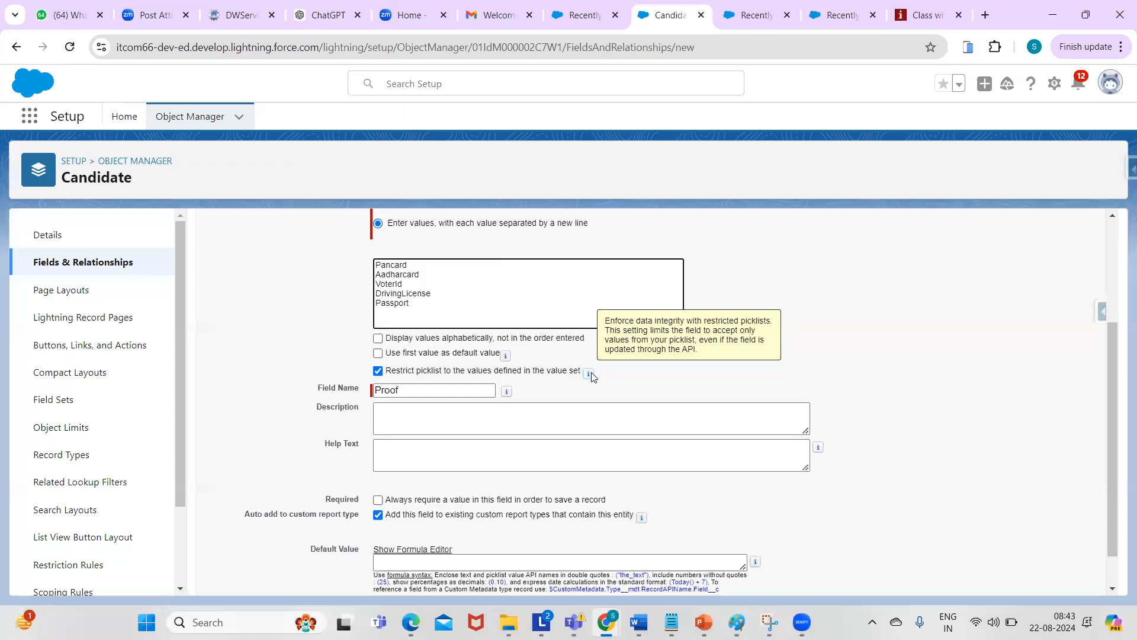
mouse_move(505, 355)
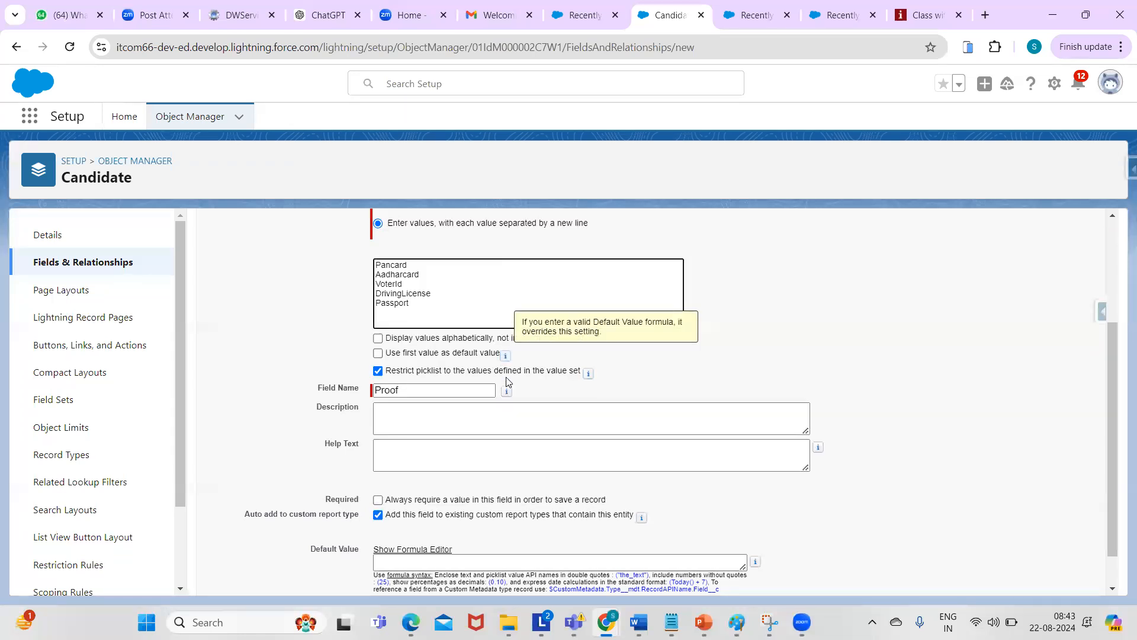
mouse_move(508, 393)
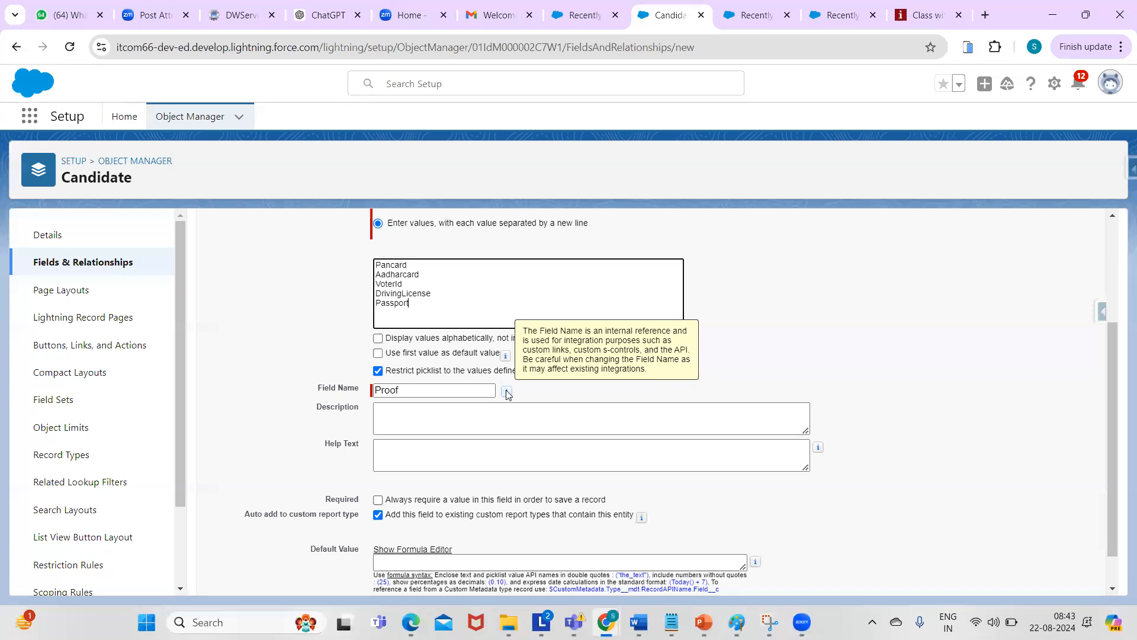
click(450, 462)
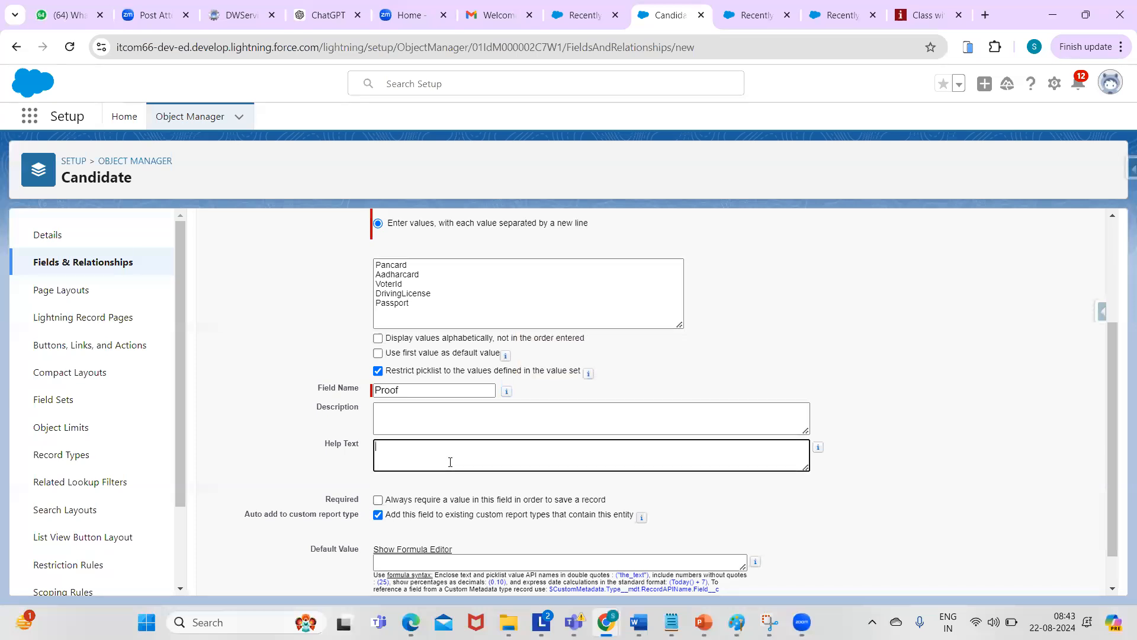
text(Candidate prrof)
key(BackSpace)
key(BackSpace)
key(BackSpace)
text(oof)
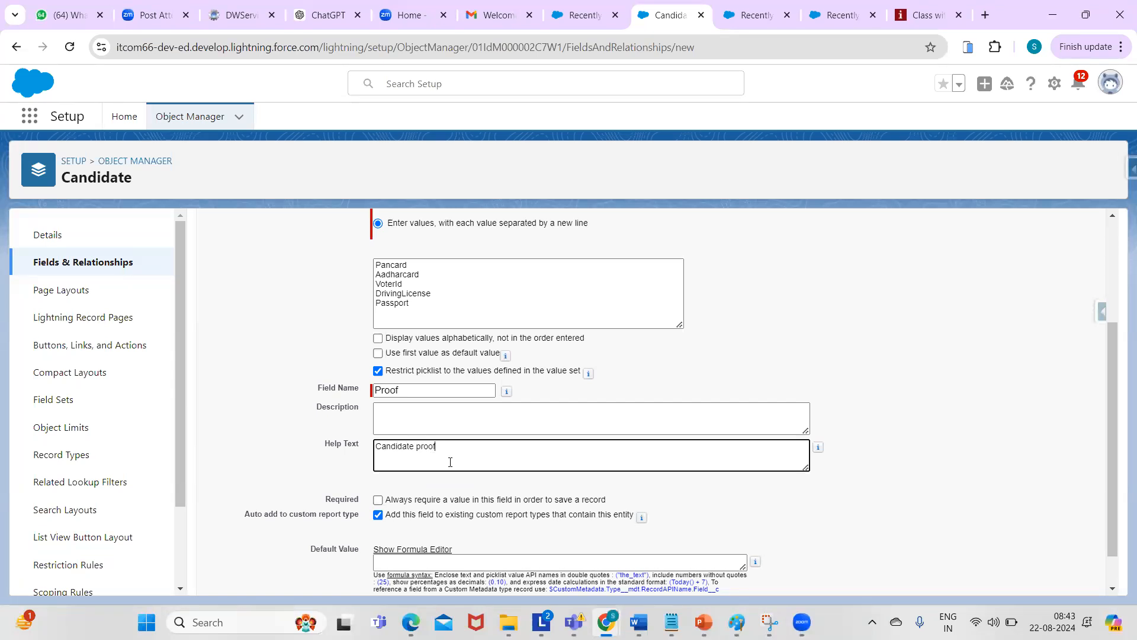
click(860, 471)
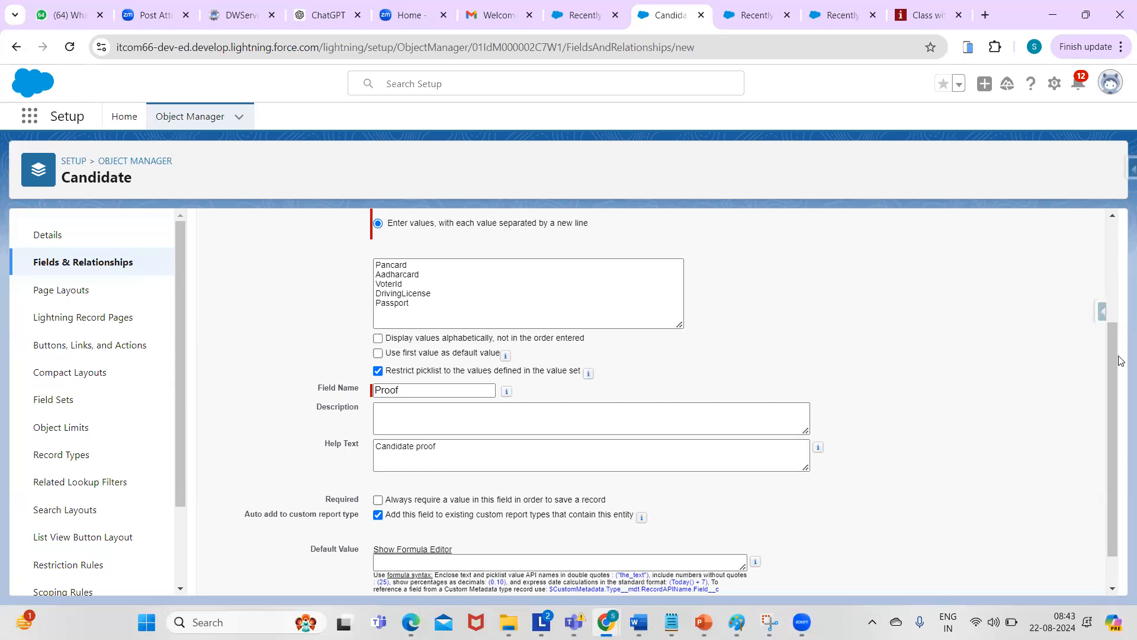
- Pass the security and layout steps and save Proof on the Candidate Layout
drag(1116, 360, 1116, 257)
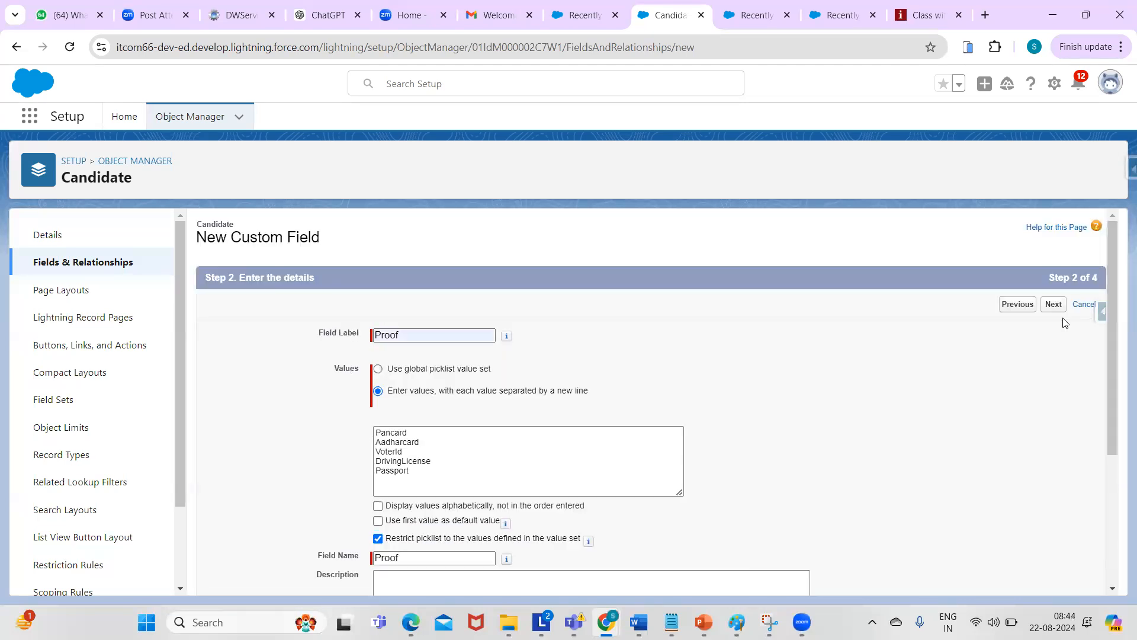
click(1051, 305)
click(1052, 304)
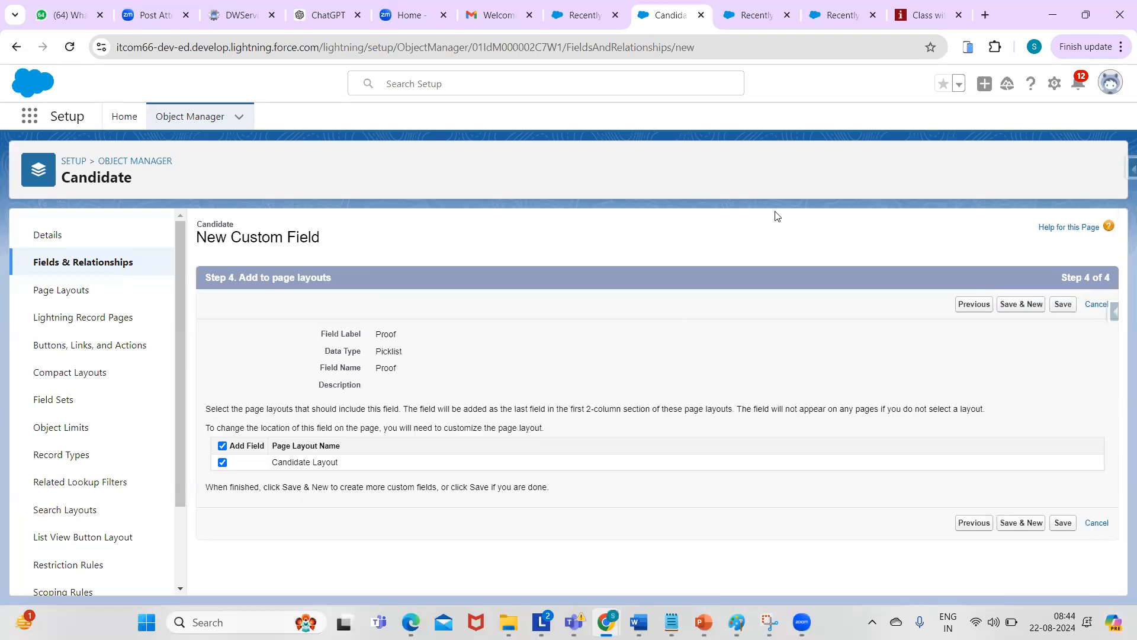
click(1063, 305)
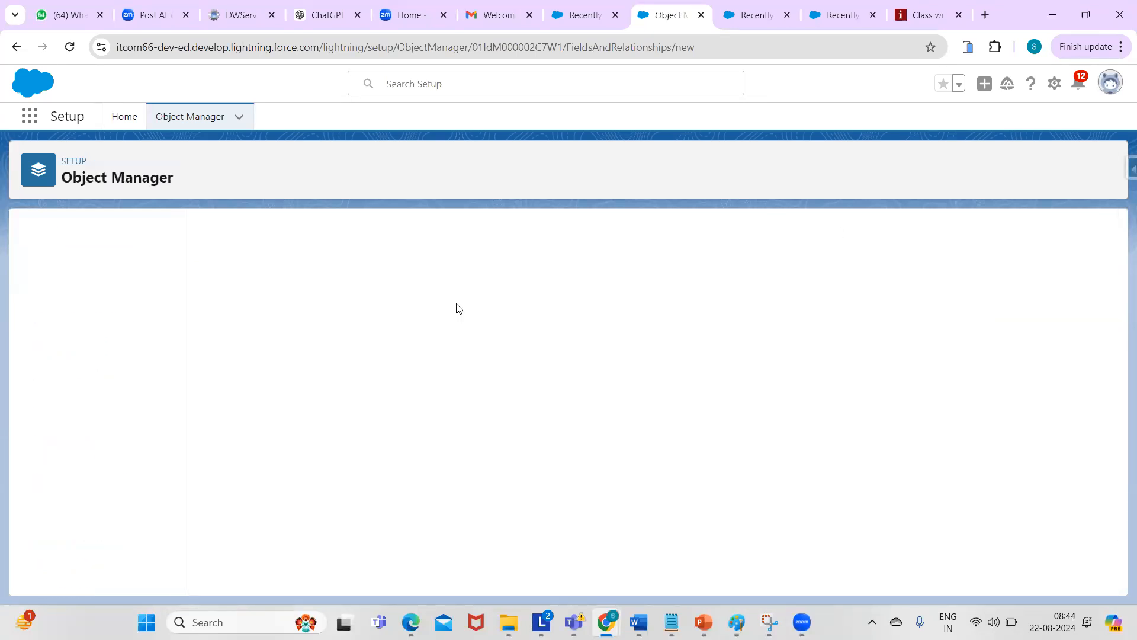
- Scroll down the Data Type list toward the URL option
drag(1111, 270, 1108, 491)
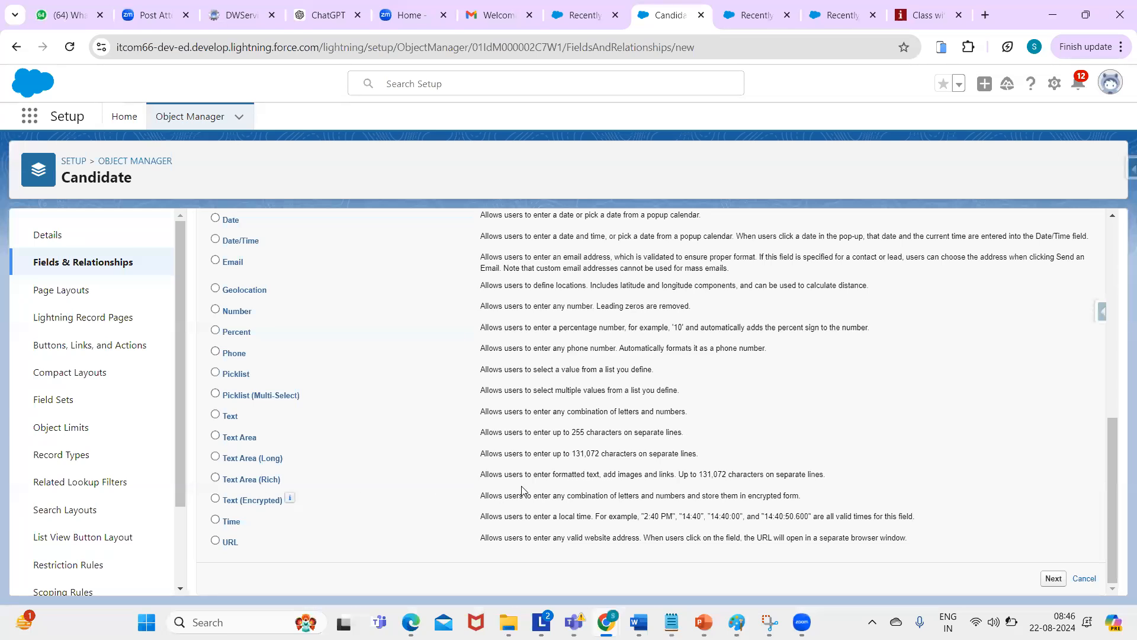
- Choose the URL type, label it 'LinkedIn URL', and save it on the Candidate Layout
click(214, 522)
click(215, 543)
click(1053, 580)
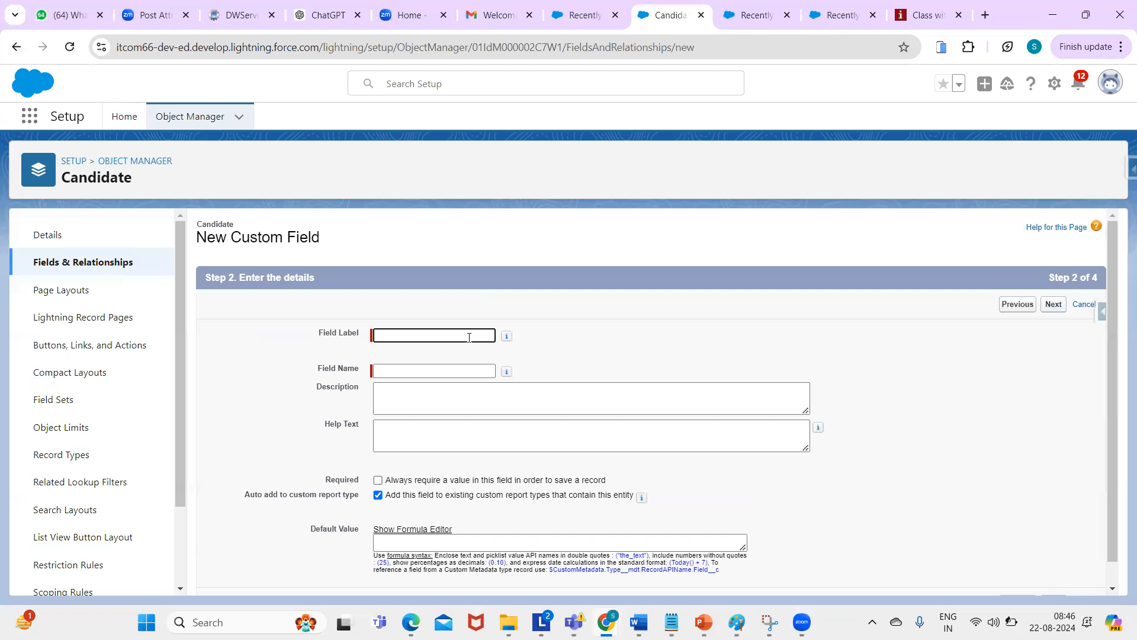
text(LinkedIn URL)
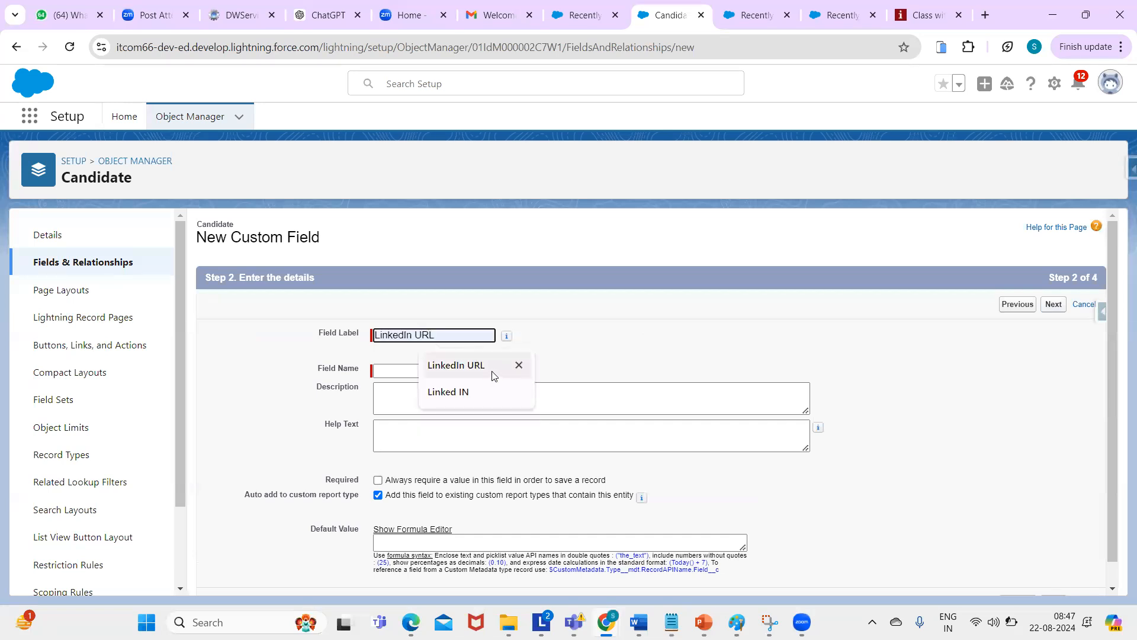
click(486, 374)
click(401, 394)
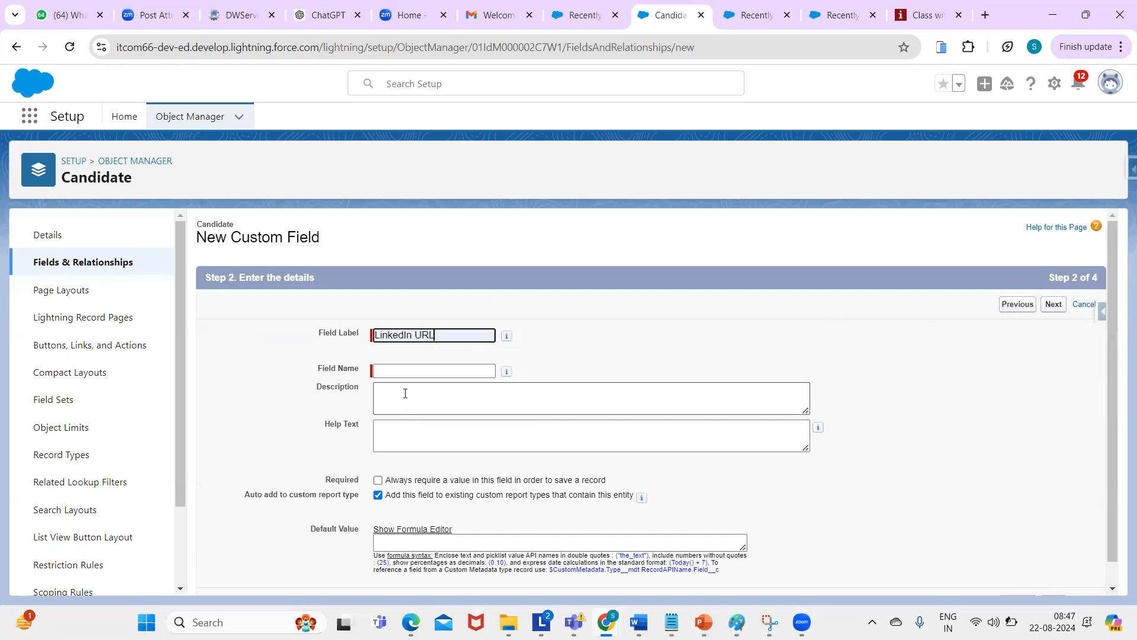
click(1059, 305)
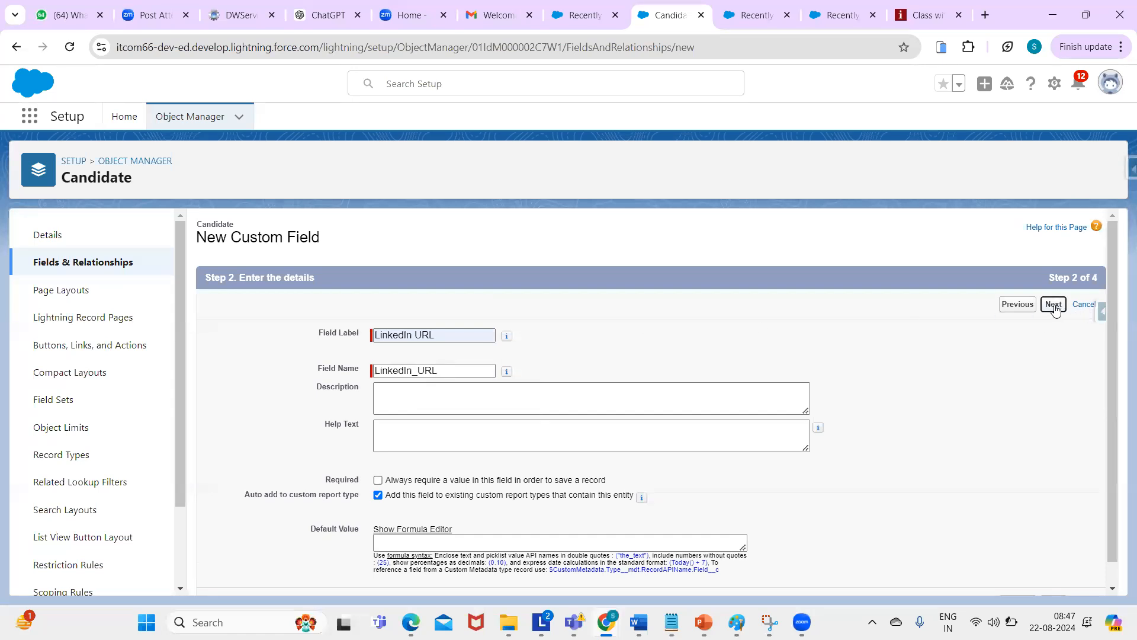
click(1053, 305)
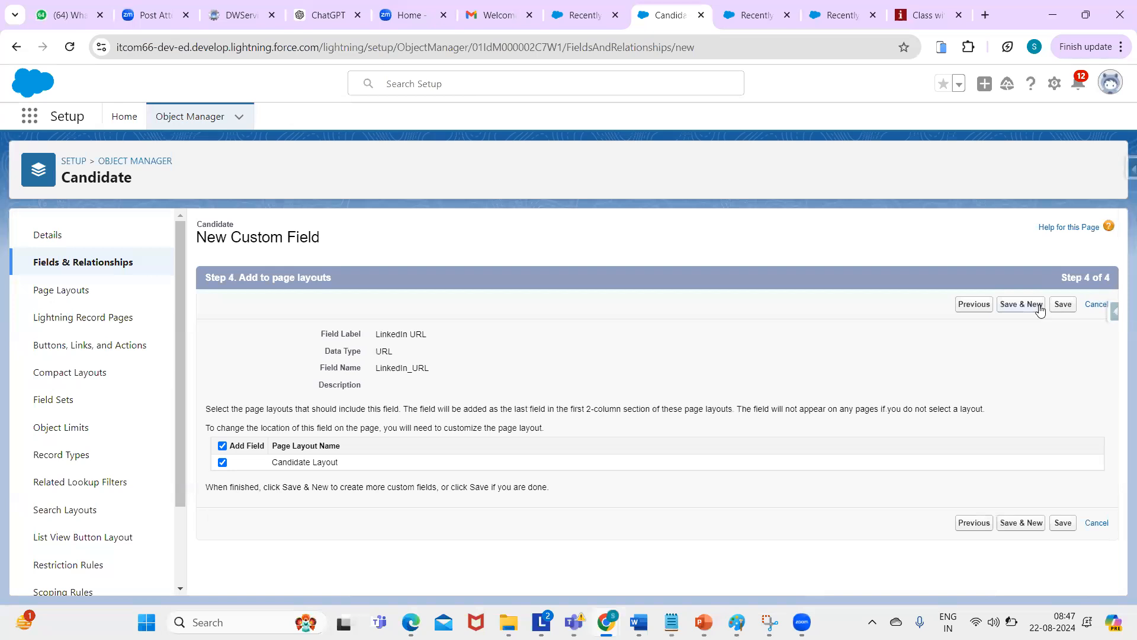
click(1063, 305)
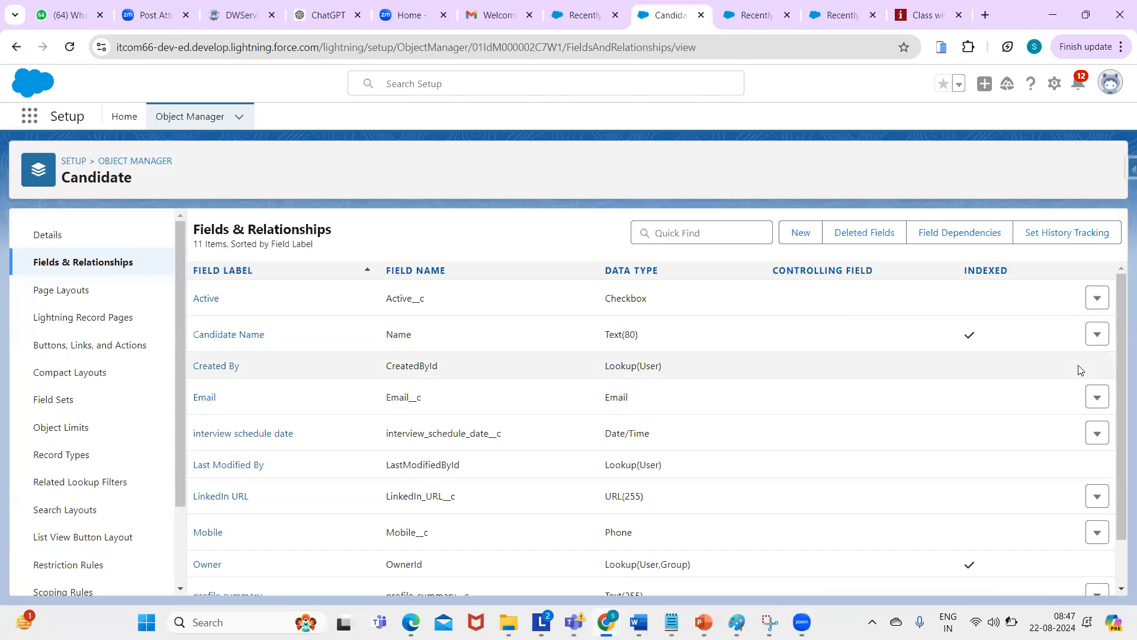
scroll(1118, 350, down, 1)
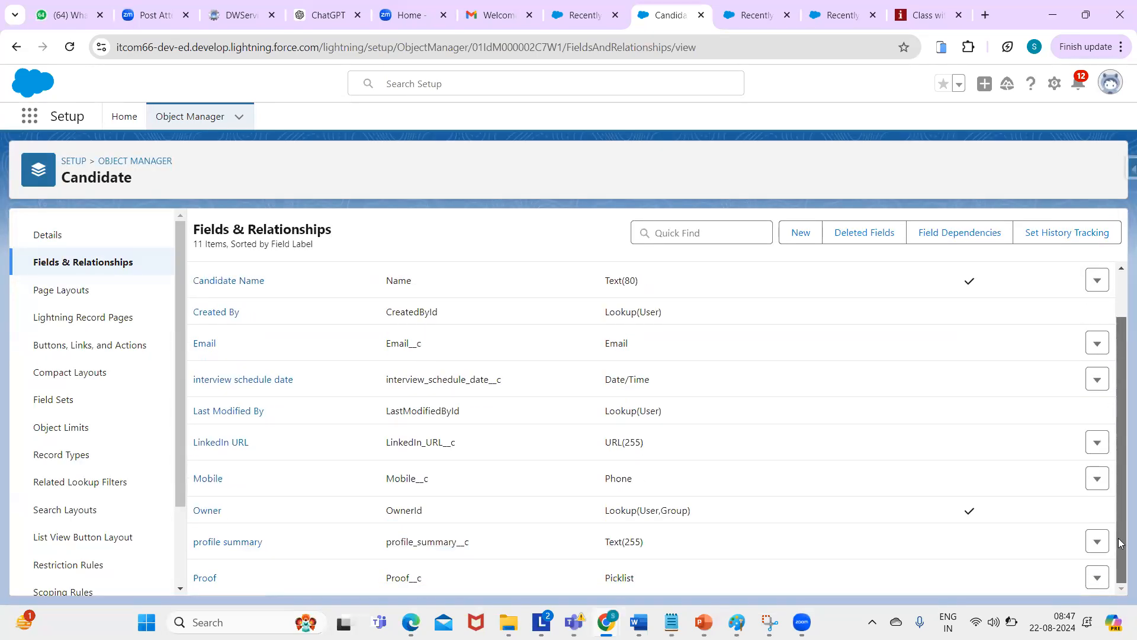
scroll(1117, 352, up, 1)
scroll(1117, 353, down, 1)
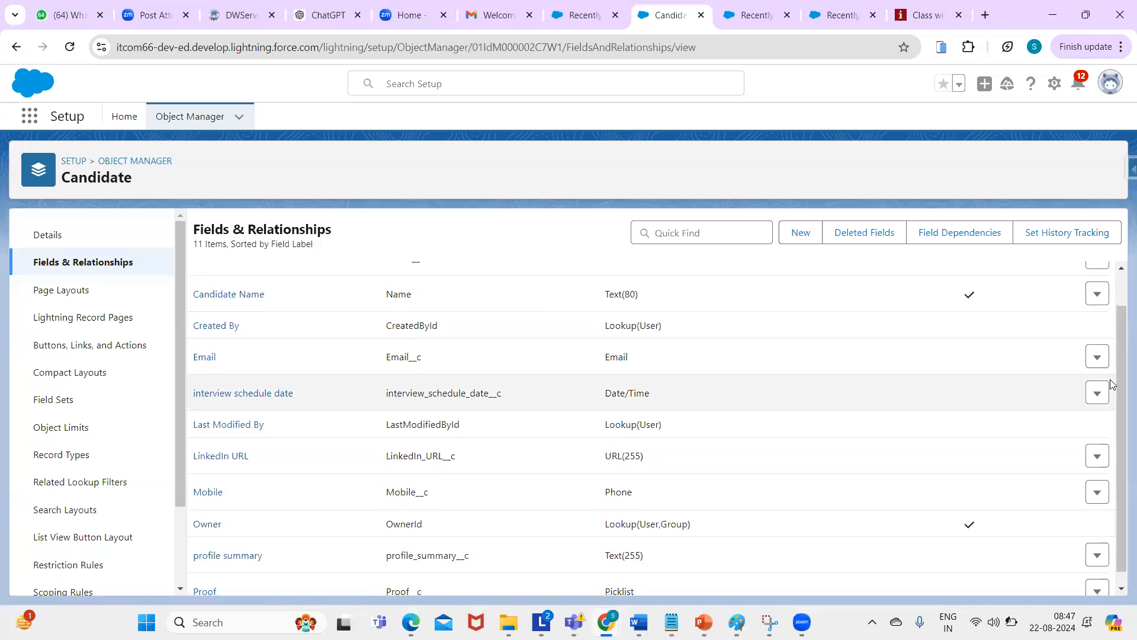
scroll(1111, 383, up, 1)
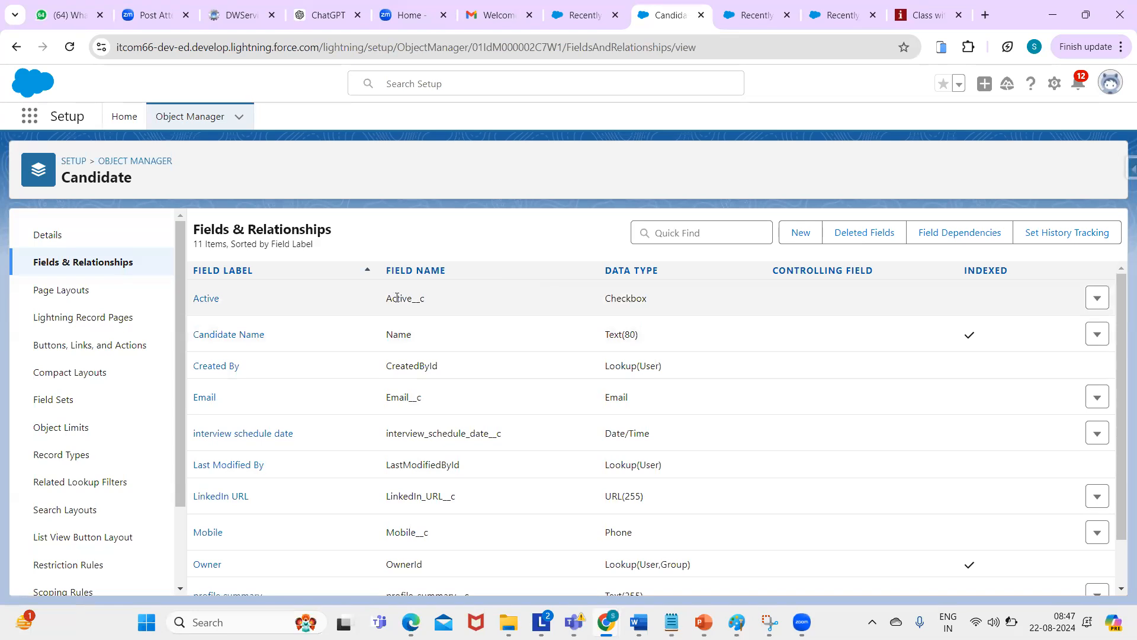
drag(413, 298, 445, 300)
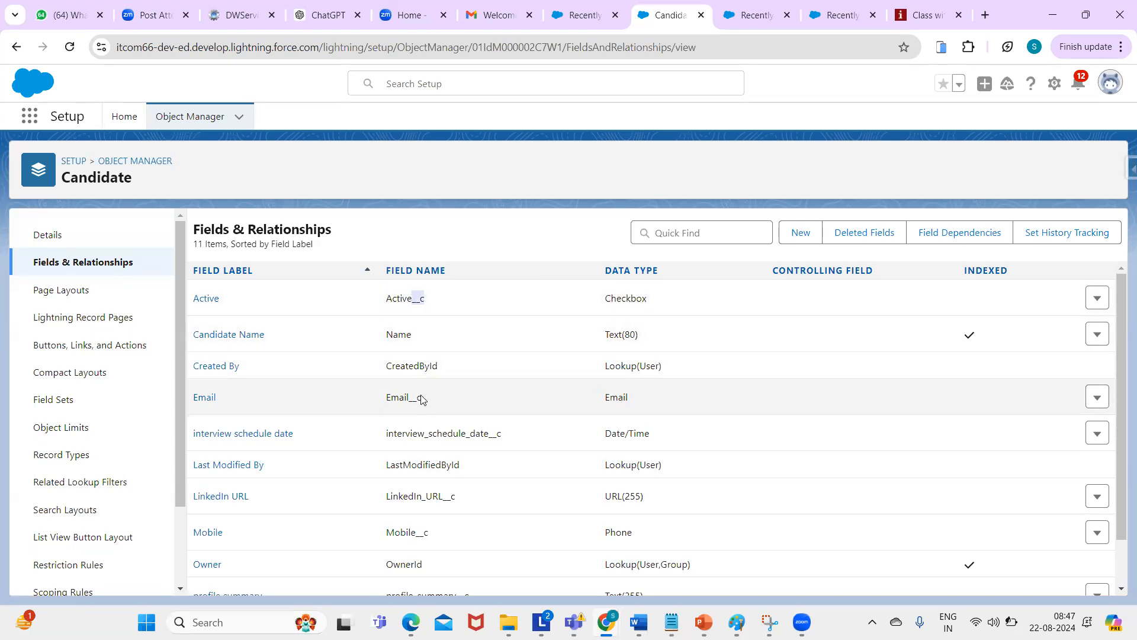
drag(383, 340, 429, 337)
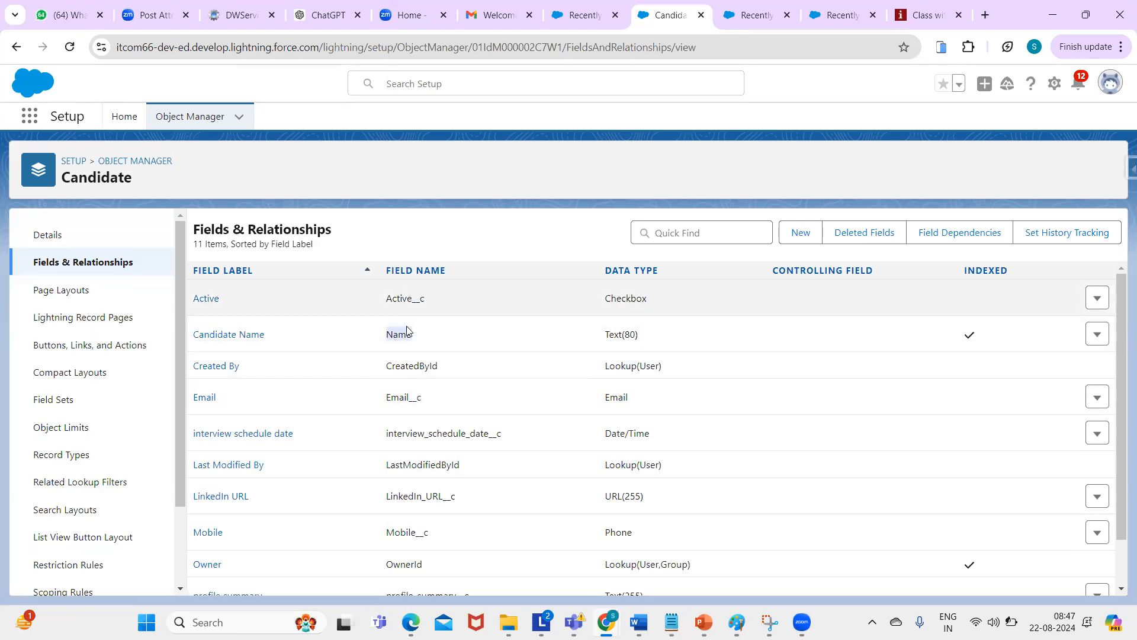
double_click(415, 365)
double_click(426, 464)
double_click(406, 563)
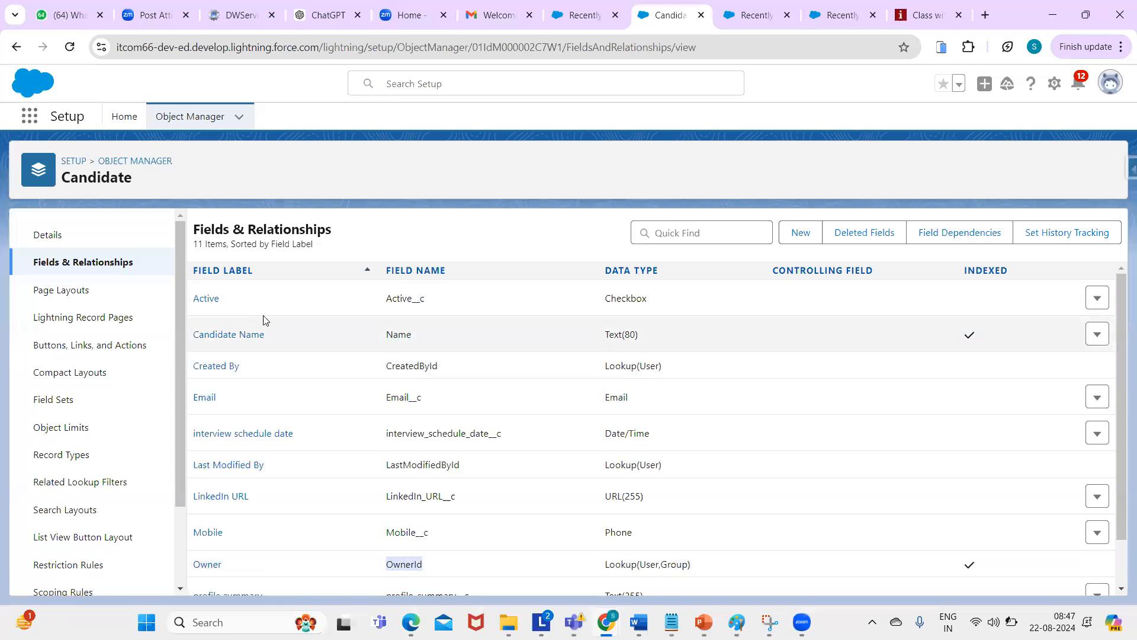
double_click(394, 298)
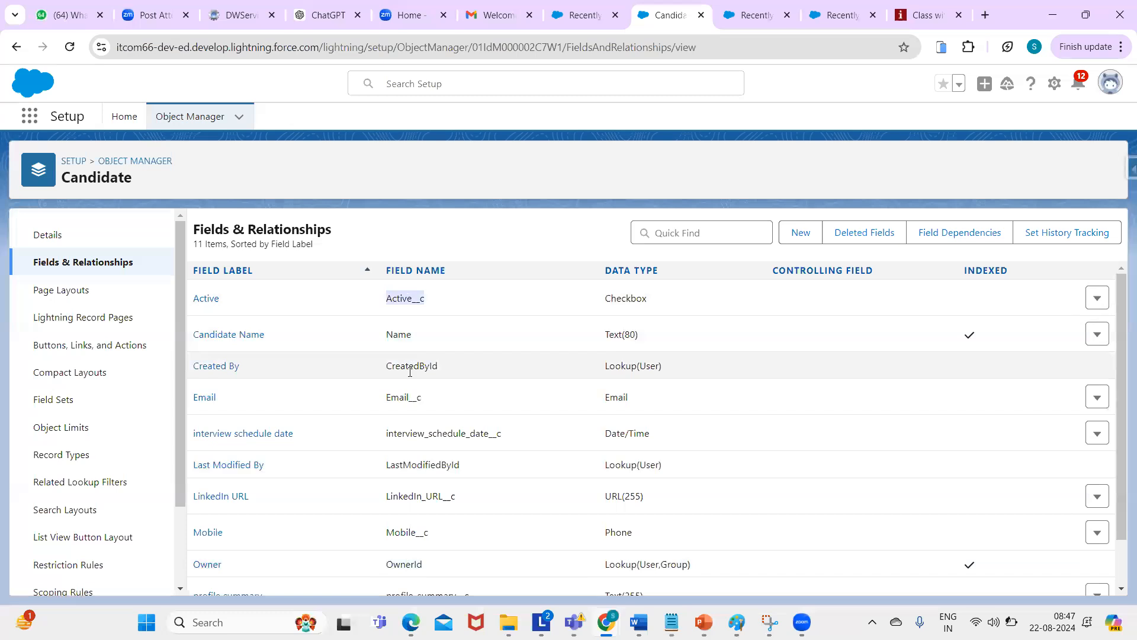
double_click(399, 397)
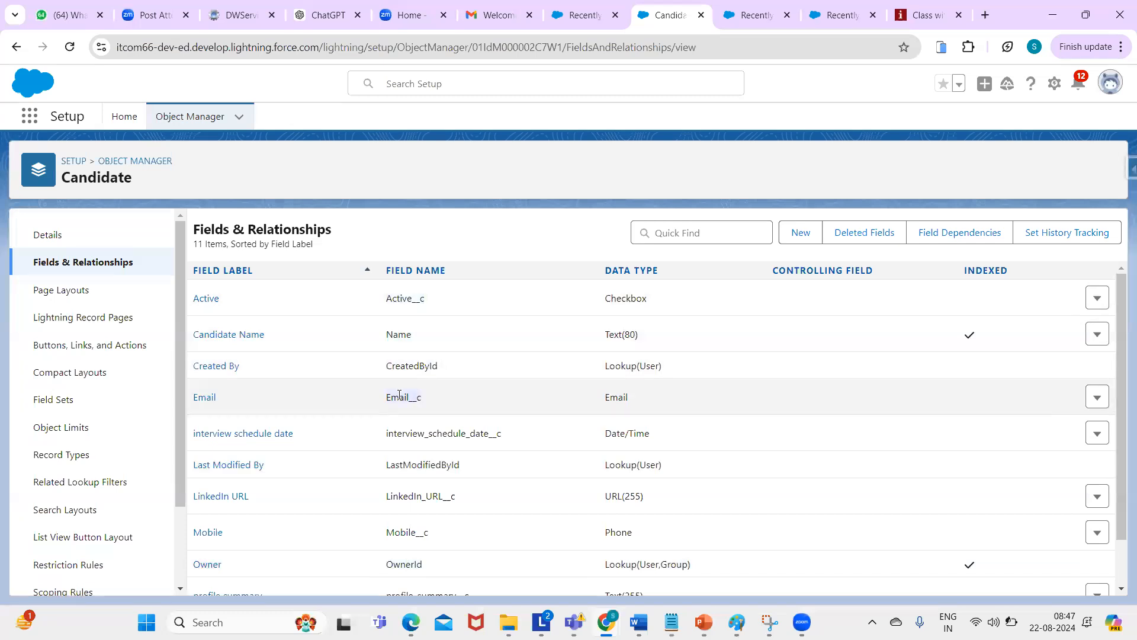
double_click(413, 435)
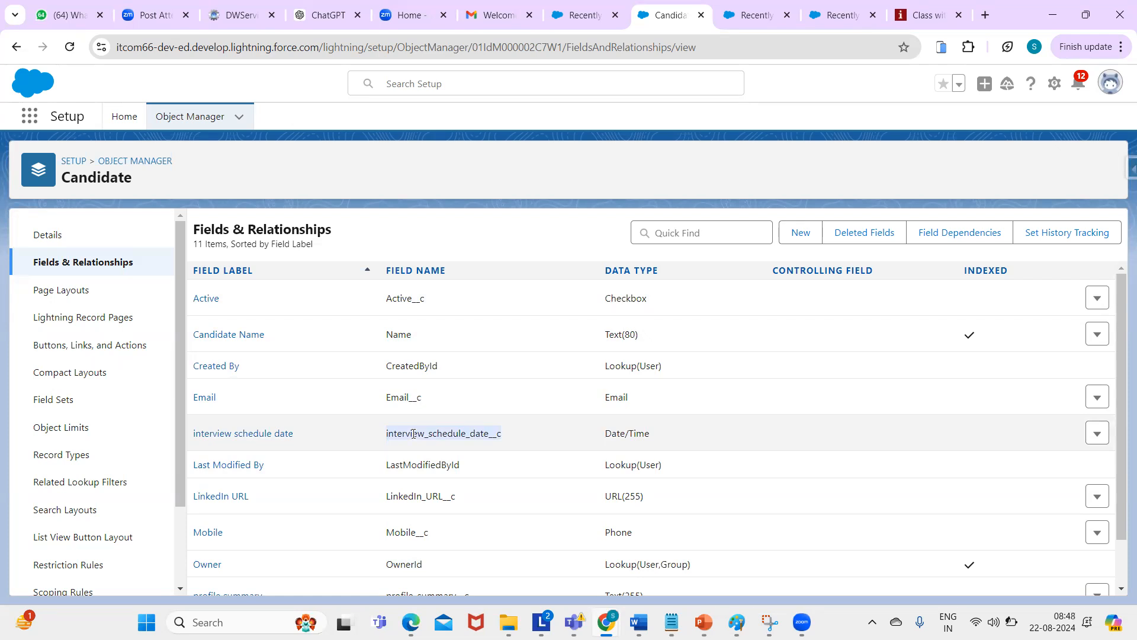
double_click(404, 495)
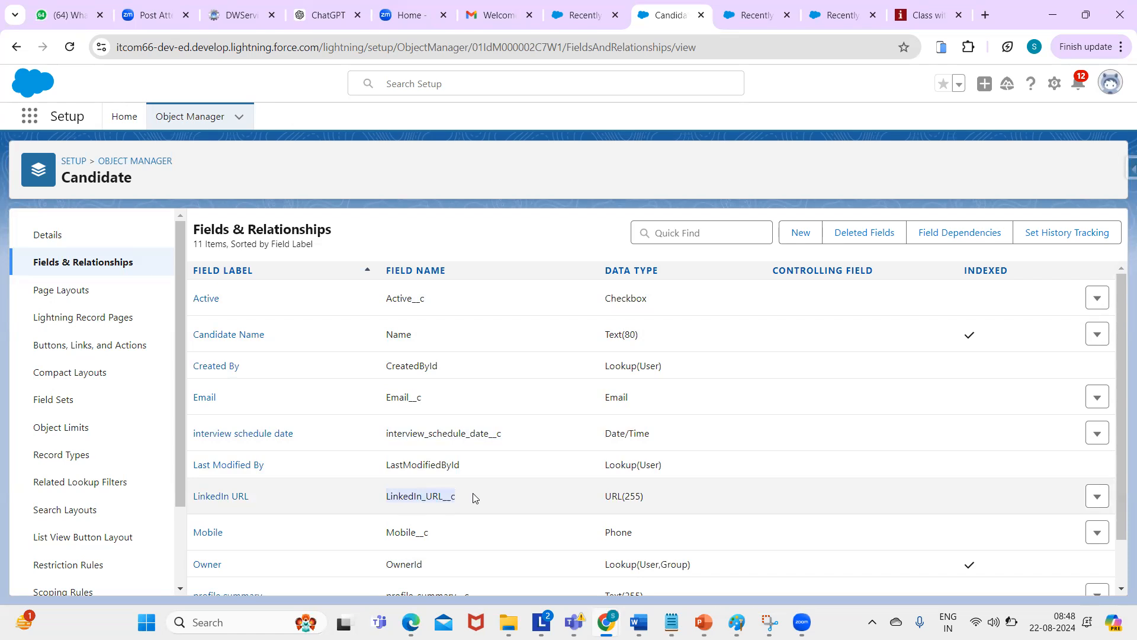
double_click(398, 531)
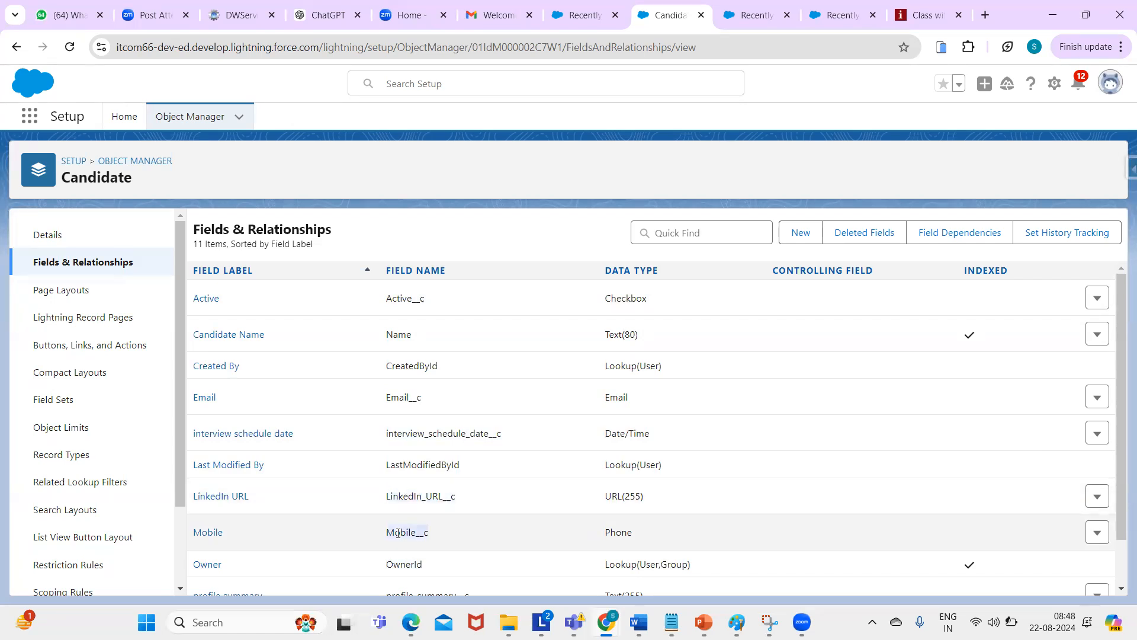
scroll(1119, 428, down, 1)
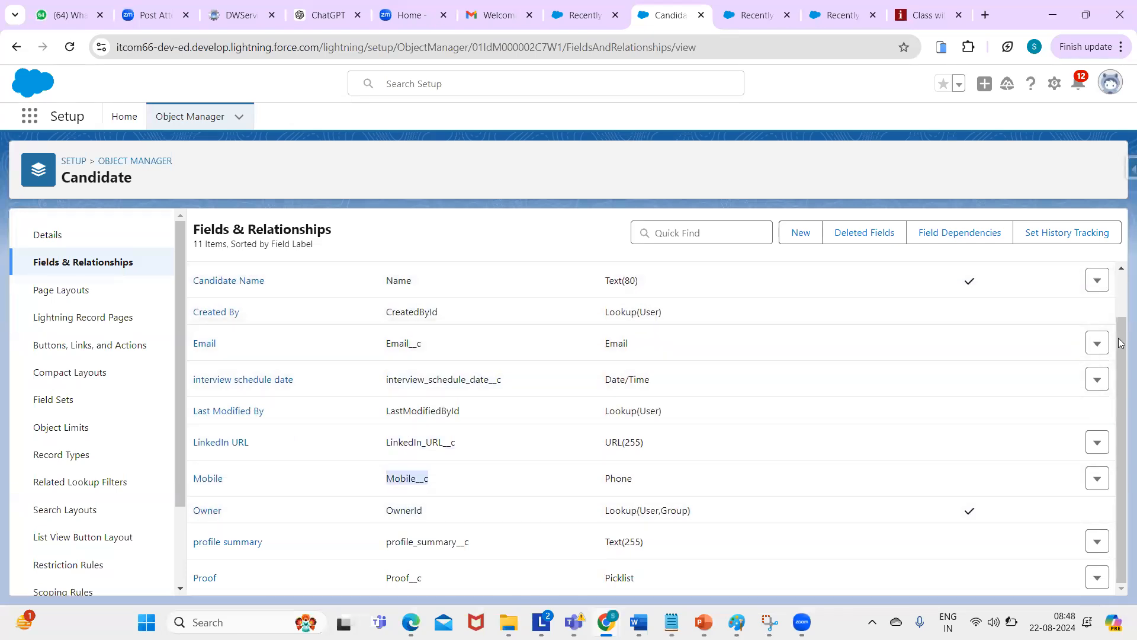
scroll(1111, 261, up, 1)
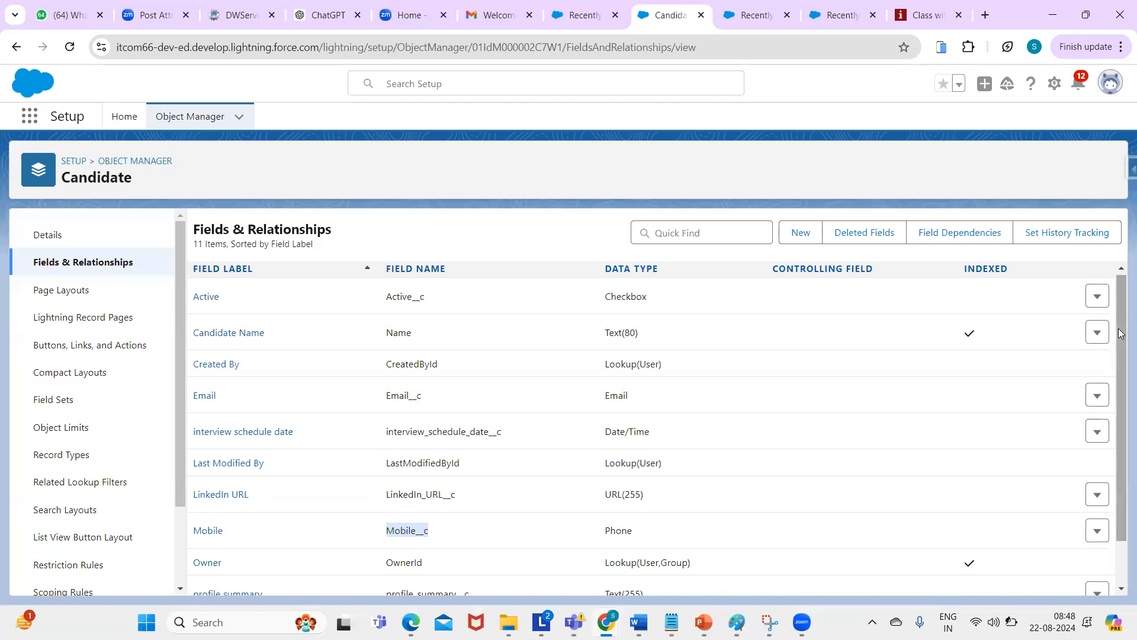
drag(1121, 333, 1120, 457)
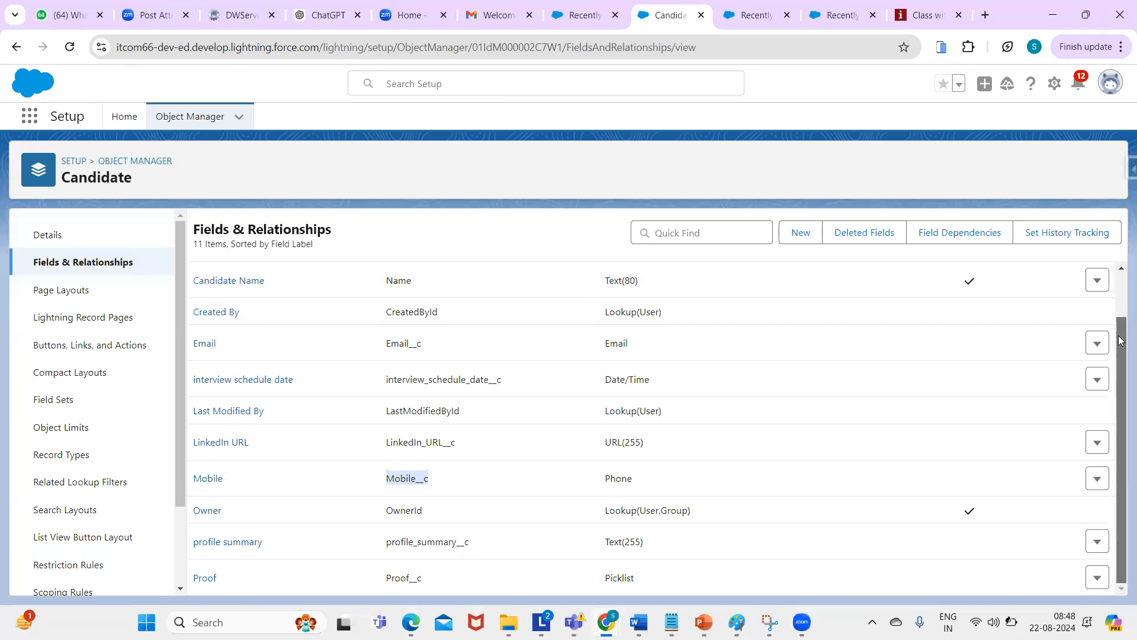
scroll(1121, 343, up, 2)
scroll(1121, 355, down, 2)
scroll(1120, 367, up, 2)
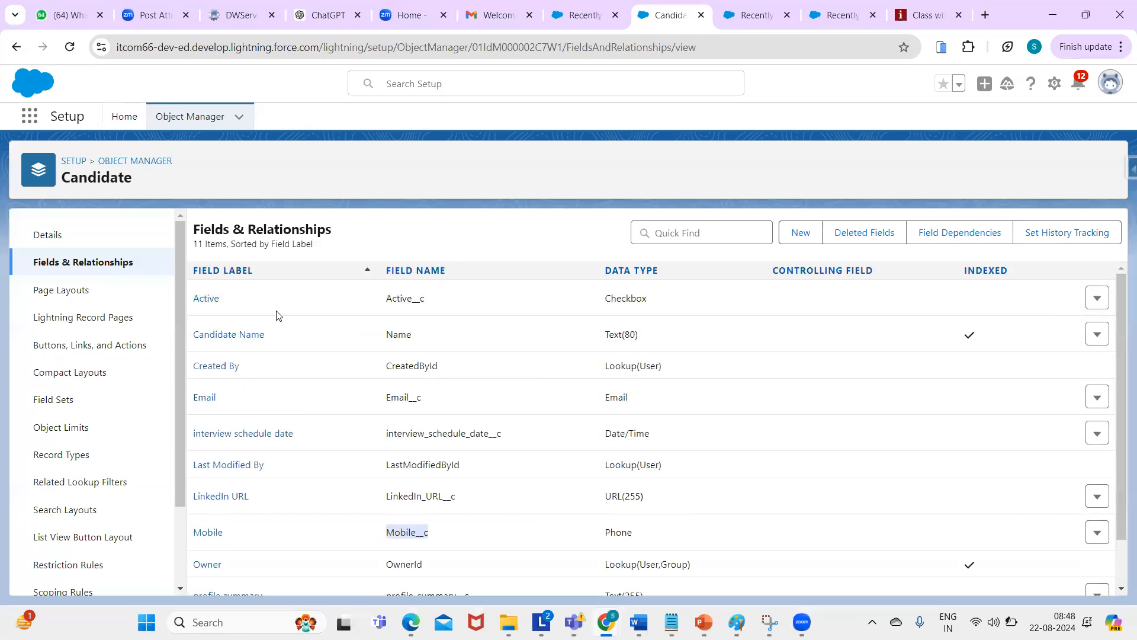
- Reload the Recruiting app and start a new record from the Candidates list
click(416, 237)
click(585, 17)
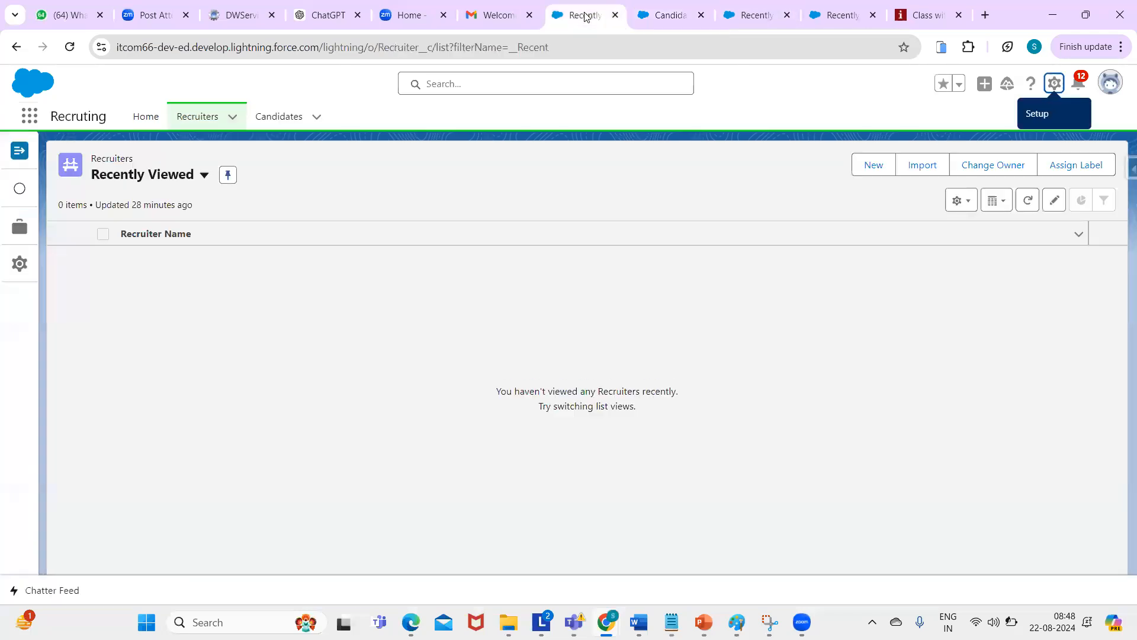
click(495, 47)
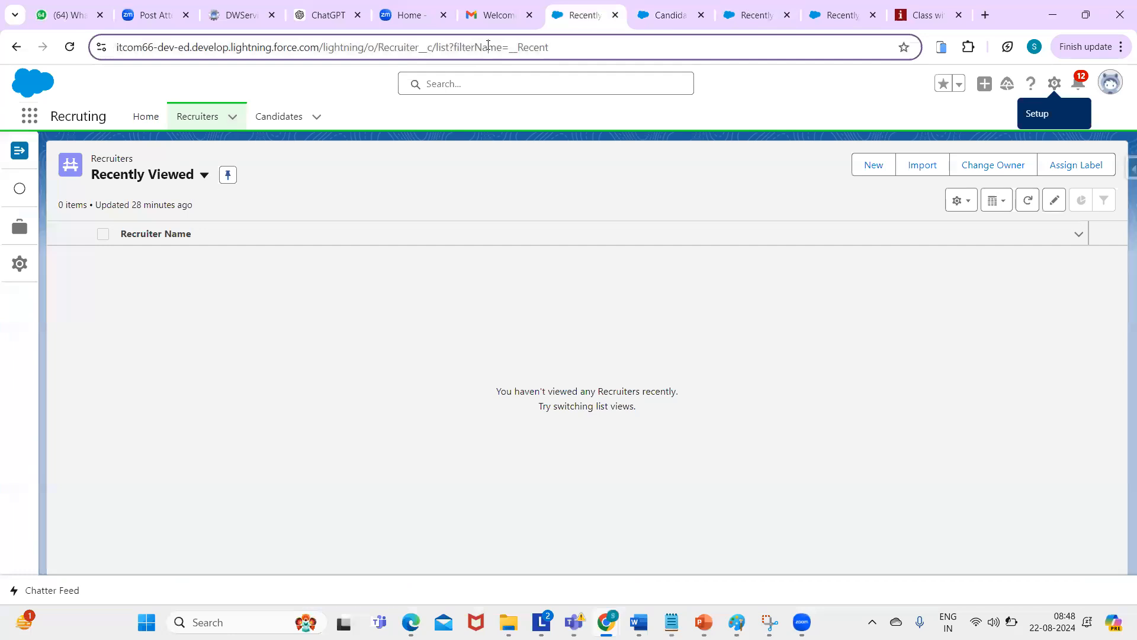
key(Return)
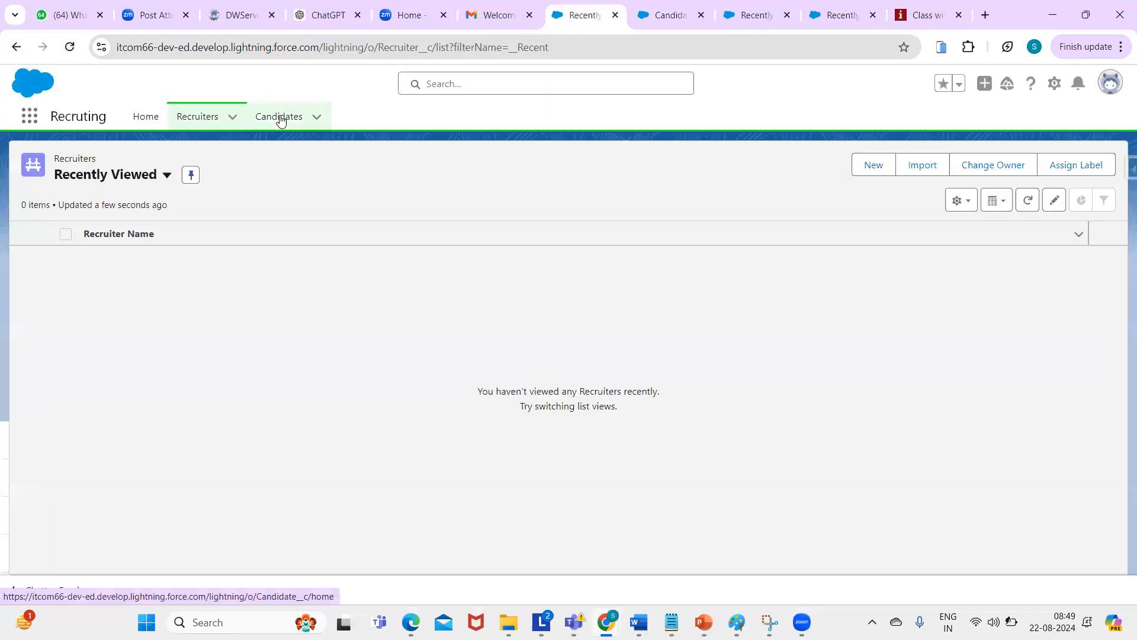
click(281, 121)
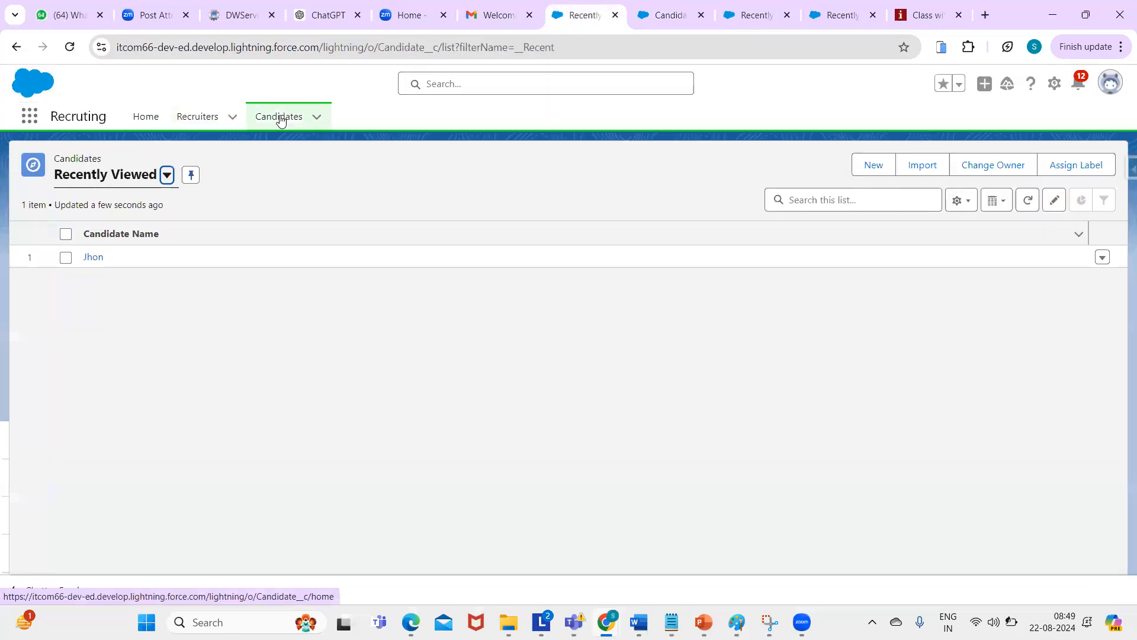
click(874, 164)
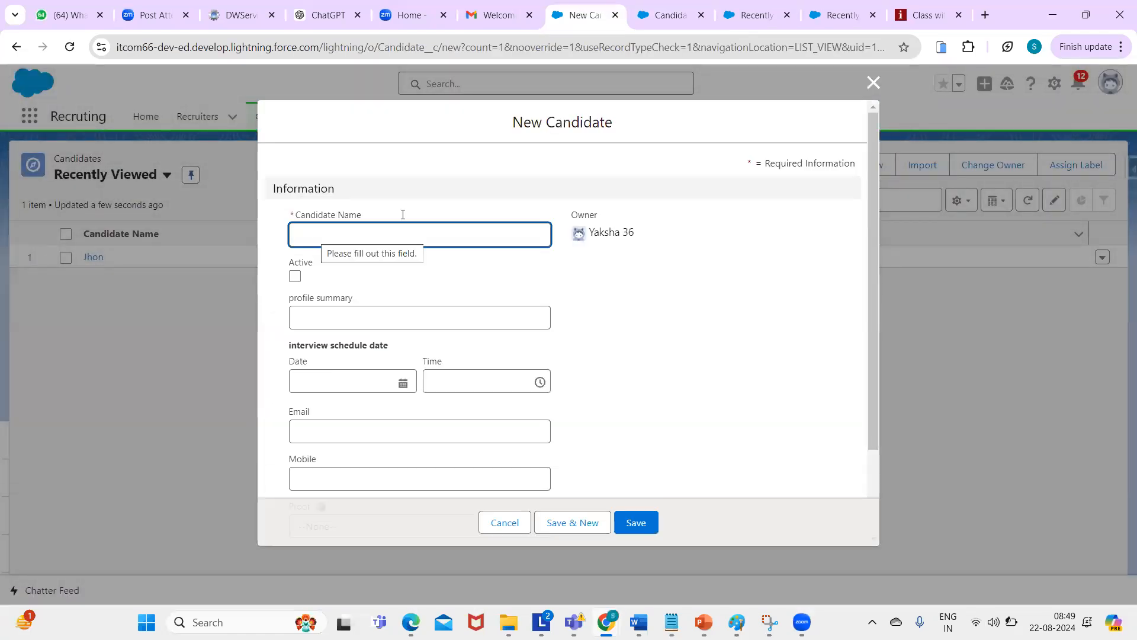
- Enter the candidate's name, tick Active, and add profile summary 'having 10+ years experience as salesforce devloper'
drag(879, 278, 856, 147)
click(320, 235)
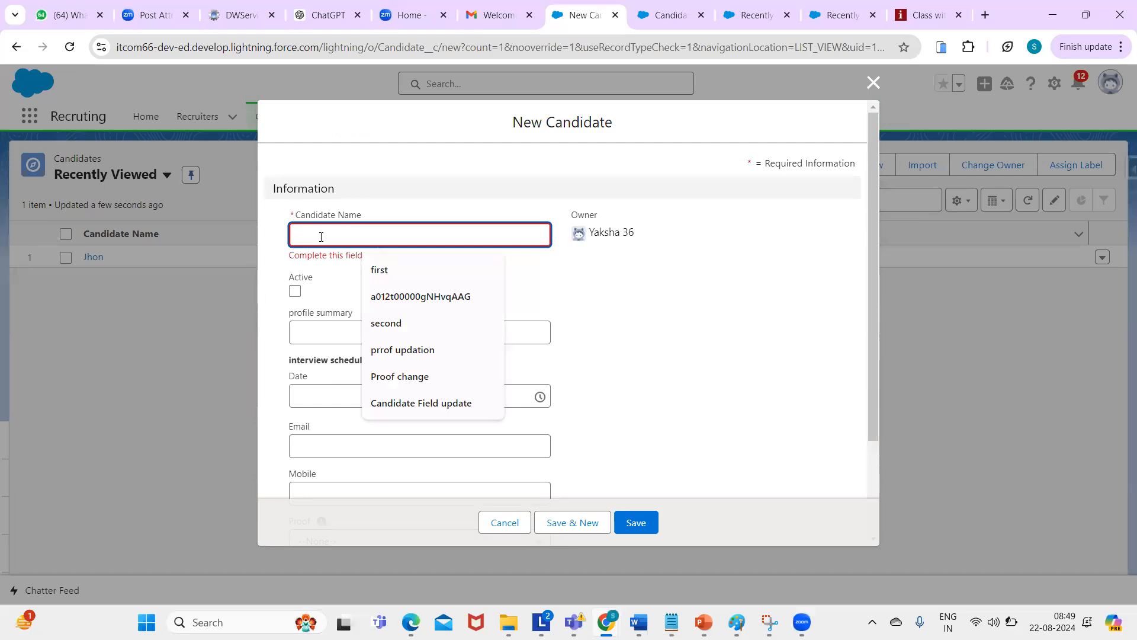
text(Elisa)
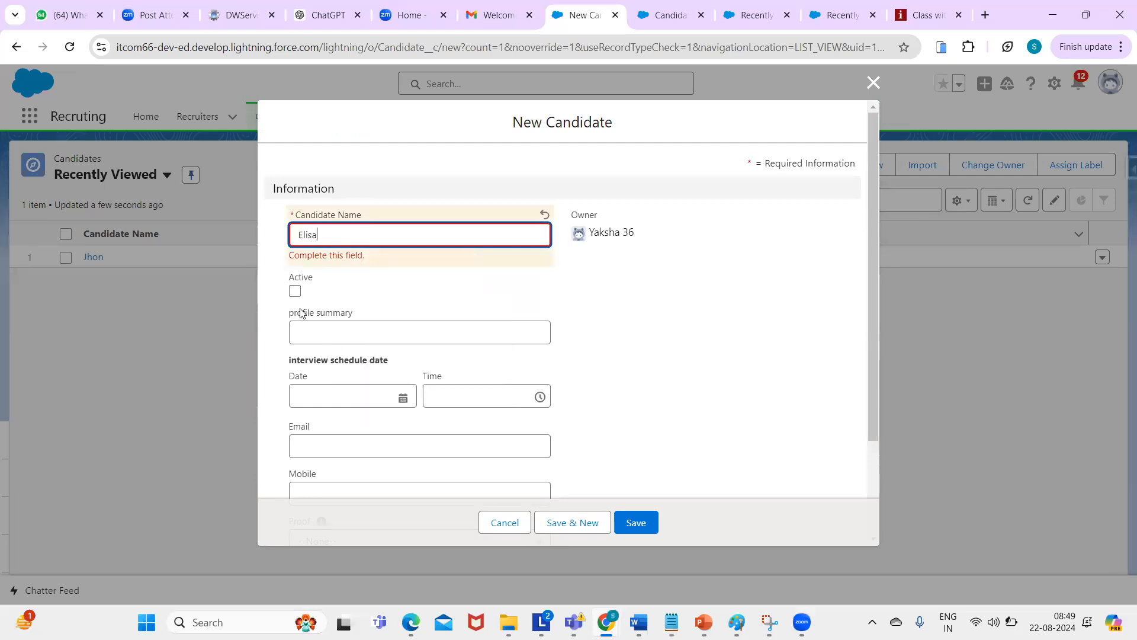
key(Tab)
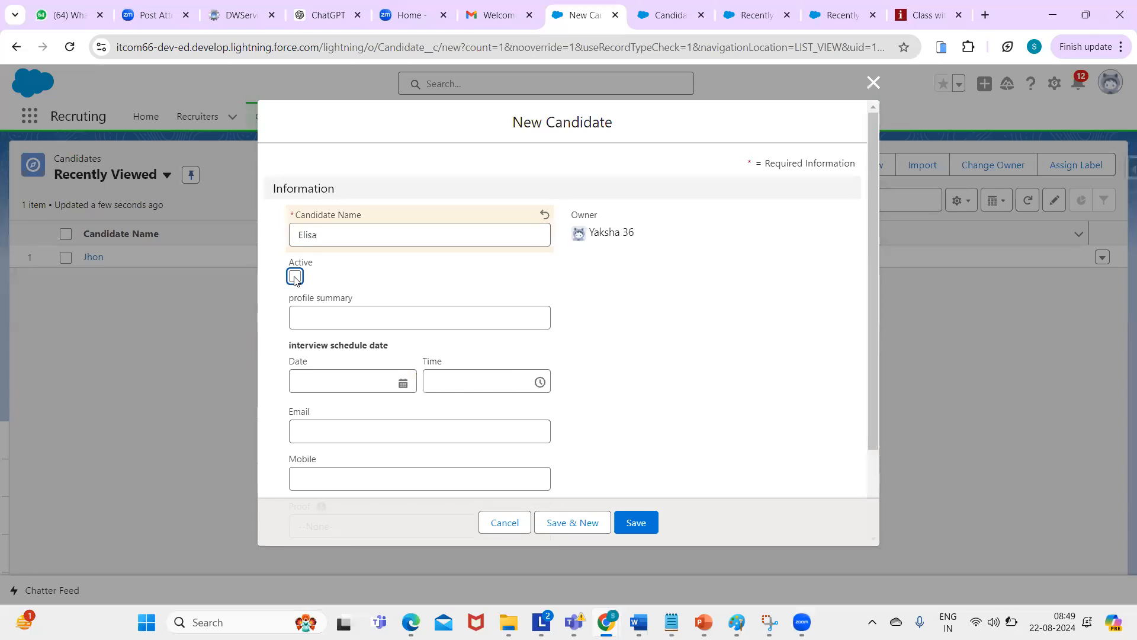
click(294, 278)
click(313, 314)
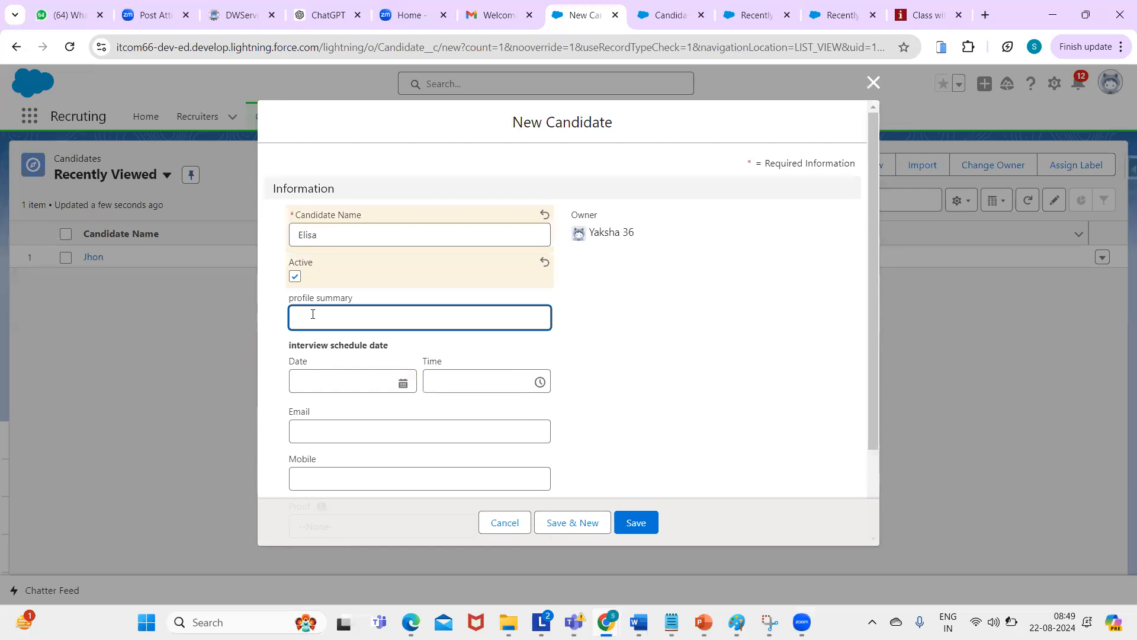
text(having)
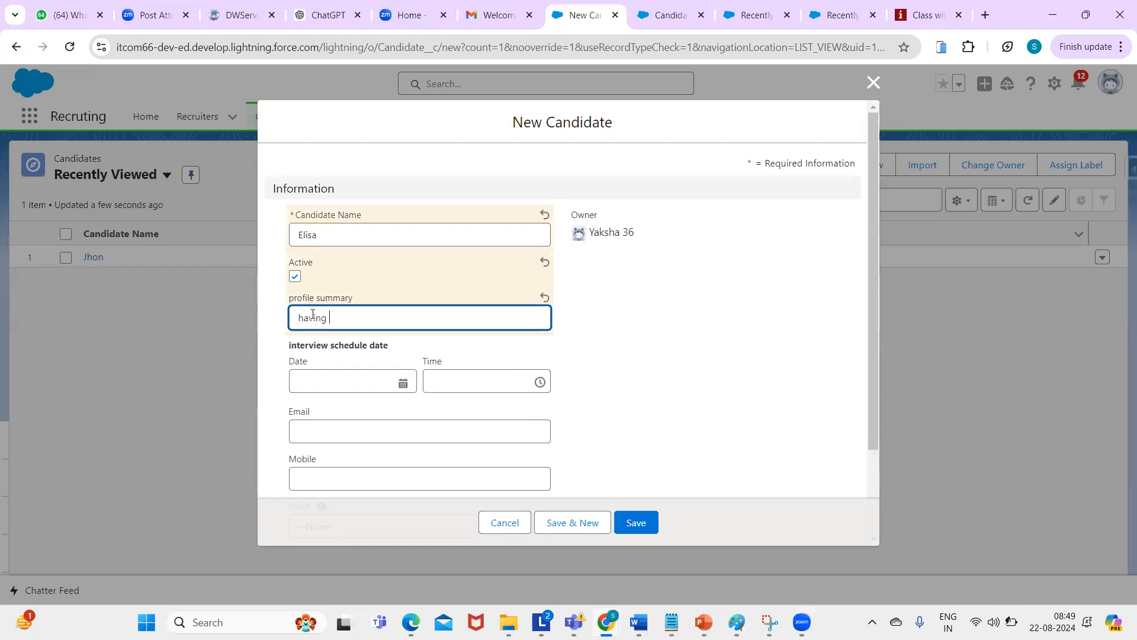
text( 10+ years experience as salesforce devloper)
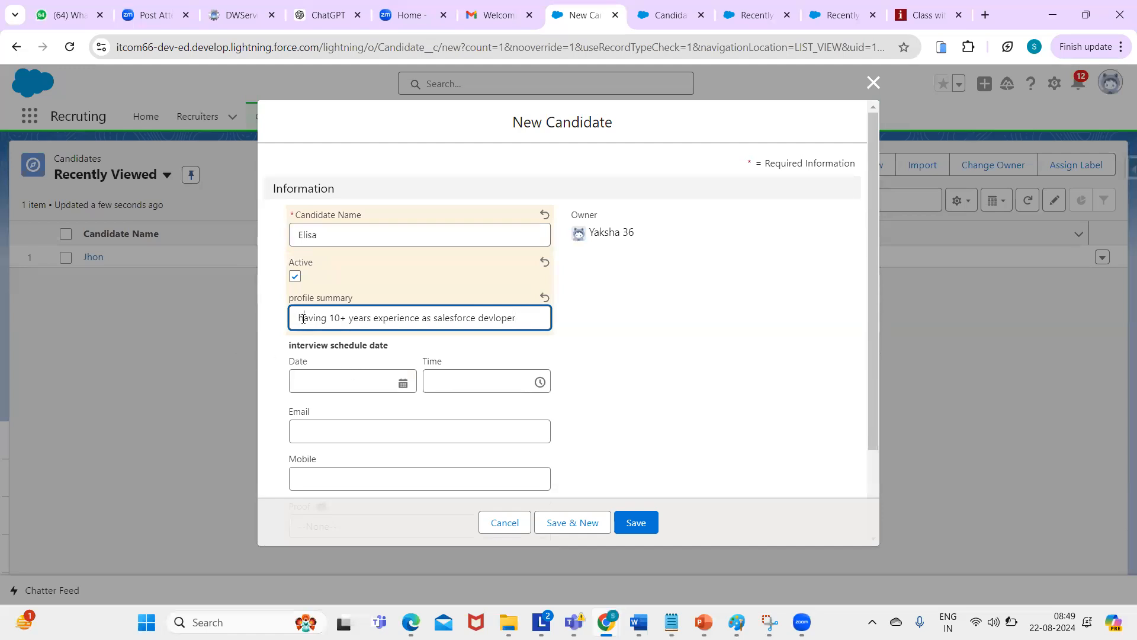
click(322, 376)
click(700, 342)
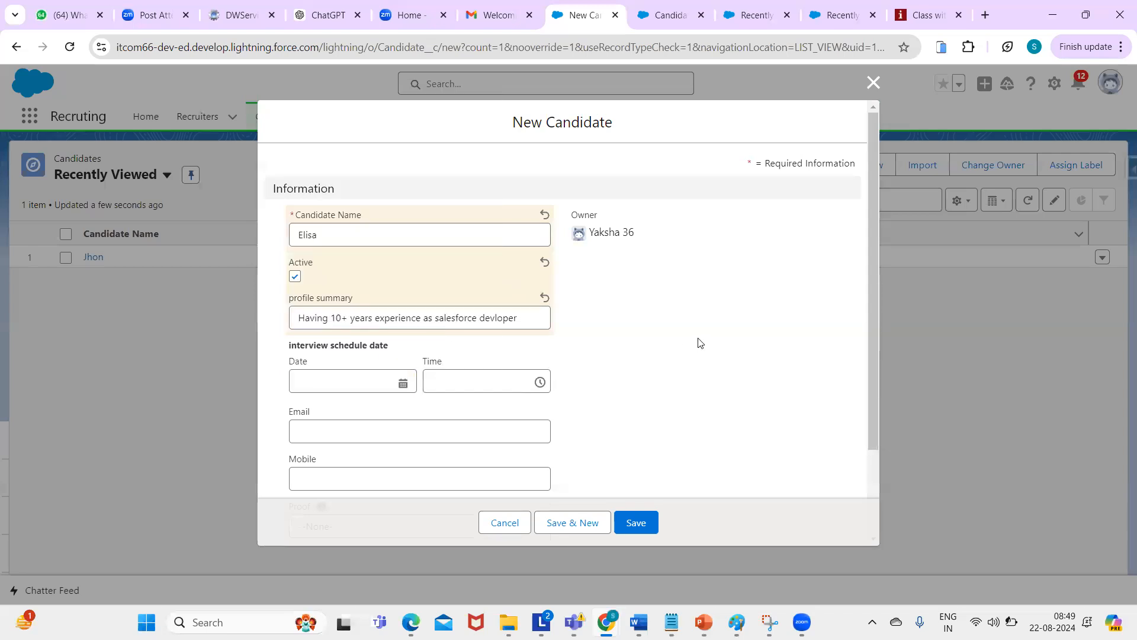
- Schedule the interview for 26/08/2024 at 11:00 am and enter the candidate's e-mail
click(403, 382)
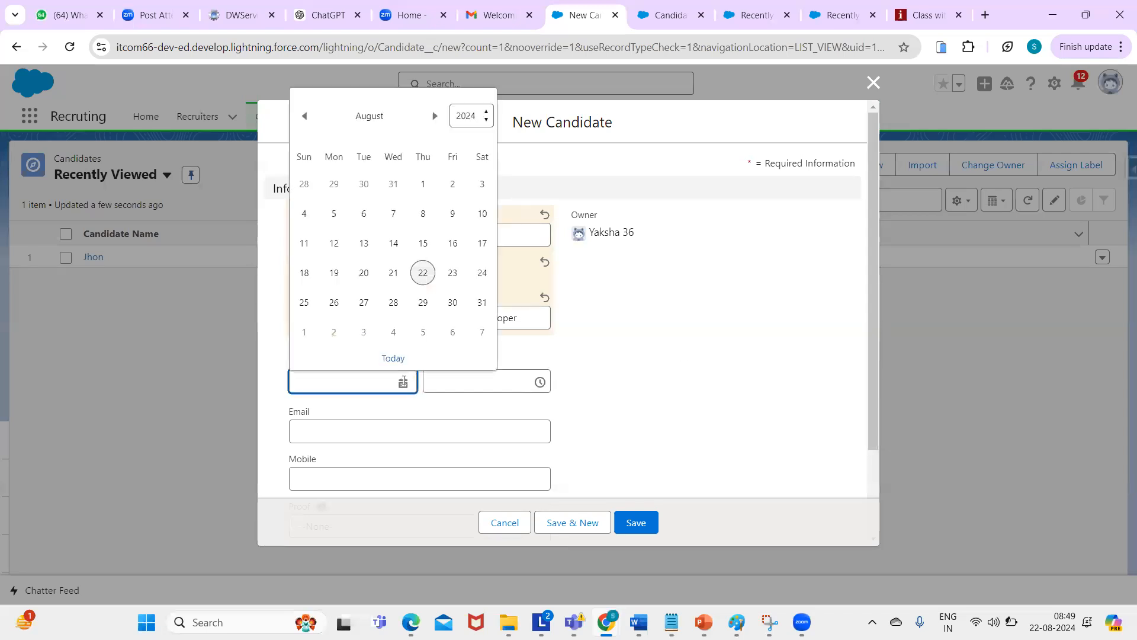
click(333, 304)
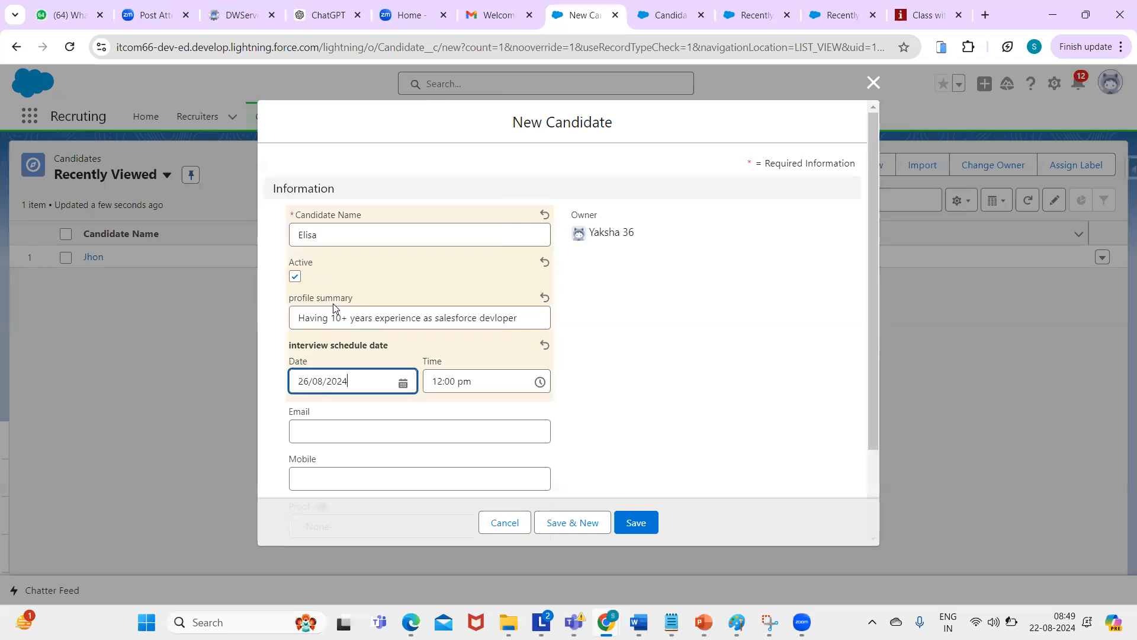
click(509, 385)
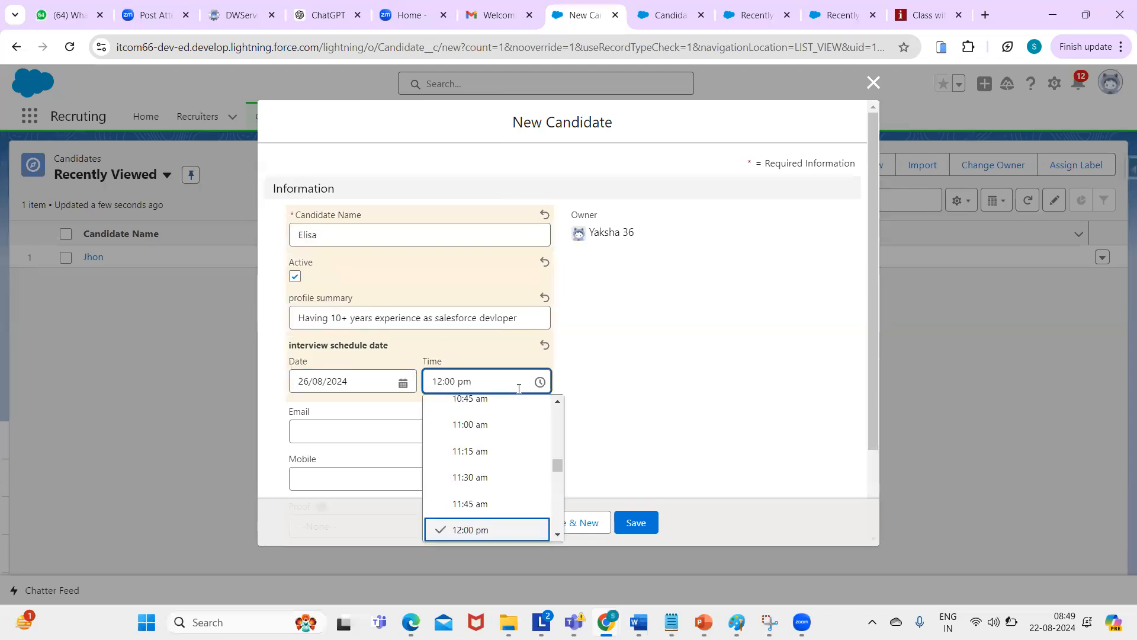
click(474, 425)
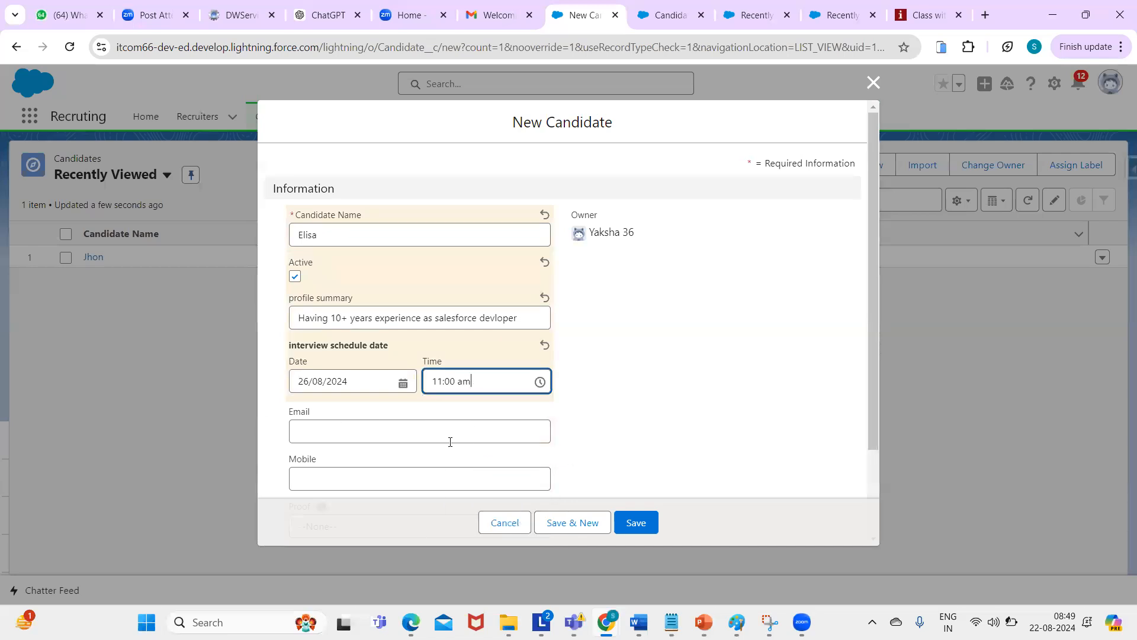
click(351, 438)
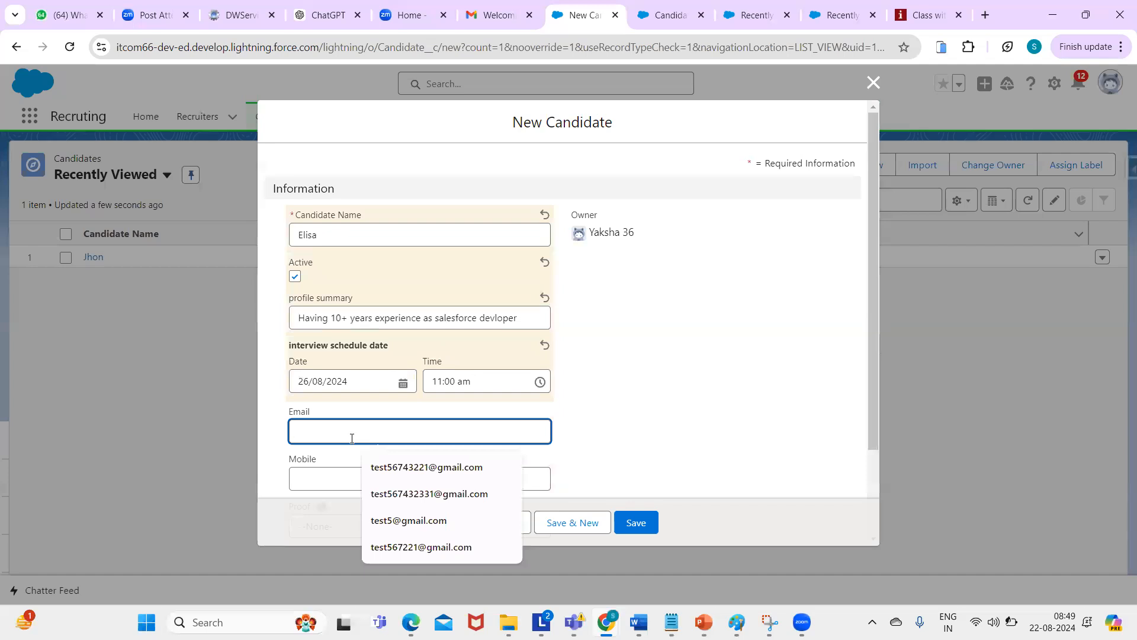
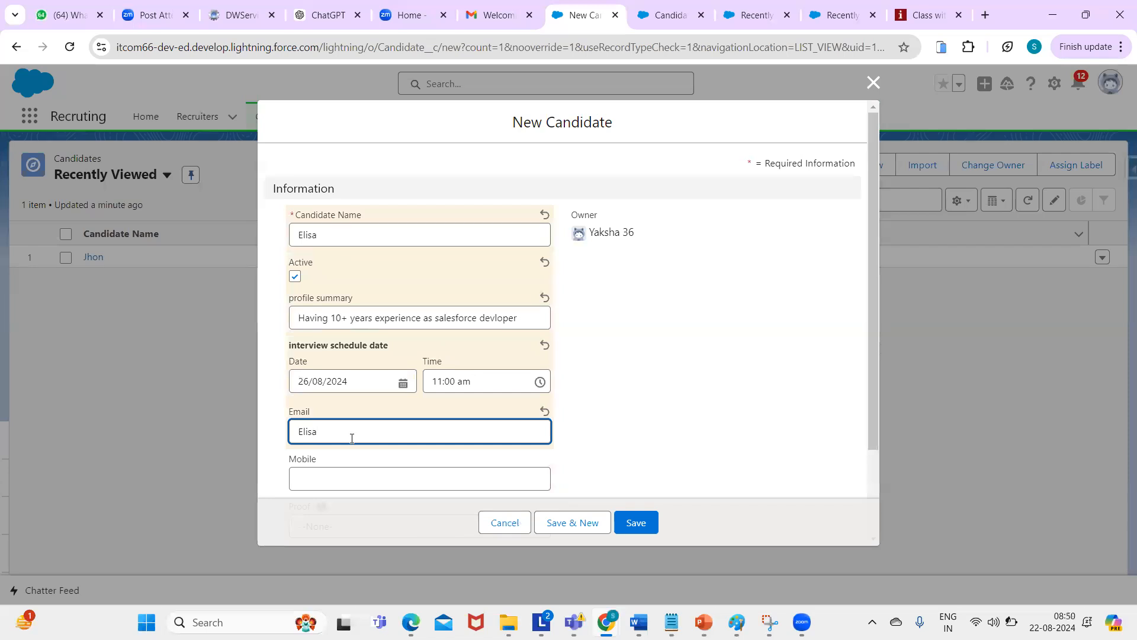
- Add a suggested mobile number, Pancard as proof and an e-mail as LinkedIn URL, then save
click(352, 469)
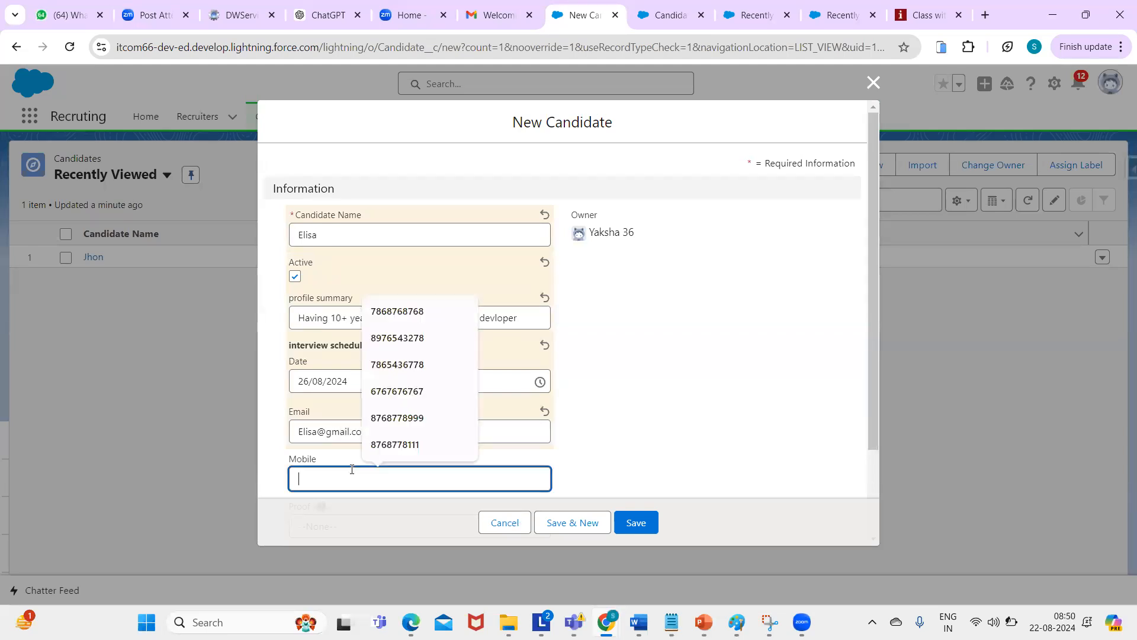
click(400, 419)
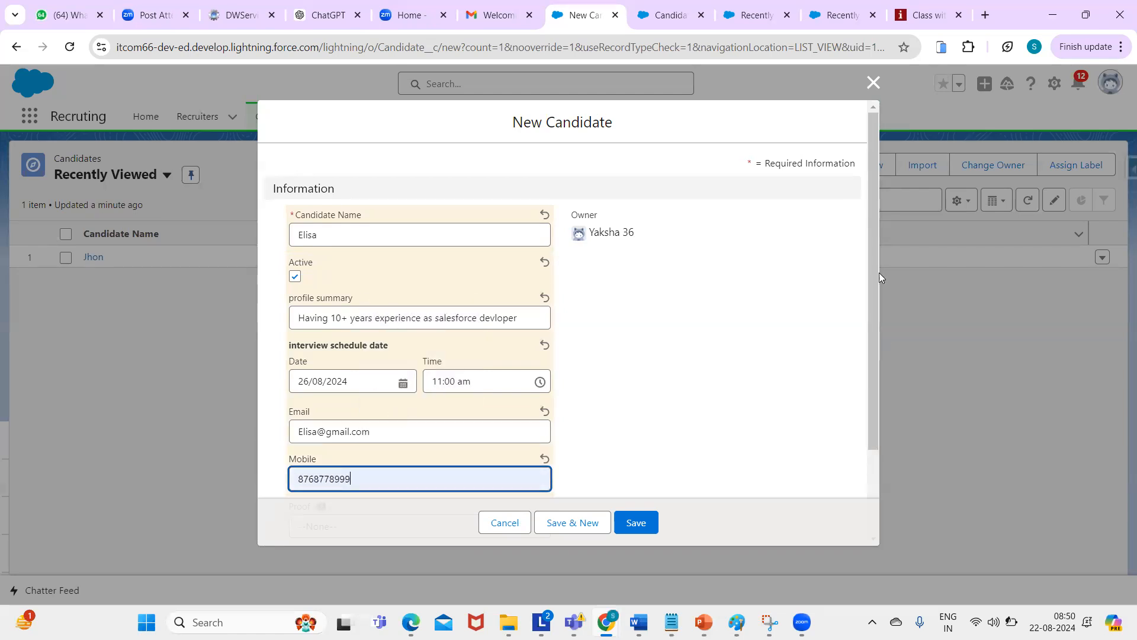
drag(873, 291, 877, 401)
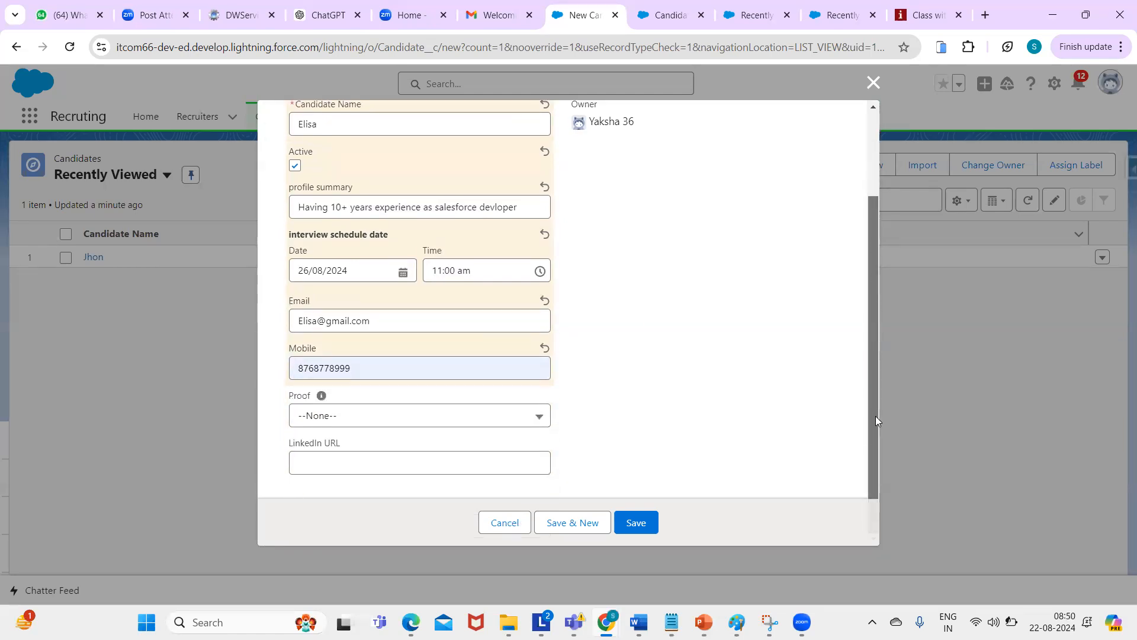
click(346, 422)
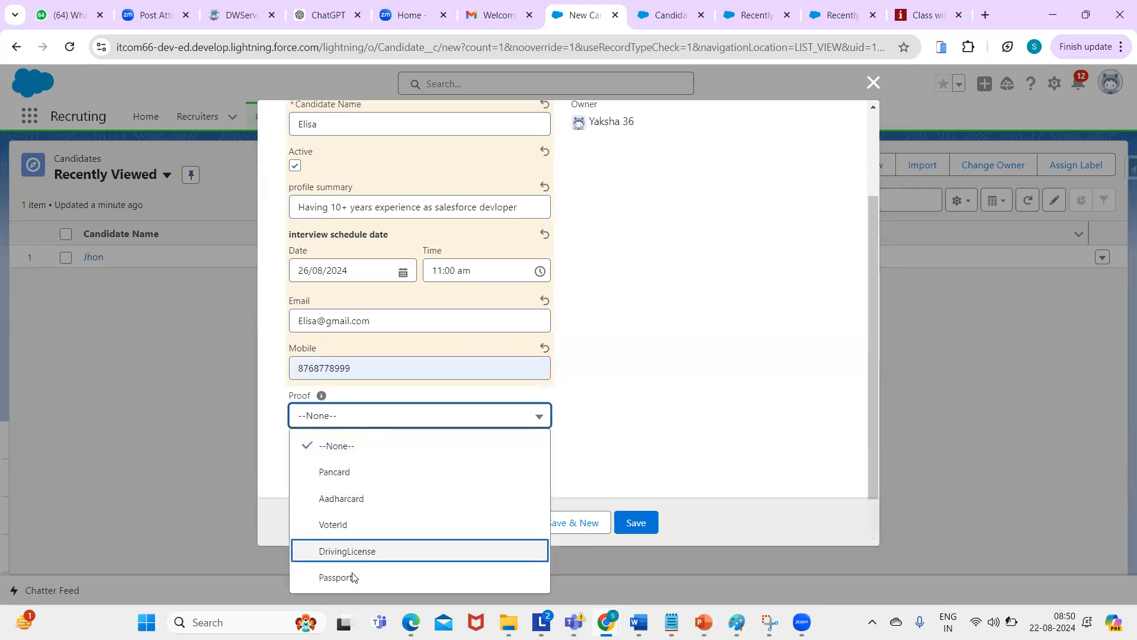
click(330, 472)
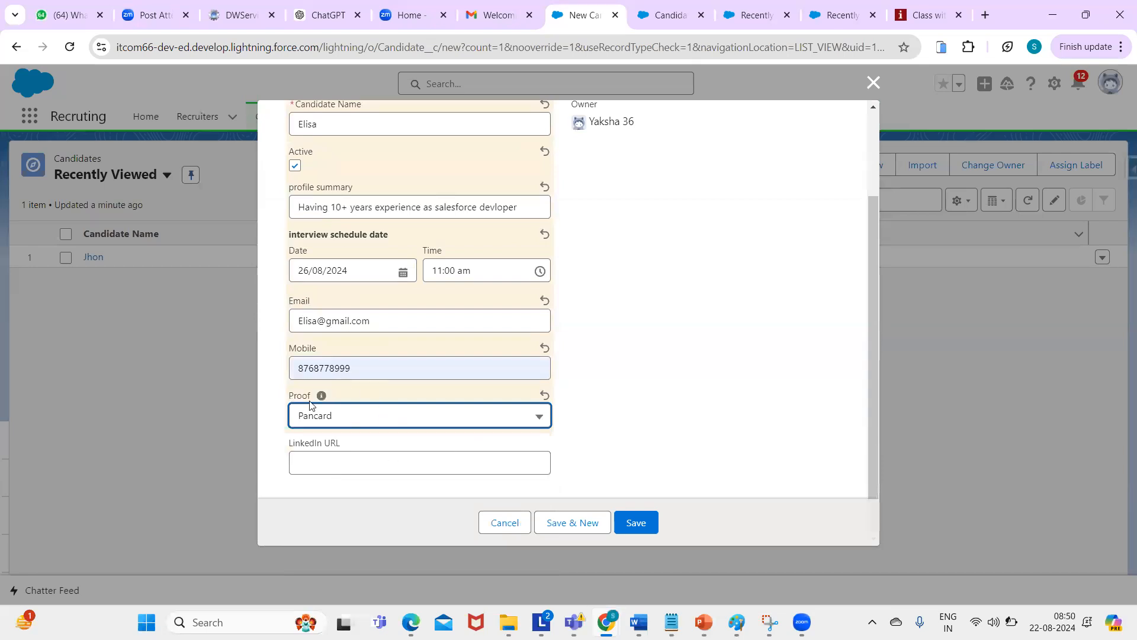
mouse_move(321, 398)
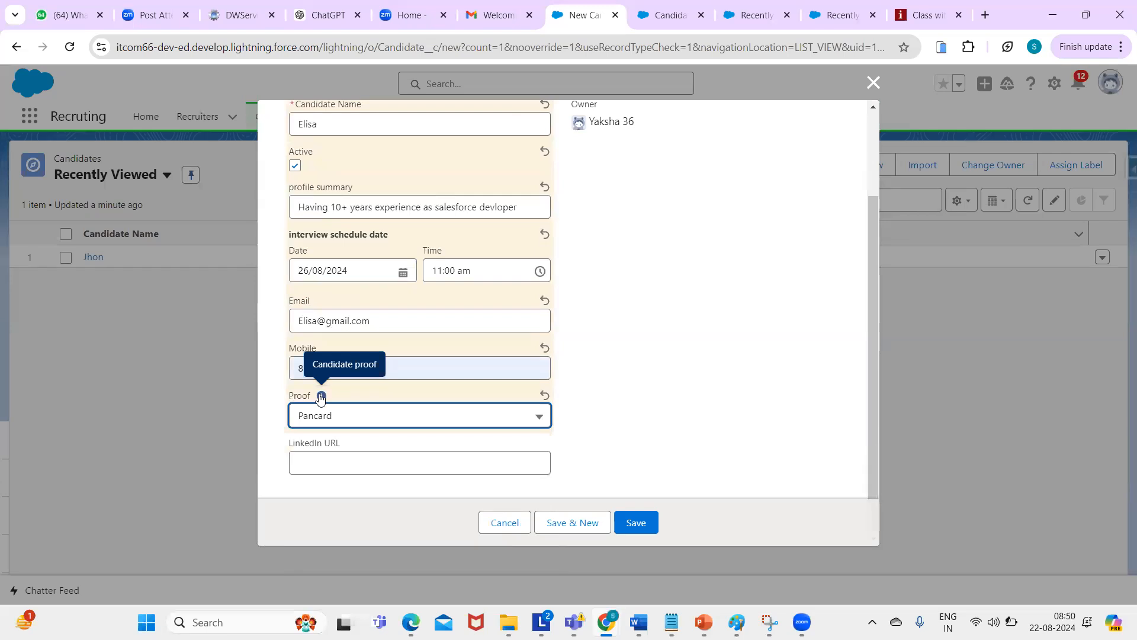
click(333, 458)
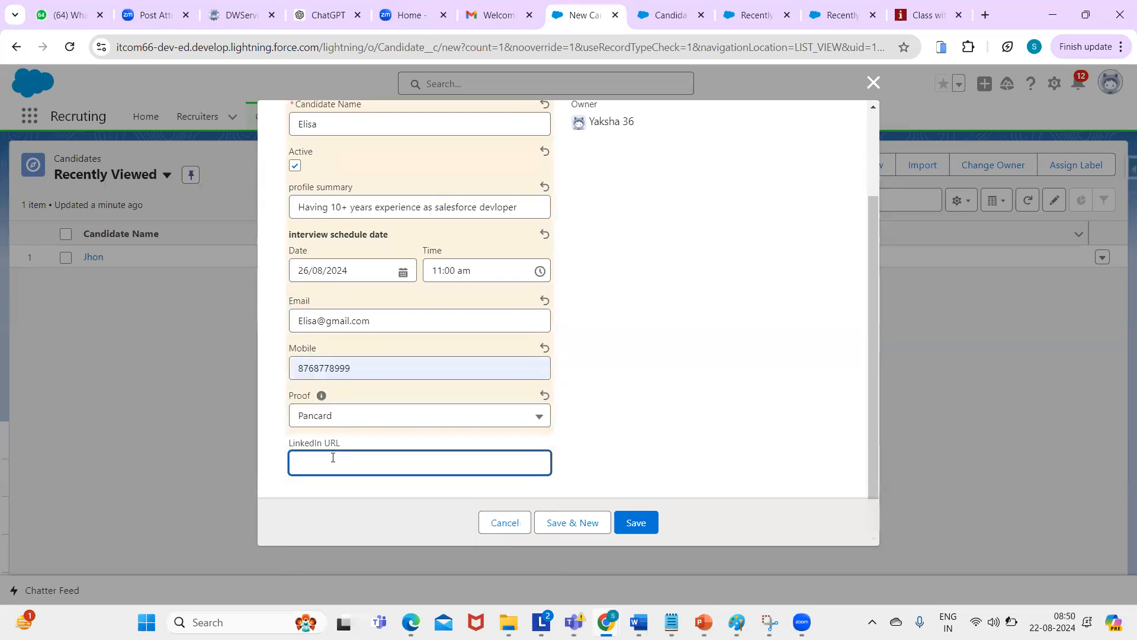
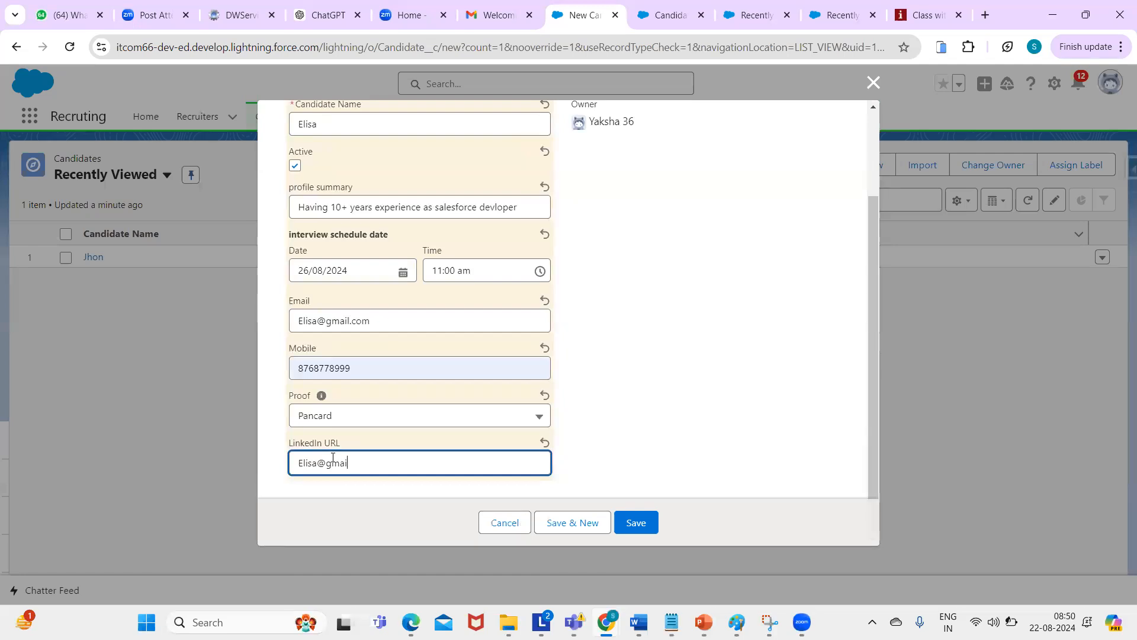
click(640, 522)
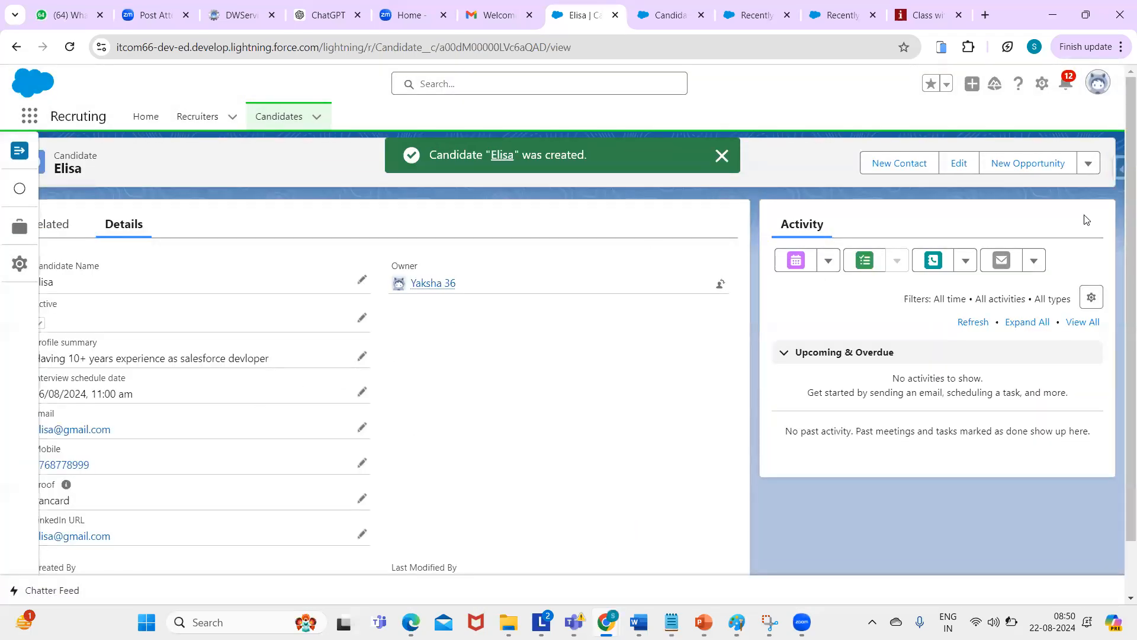
- Scroll the saved candidate record and open the Inbox side panel beside it
scroll(1086, 219, down, 1)
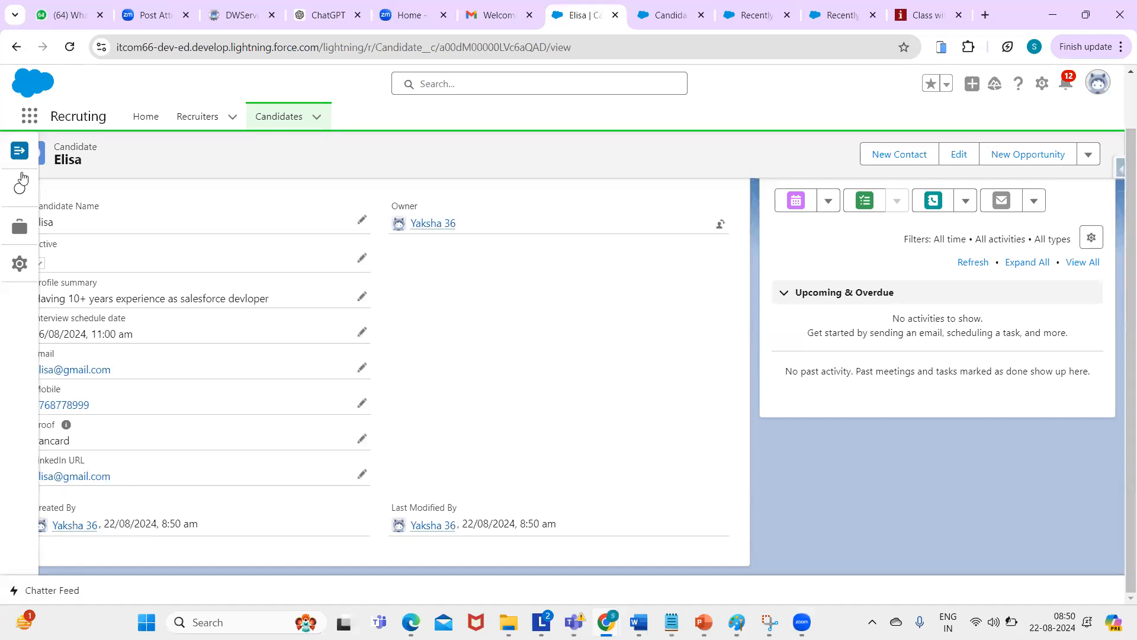
click(20, 154)
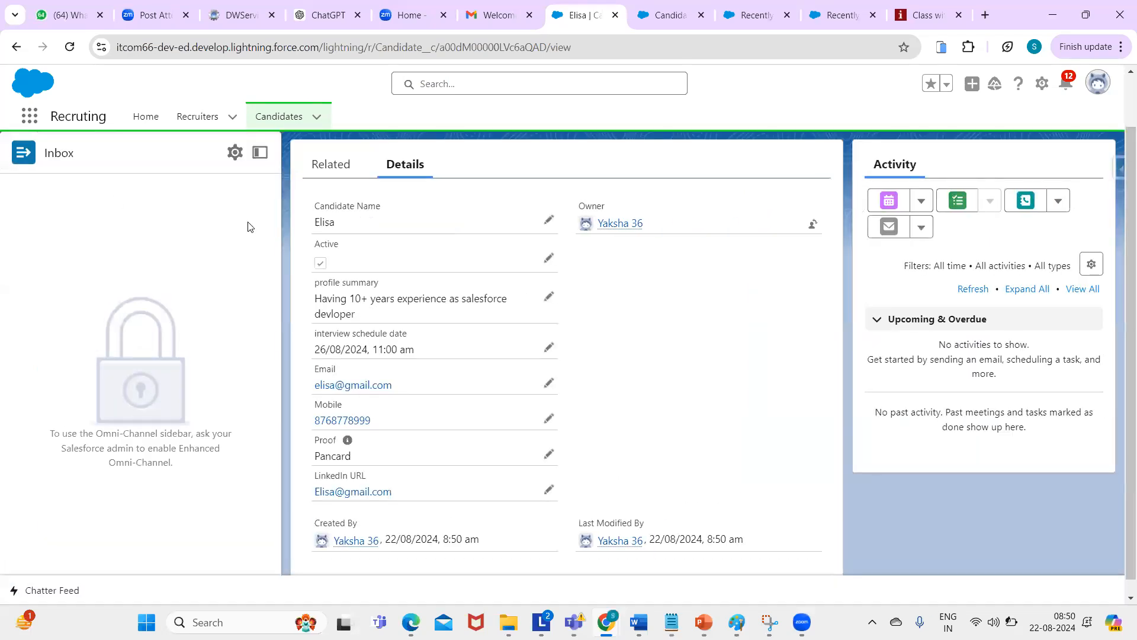
mouse_move(1121, 157)
mouse_down()
mouse_move(1122, 126)
mouse_move(1121, 154)
mouse_up()
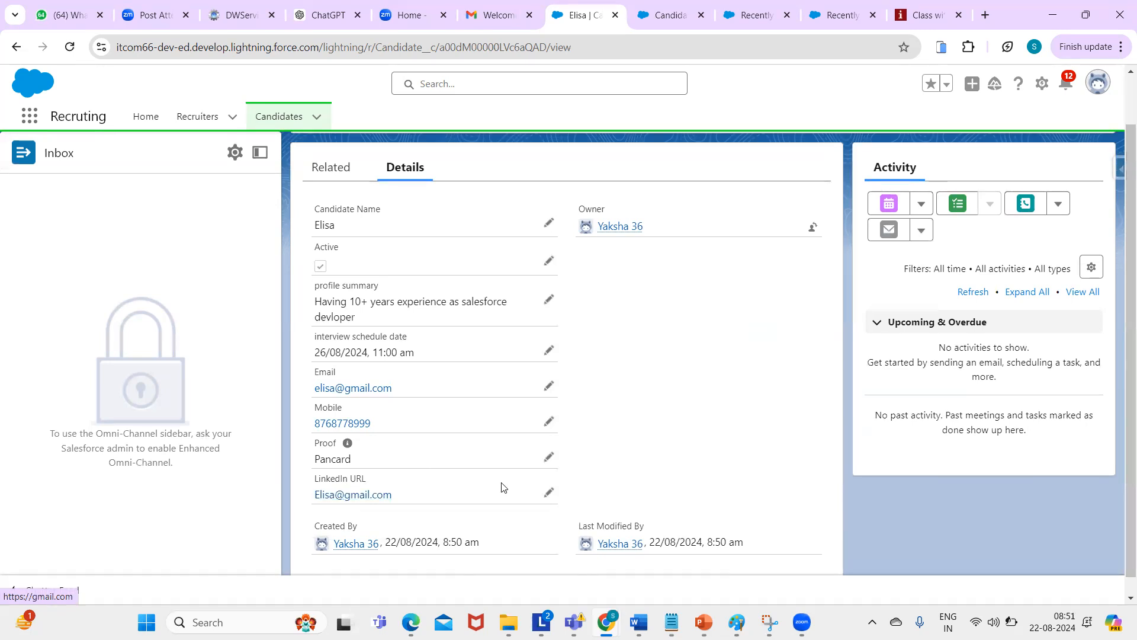
- Delete the existing text from the candidate's LinkedIn URL field, then start a new browser tab
click(547, 492)
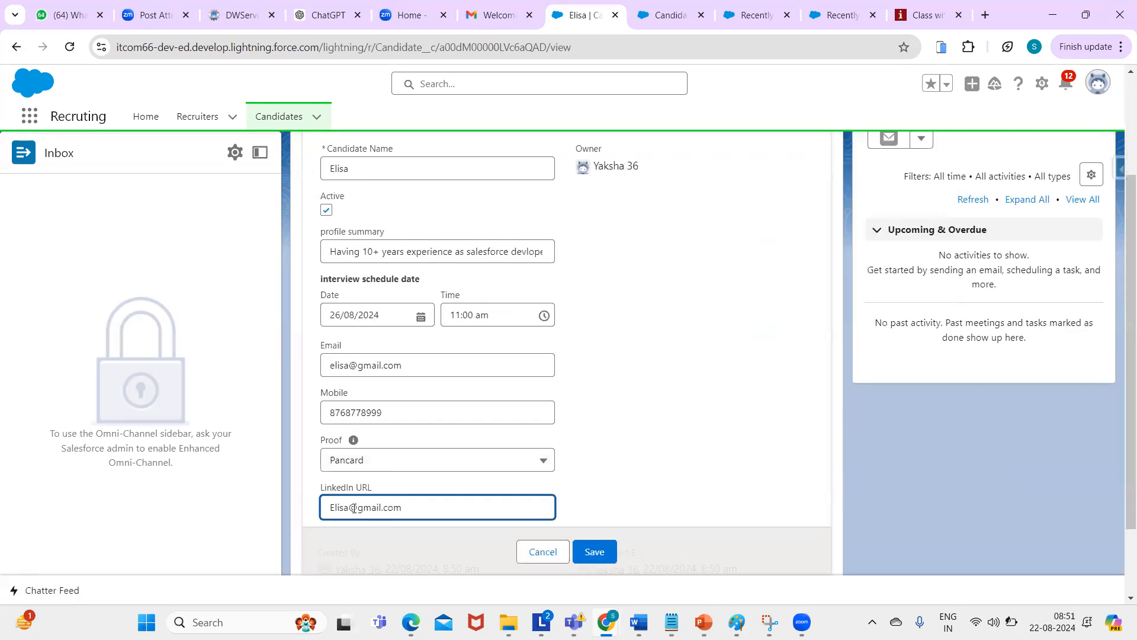
key(ctrl+shift+Left)
key(ctrl+shift+Left)
key(ctrl+shift+Left)
key(ctrl+shift+Left)
key(BackSpace)
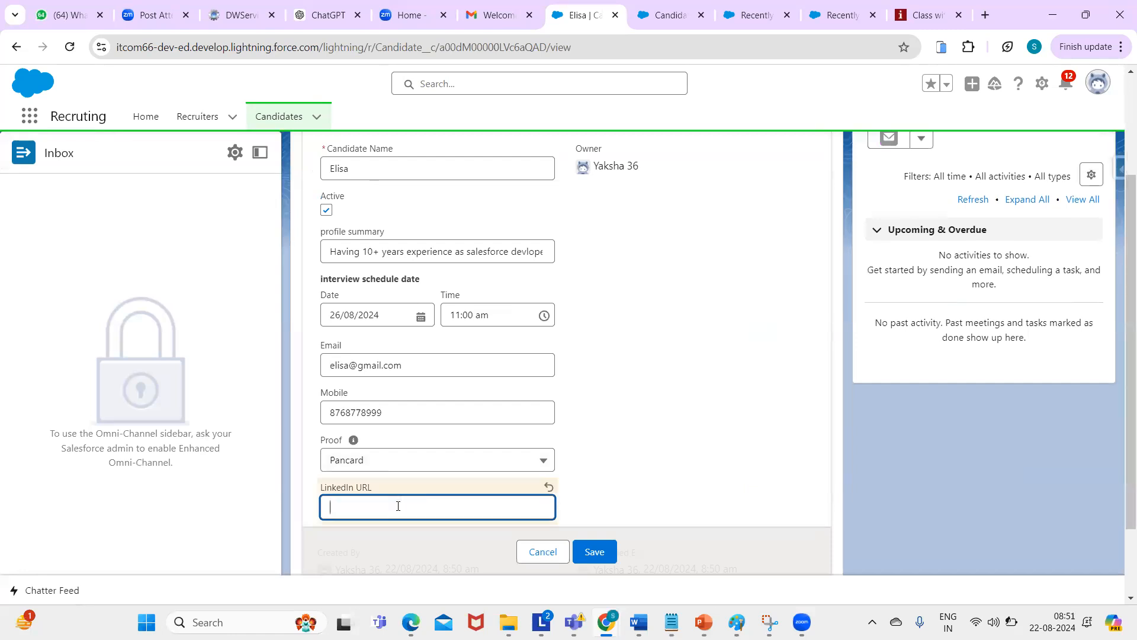
click(343, 510)
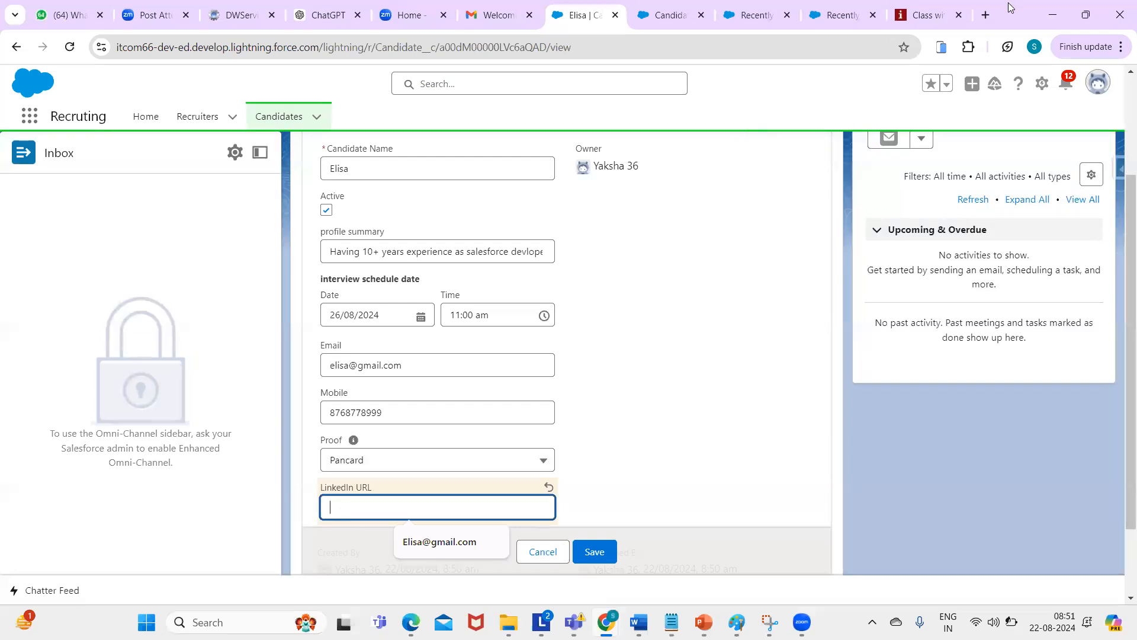
click(986, 15)
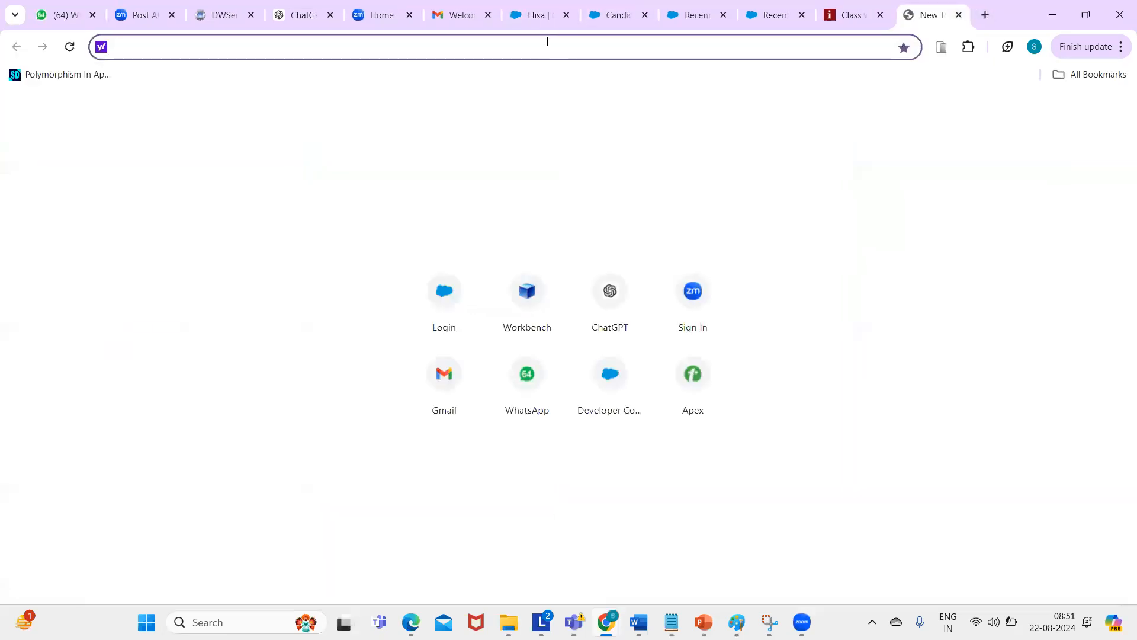
text(goog)
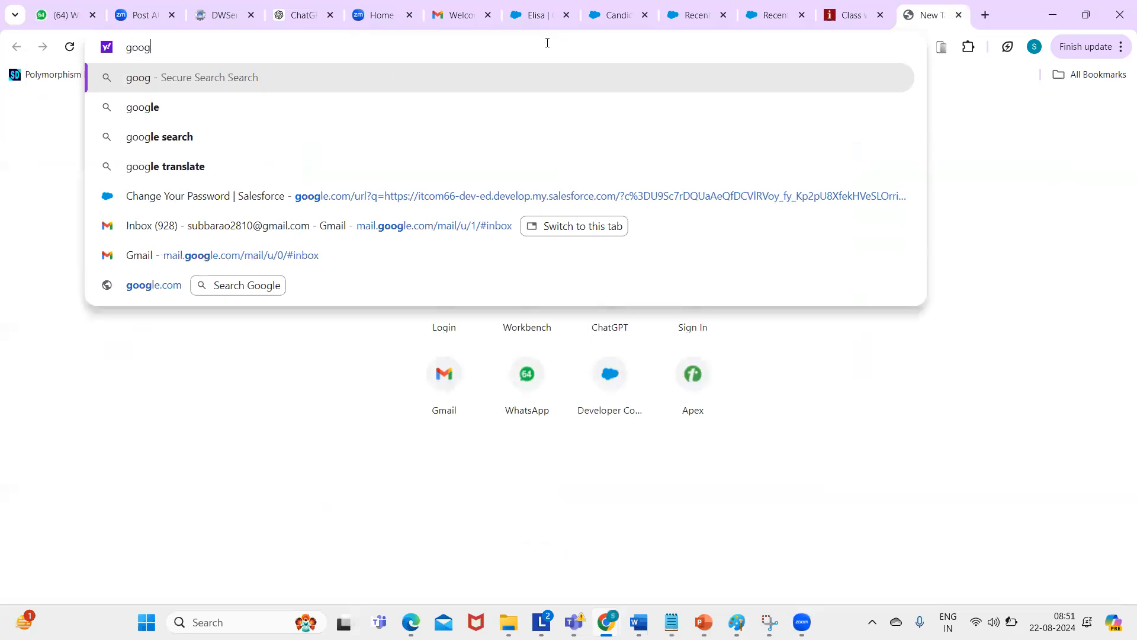
click(180, 106)
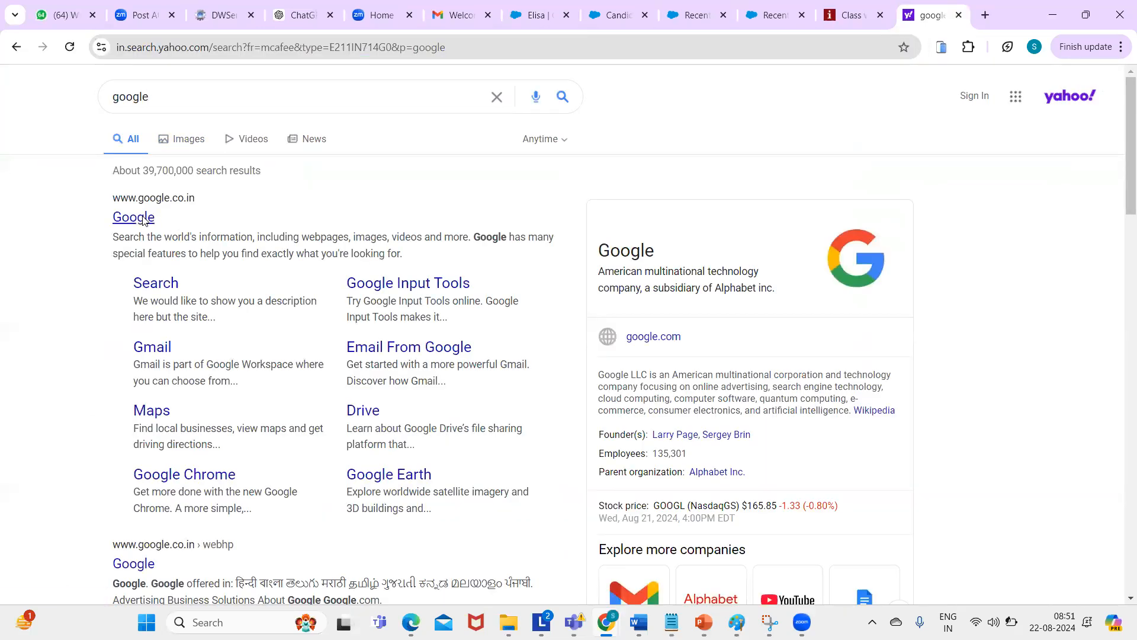
click(140, 217)
click(203, 47)
click(254, 51)
key(ctrl+a)
key(ctrl+c)
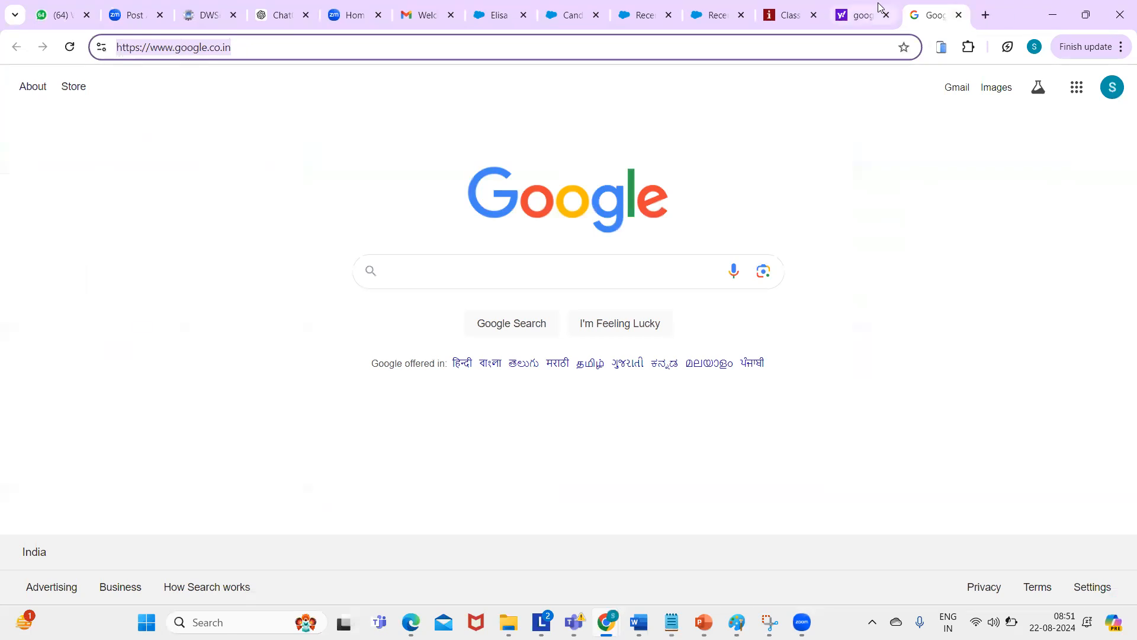
- Paste the address into the candidate's LinkedIn URL field and save the record
click(500, 15)
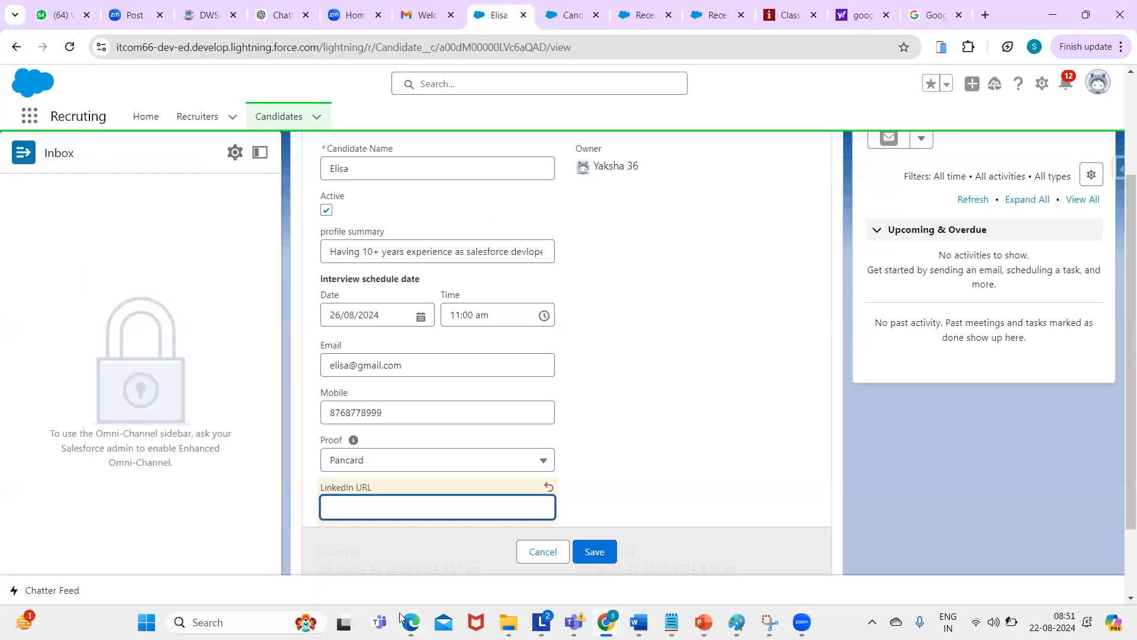
key(ctrl+v)
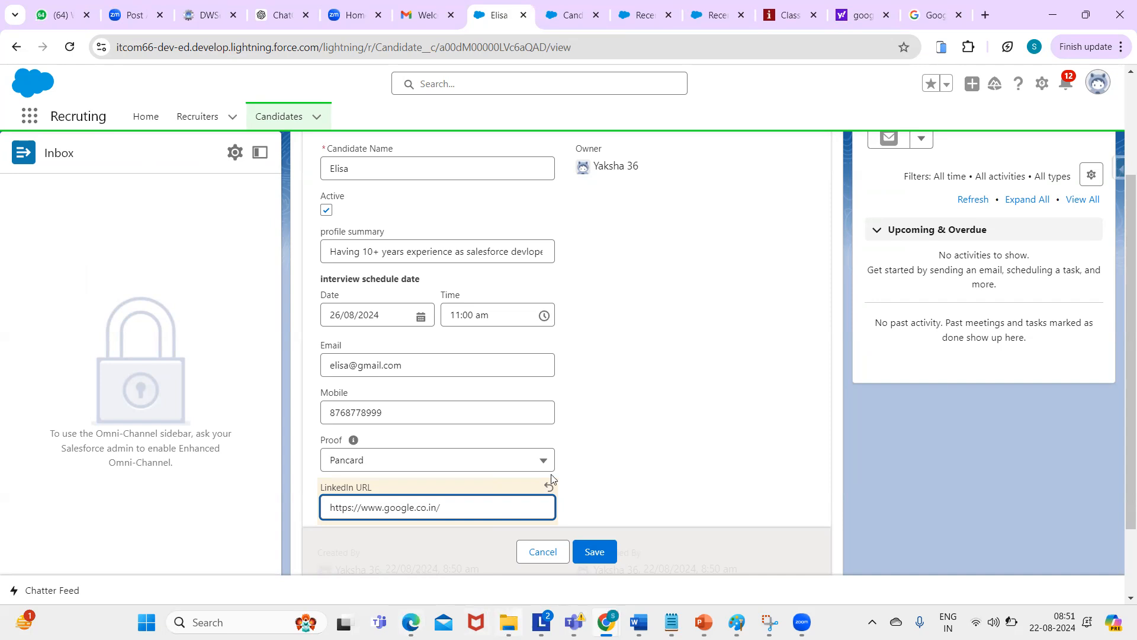
click(593, 552)
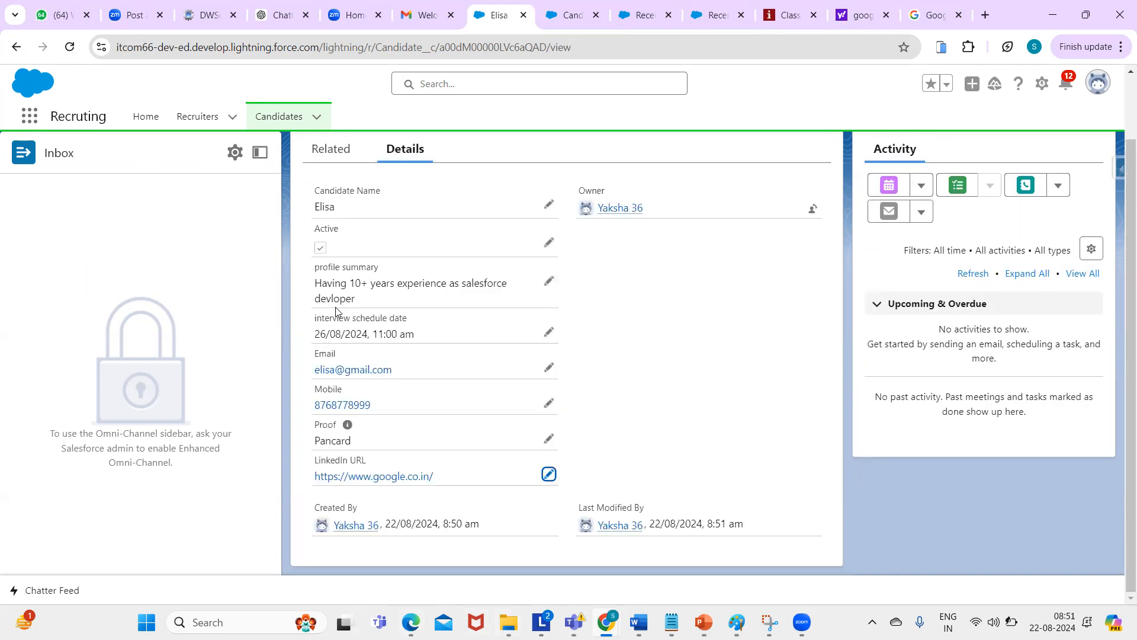
click(367, 478)
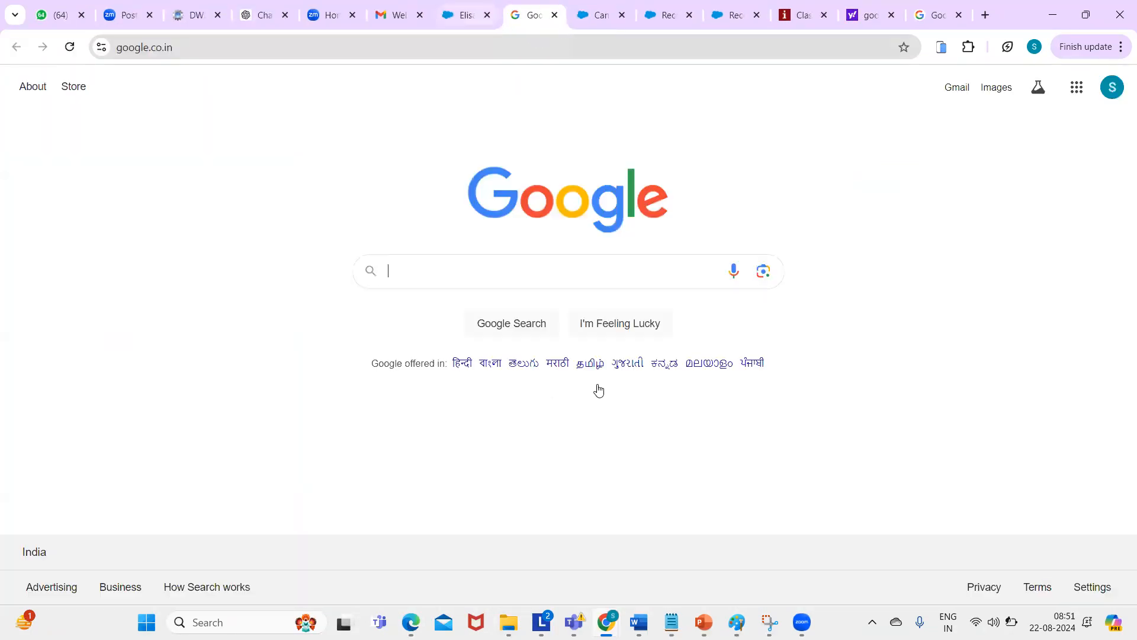
click(465, 14)
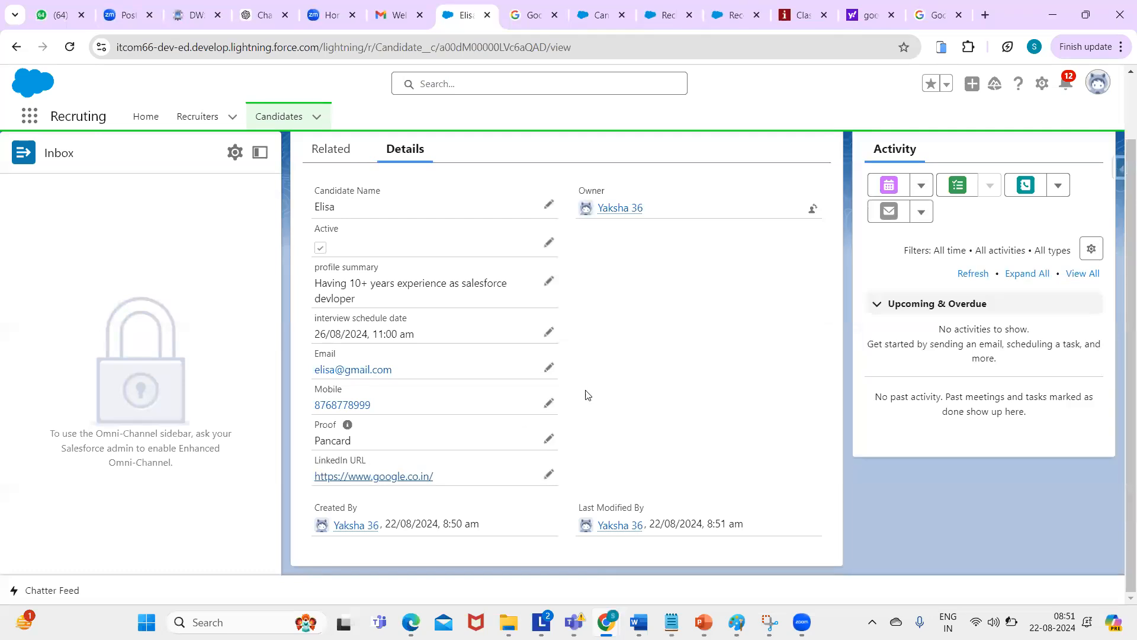
scroll(1119, 181, up, 1)
scroll(1119, 237, down, 1)
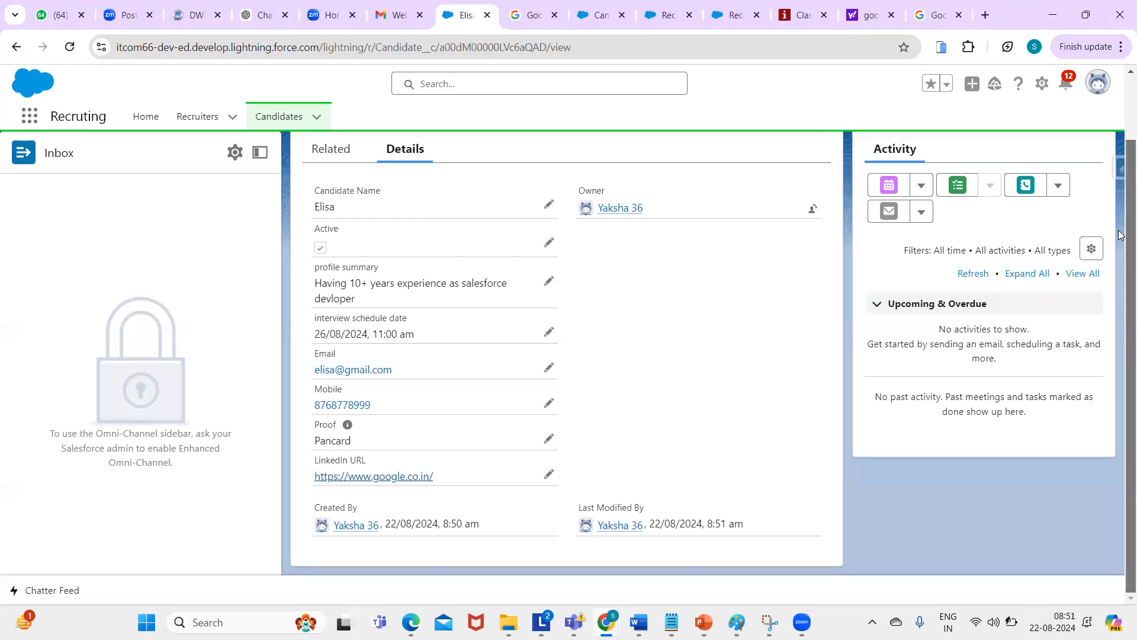
scroll(1120, 177, up, 1)
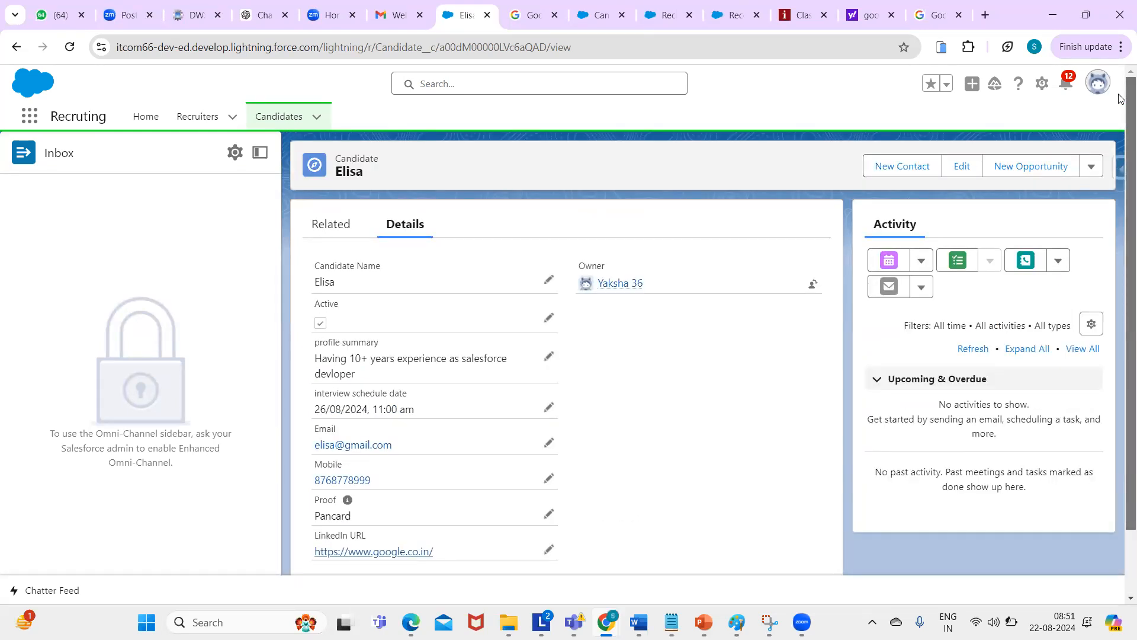
click(553, 16)
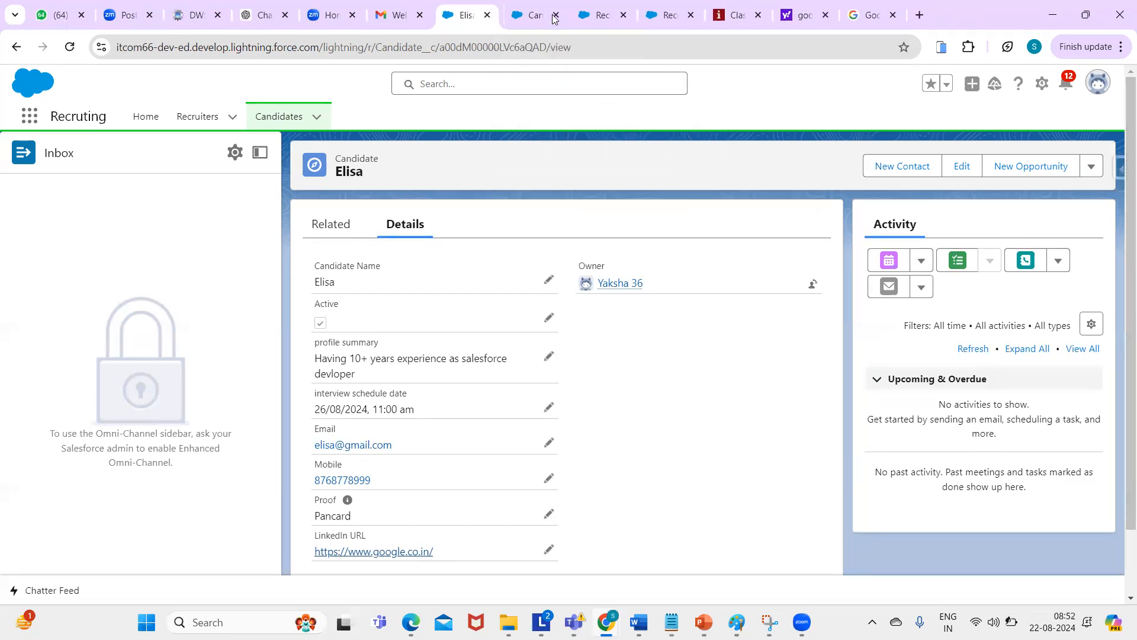
click(535, 20)
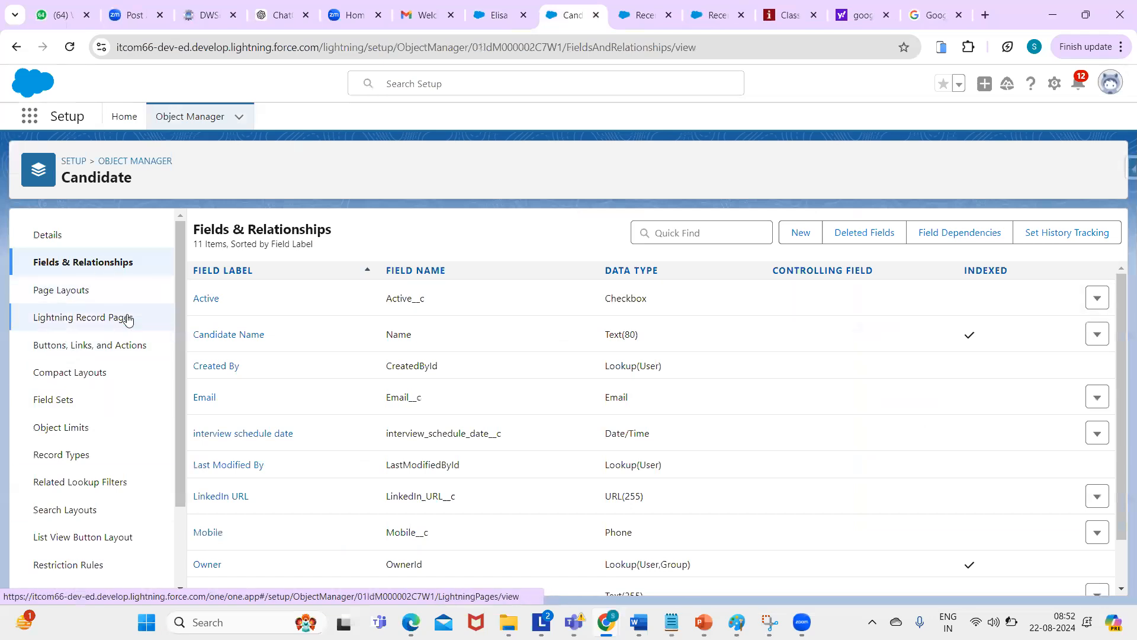
- Open the Candidate object in Object Manager and list its 11 fields under Fields & Relationships
drag(179, 314, 187, 172)
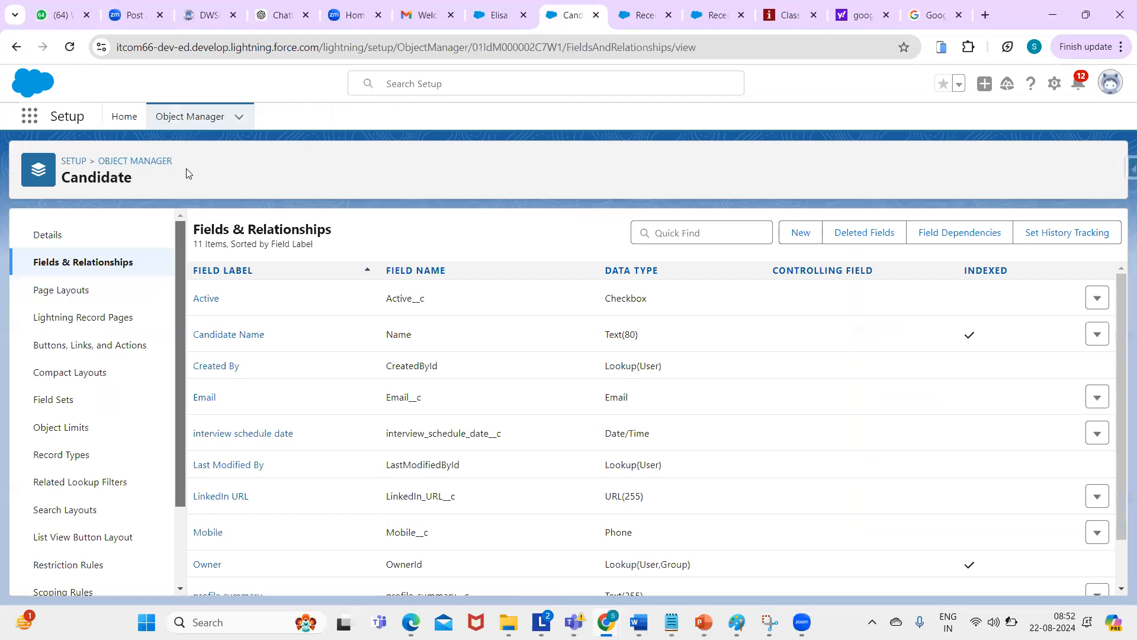
click(47, 237)
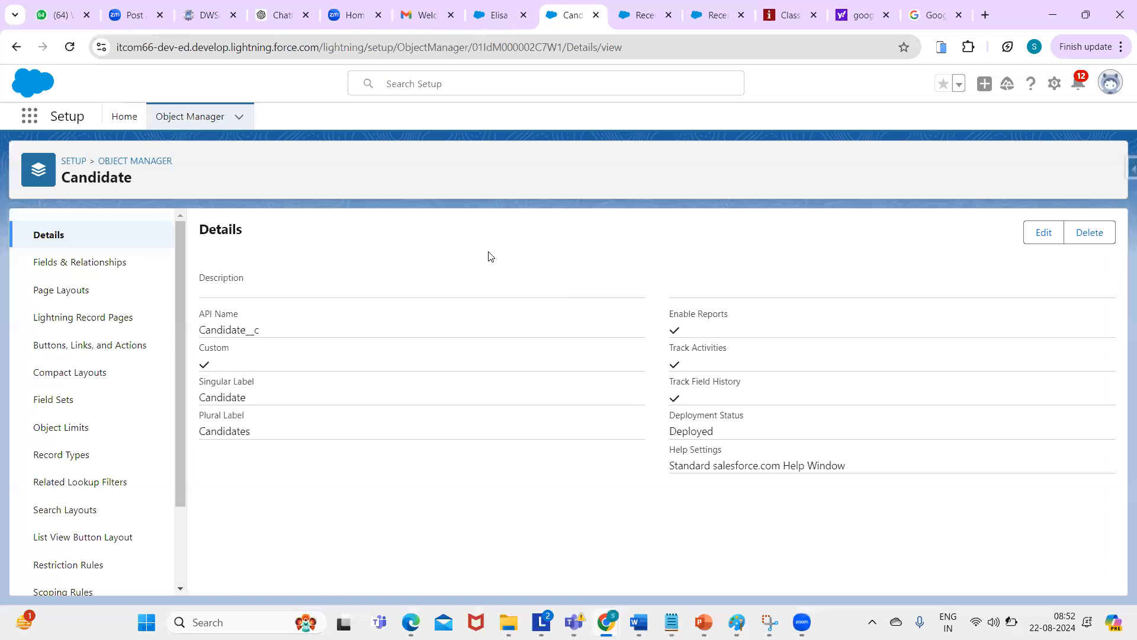
click(106, 262)
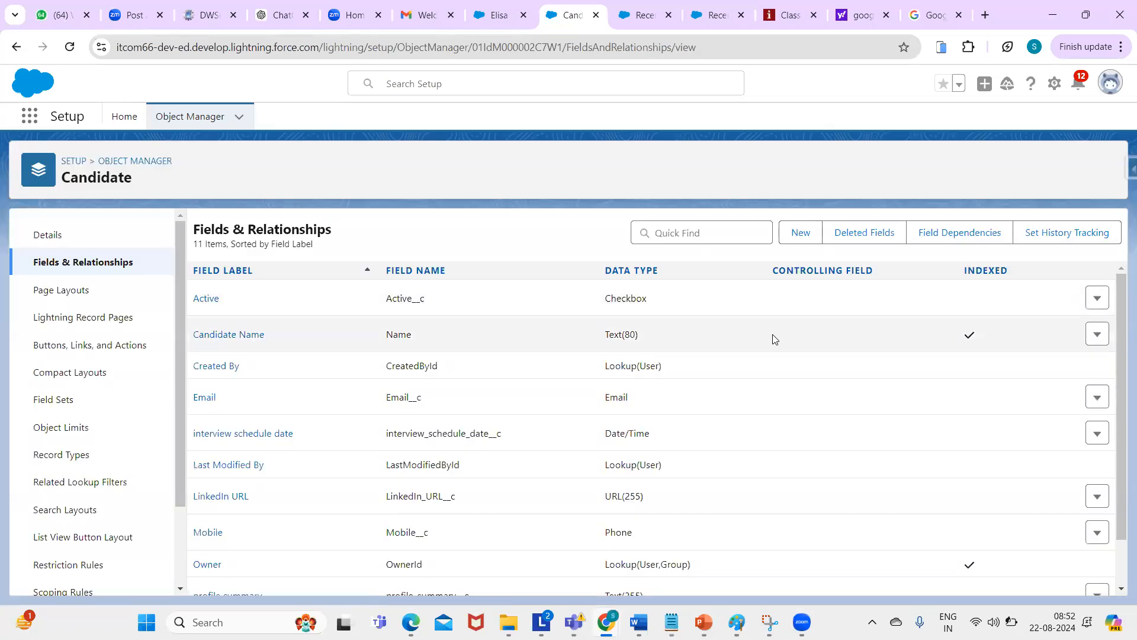
- Start a New Custom Field on Candidate and scroll through the available Data Type options
click(787, 239)
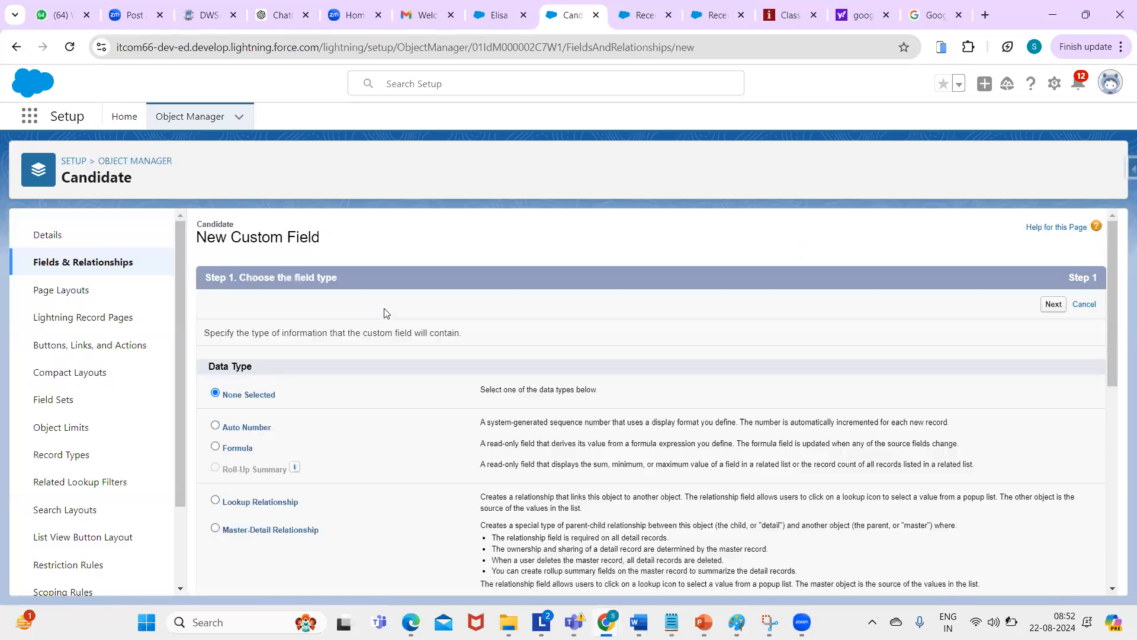
drag(1112, 259, 1112, 293)
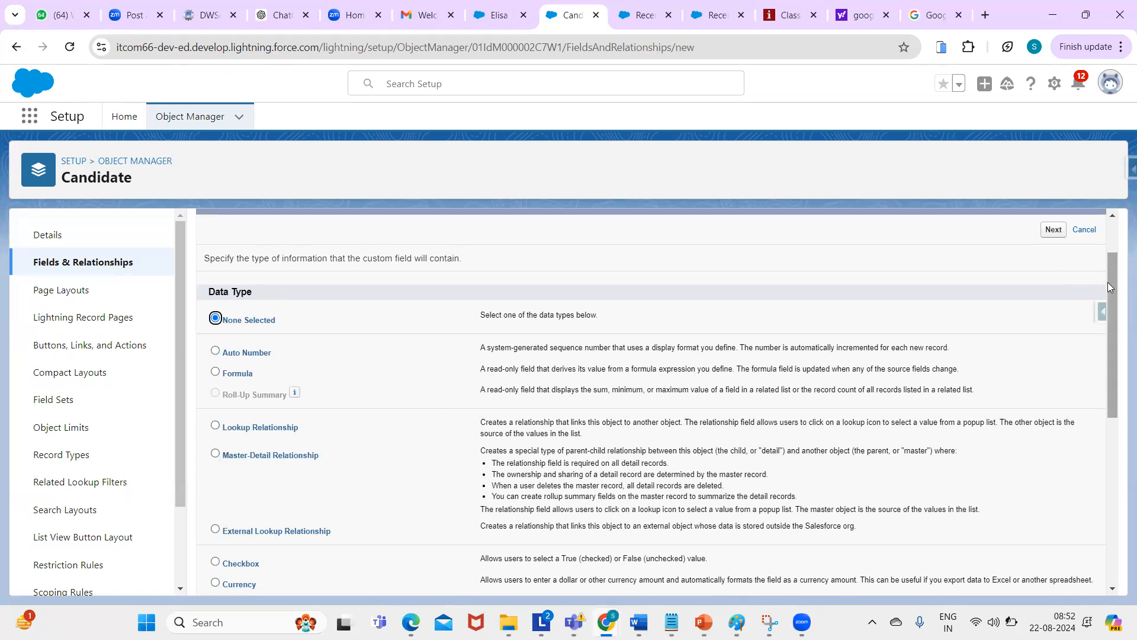
drag(1111, 287, 1113, 324)
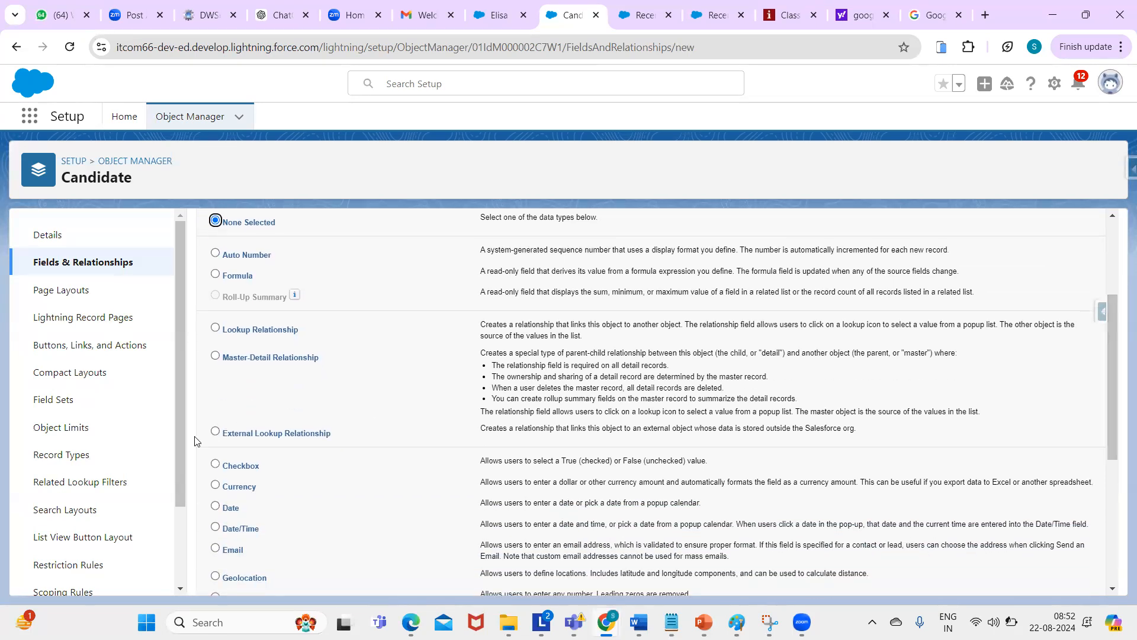
drag(1111, 308, 1105, 229)
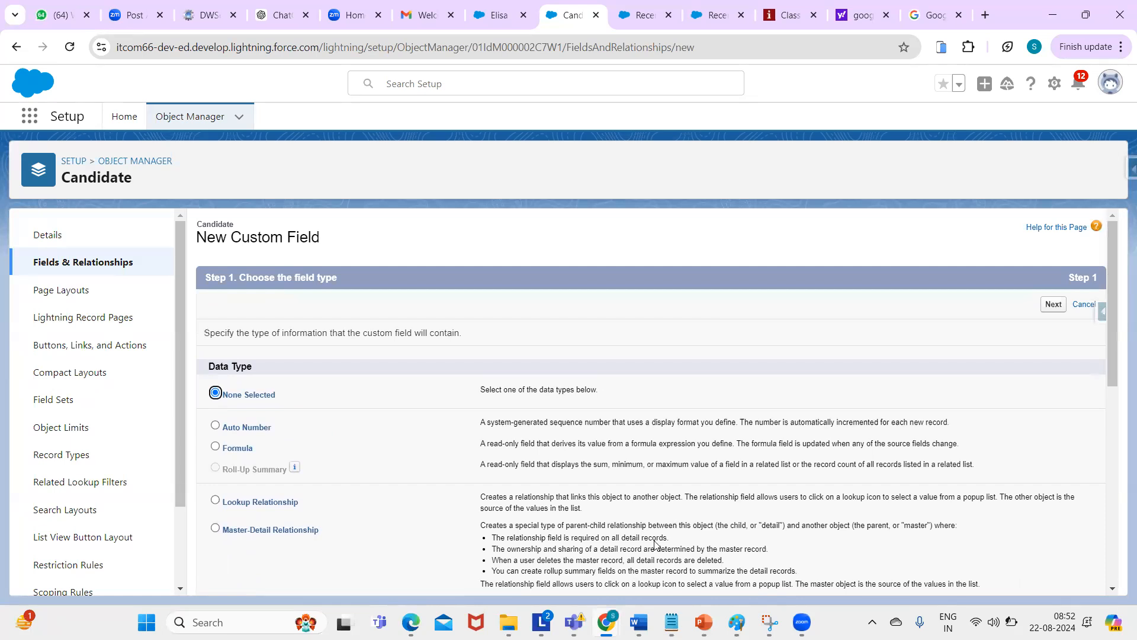
- Return to the Notepad notes and select the App section and tabs: heading lines
key(alt+Tab)
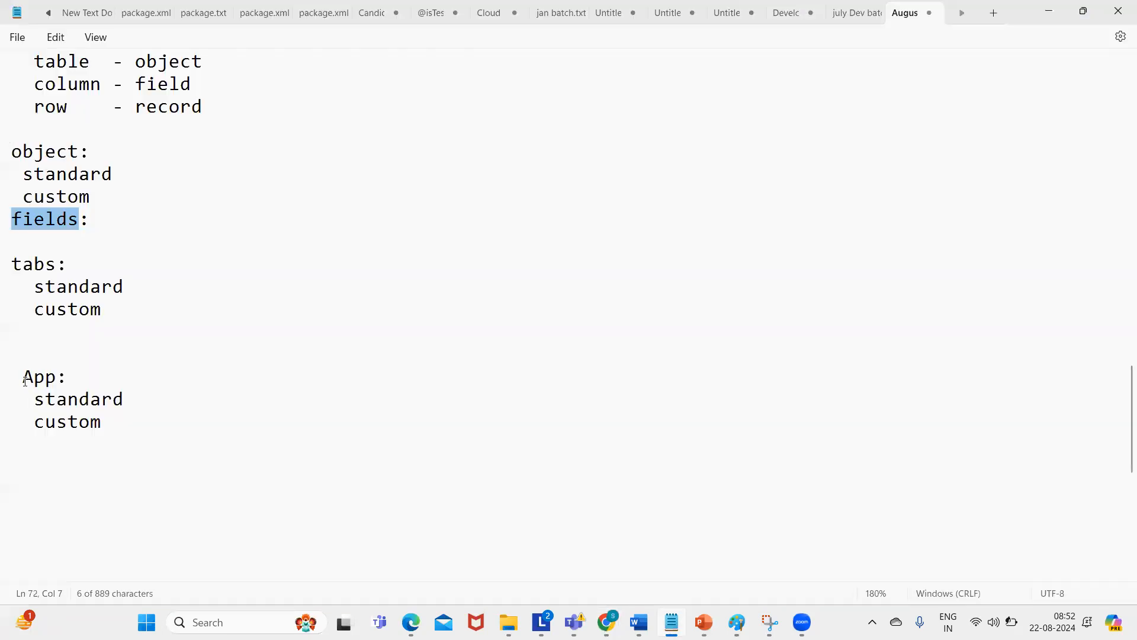
drag(23, 376, 144, 421)
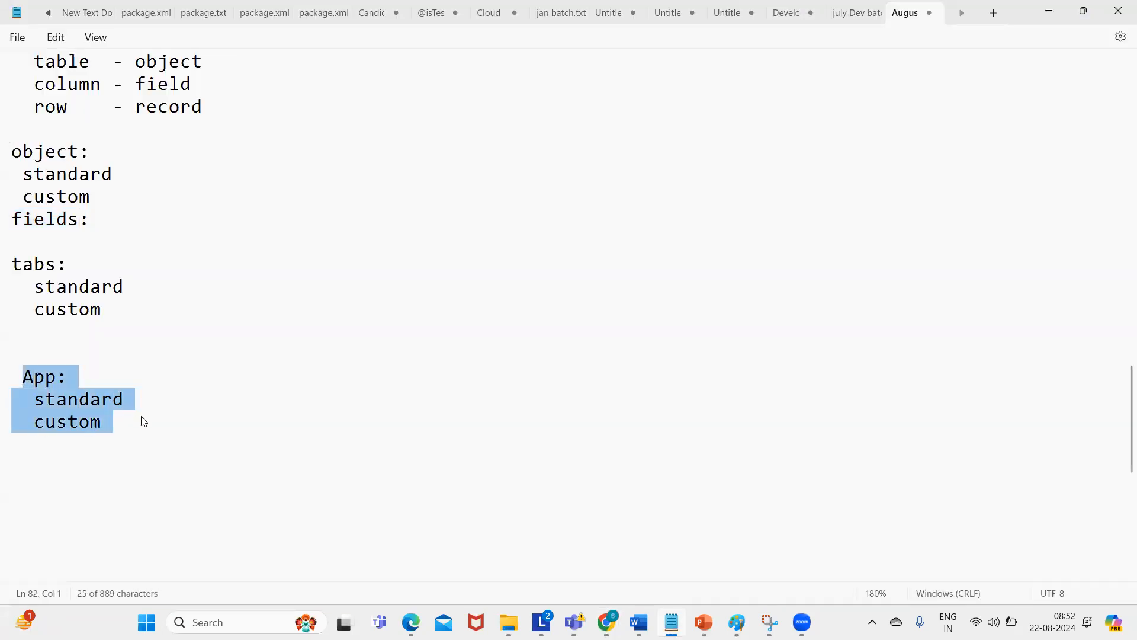
click(671, 331)
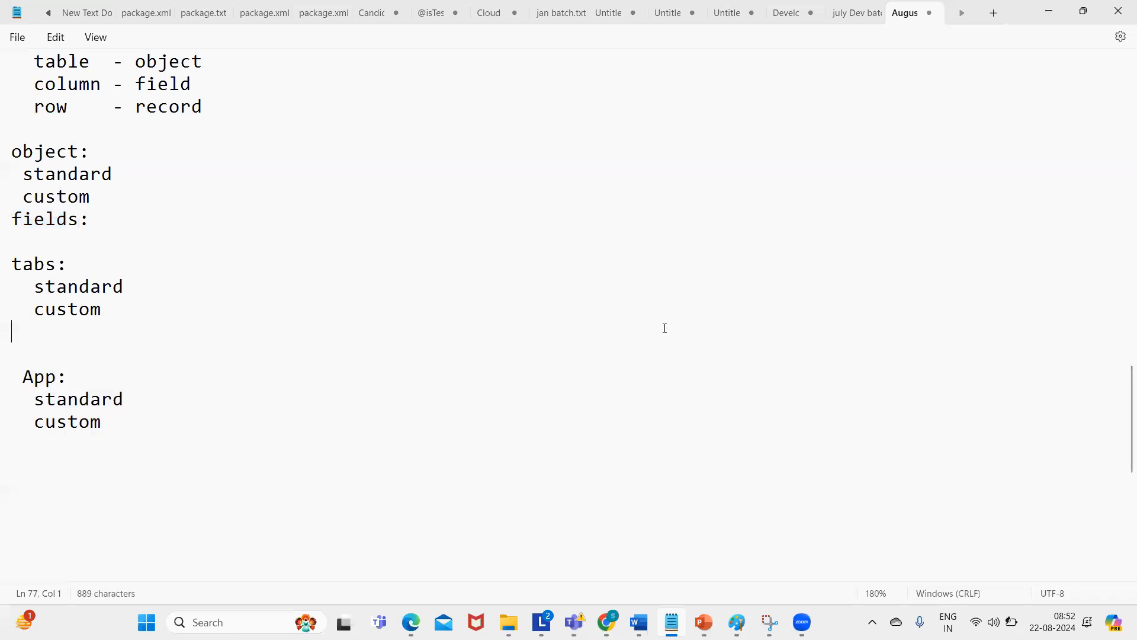
triple_click(15, 266)
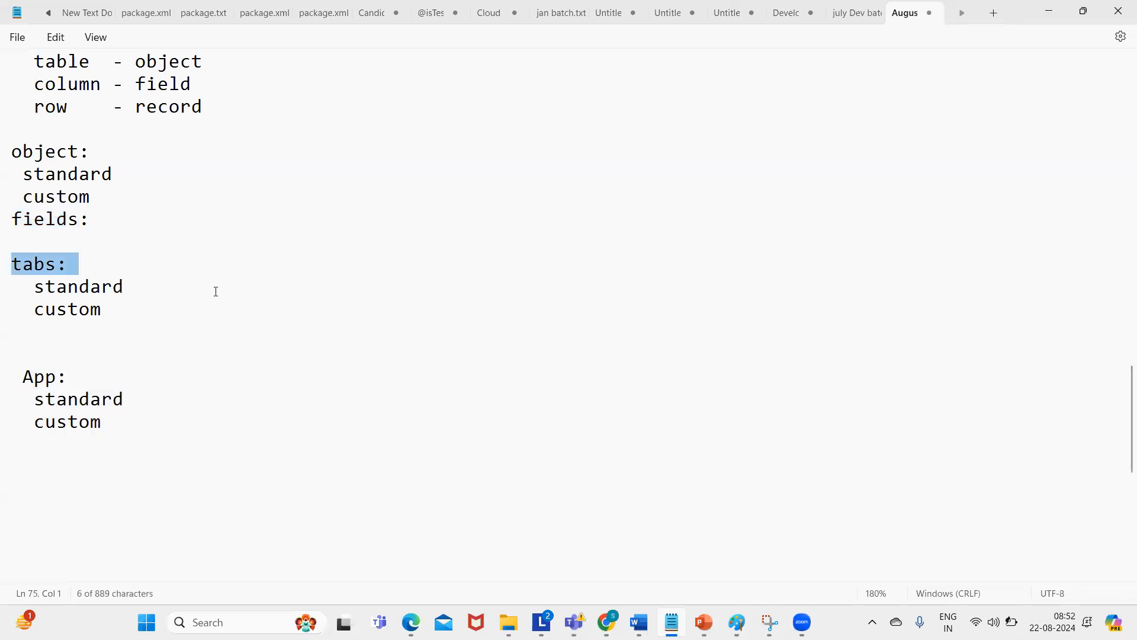
click(211, 247)
drag(17, 267, 135, 297)
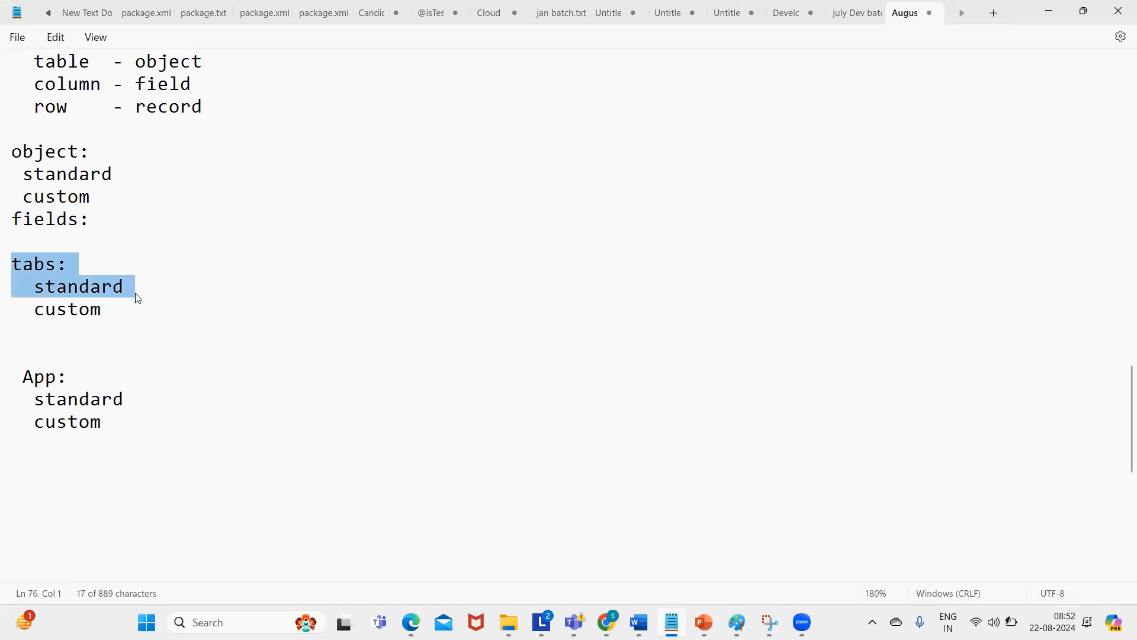
drag(23, 377, 79, 422)
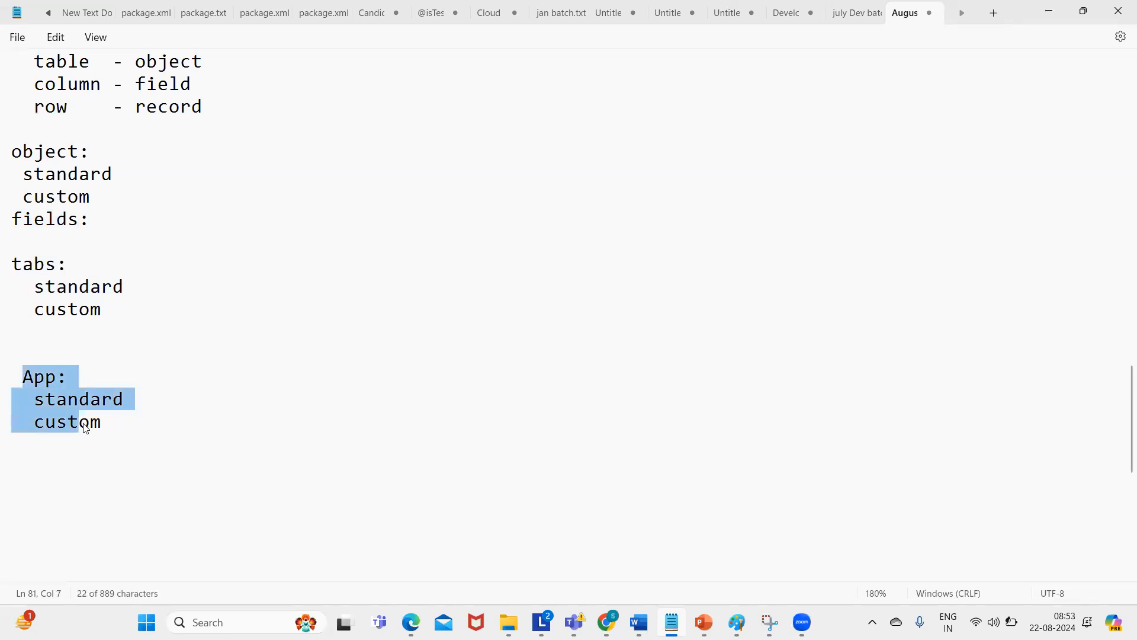
- Delete the fields: line under the object list and add it after the App section
triple_click(16, 223)
key(ctrl+c)
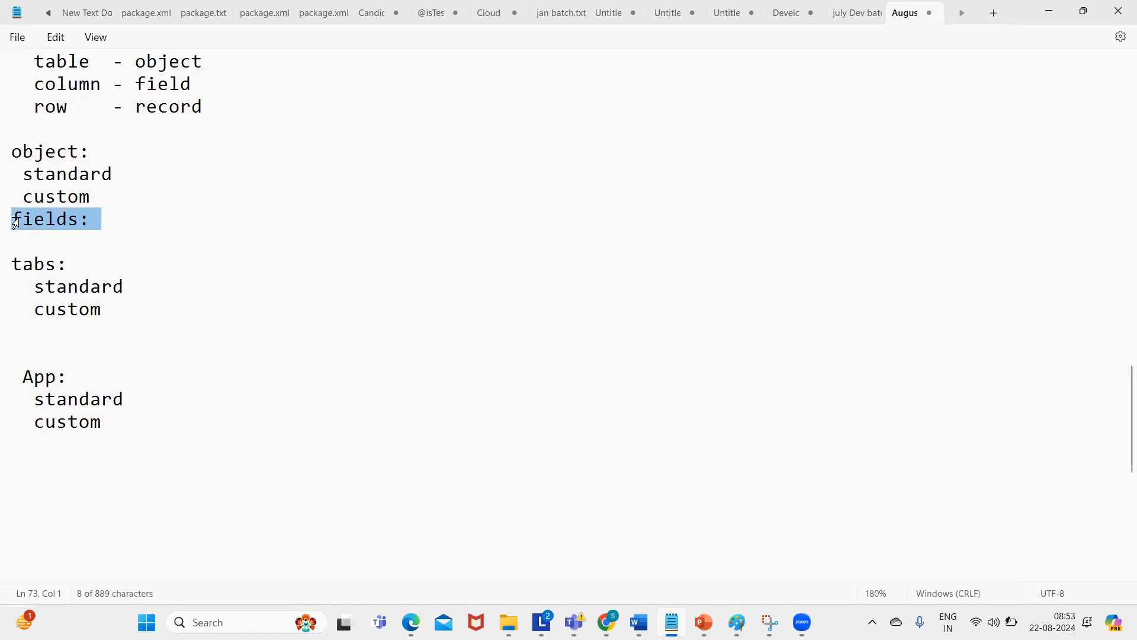
key(BackSpace)
click(110, 398)
key(Return)
key(Return)
key(ctrl+v)
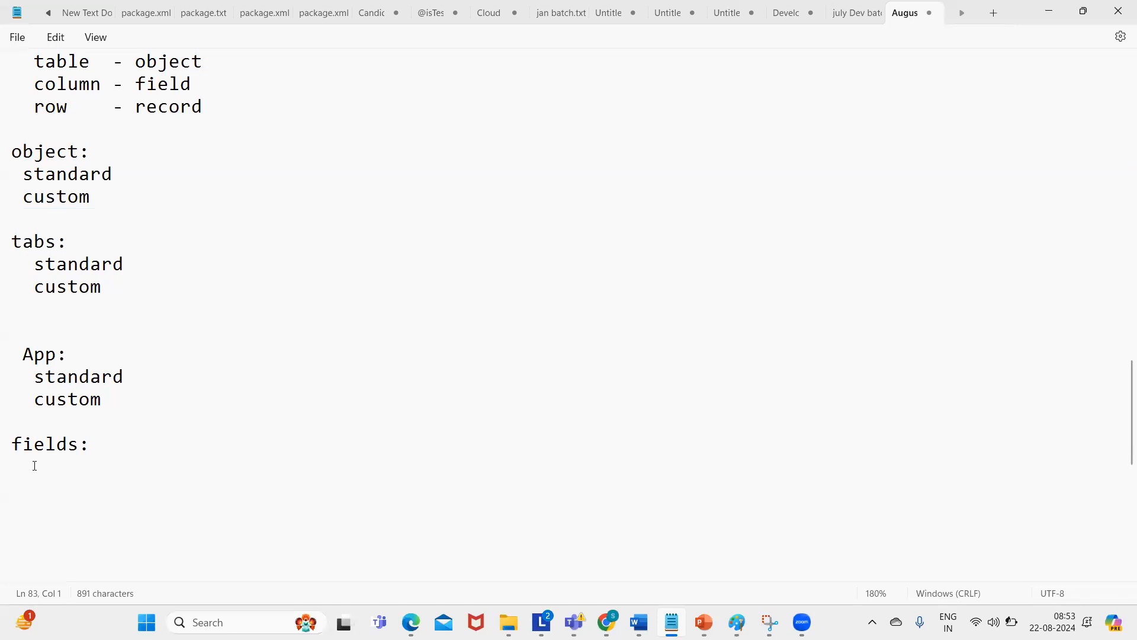
click(422, 295)
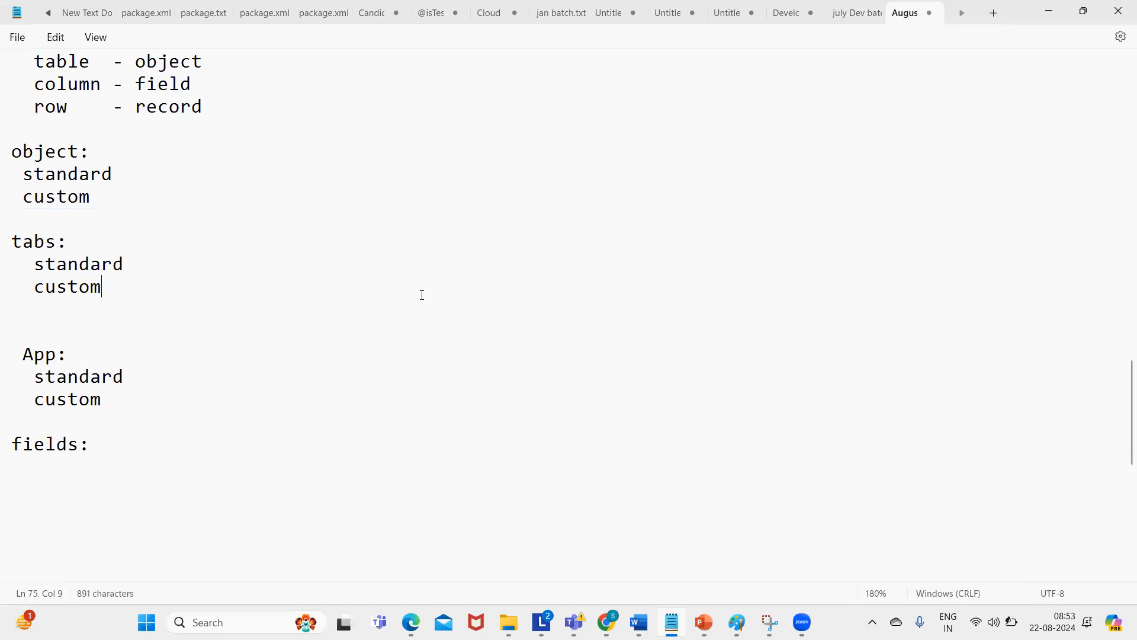
click(26, 469)
click(415, 207)
drag(1120, 370, 1121, 74)
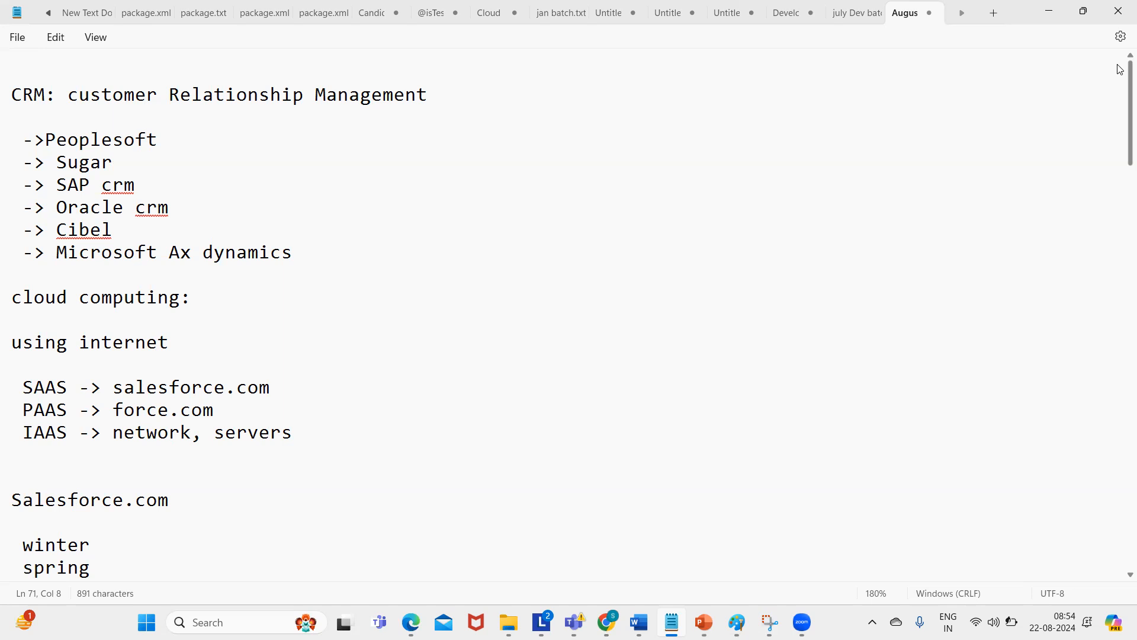
scroll(1119, 140, down, 15)
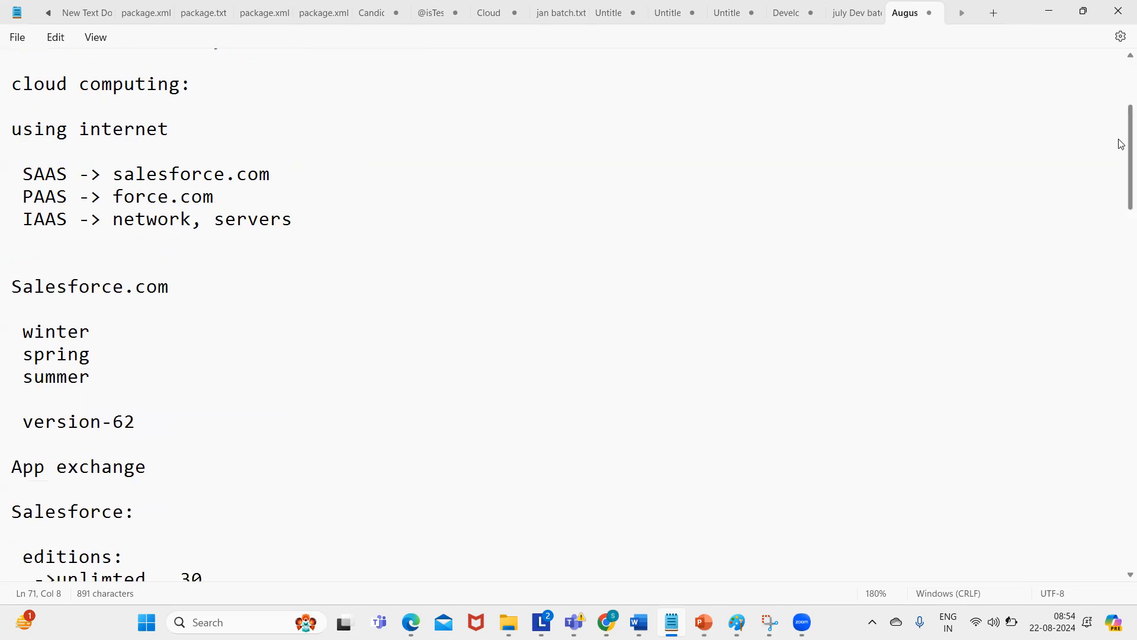
scroll(1119, 252, up, 15)
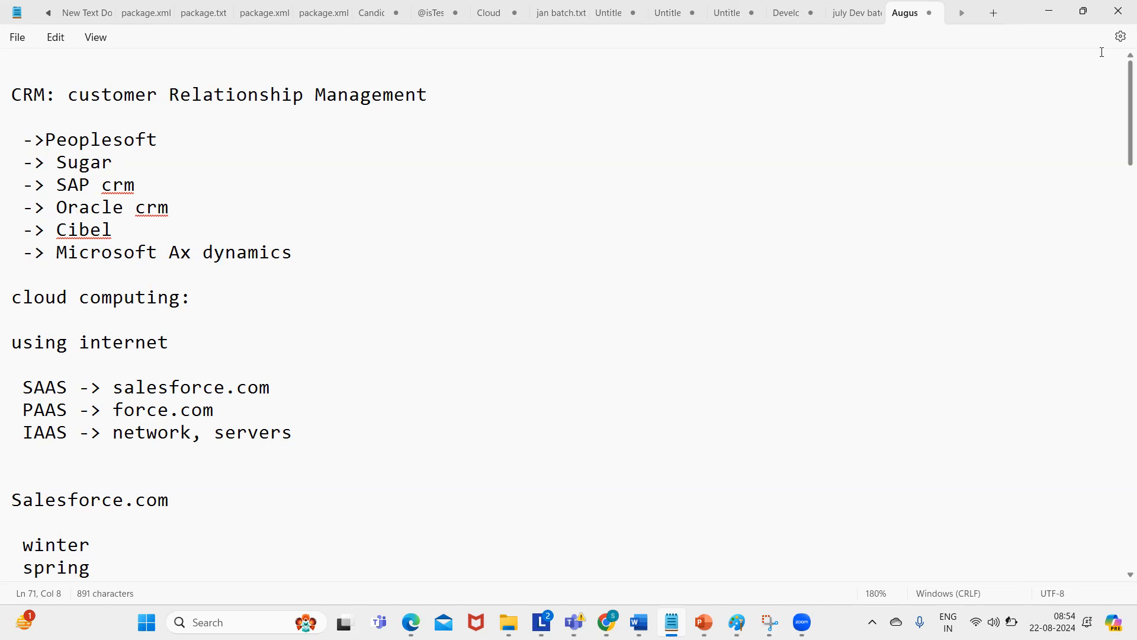
click(602, 124)
scroll(1121, 119, down, 1)
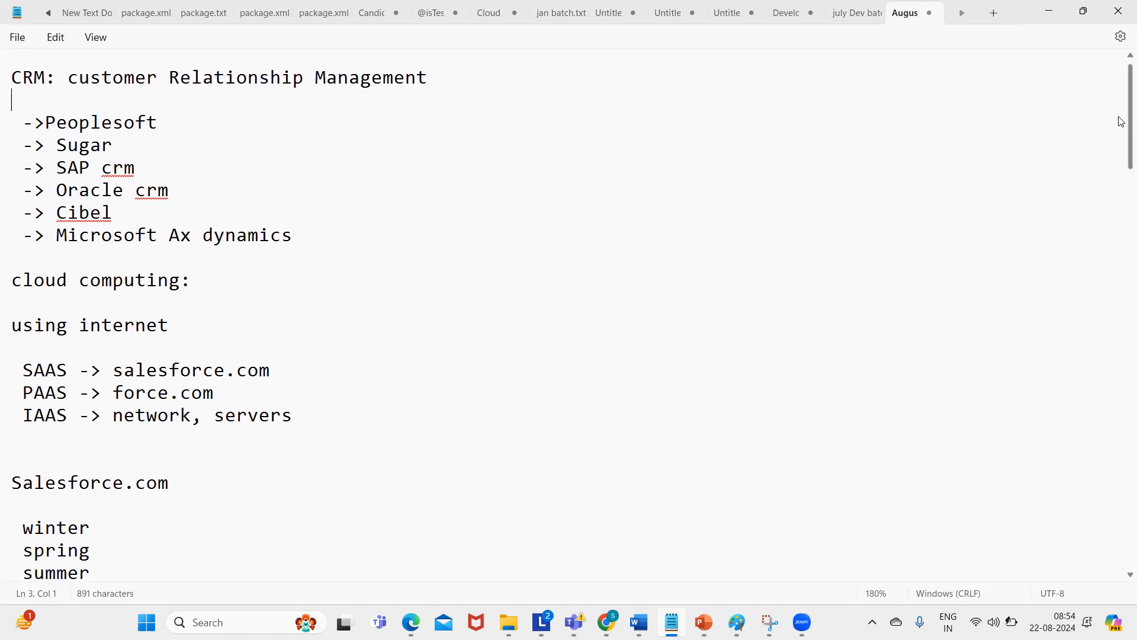
scroll(1121, 122, down, 1)
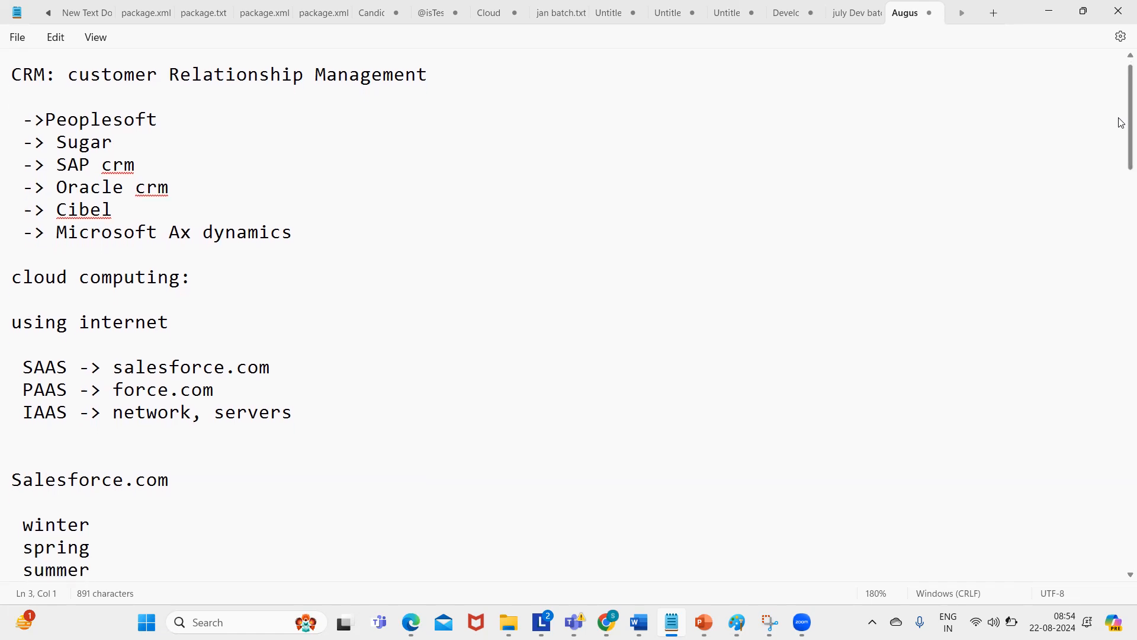
scroll(1121, 119, up, 1)
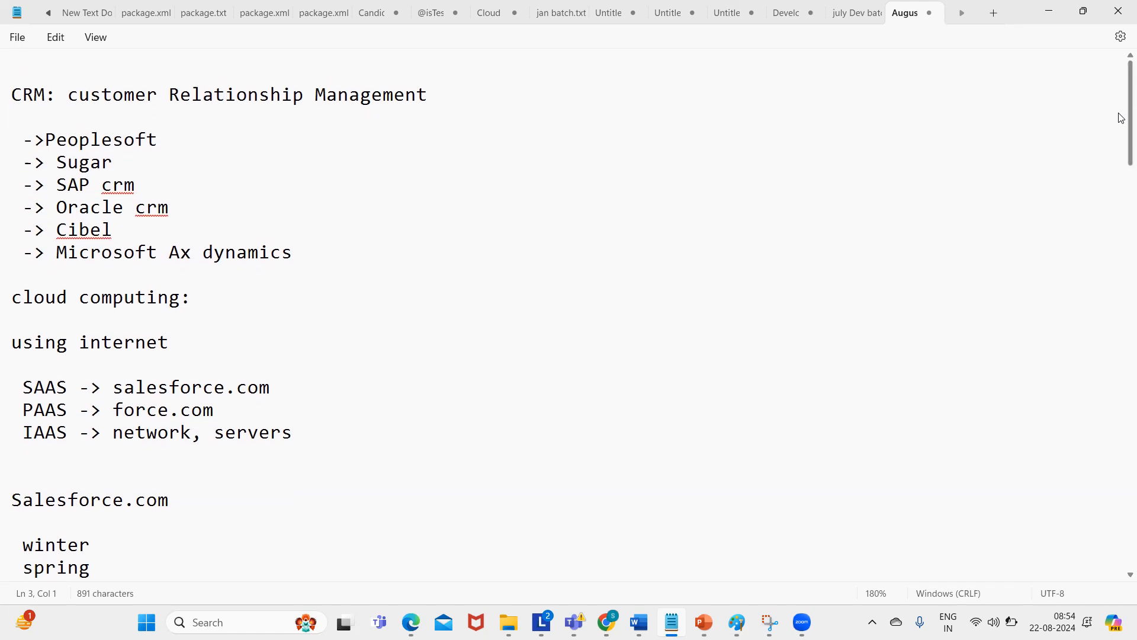
scroll(1121, 122, down, 2)
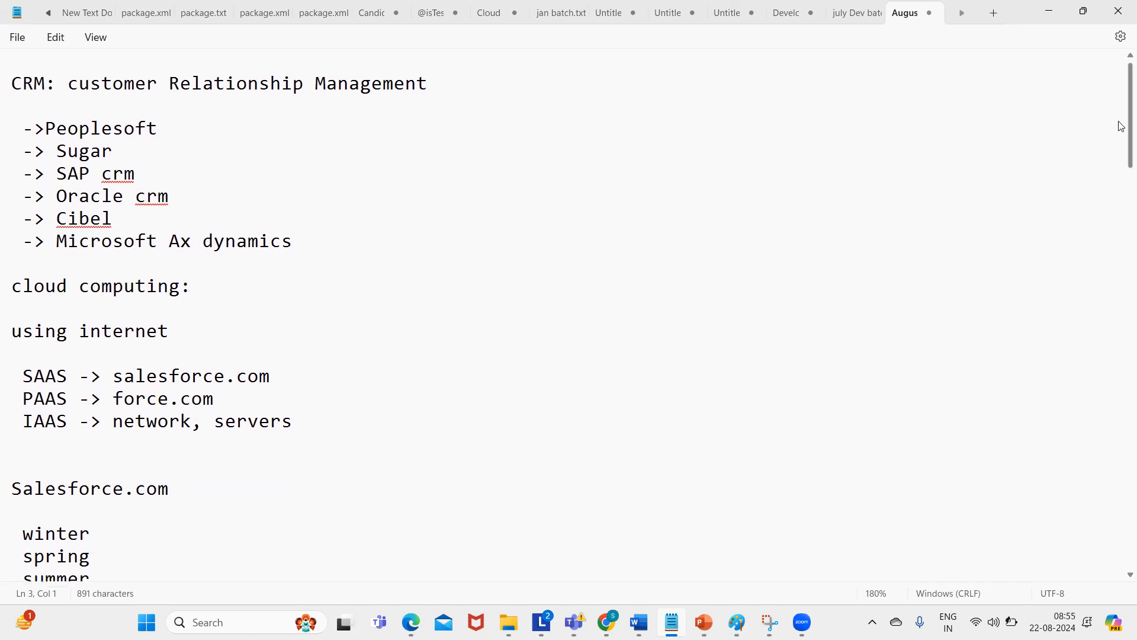
scroll(1121, 126, down, 3)
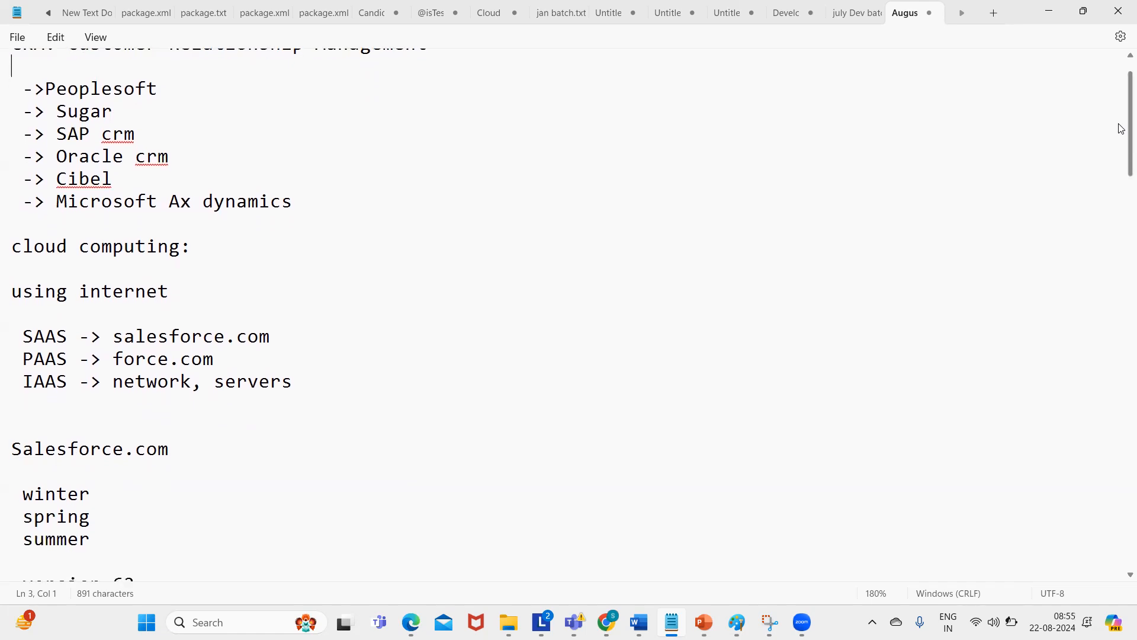
scroll(1121, 176, down, 1)
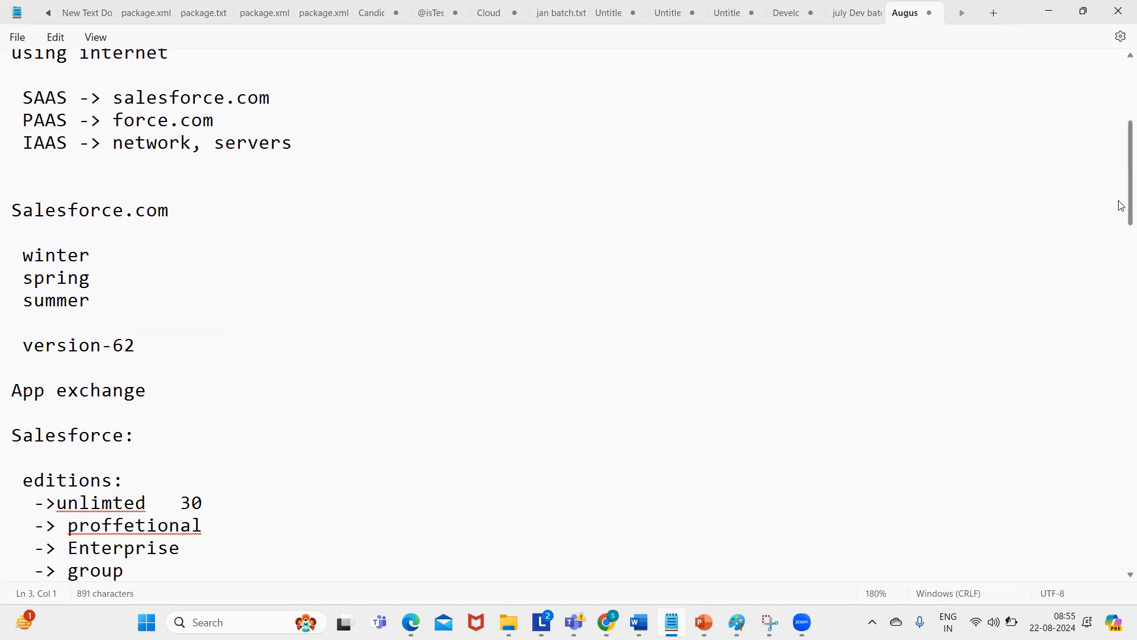
scroll(1120, 256, down, 4)
scroll(1123, 225, up, 6)
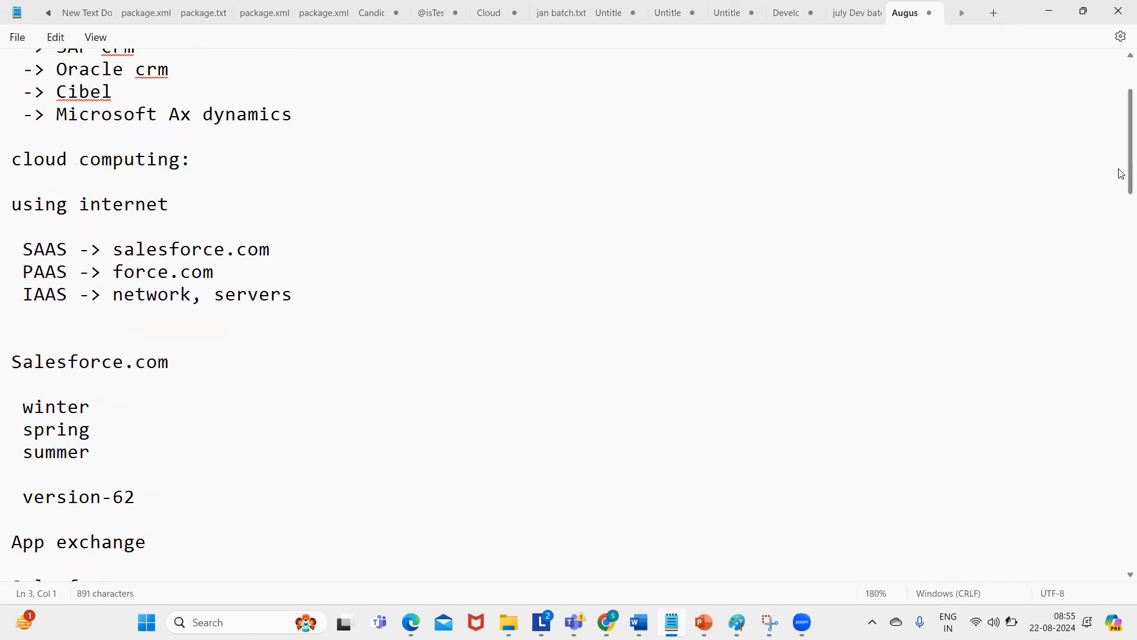
scroll(1113, 154, up, 2)
scroll(1114, 185, down, 6)
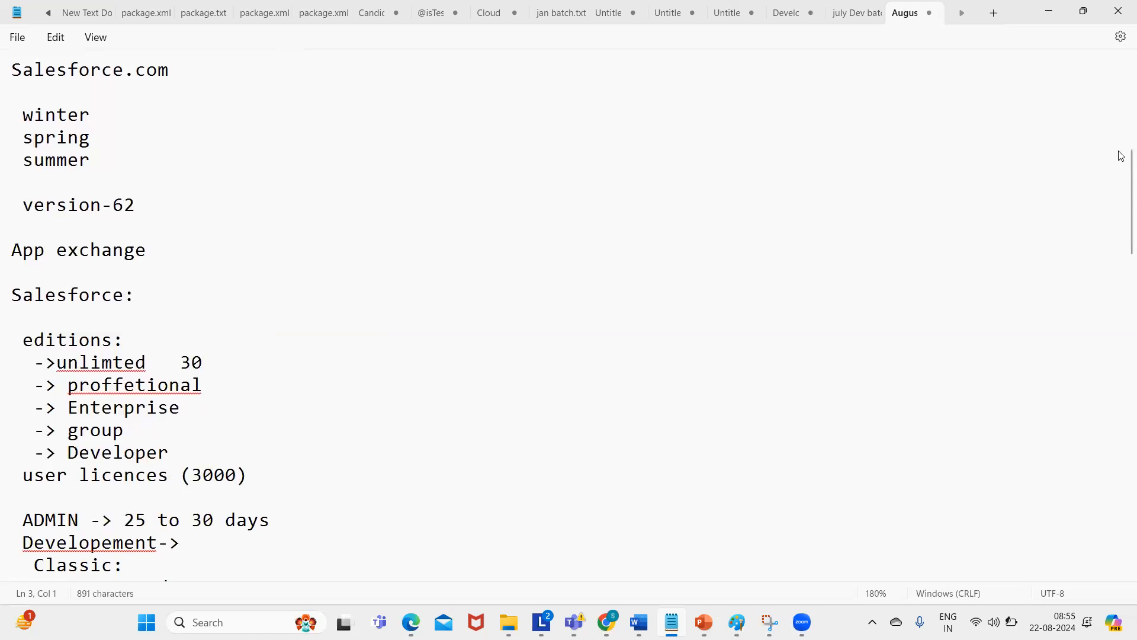
drag(1121, 171, 1121, 288)
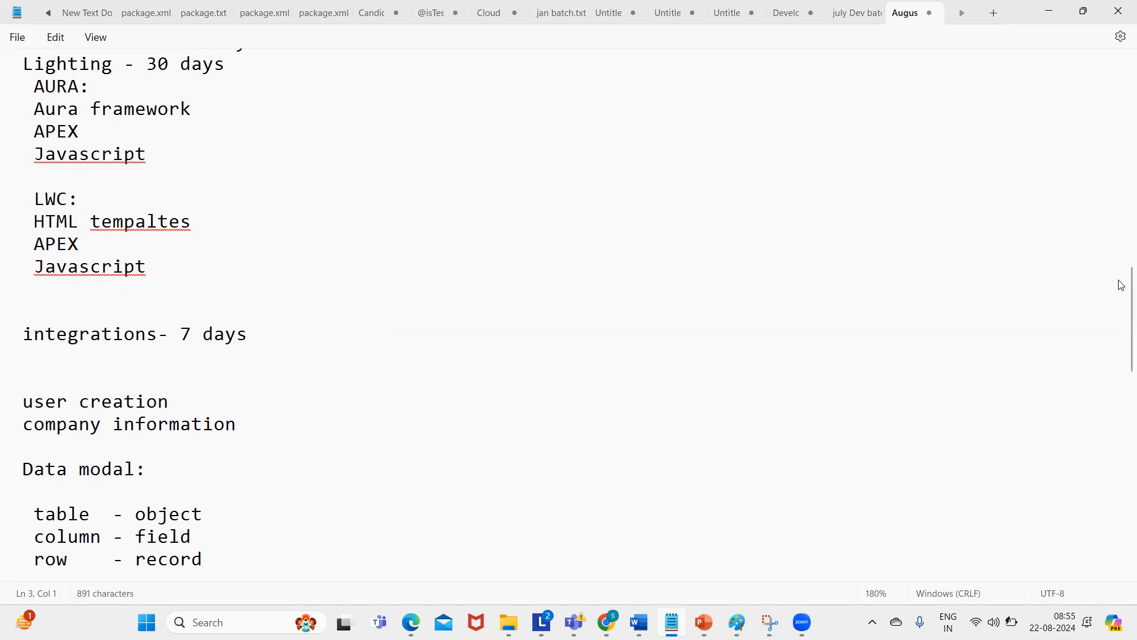
scroll(1121, 288, down, 1)
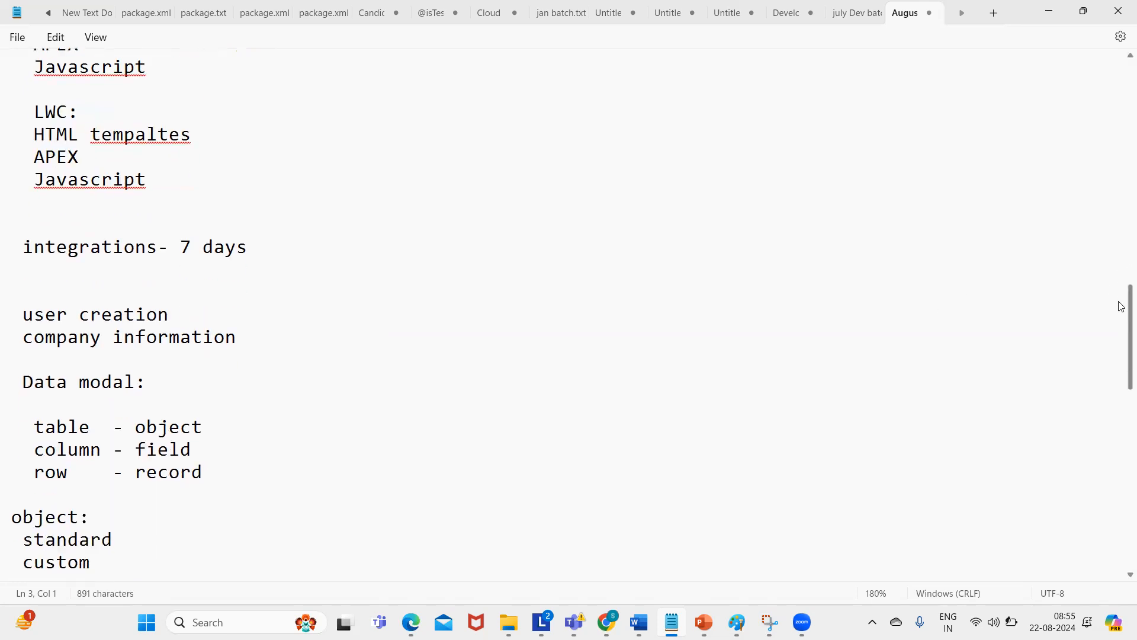
drag(1121, 289, 1111, 82)
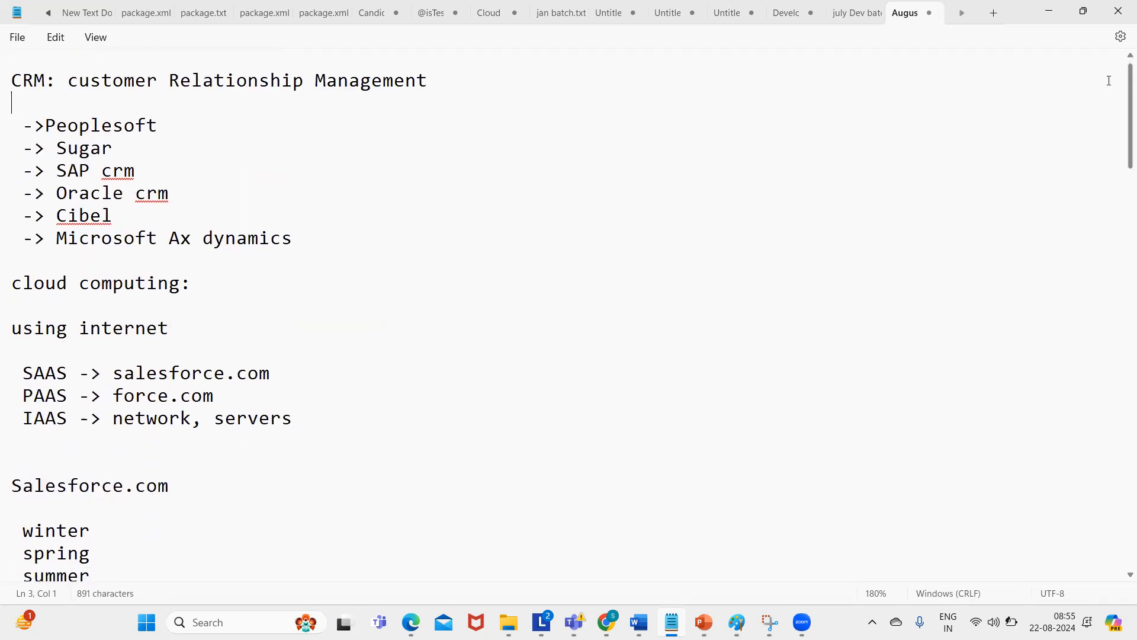